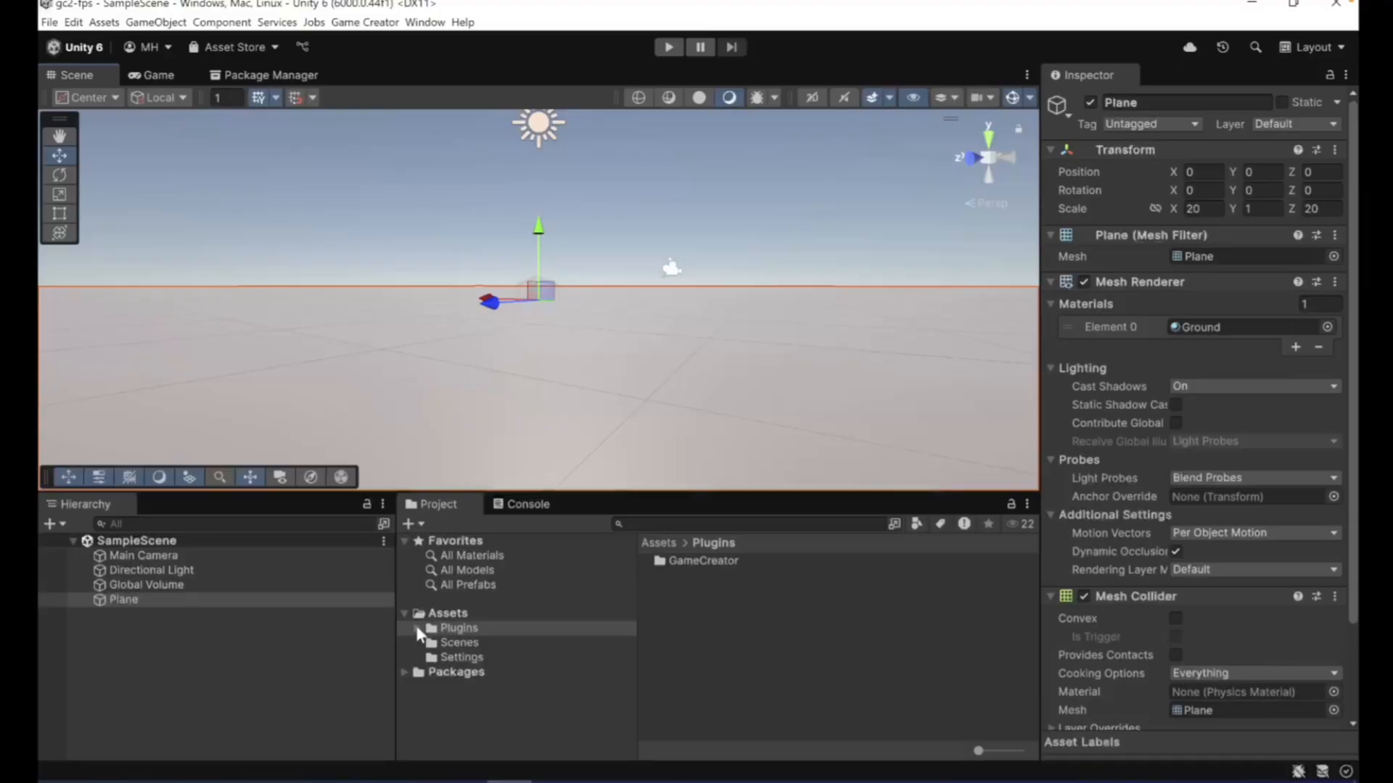
# - Check the installed Examples and Characters packages in the Game Creator installer
pyautogui.click(416, 627)
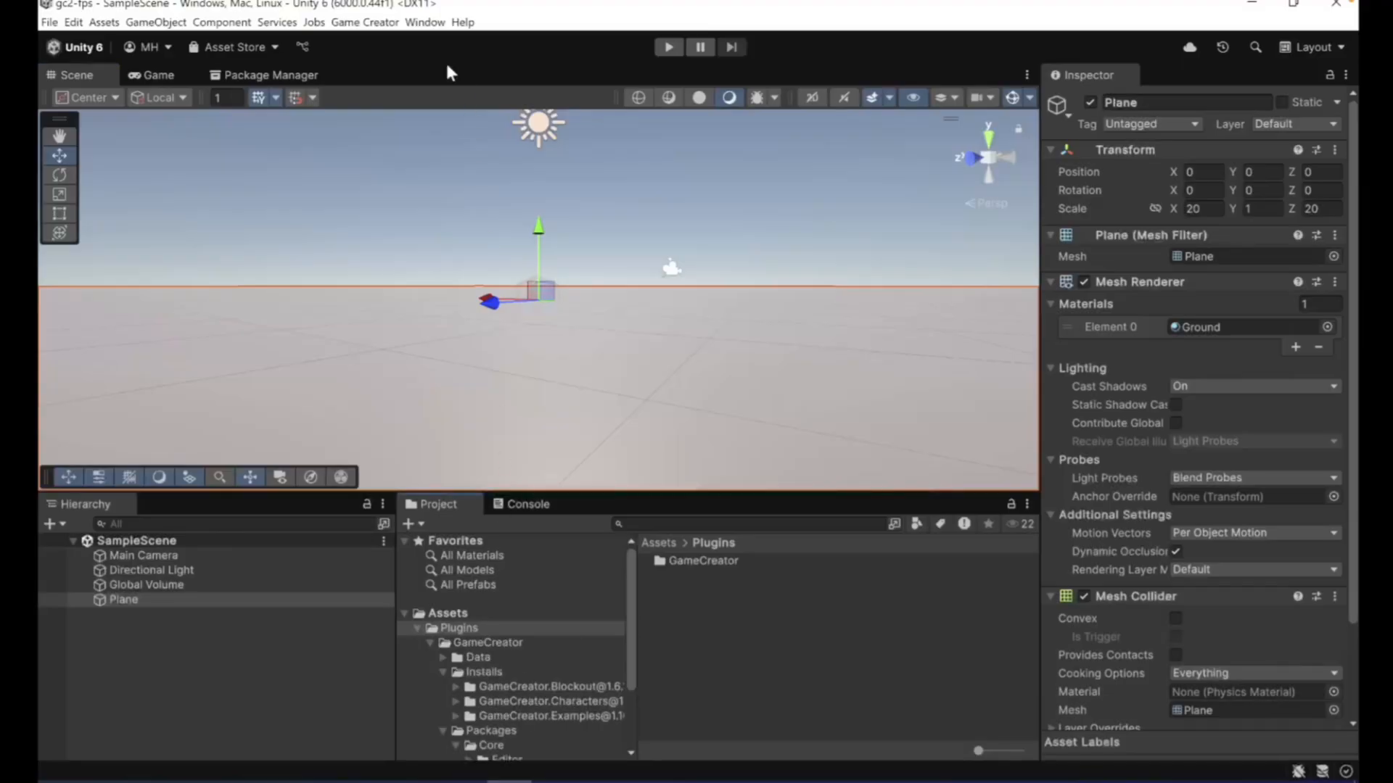
pyautogui.click(379, 22)
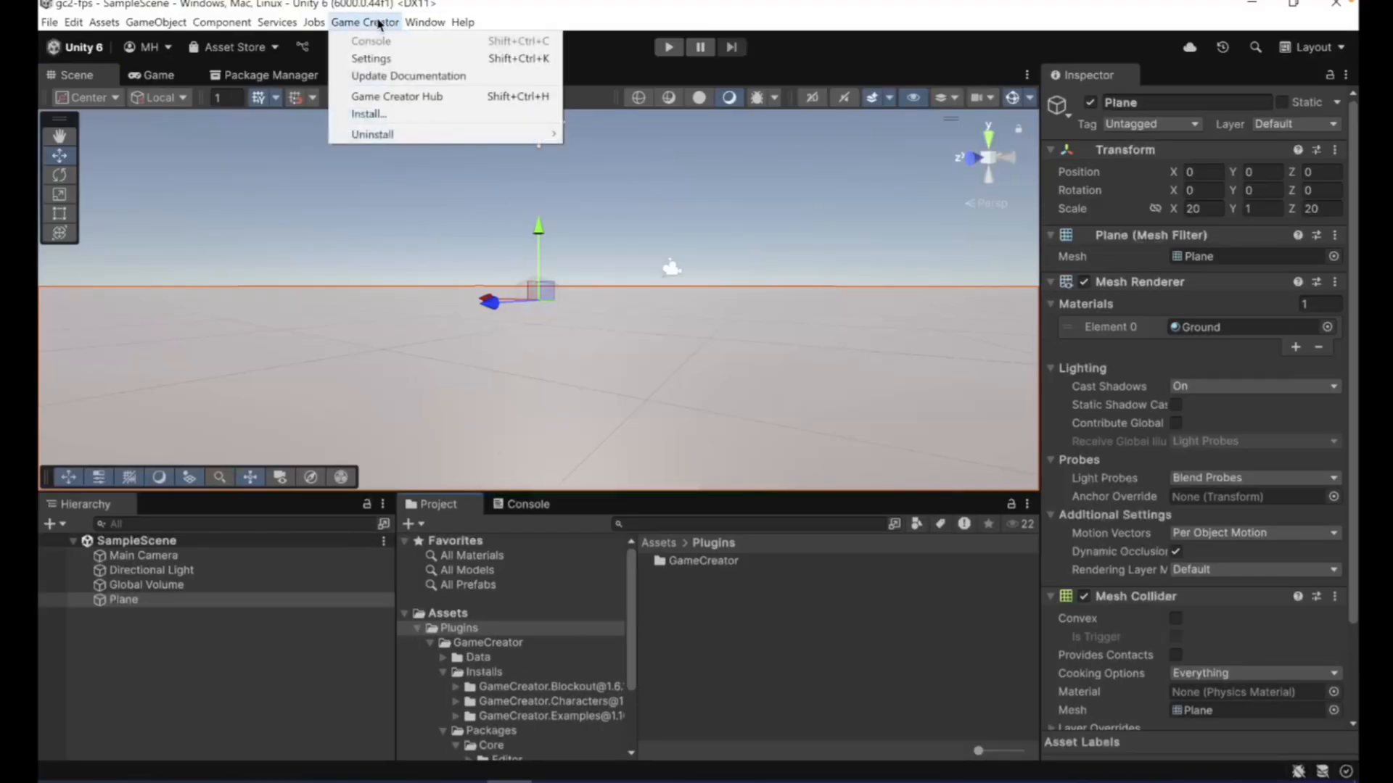
pyautogui.click(383, 114)
pyautogui.click(472, 170)
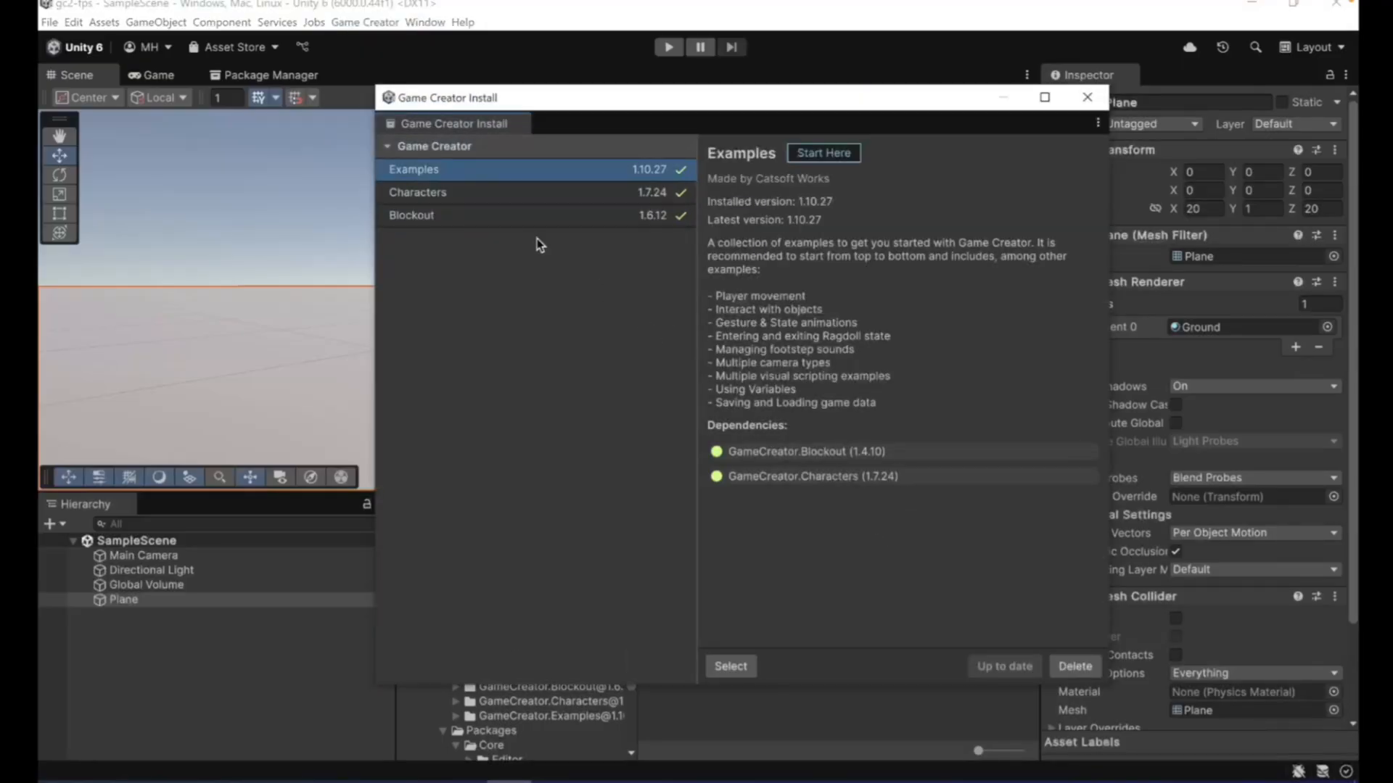
pyautogui.click(519, 194)
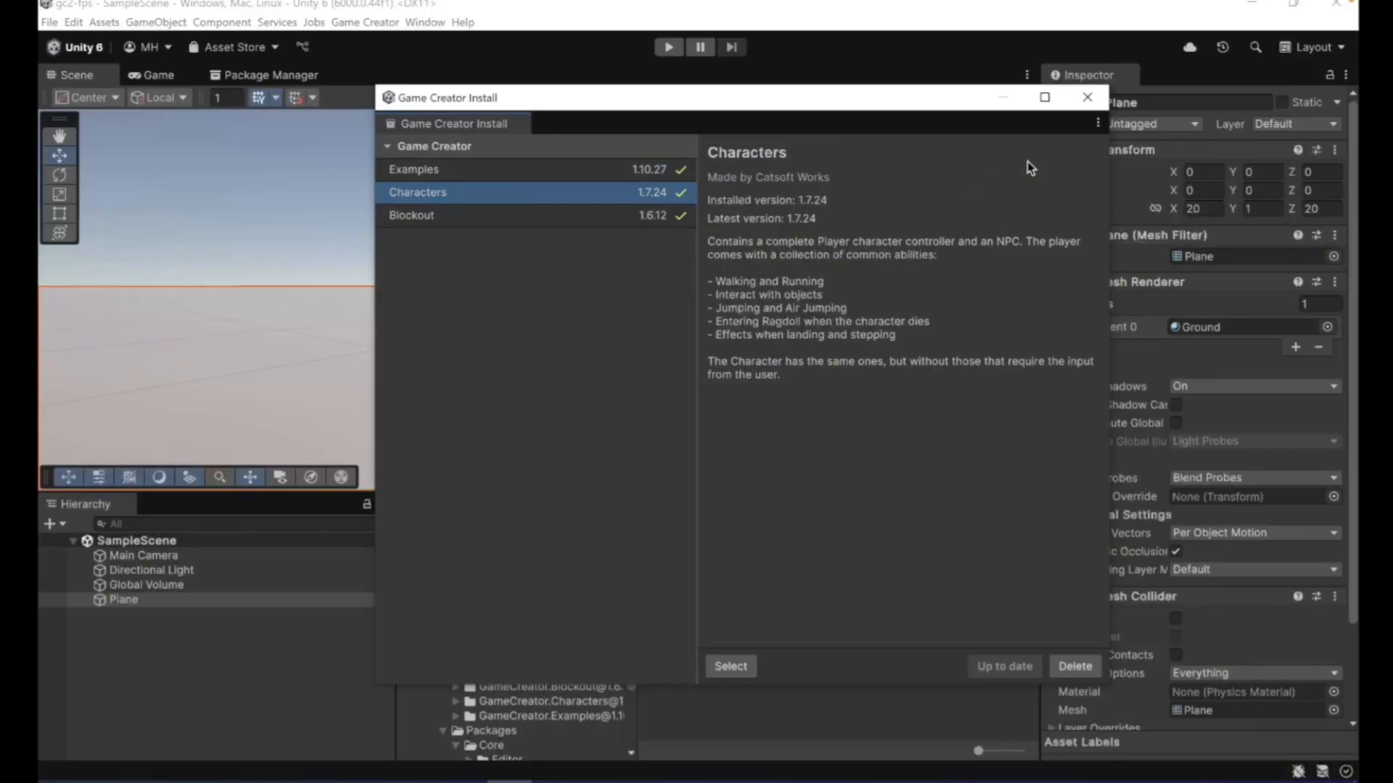
pyautogui.click(1087, 97)
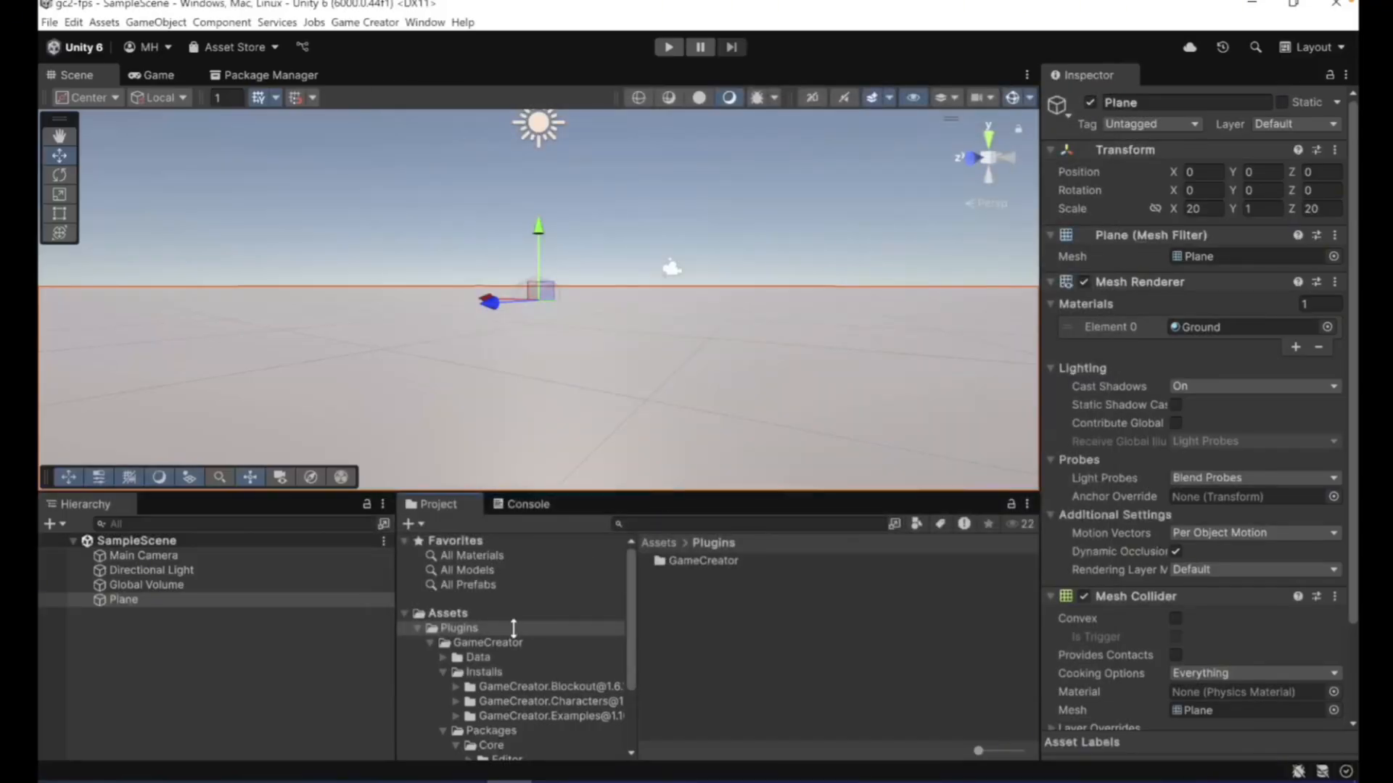
# - Add the Player prefab from the installed GameCreator.Characters folder to the SampleScene
pyautogui.click(499, 701)
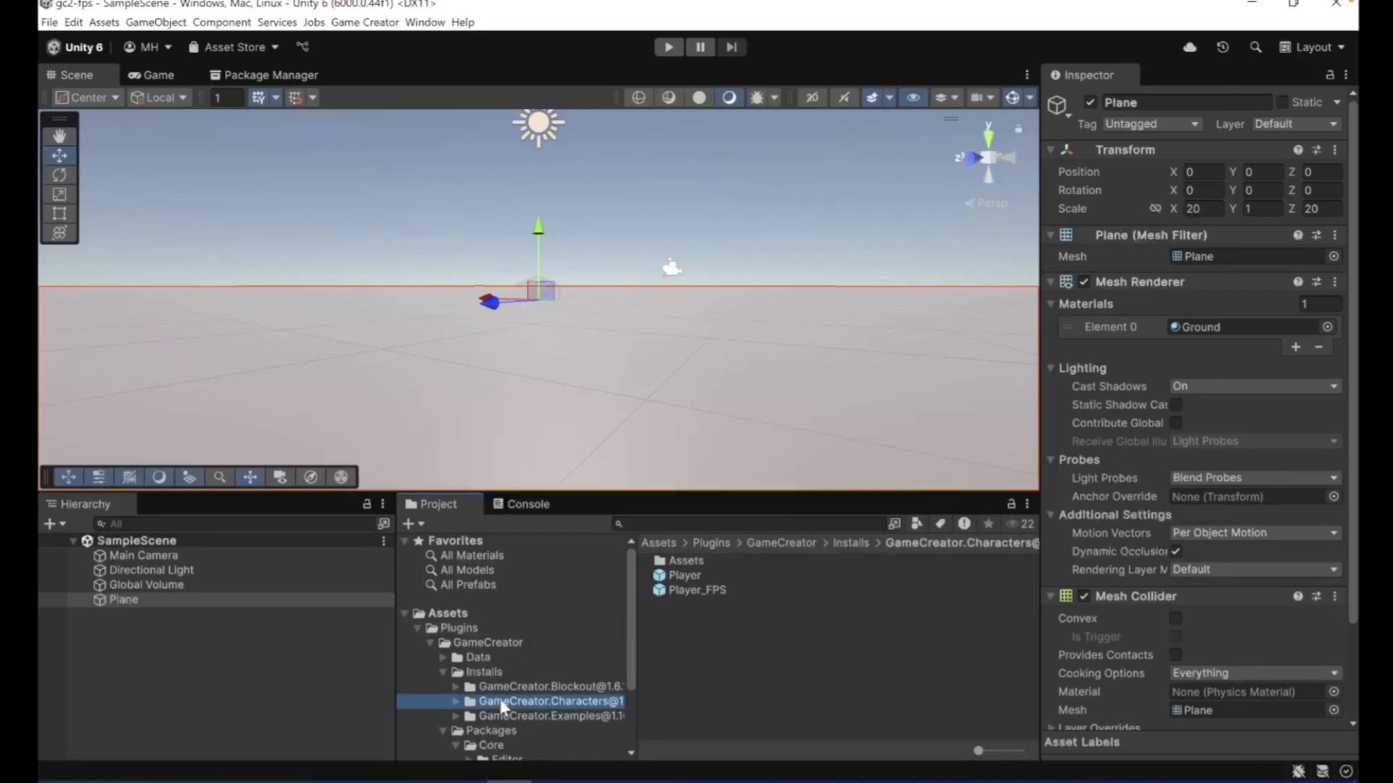
pyautogui.click(680, 574)
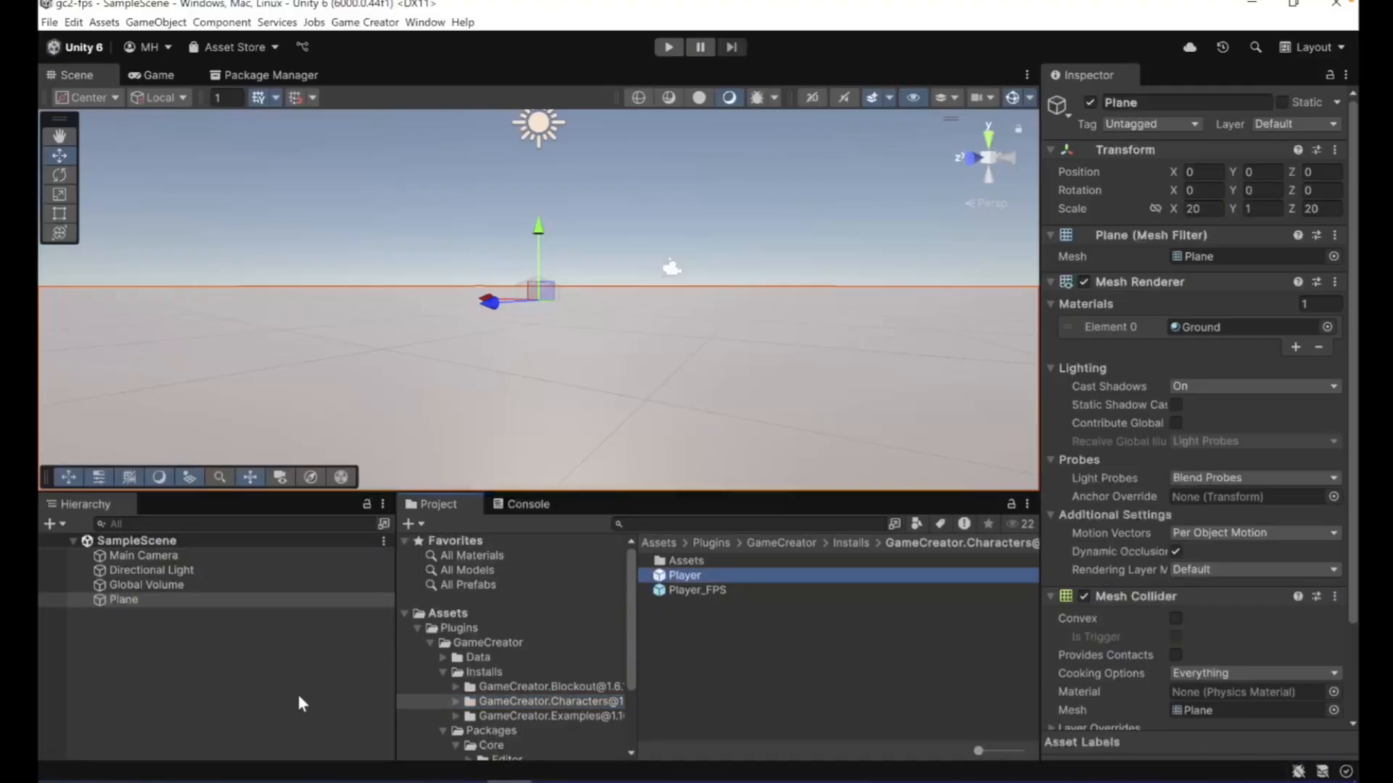
pyautogui.moveTo(299, 697); pyautogui.dragTo(319, 698)
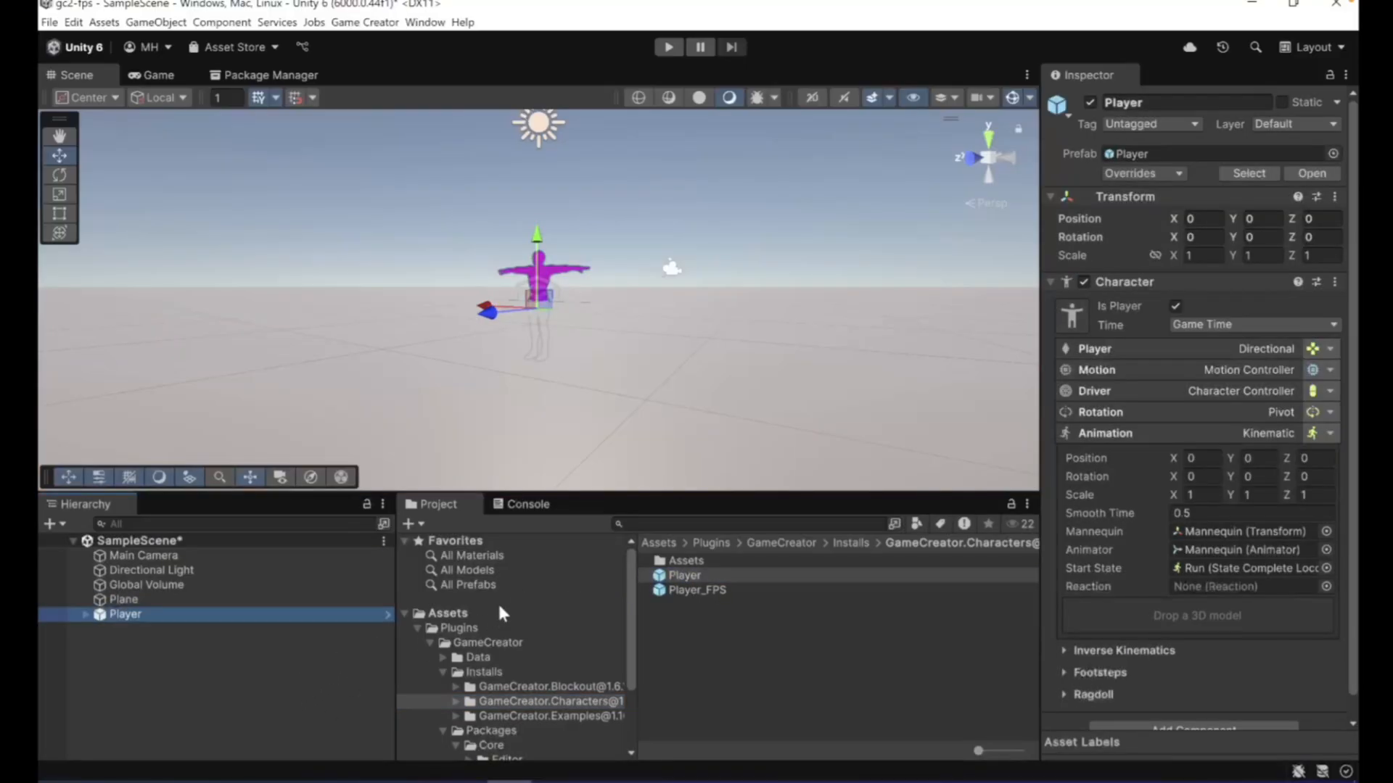
# - Convert the project's materials from Built-in to URP with only Material Upgrade enabled in the Render Pipeline Converter, saving the scene
pyautogui.click(425, 22)
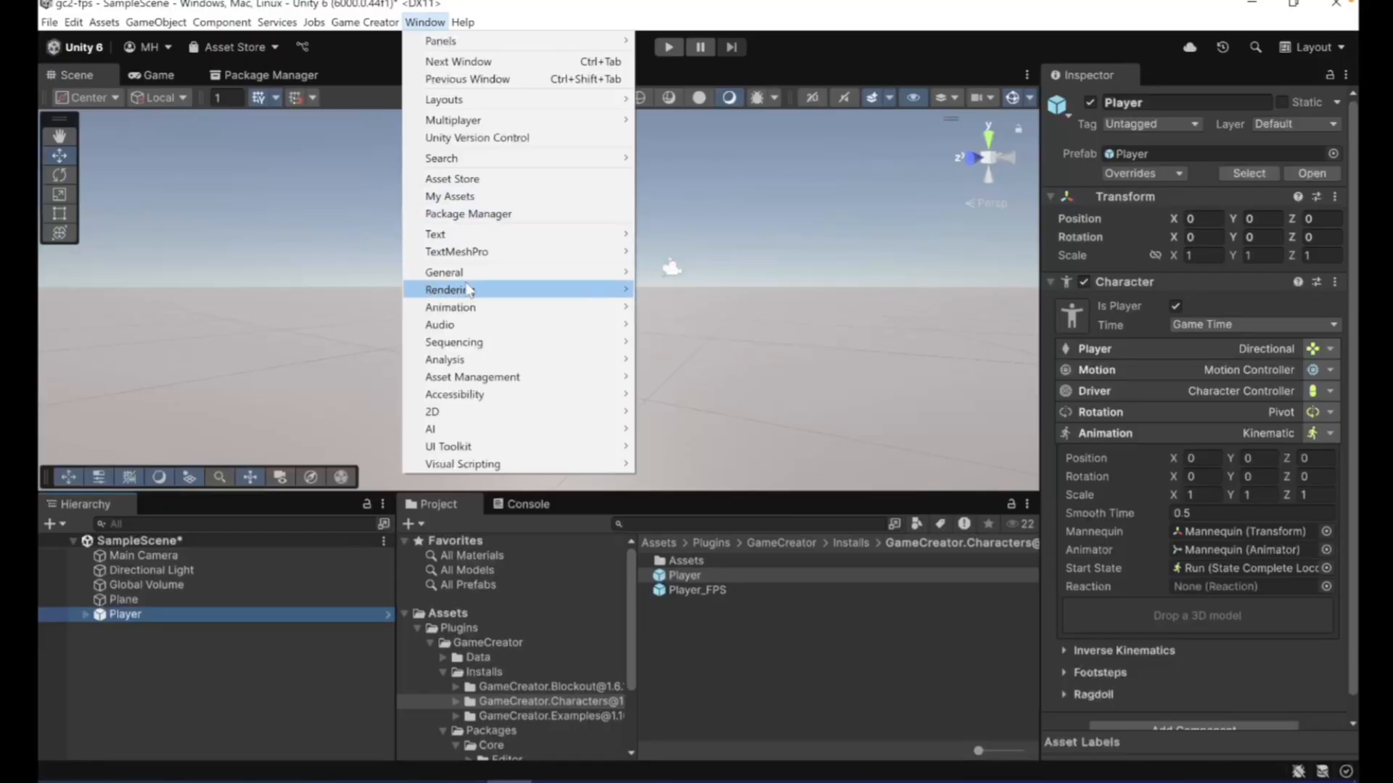
pyautogui.moveTo(457, 290)
pyautogui.click(669, 329)
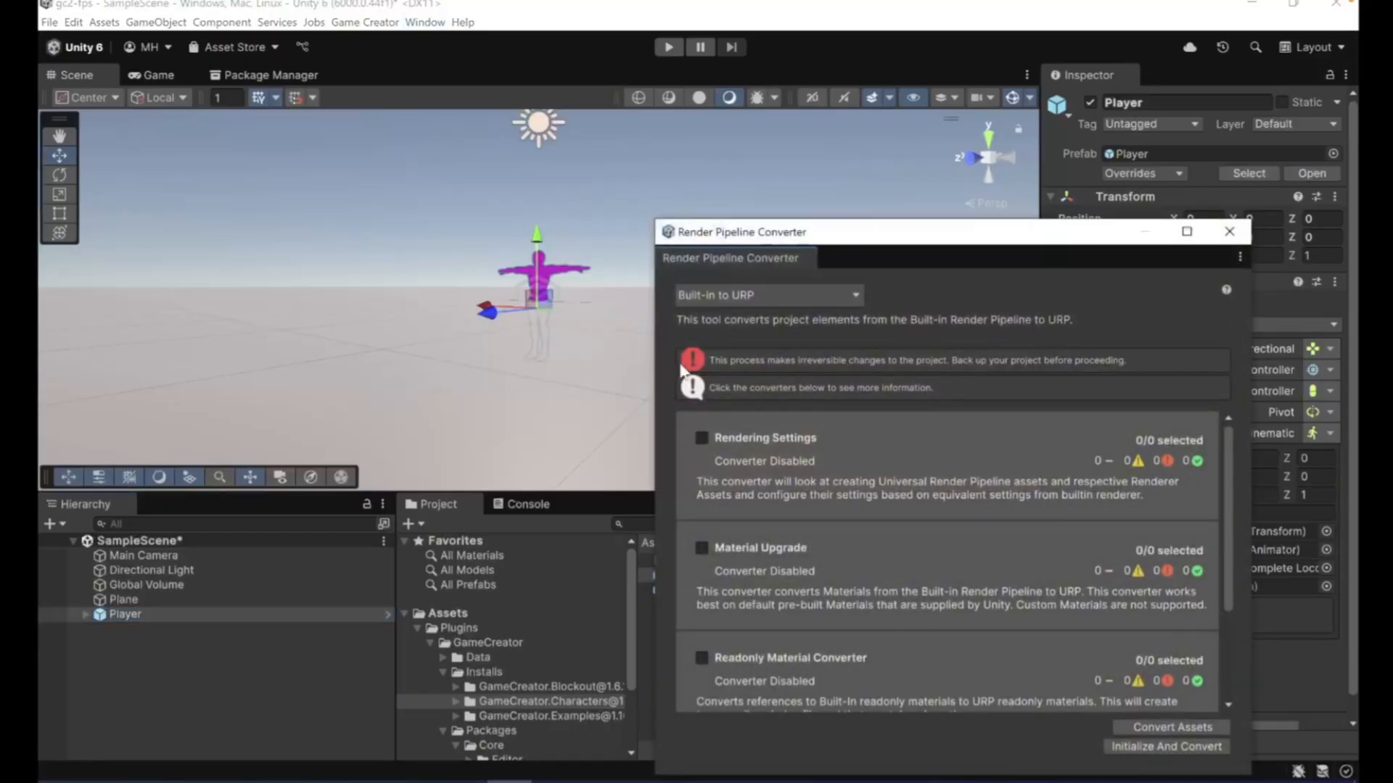
pyautogui.click(702, 547)
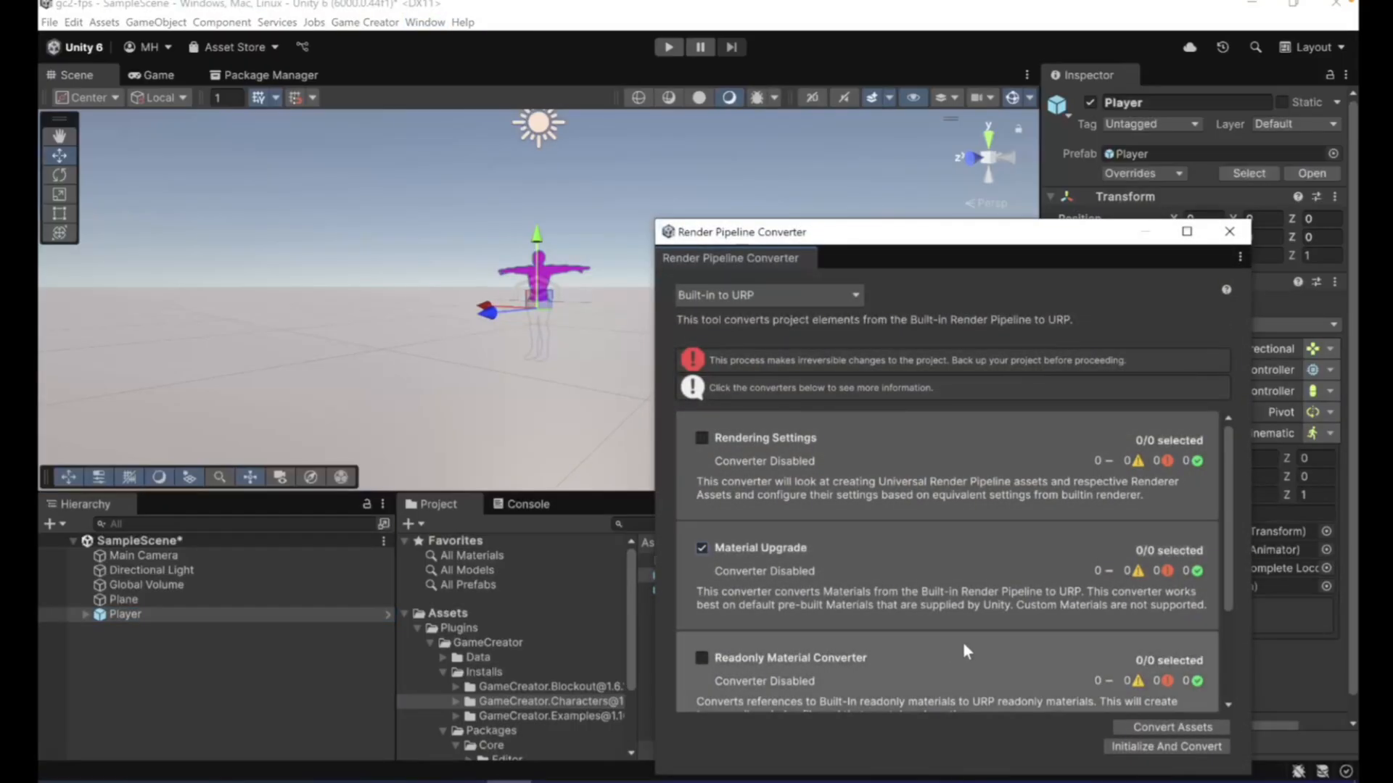
pyautogui.click(1117, 748)
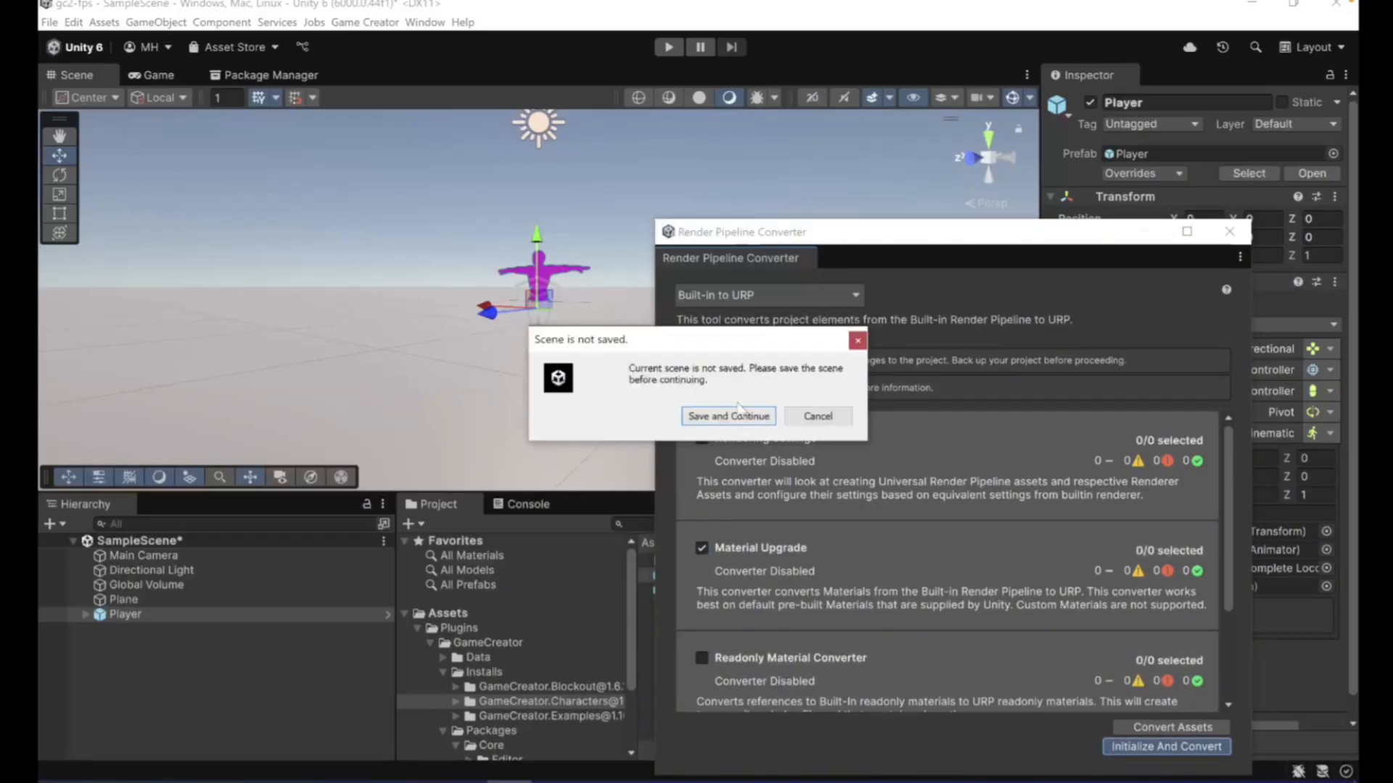
pyautogui.click(737, 416)
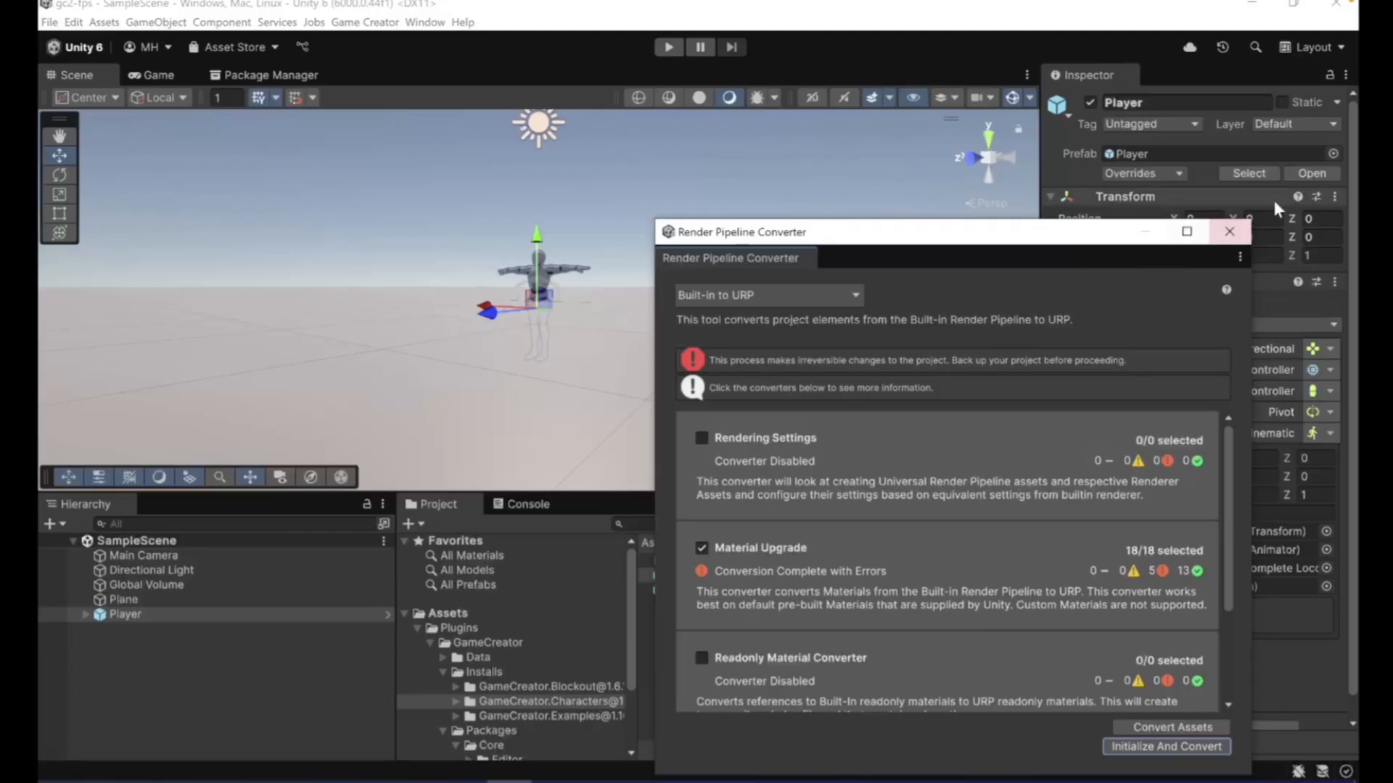
pyautogui.click(1227, 228)
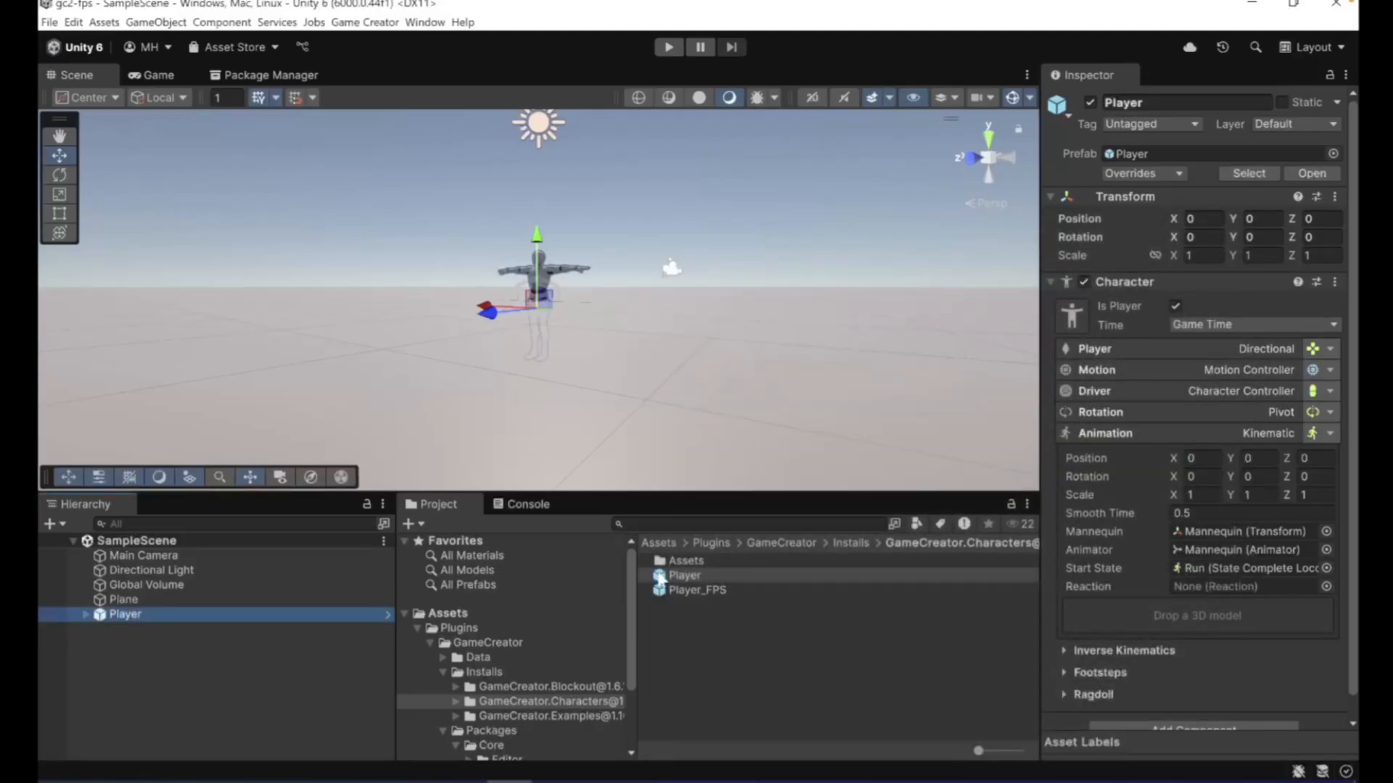
# - Raise the Player onto the ground plane by setting its Y position to 1, and frame it in the scene
pyautogui.click(712, 480)
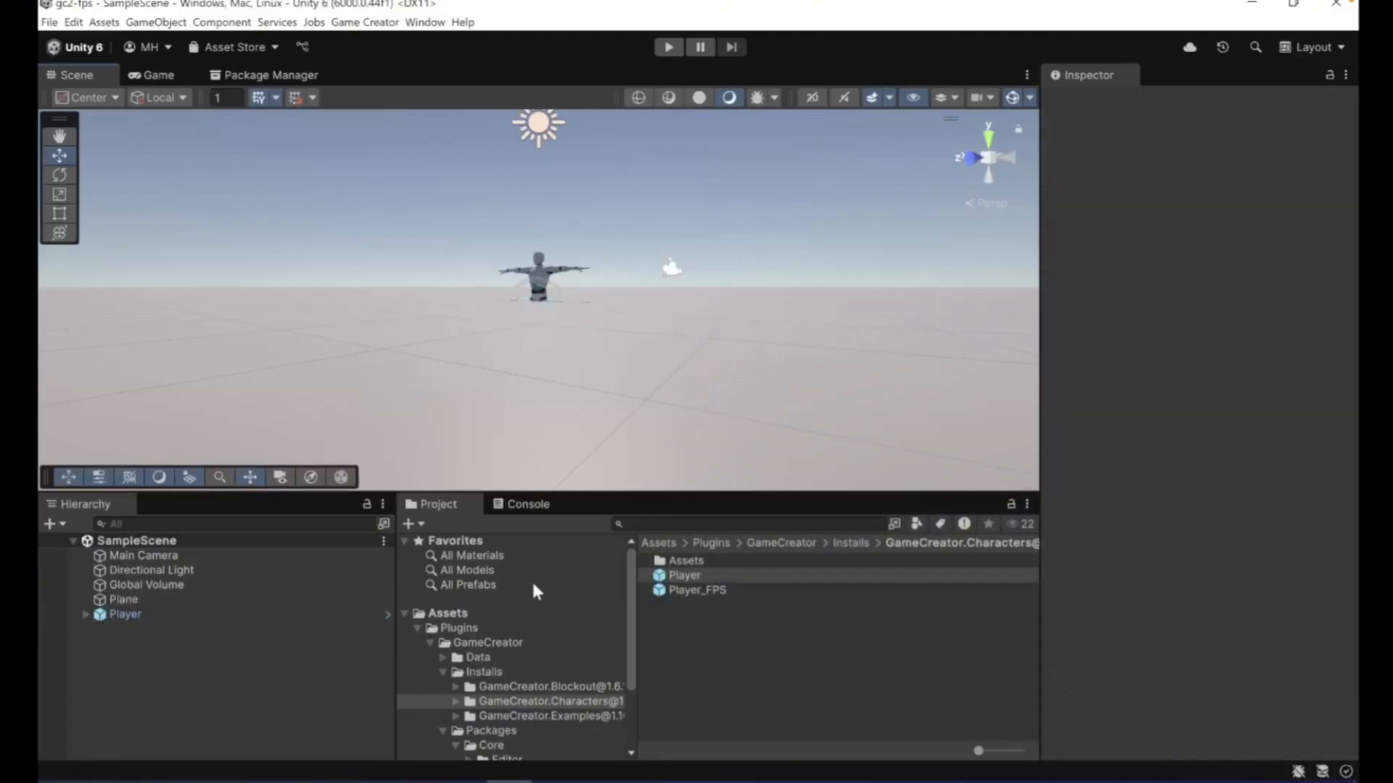
pyautogui.click(159, 598)
pyautogui.click(154, 613)
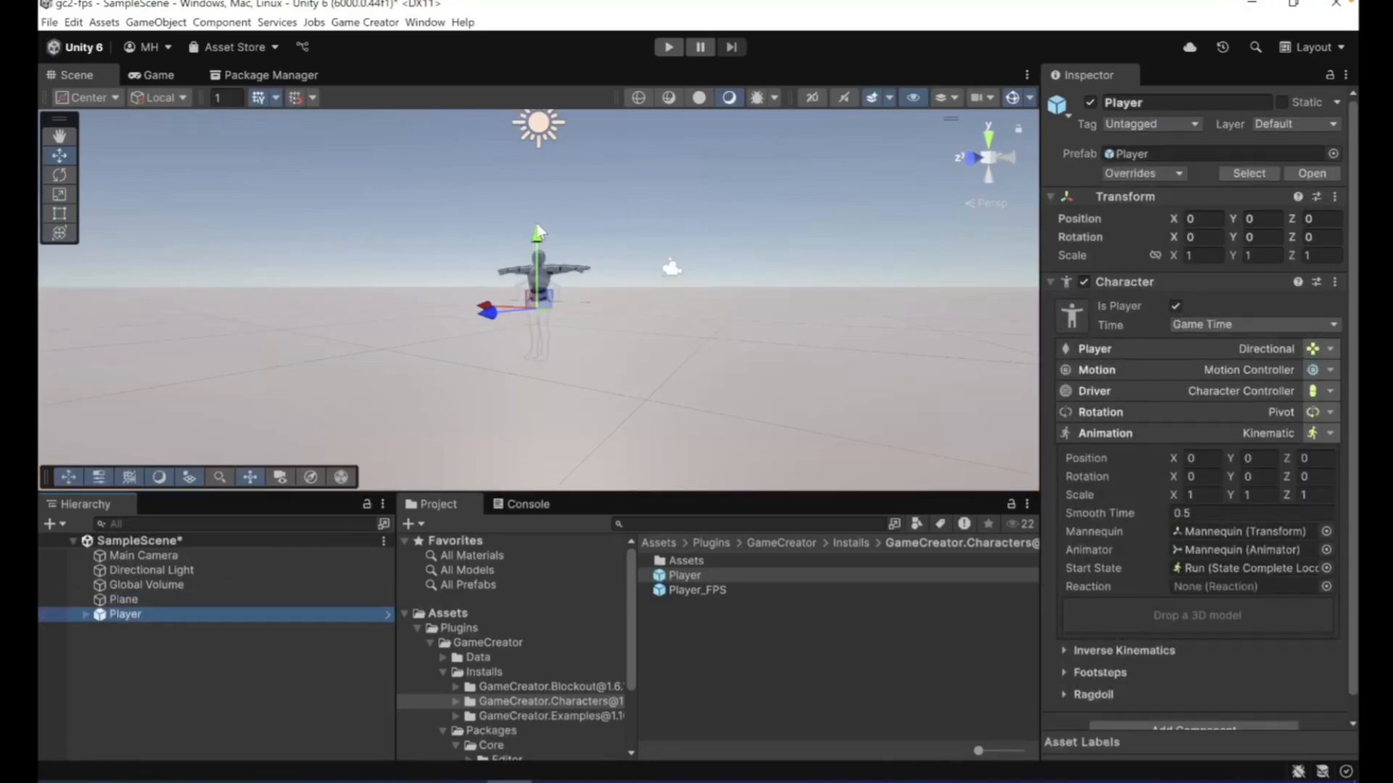
pyautogui.moveTo(538, 232); pyautogui.dragTo(536, 174)
pyautogui.click(1263, 219)
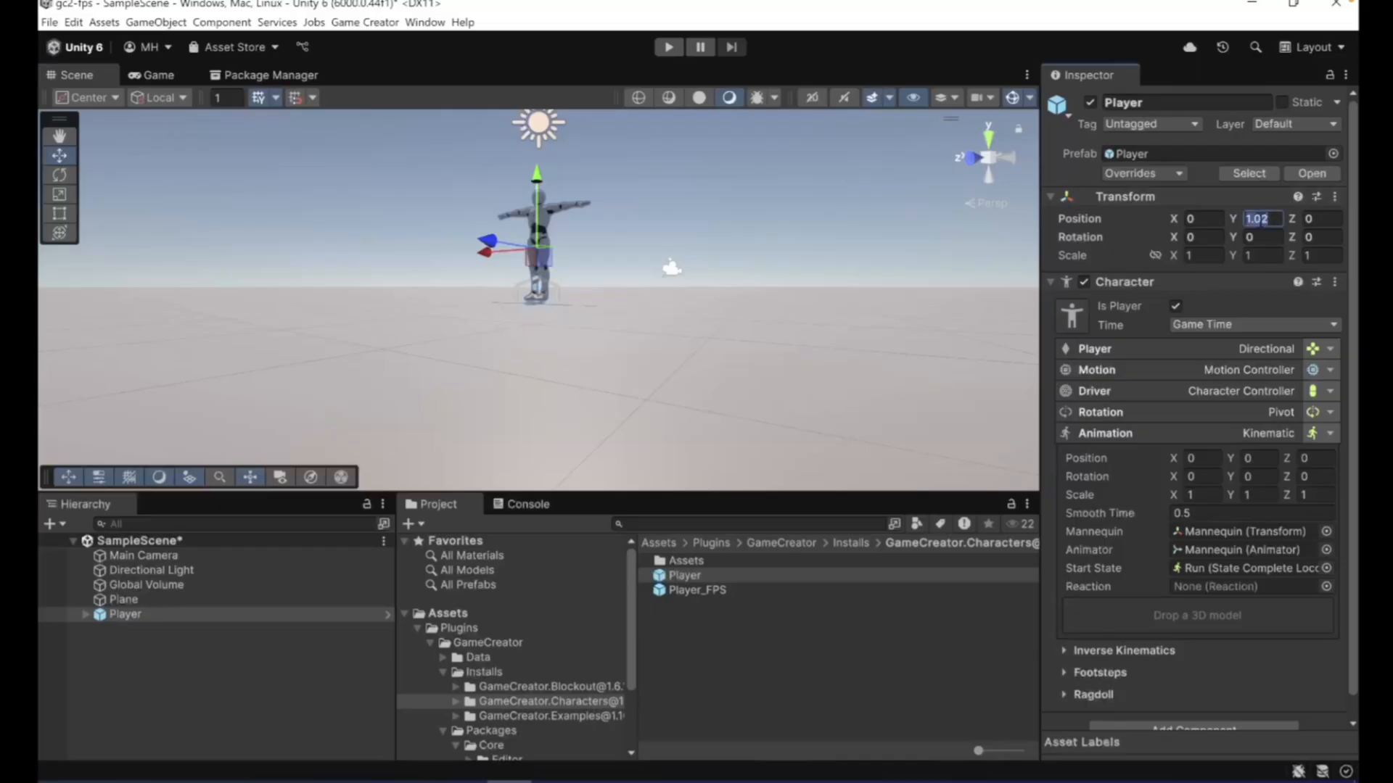
pyautogui.write('1')
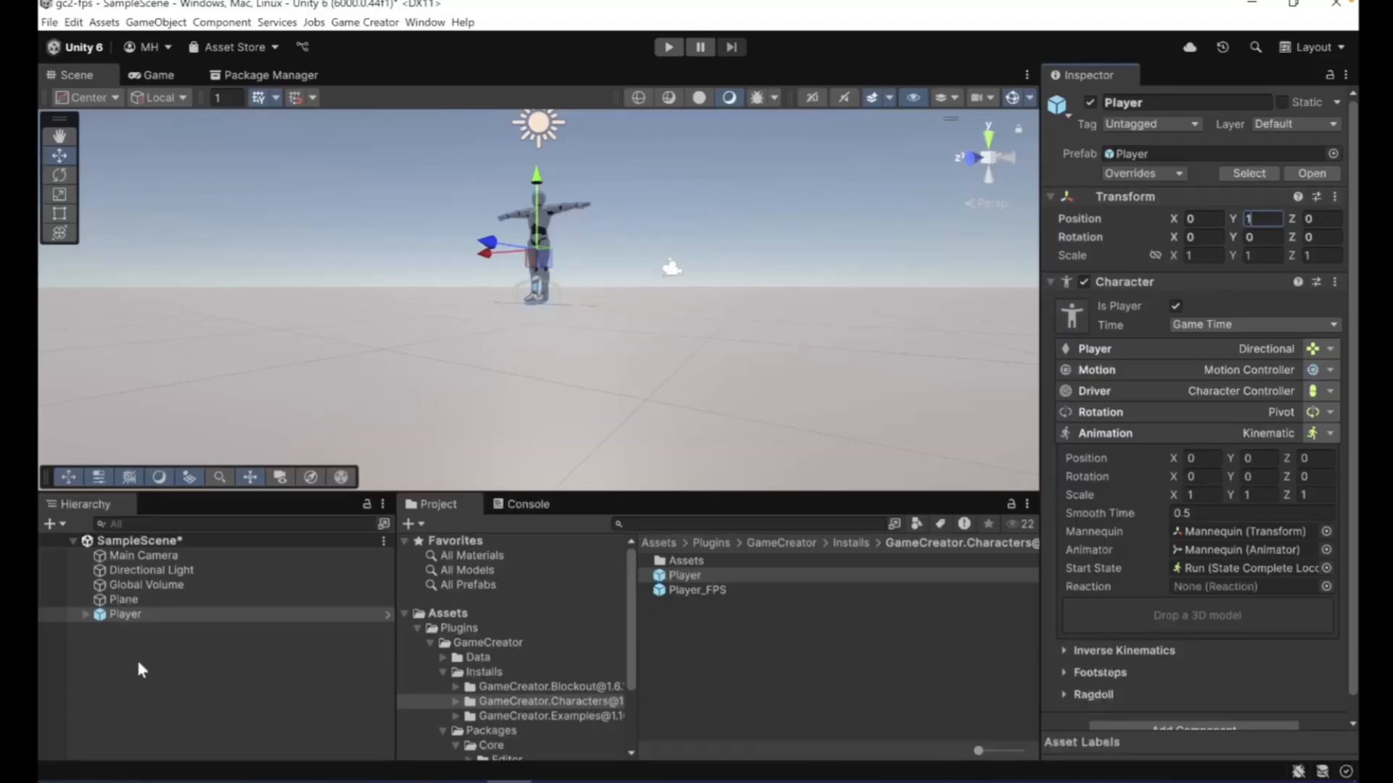
pyautogui.click(137, 600)
pyautogui.click(139, 615)
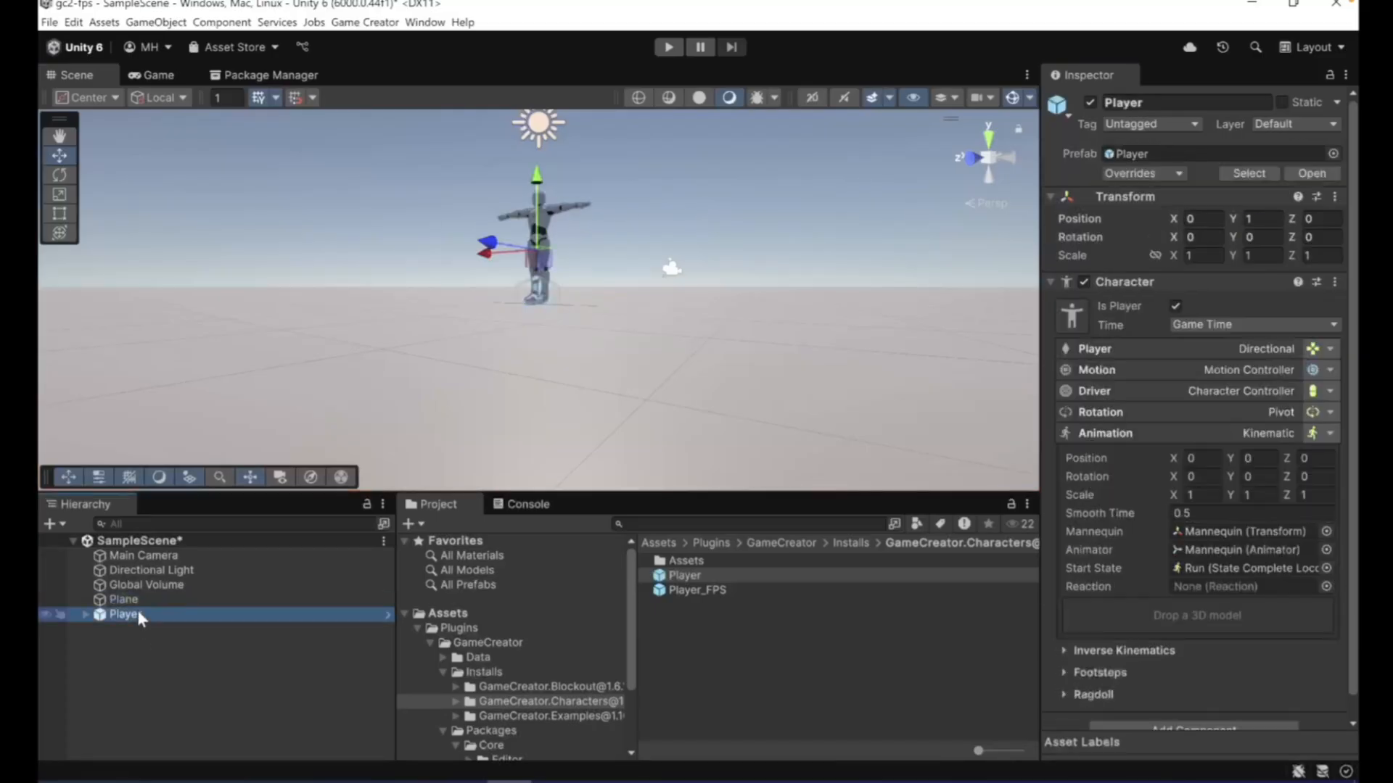
pyautogui.doubleClick(138, 610)
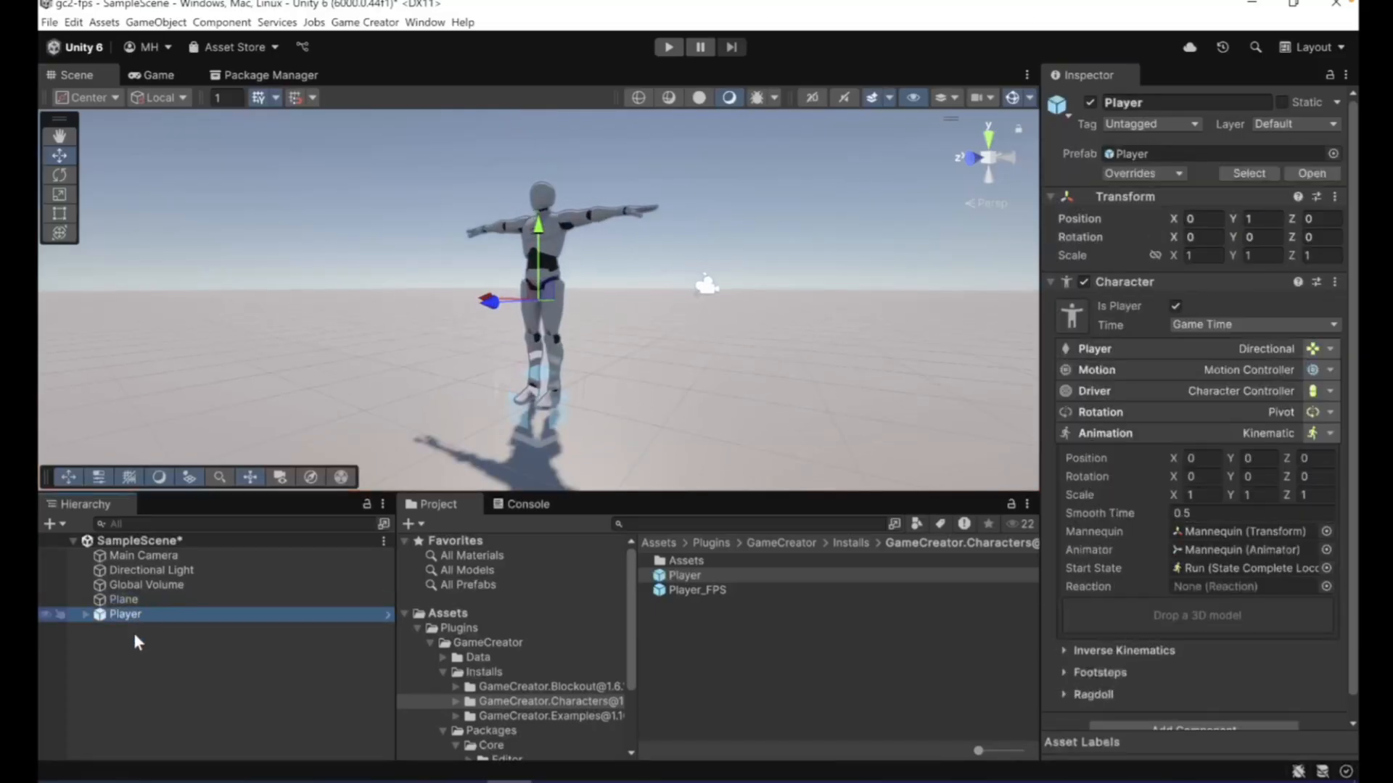
# - Expand the Player's nested Mannequin objects to inspect the model's structure
pyautogui.click(82, 614)
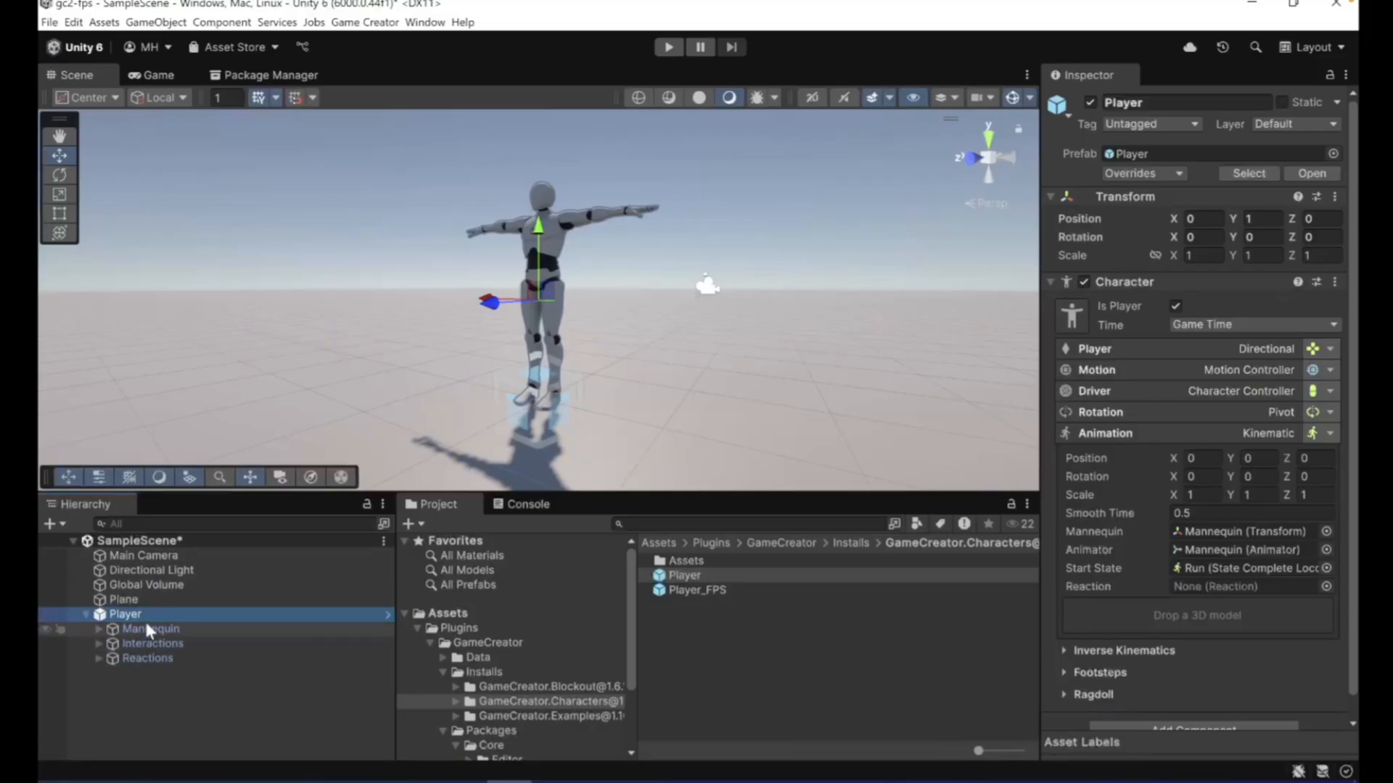
pyautogui.click(109, 628)
pyautogui.click(98, 628)
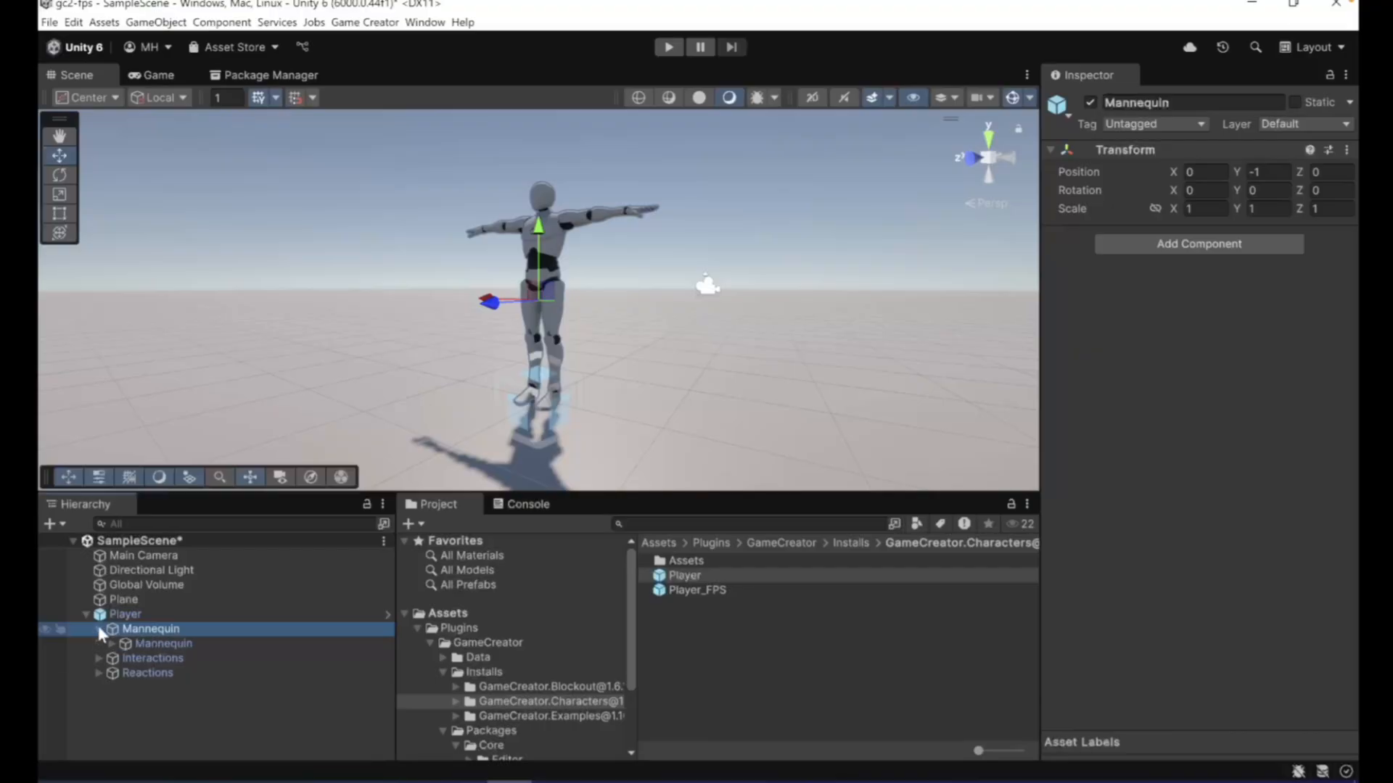
pyautogui.click(110, 643)
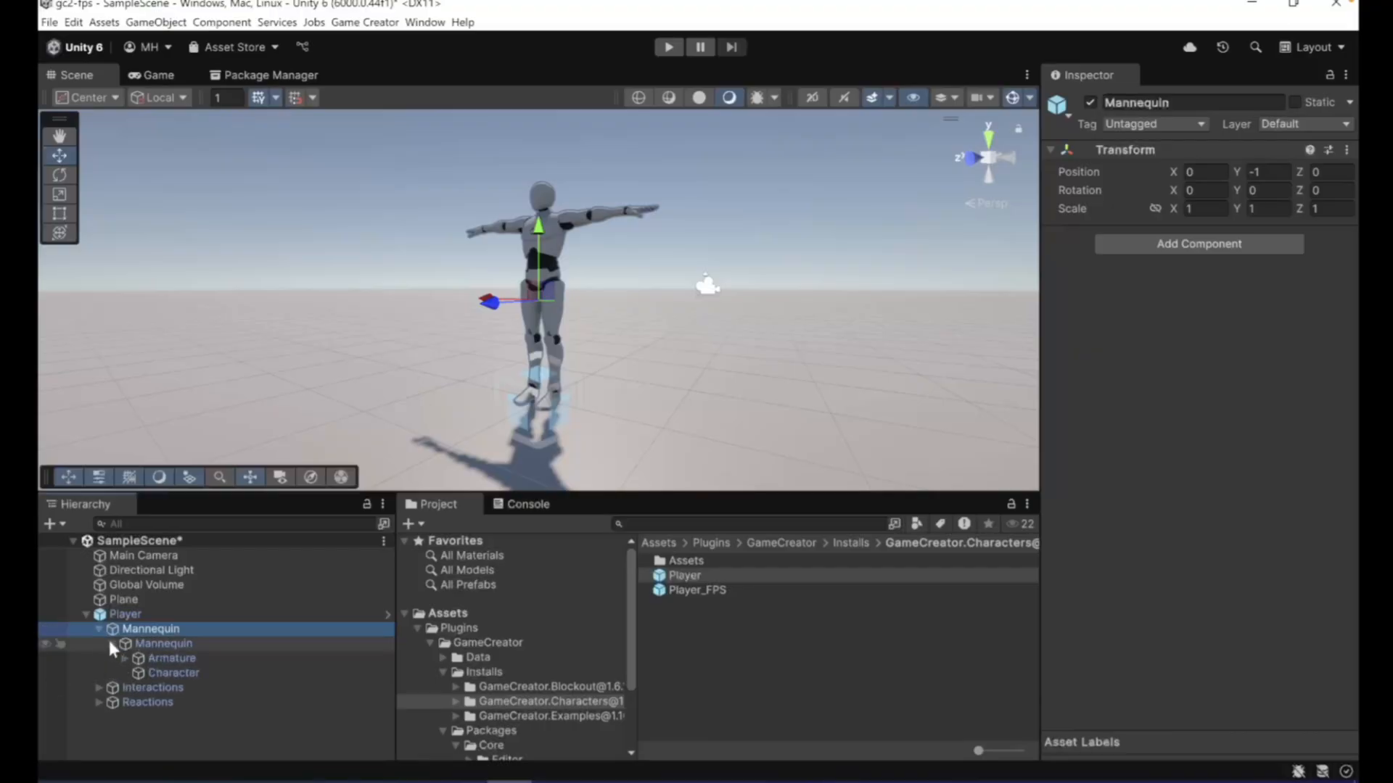
# - Check which Game Creator character objects can be created, then return to the Player without adding one
pyautogui.click(50, 523)
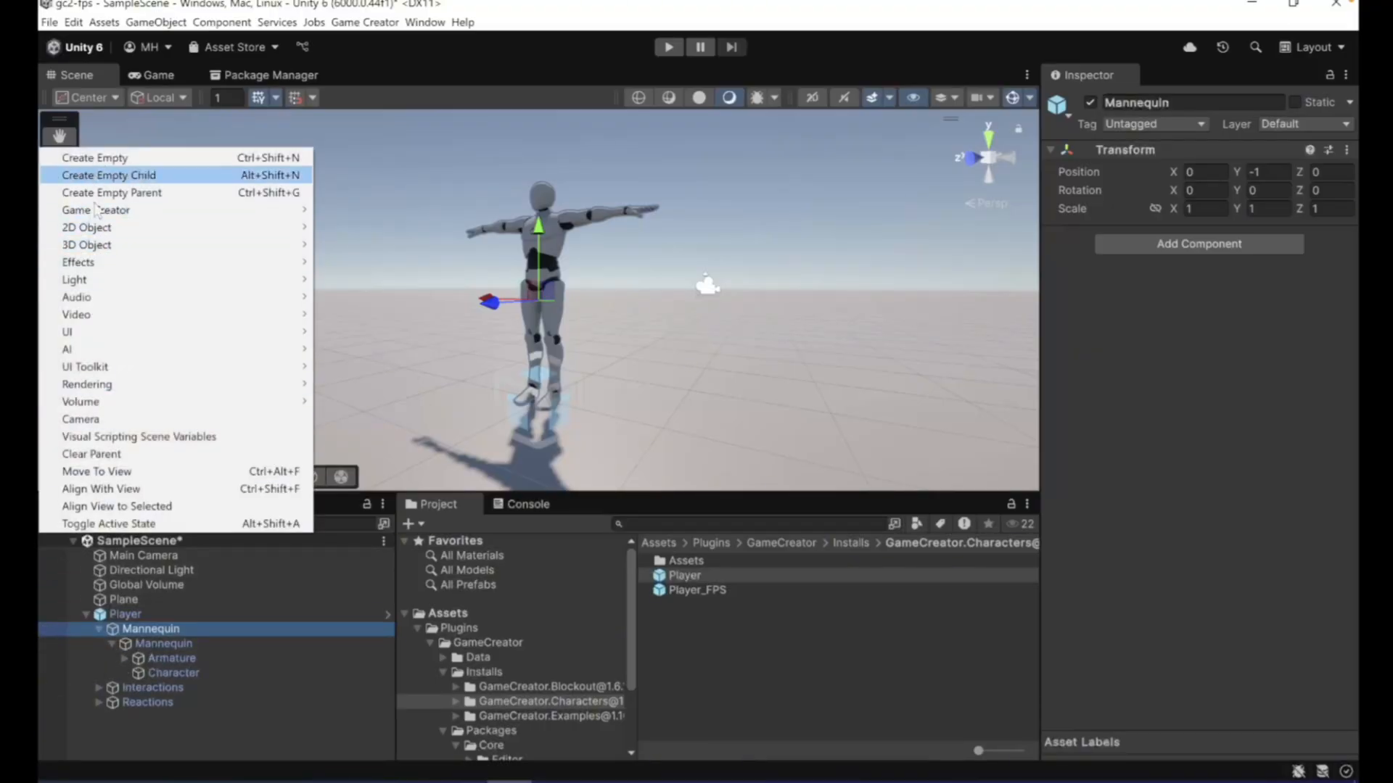
pyautogui.moveTo(109, 212)
pyautogui.moveTo(378, 227)
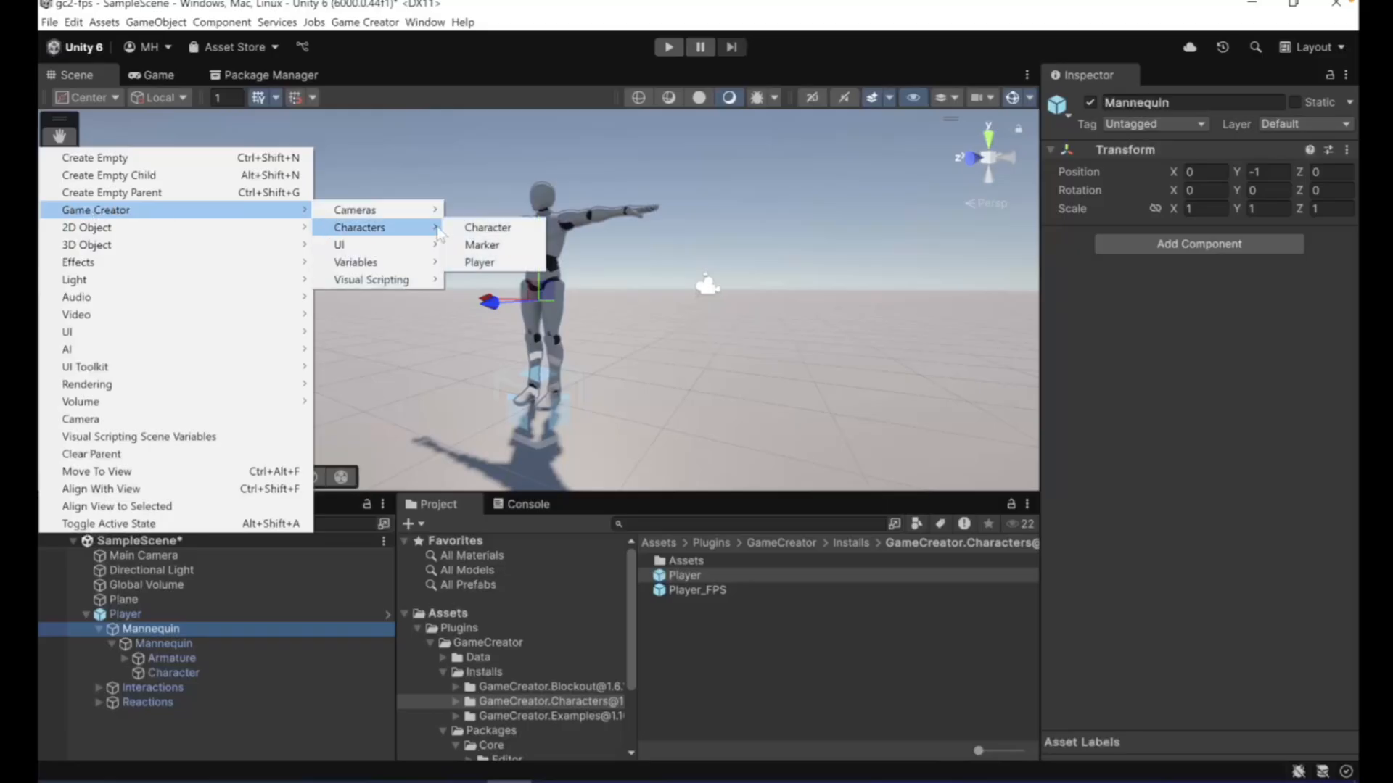
pyautogui.click(123, 615)
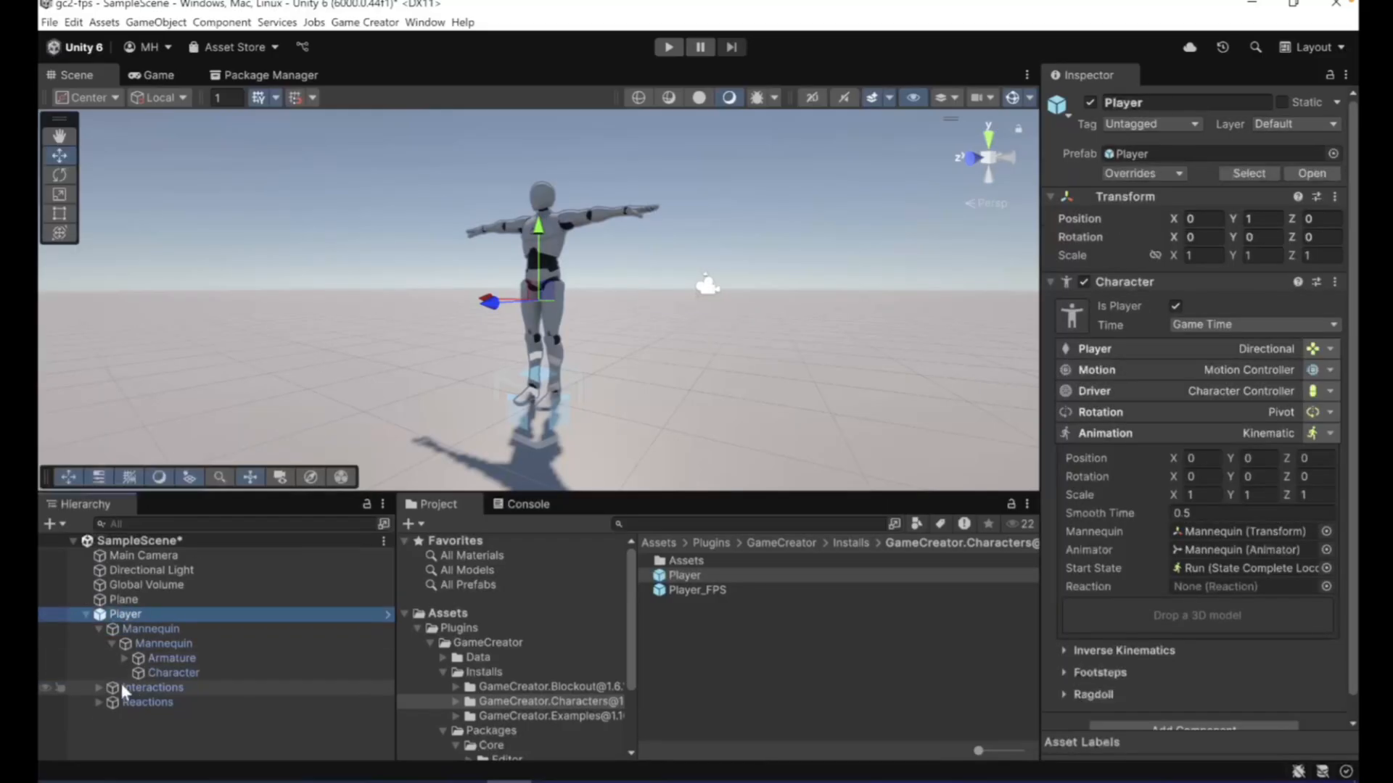
# - Examine the OnLand, OnJump and OnDie triggers in the Player's Reactions group
pyautogui.click(141, 687)
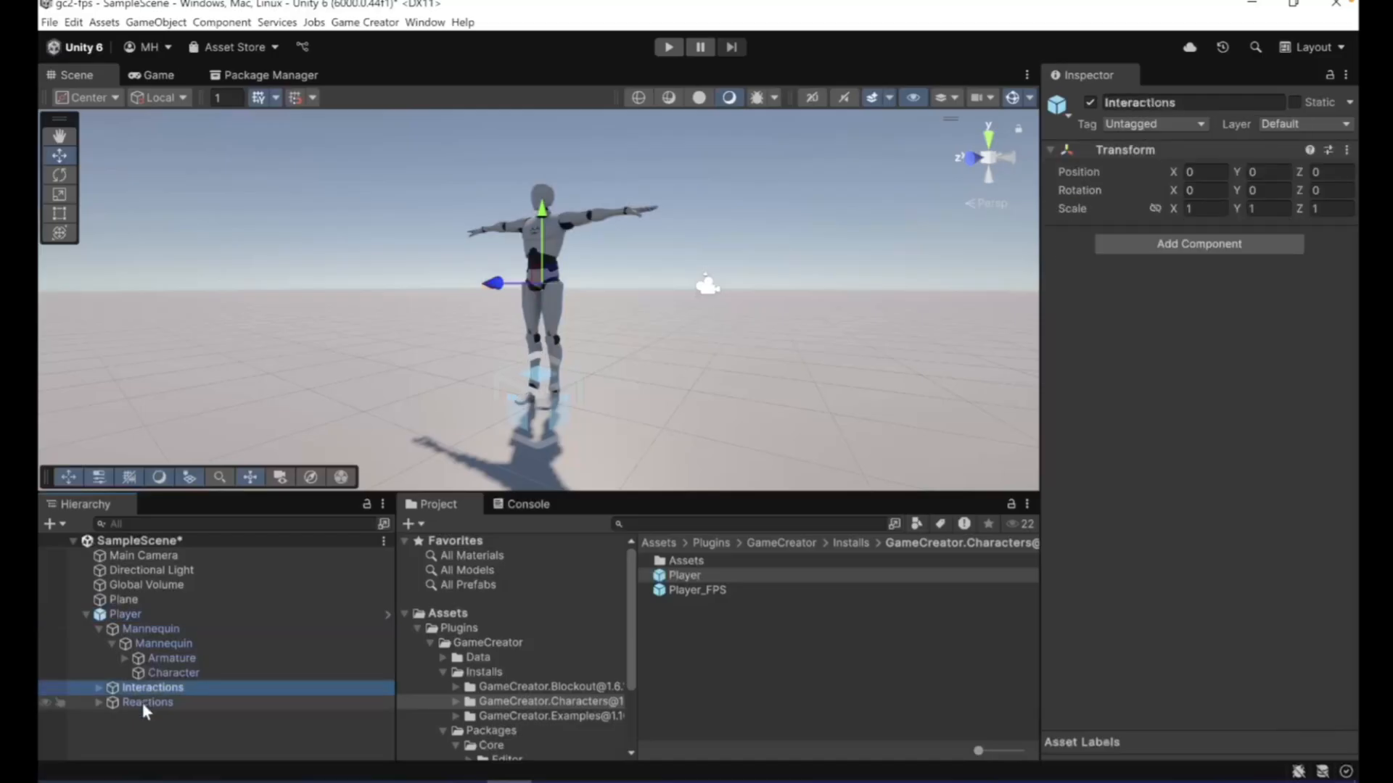
pyautogui.click(143, 703)
pyautogui.click(98, 702)
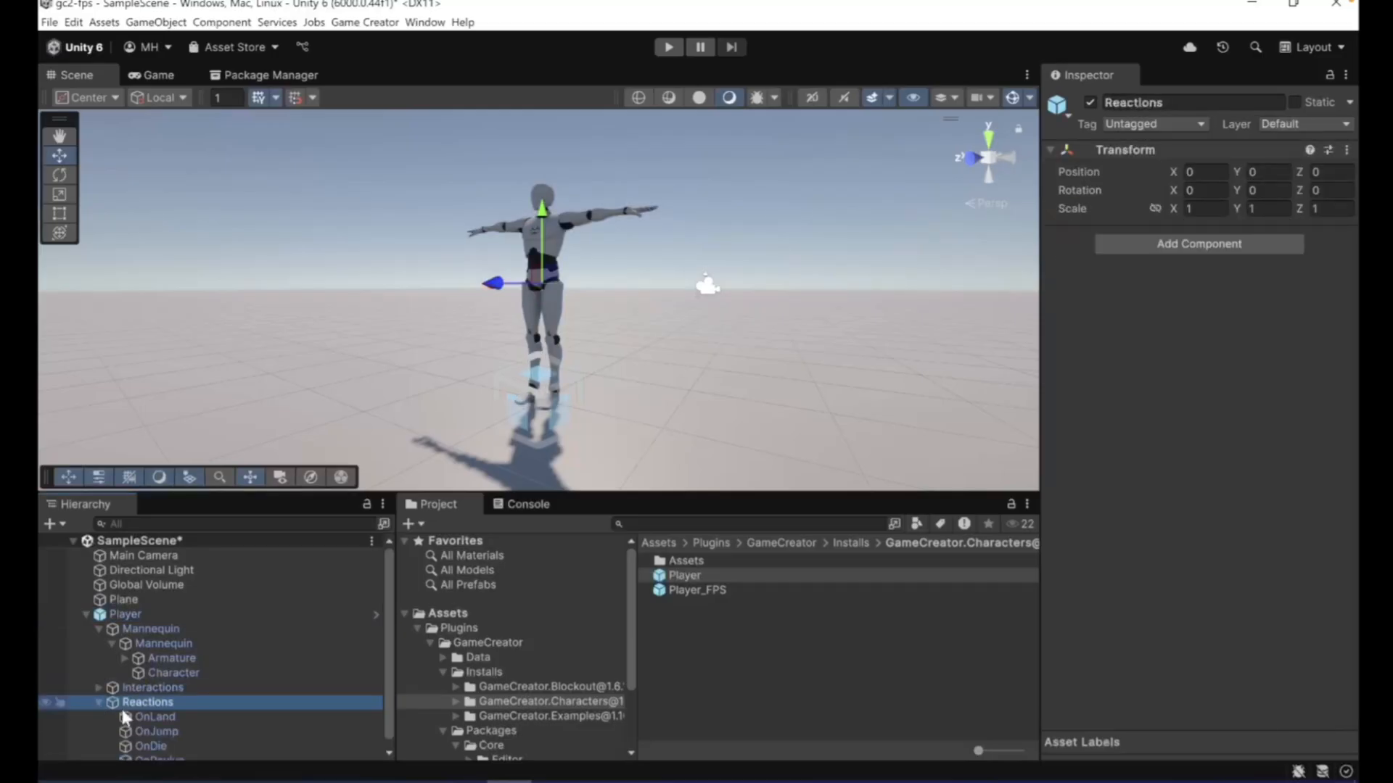
pyautogui.click(156, 709)
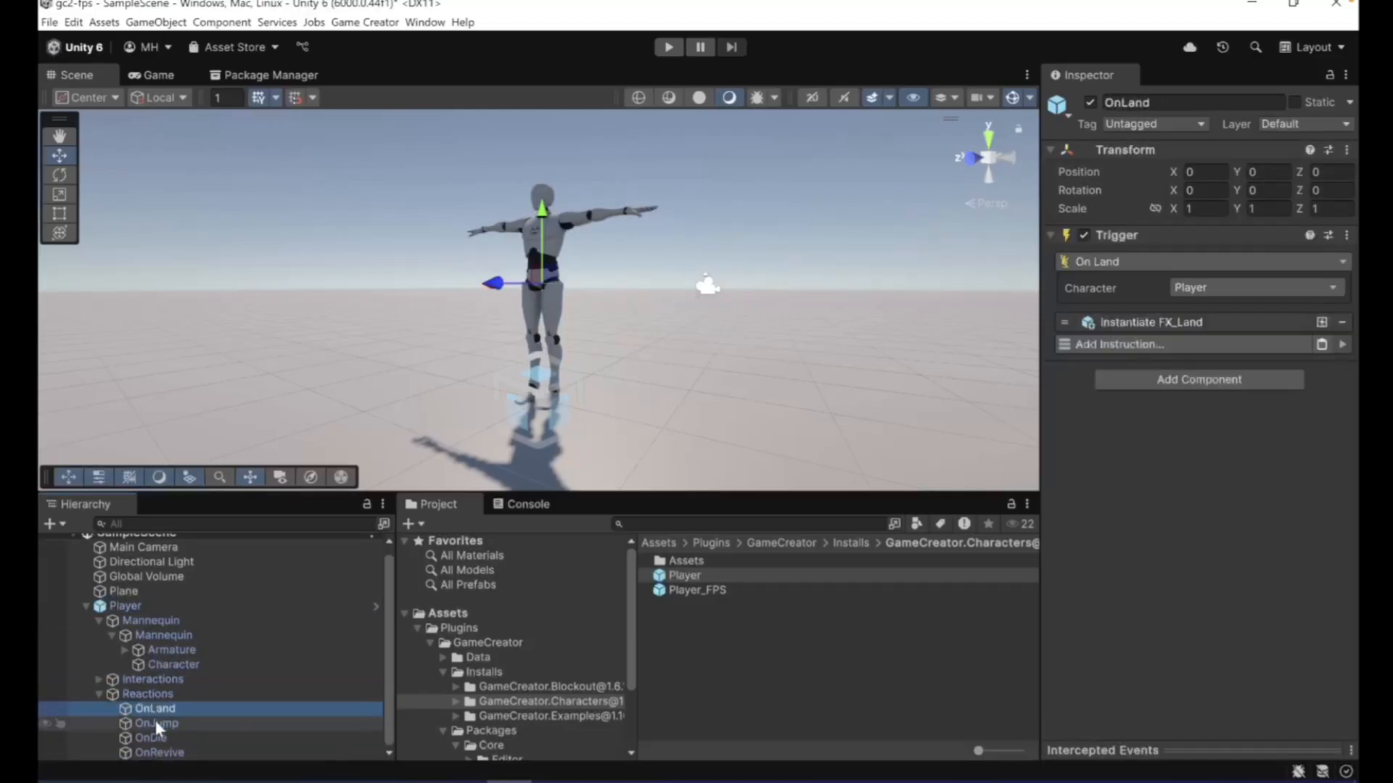
pyautogui.click(156, 721)
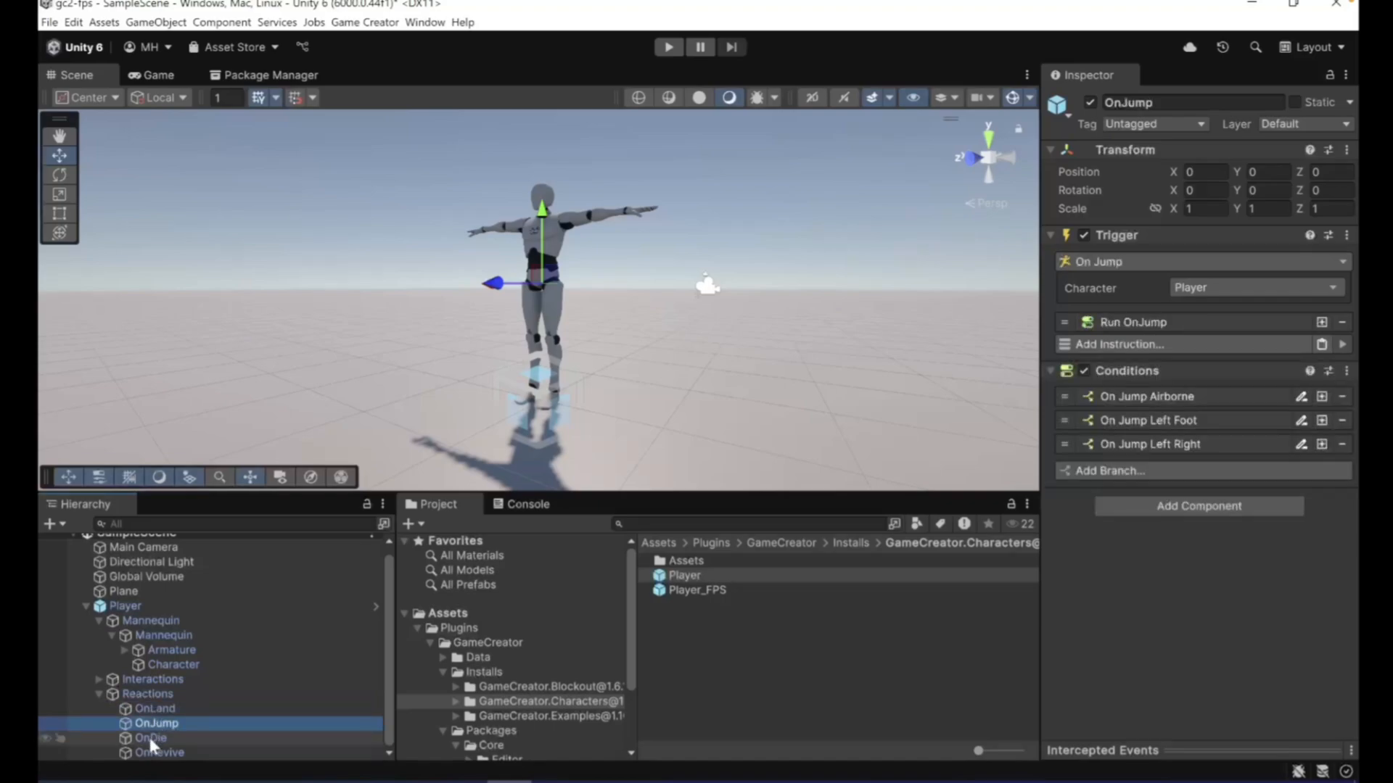
pyautogui.click(154, 738)
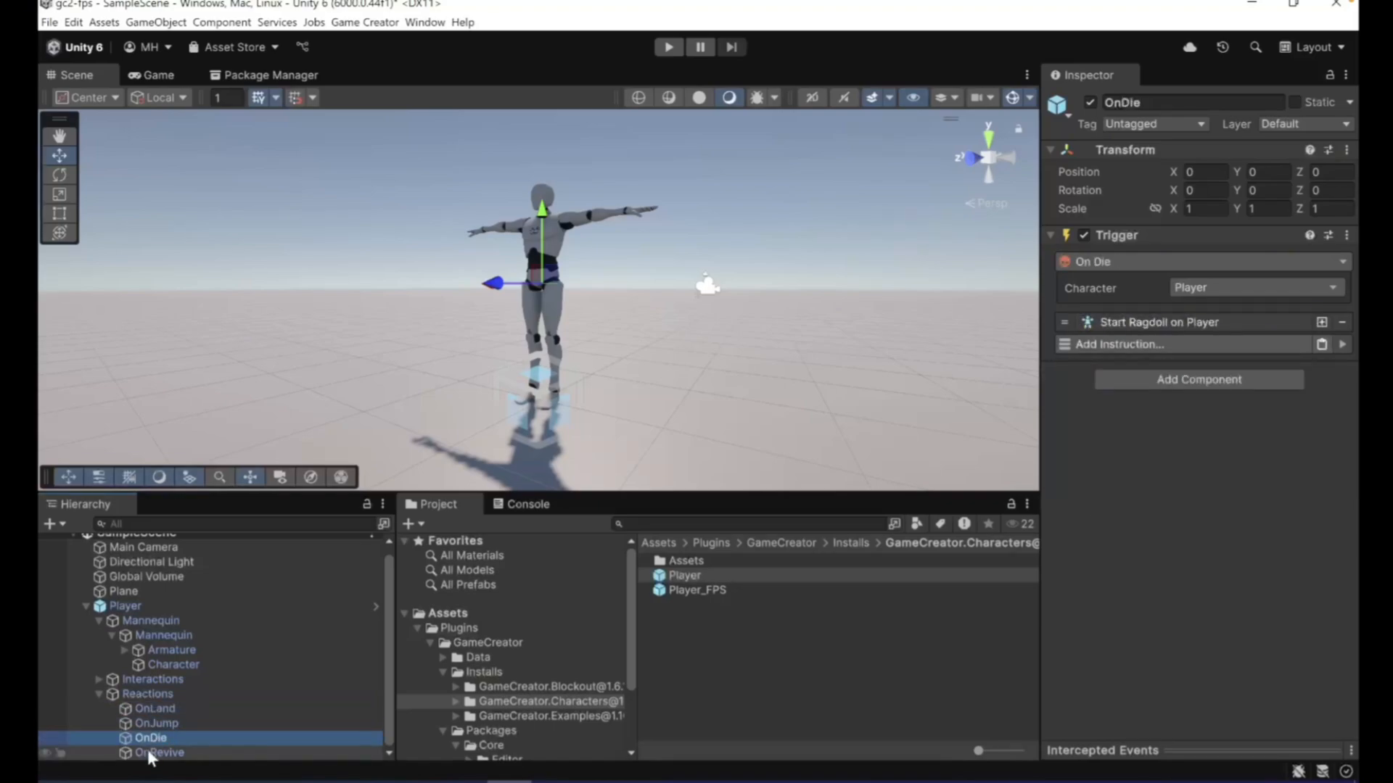
pyautogui.click(97, 692)
# - Examine the Interact and Jump triggers in the Player's Interactions group
pyautogui.click(97, 688)
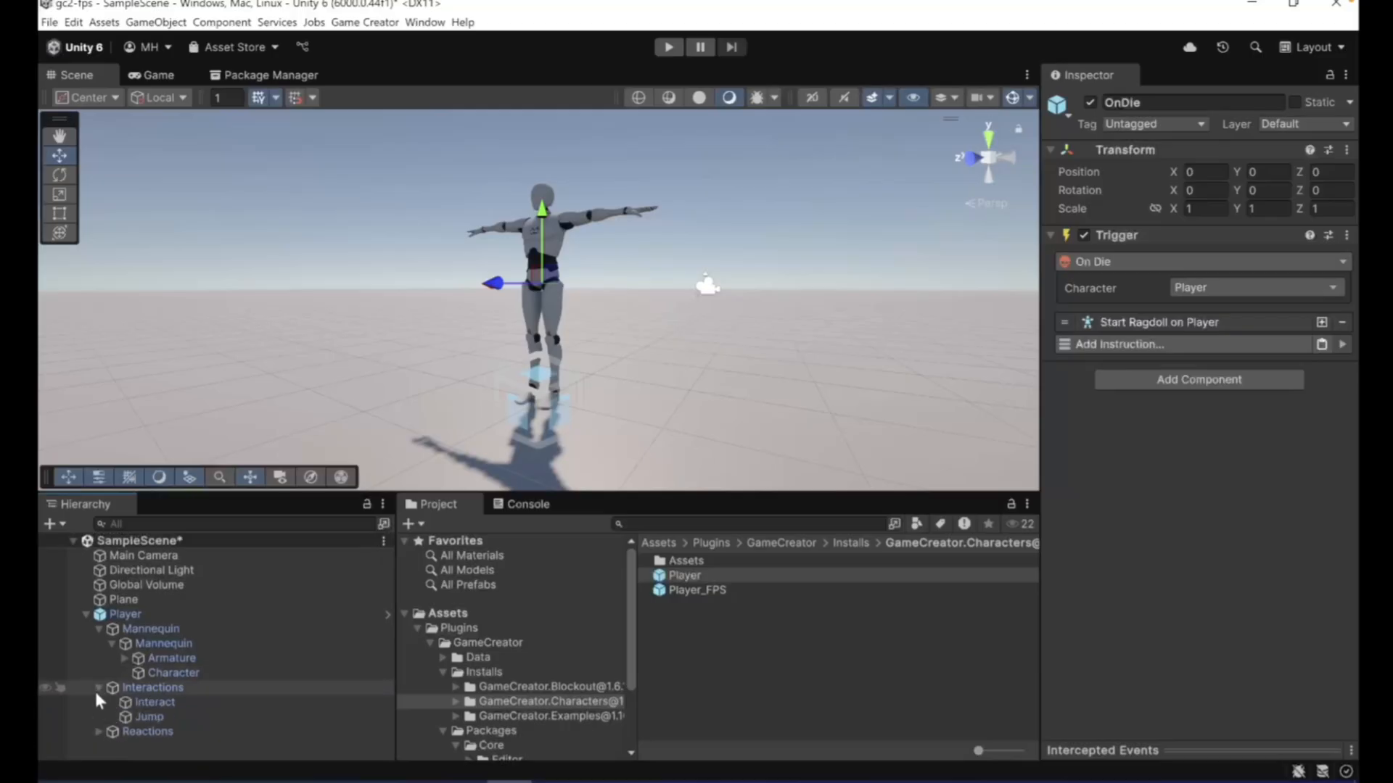
pyautogui.click(154, 704)
pyautogui.click(154, 717)
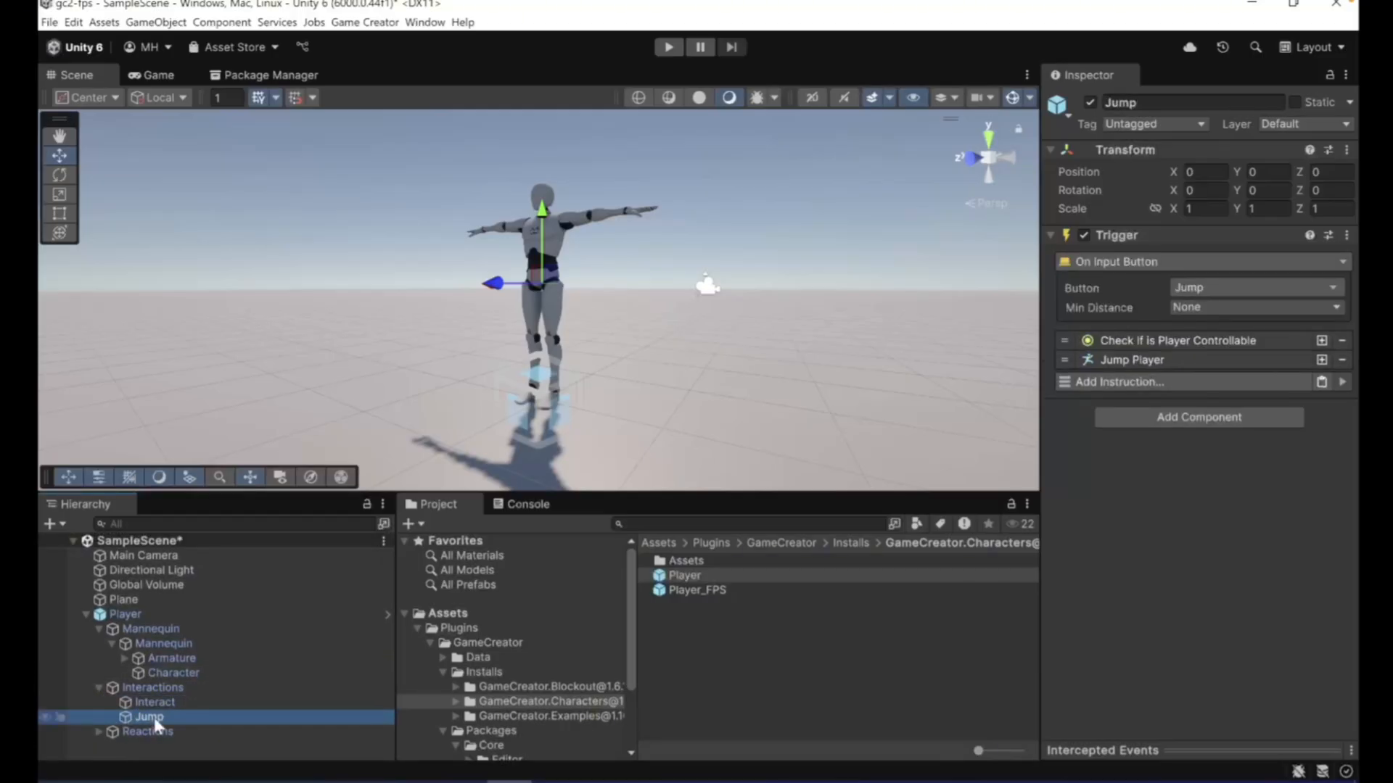
pyautogui.click(150, 701)
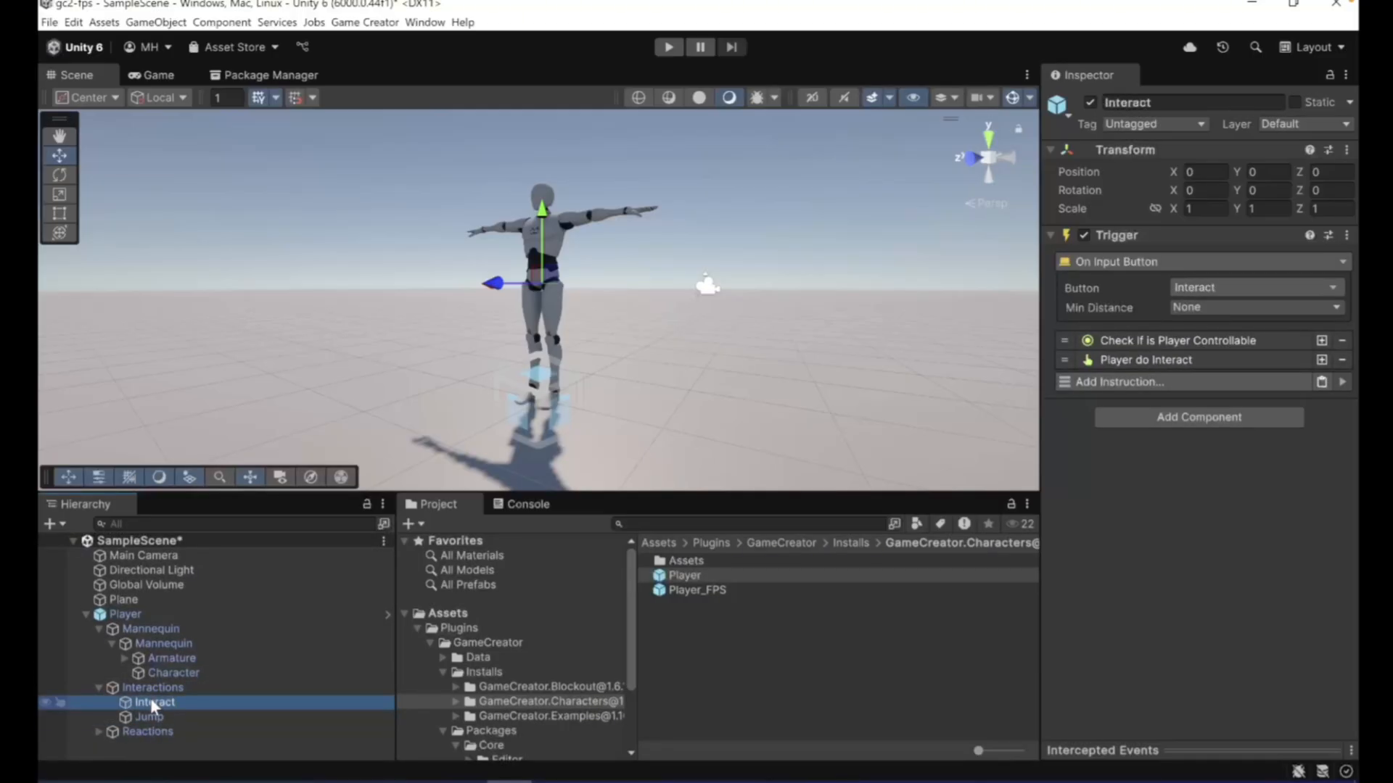
pyautogui.click(98, 688)
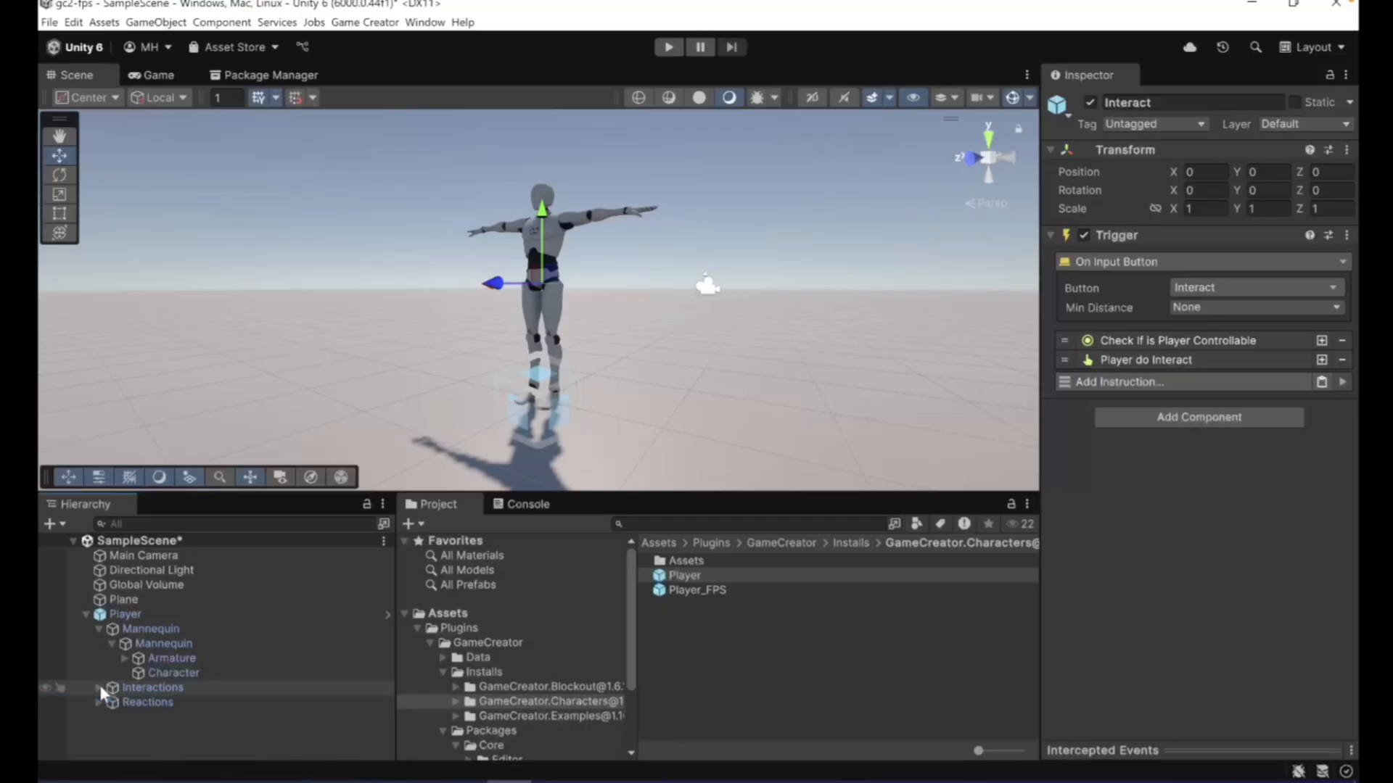
# - Deactivate the Player object and add the Player_FPS prefab to the scene
pyautogui.click(116, 614)
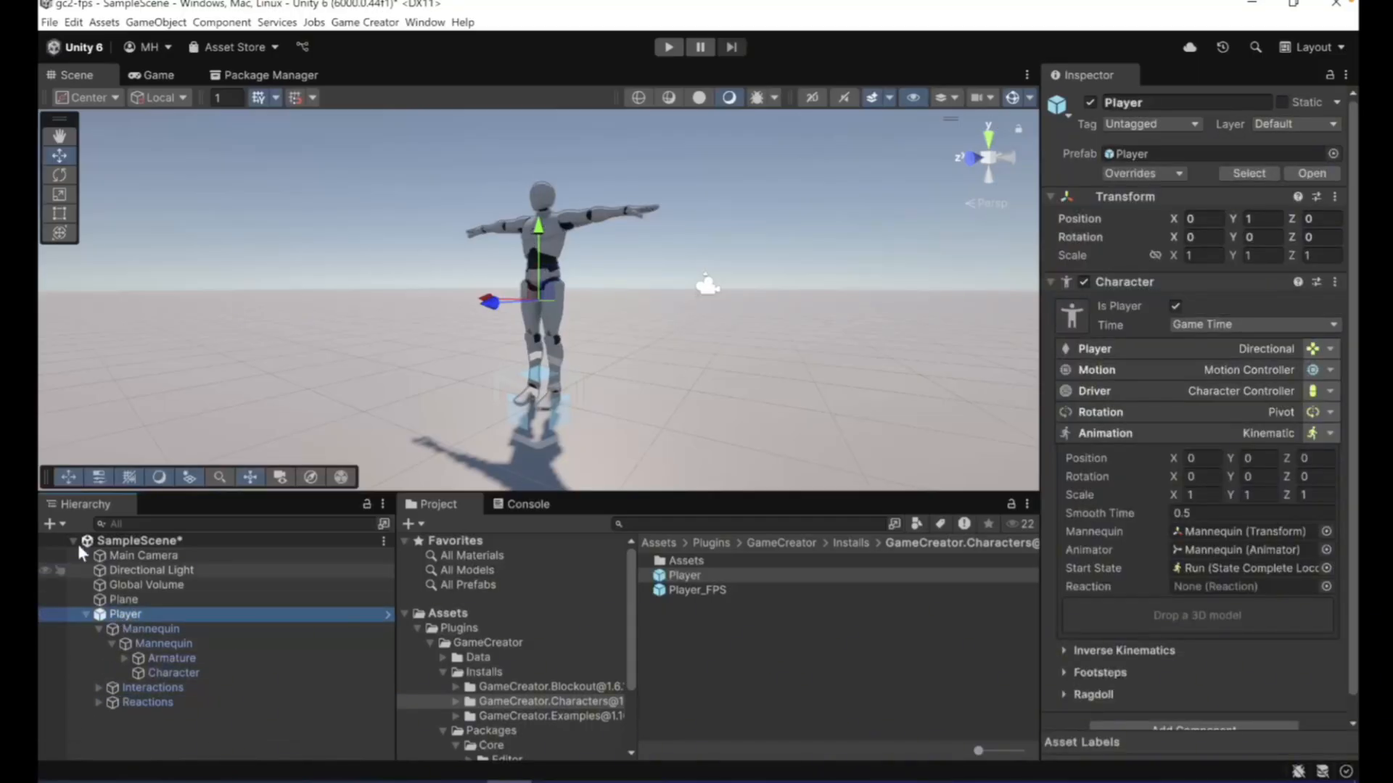
pyautogui.click(54, 520)
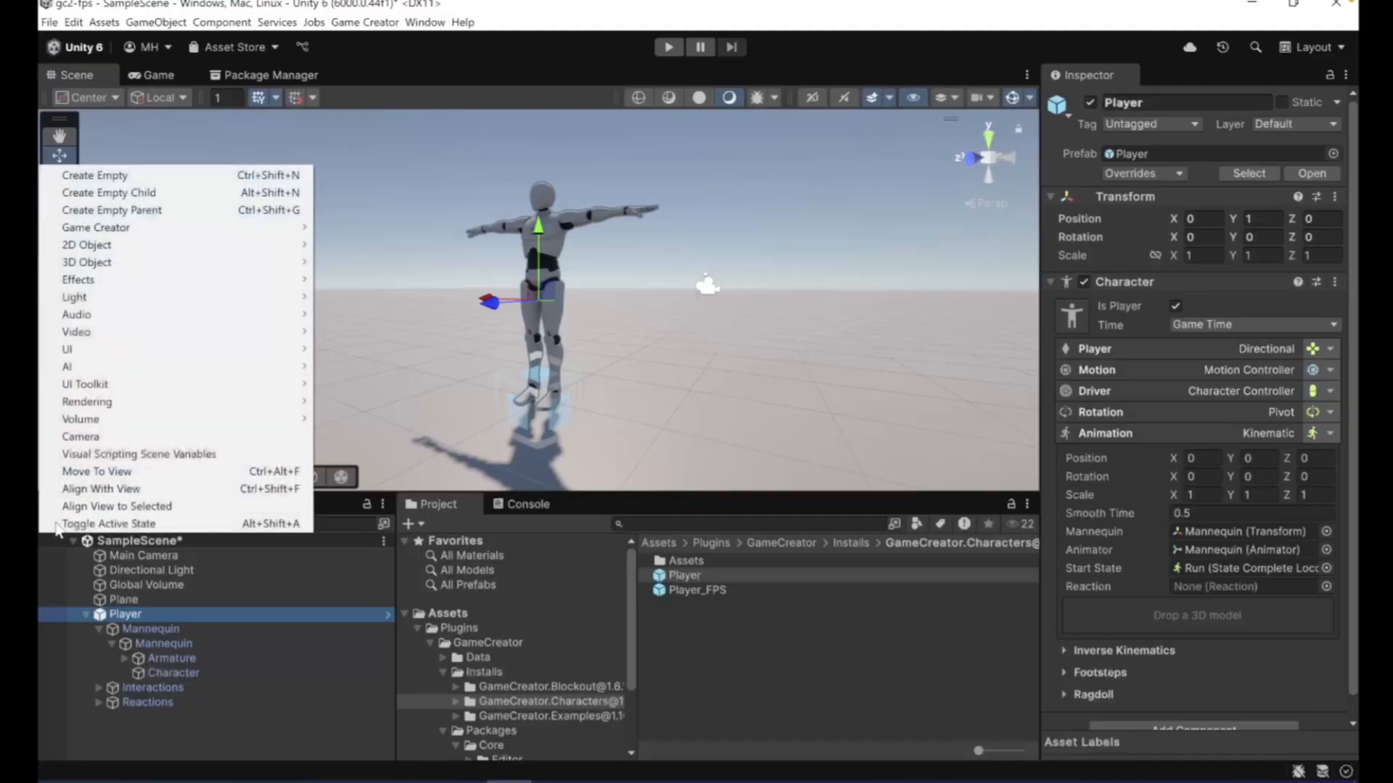
pyautogui.click(705, 694)
pyautogui.click(178, 614)
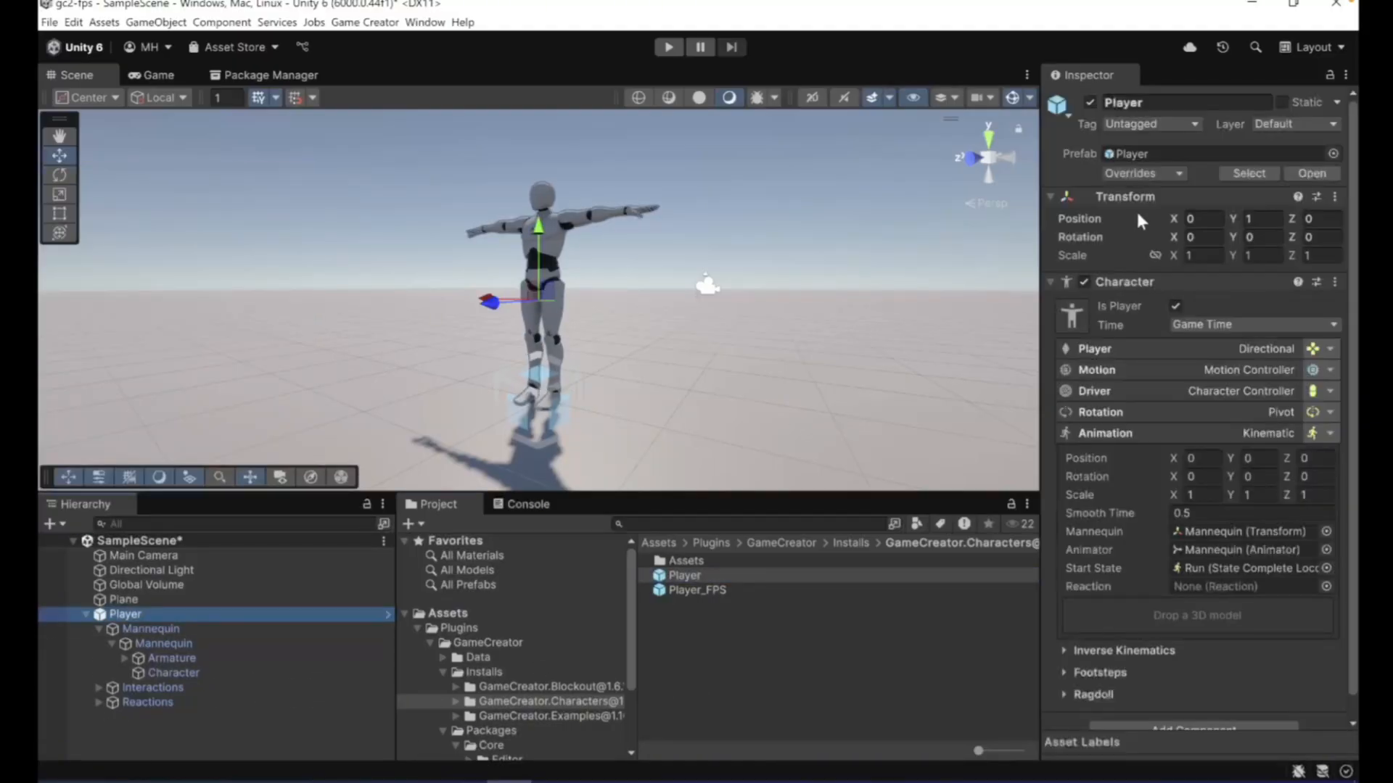
pyautogui.click(1088, 102)
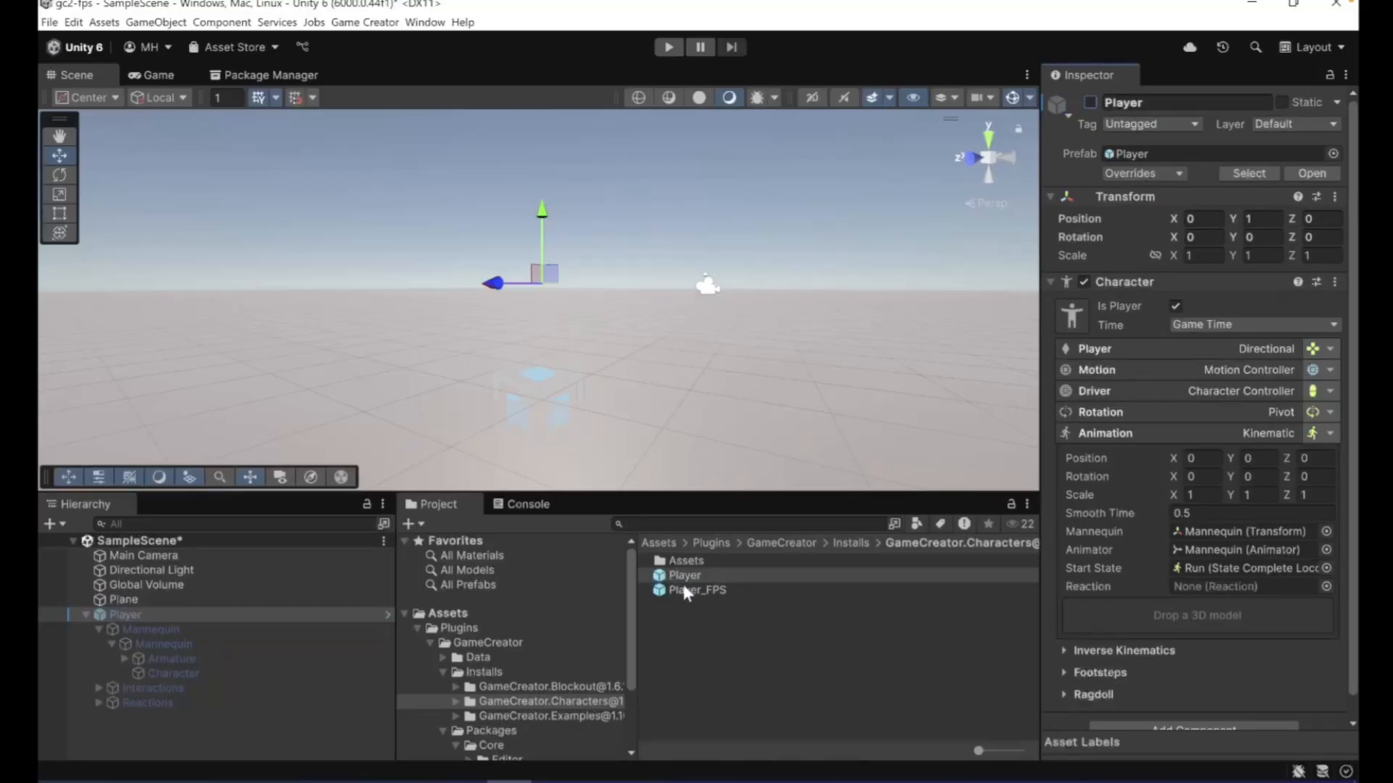
pyautogui.moveTo(684, 588); pyautogui.dragTo(277, 732)
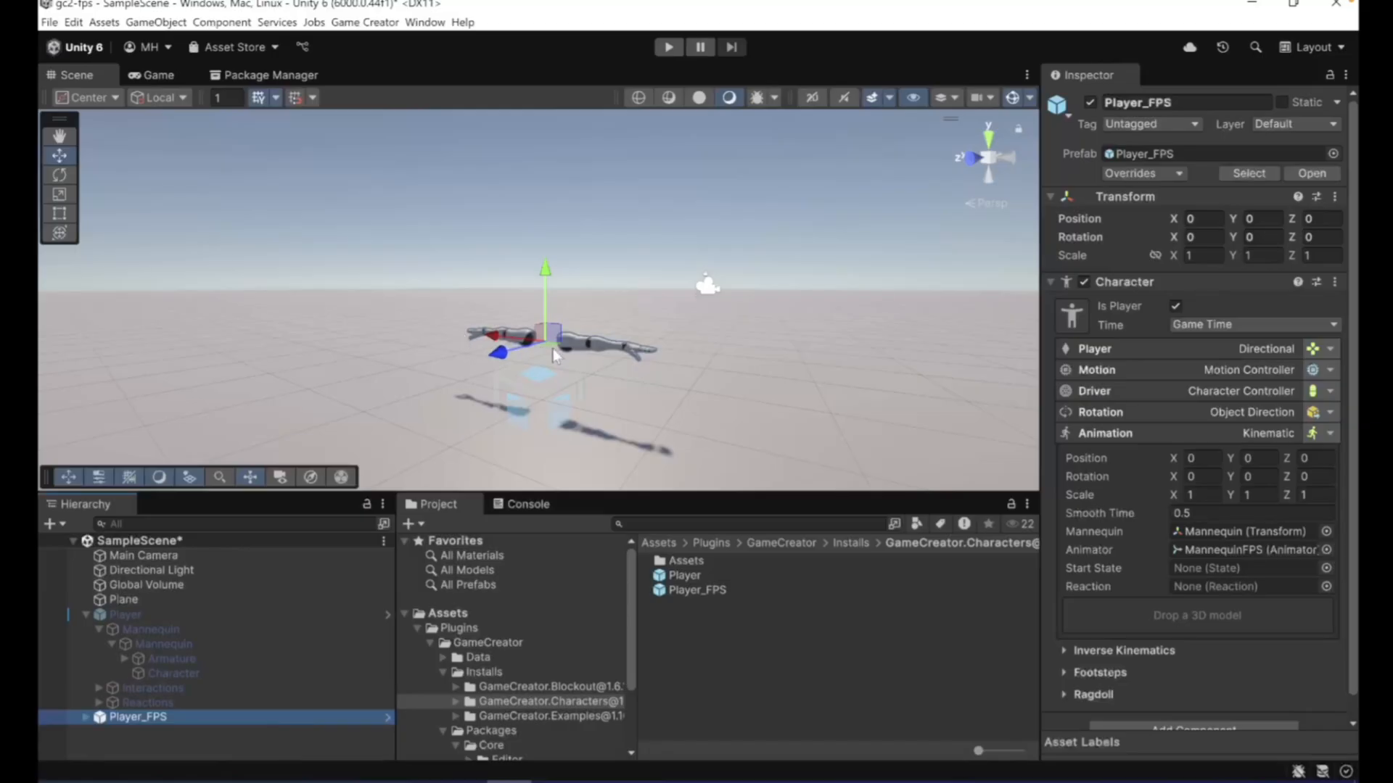
# - Expand Player_FPS down to its Armature and examine the Character mesh inside MannequinFPS
pyautogui.click(85, 716)
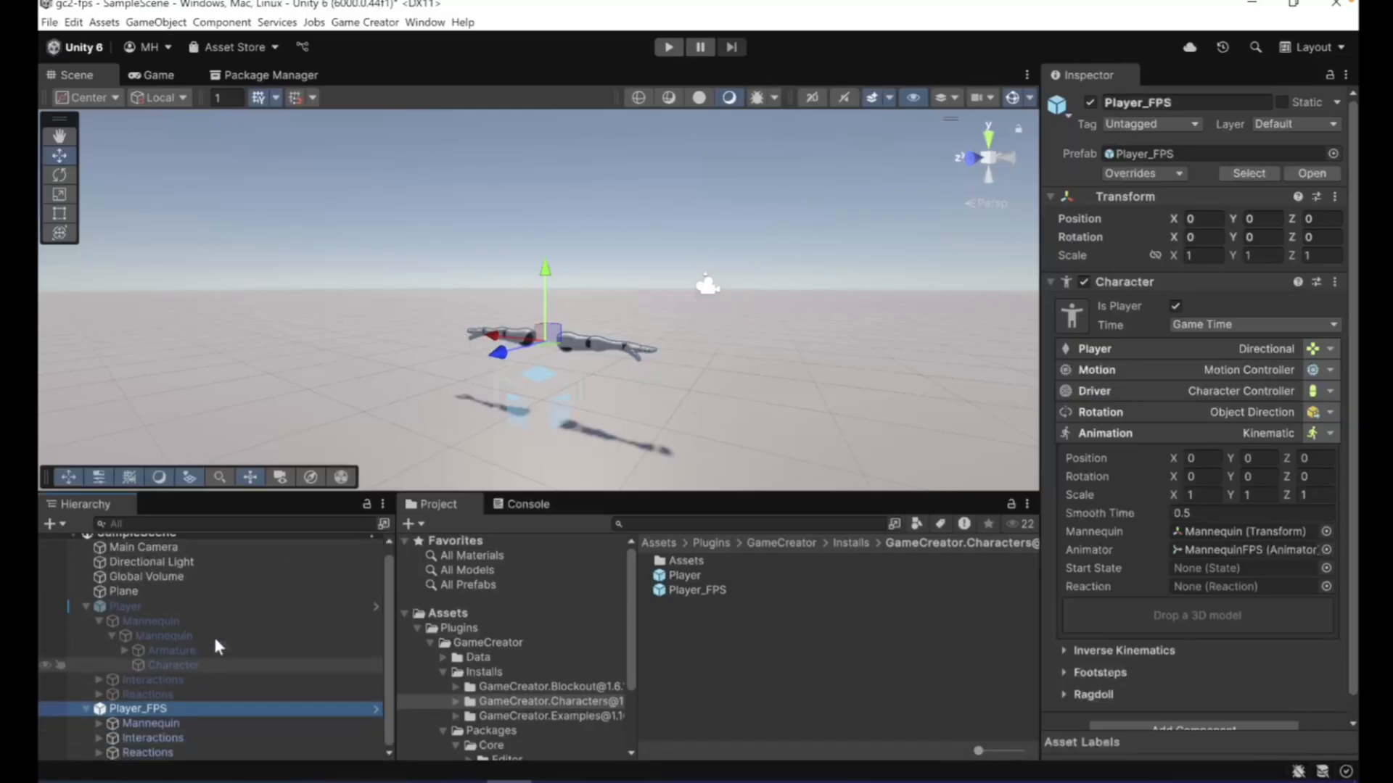
pyautogui.moveTo(313, 492); pyautogui.dragTo(313, 402)
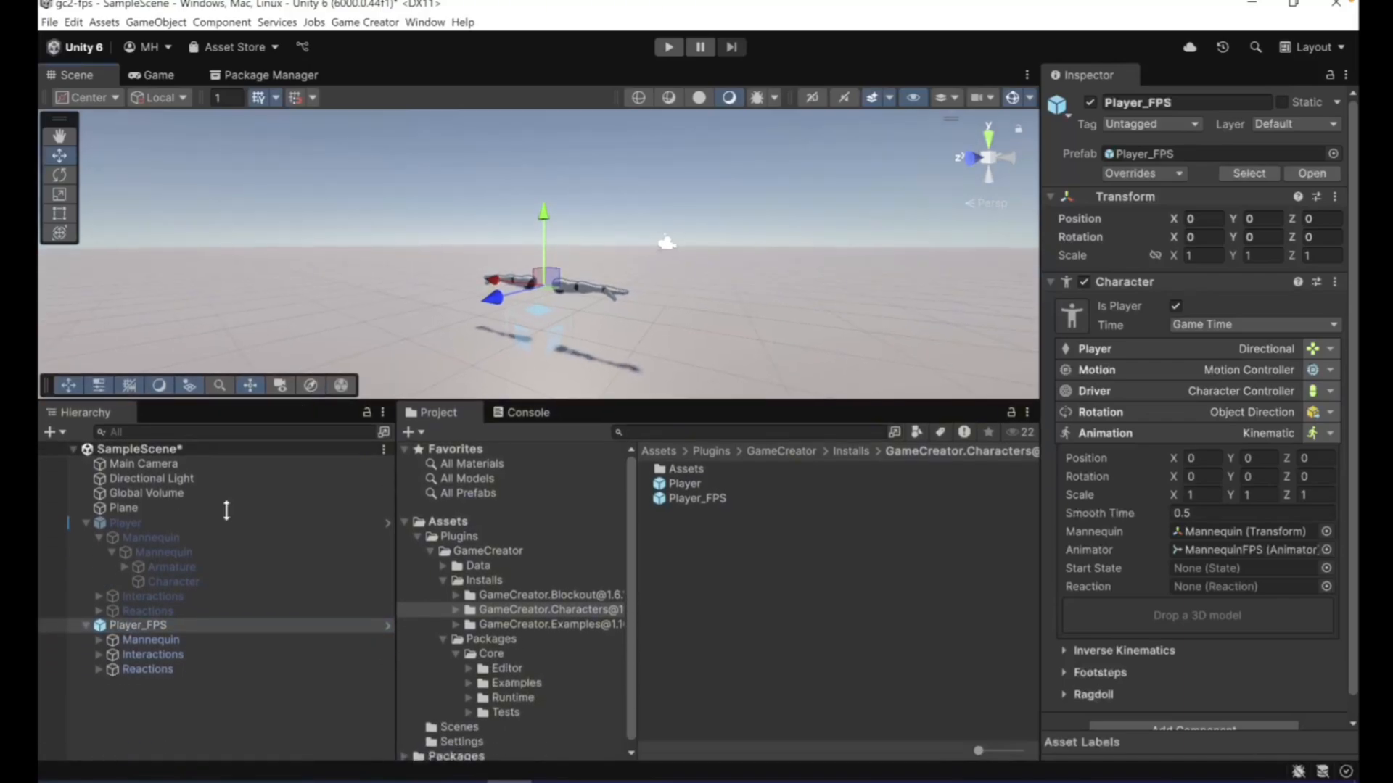
pyautogui.click(98, 637)
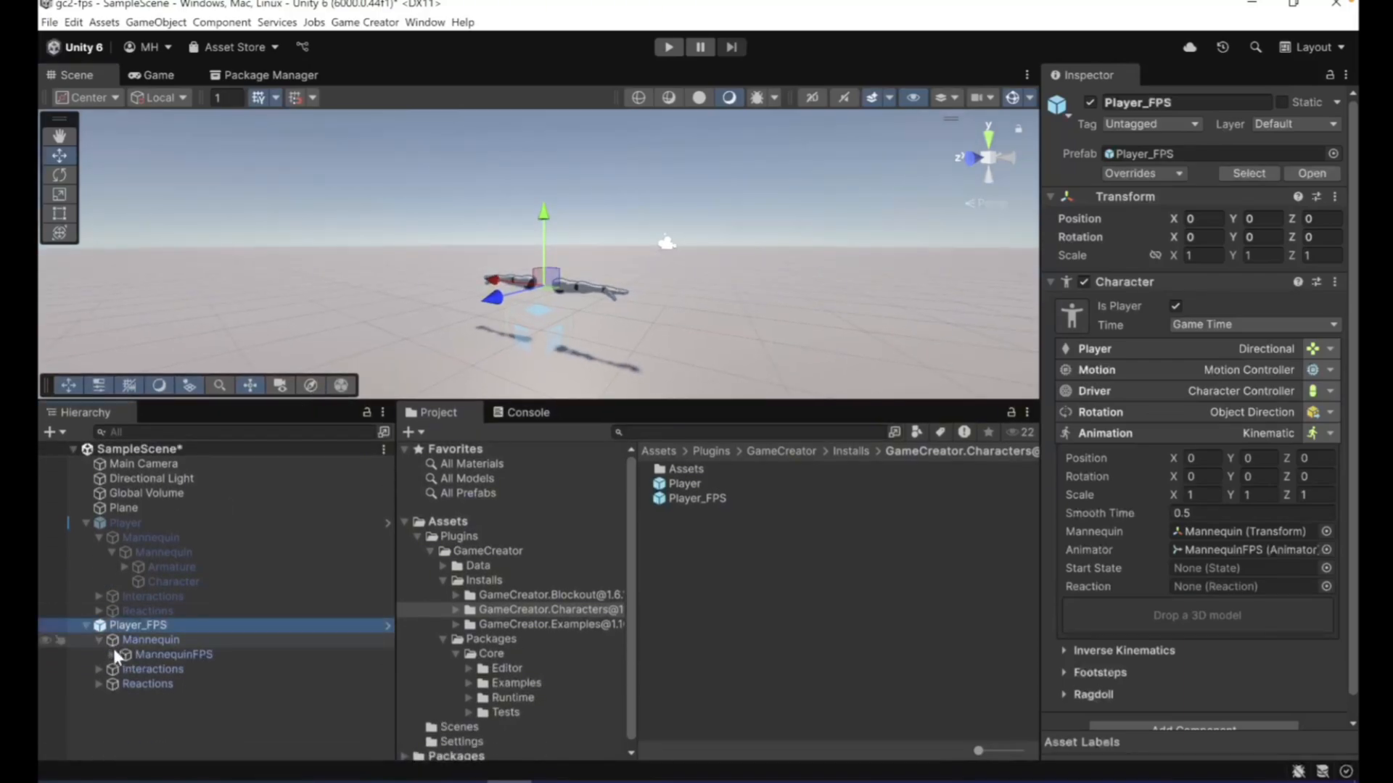
pyautogui.click(111, 652)
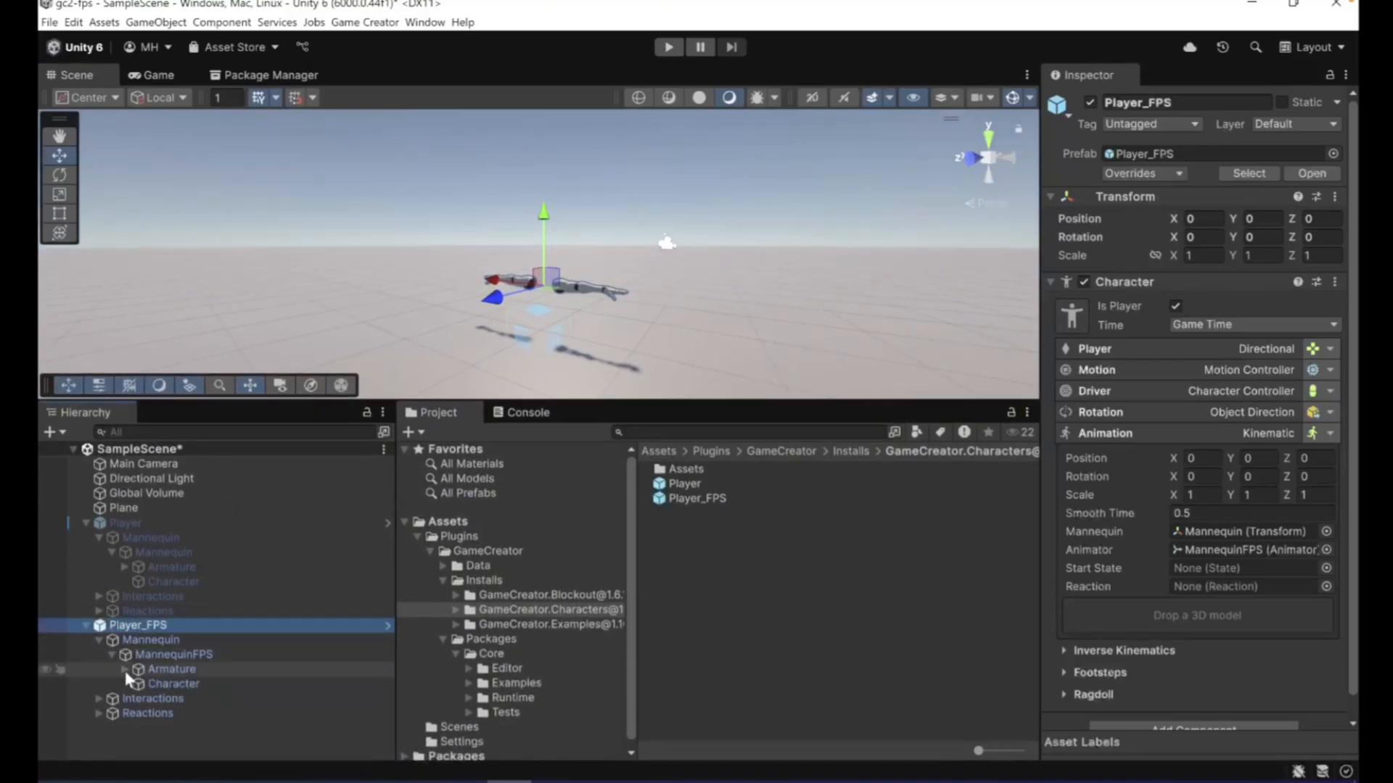
pyautogui.click(125, 669)
pyautogui.click(136, 698)
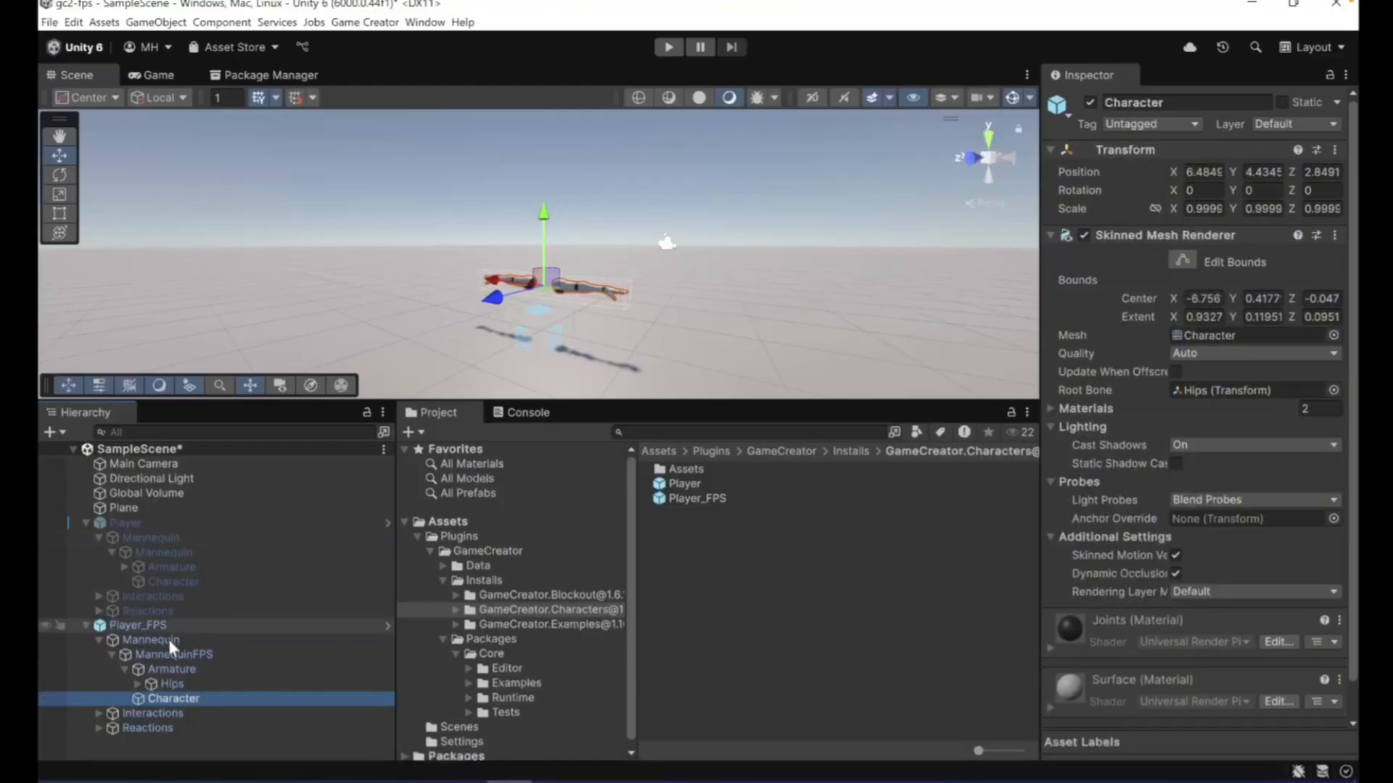
# - Examine the bones under the Hips of Player_FPS down to Spine1, and check the MannequinFPS Animator component
pyautogui.click(163, 680)
pyautogui.click(138, 684)
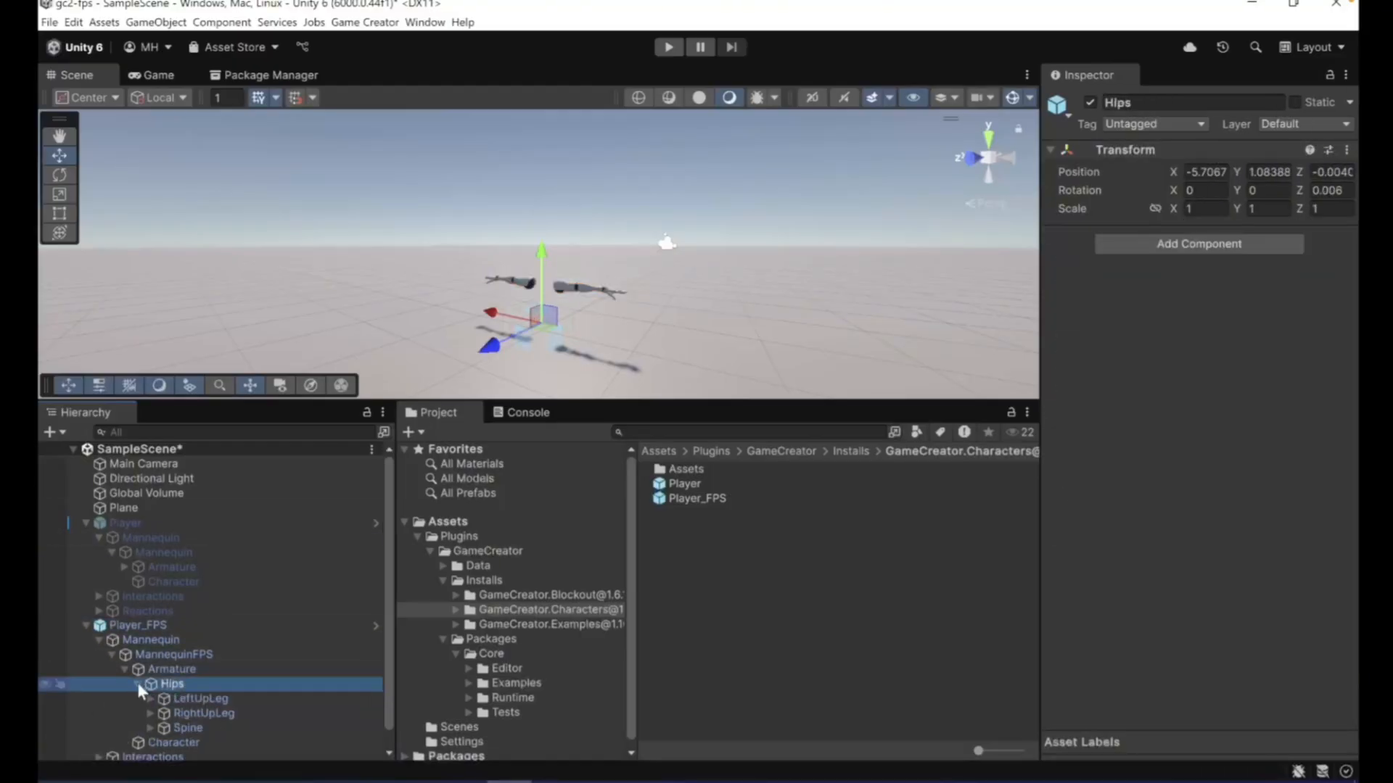
pyautogui.scroll(-1, 152, 688)
pyautogui.click(150, 679)
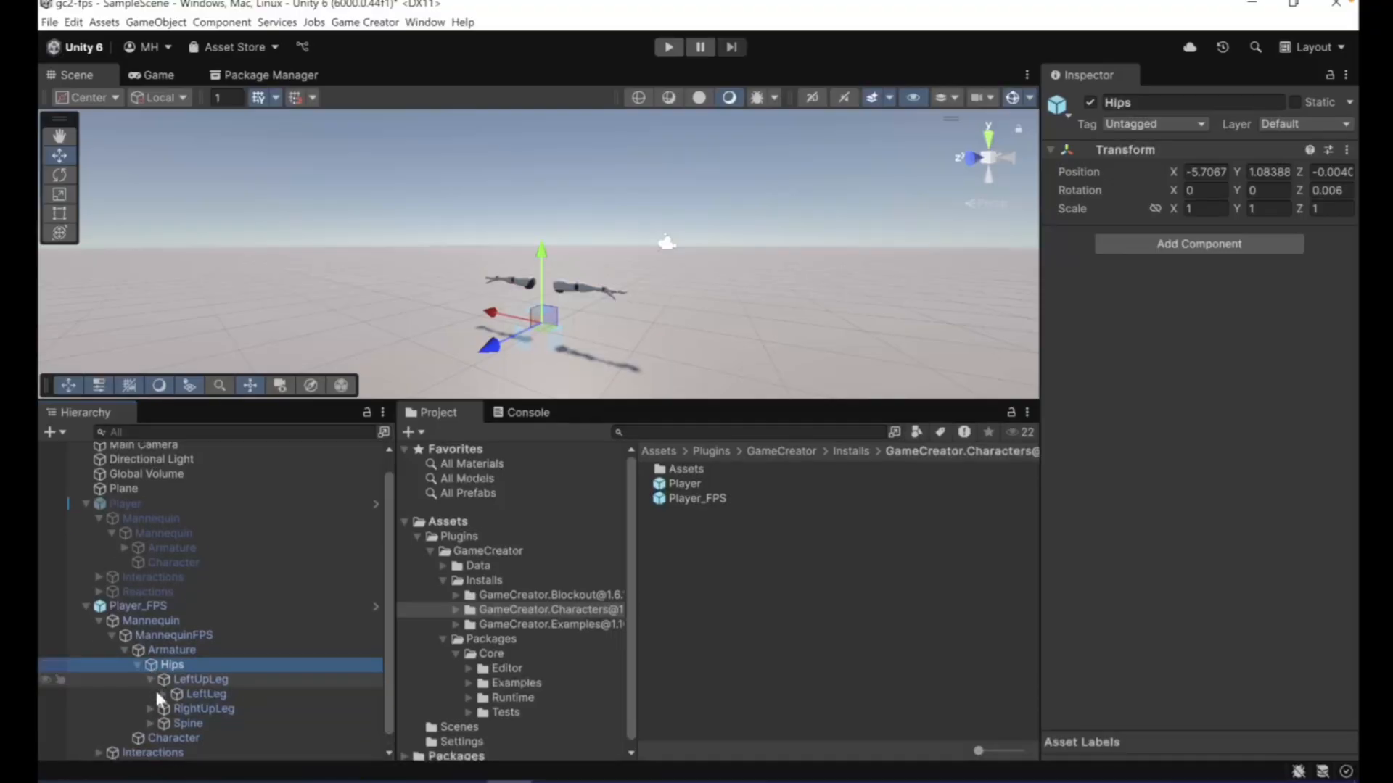
pyautogui.click(149, 724)
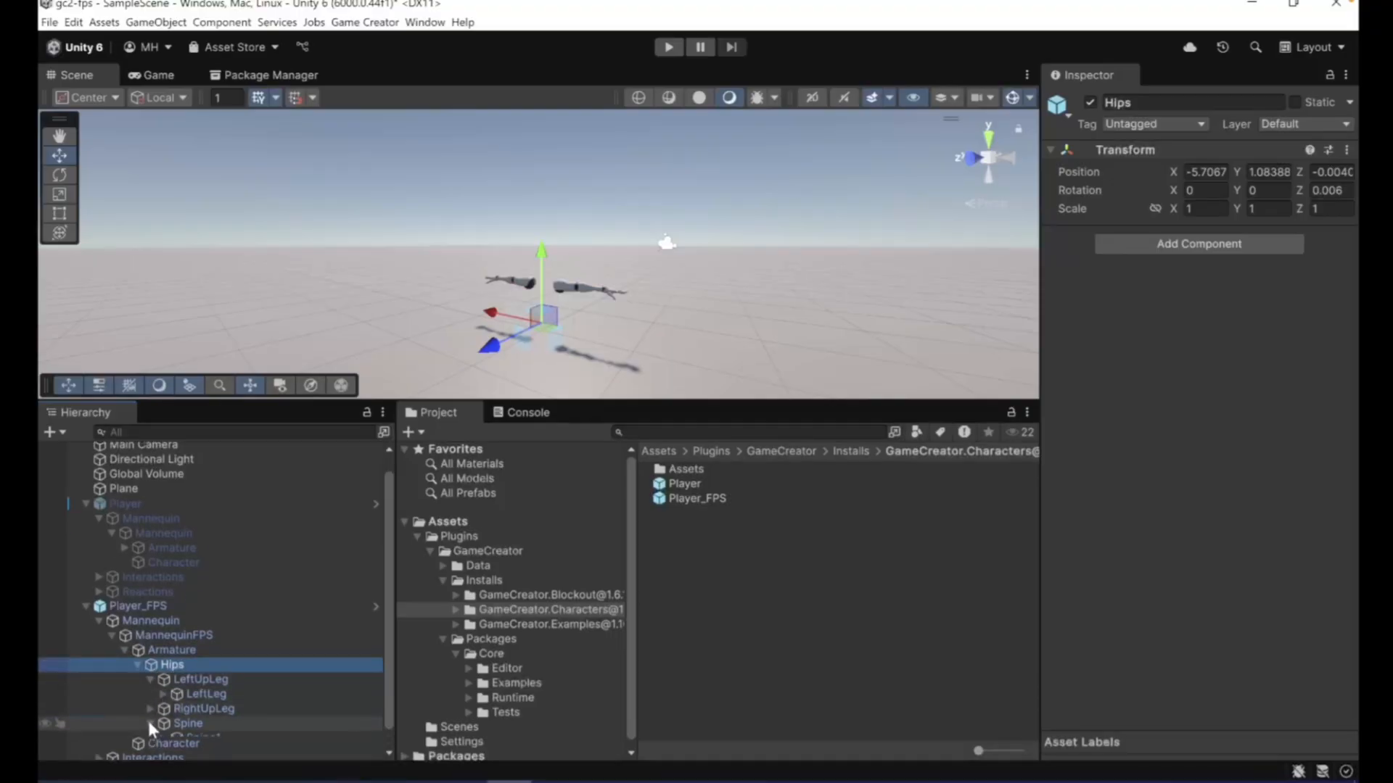
pyautogui.scroll(-2, 150, 724)
pyautogui.click(162, 709)
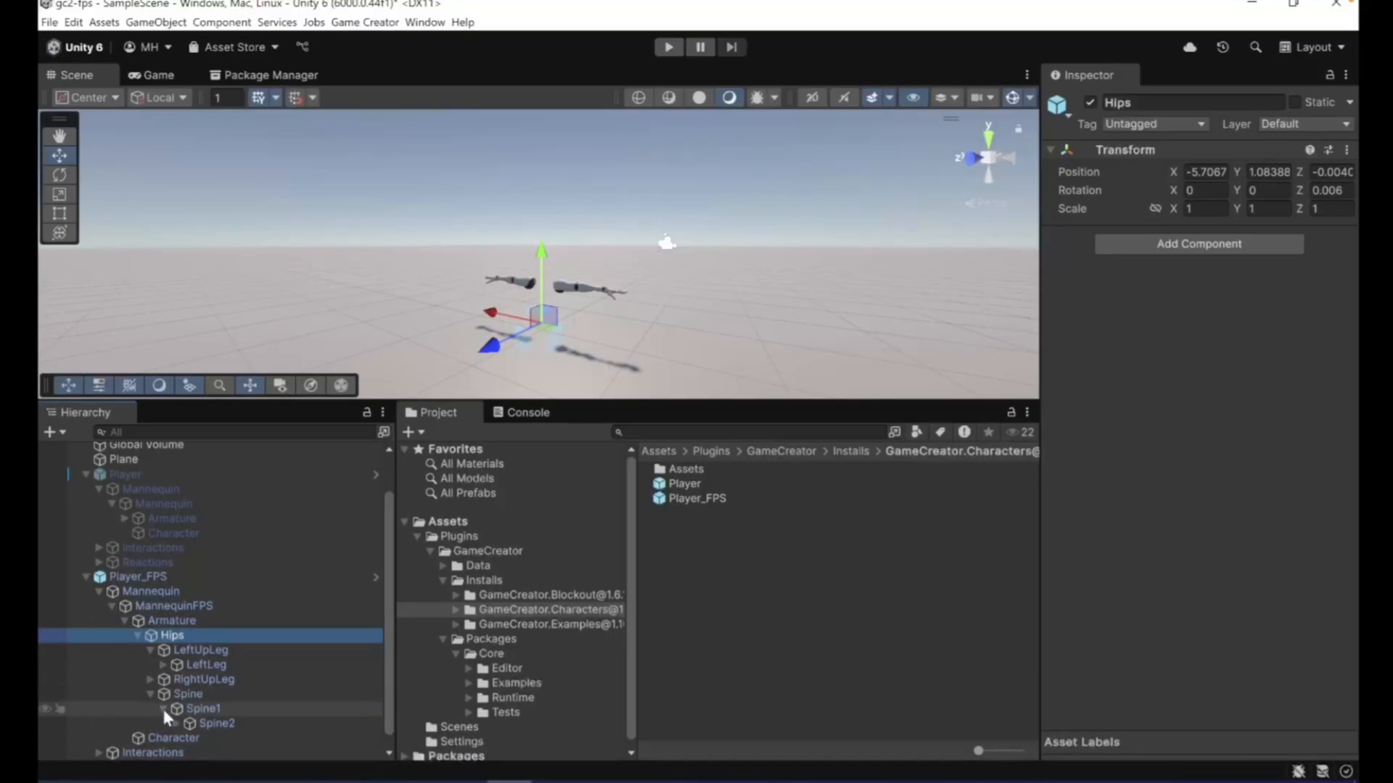
pyautogui.scroll(3, 163, 706)
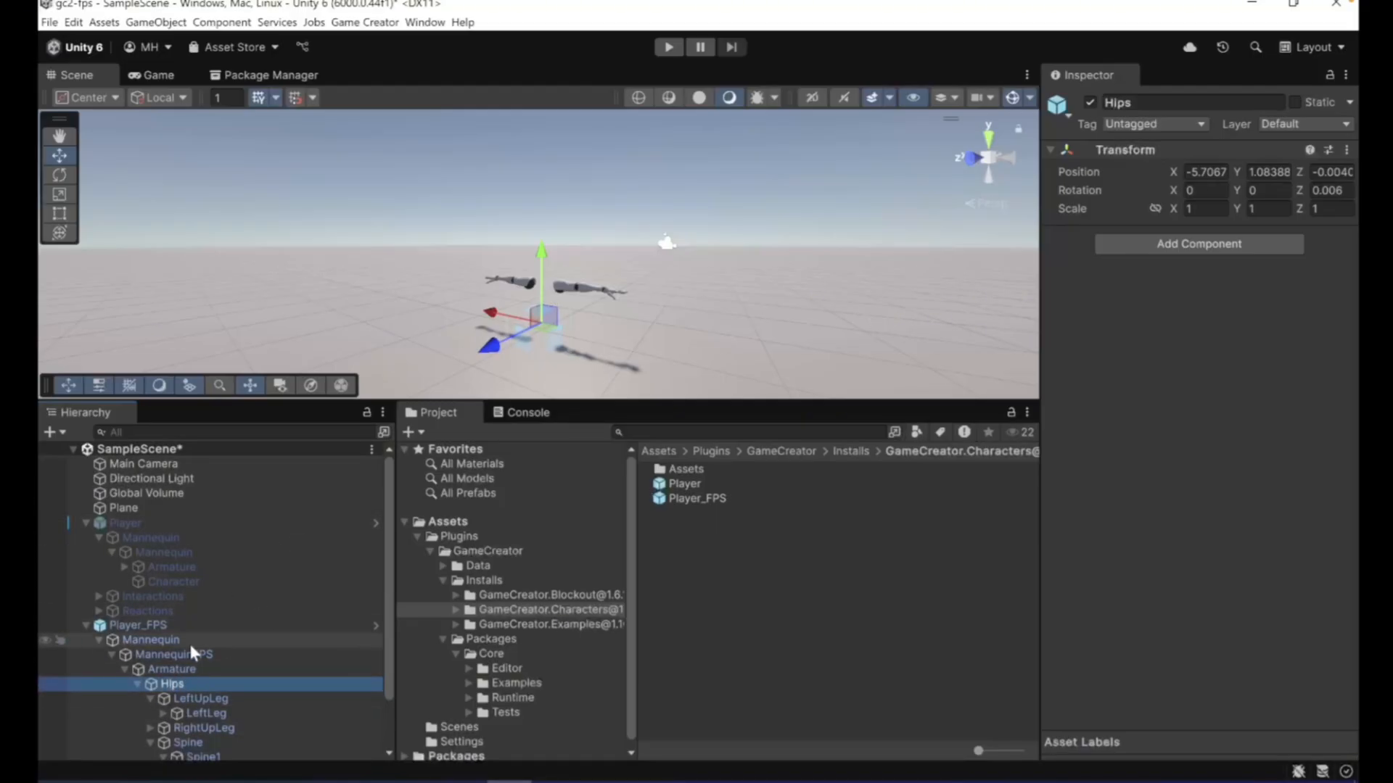
pyautogui.click(171, 654)
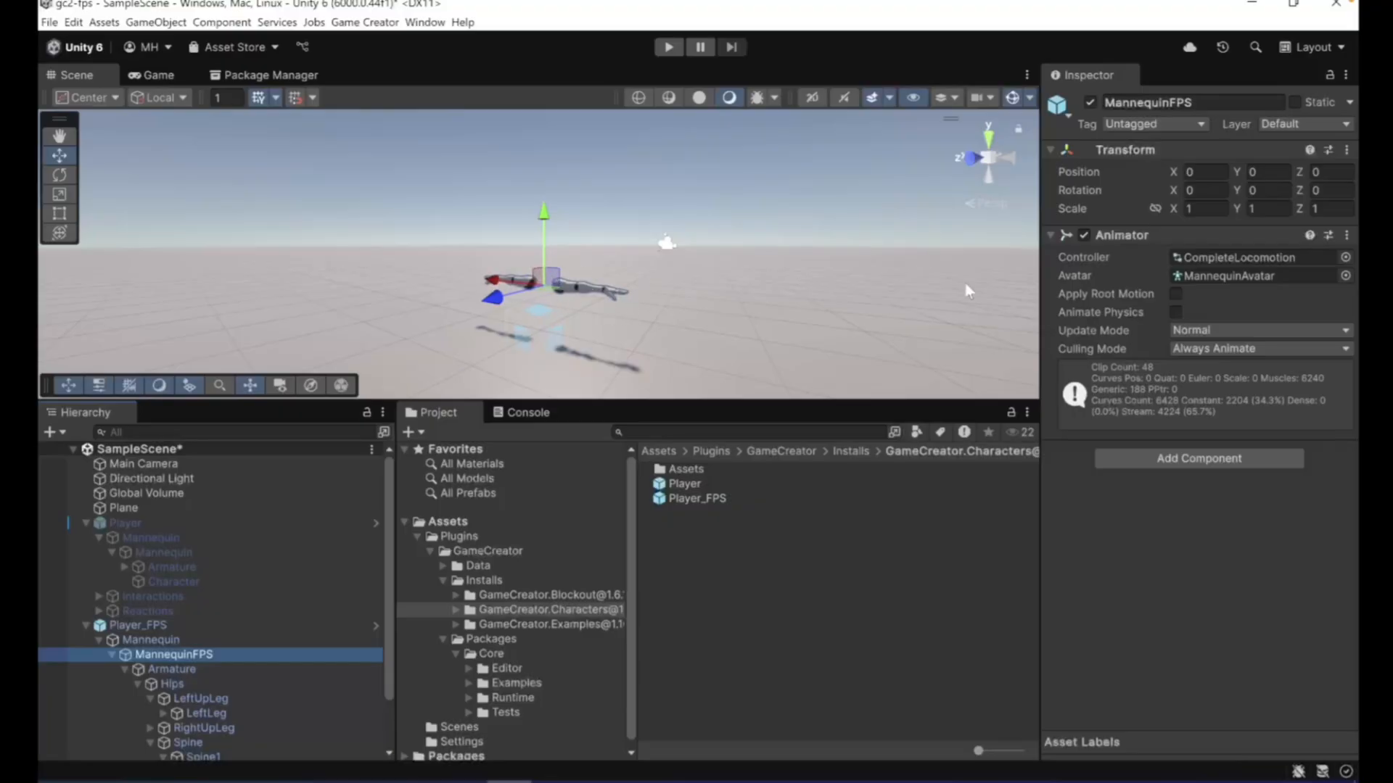
# - Collapse and deactivate Player_FPS, and reactivate the Player object
pyautogui.click(85, 624)
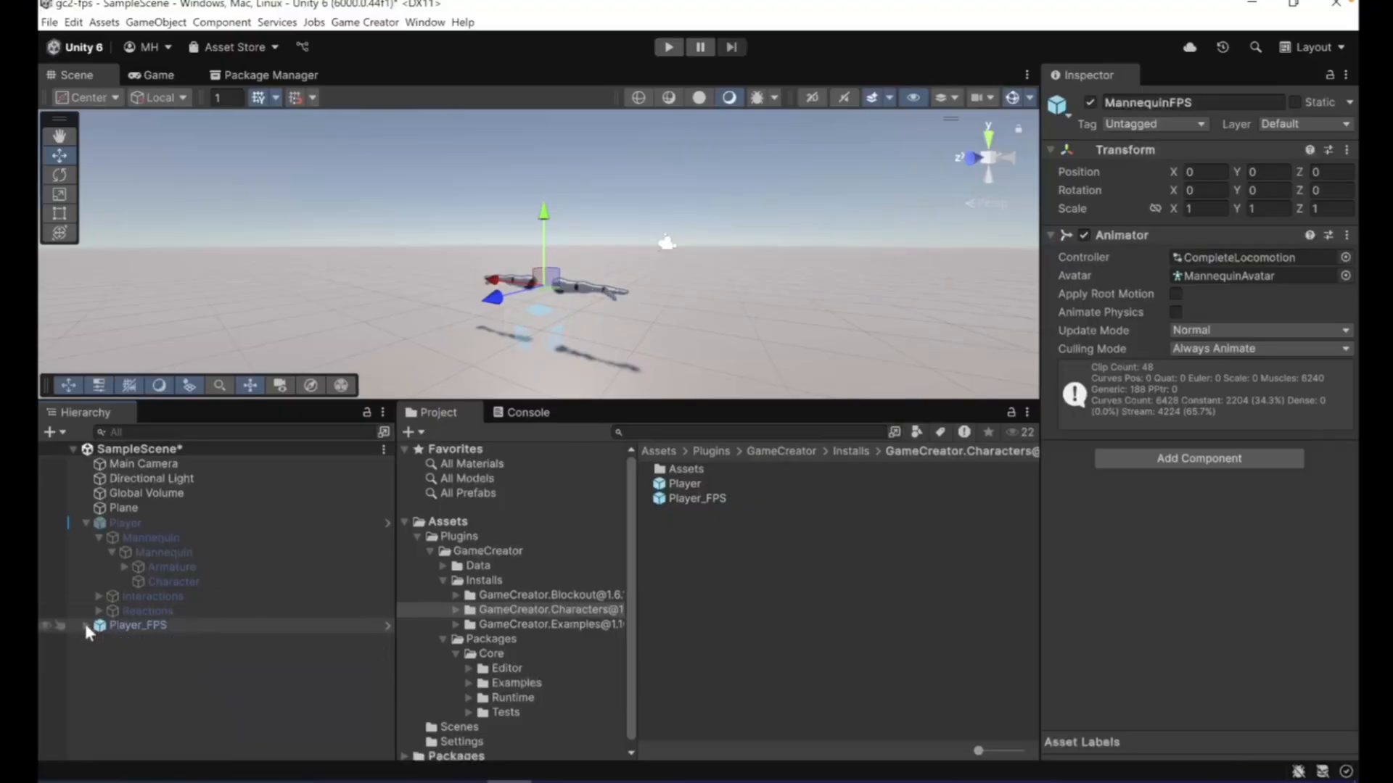
pyautogui.click(148, 611)
pyautogui.click(237, 621)
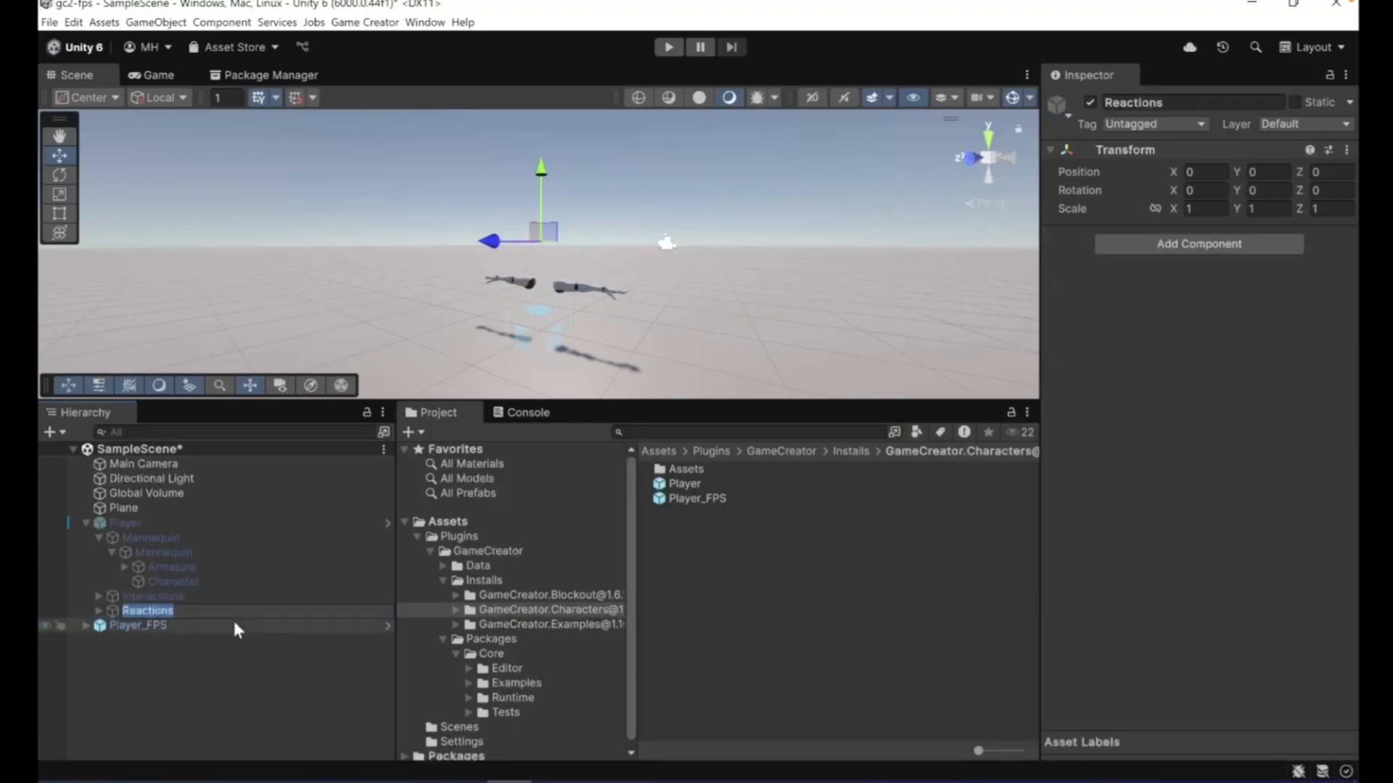
pyautogui.click(1089, 102)
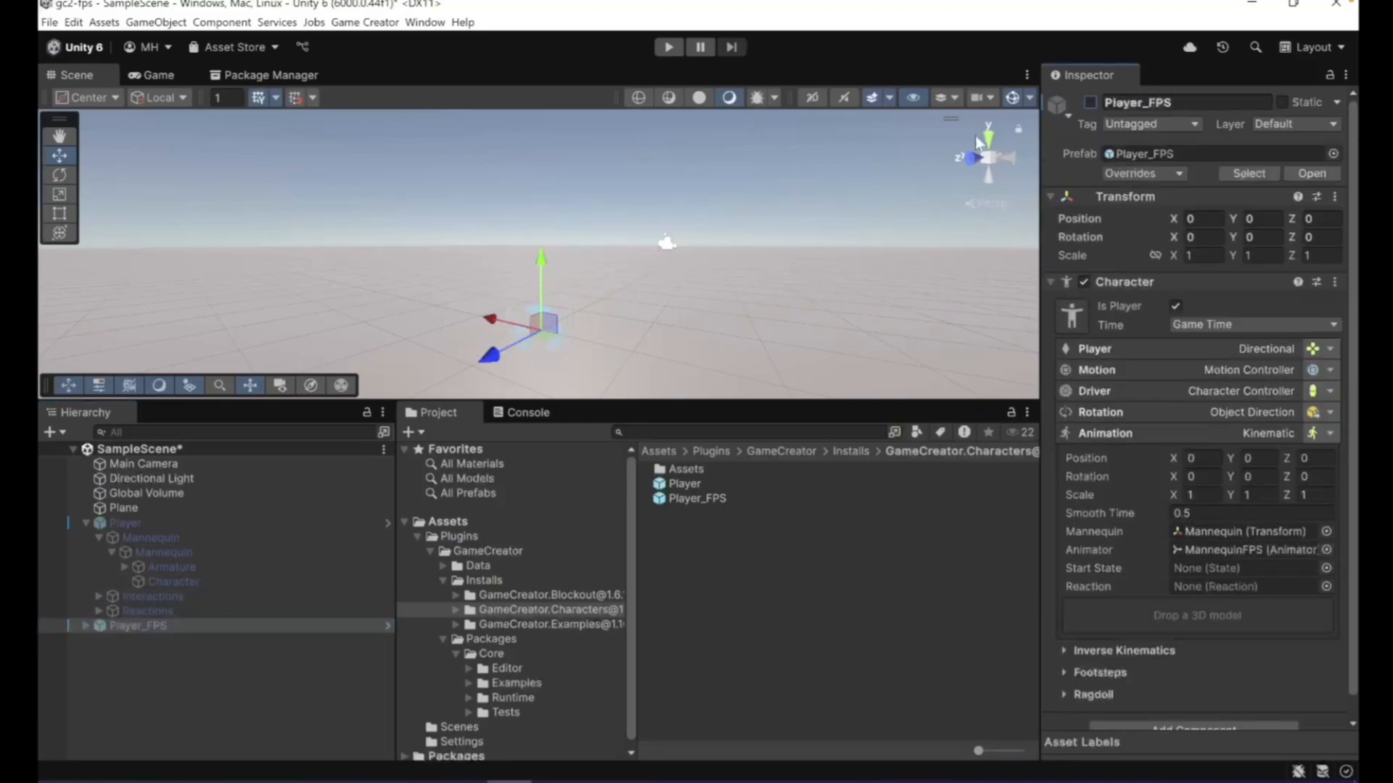
pyautogui.click(162, 537)
pyautogui.click(162, 523)
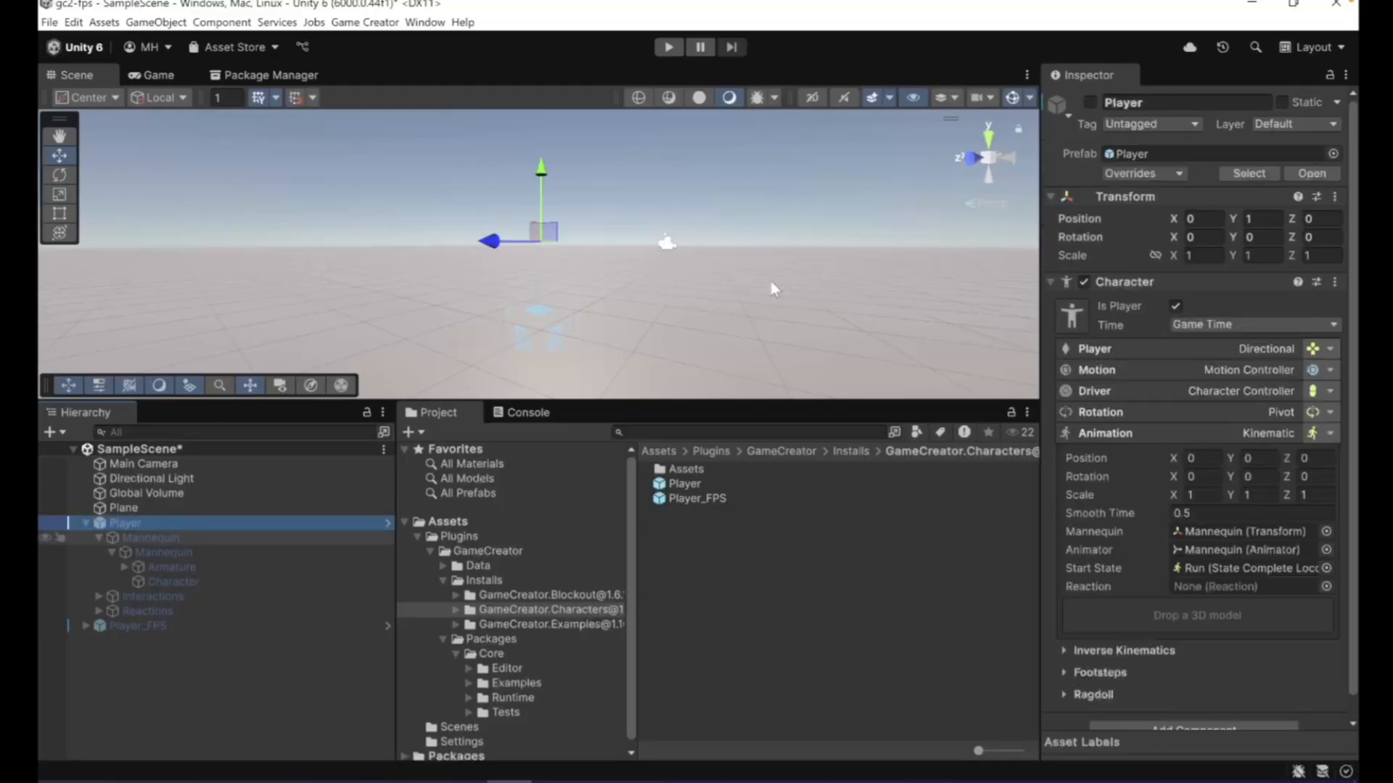
pyautogui.click(1089, 102)
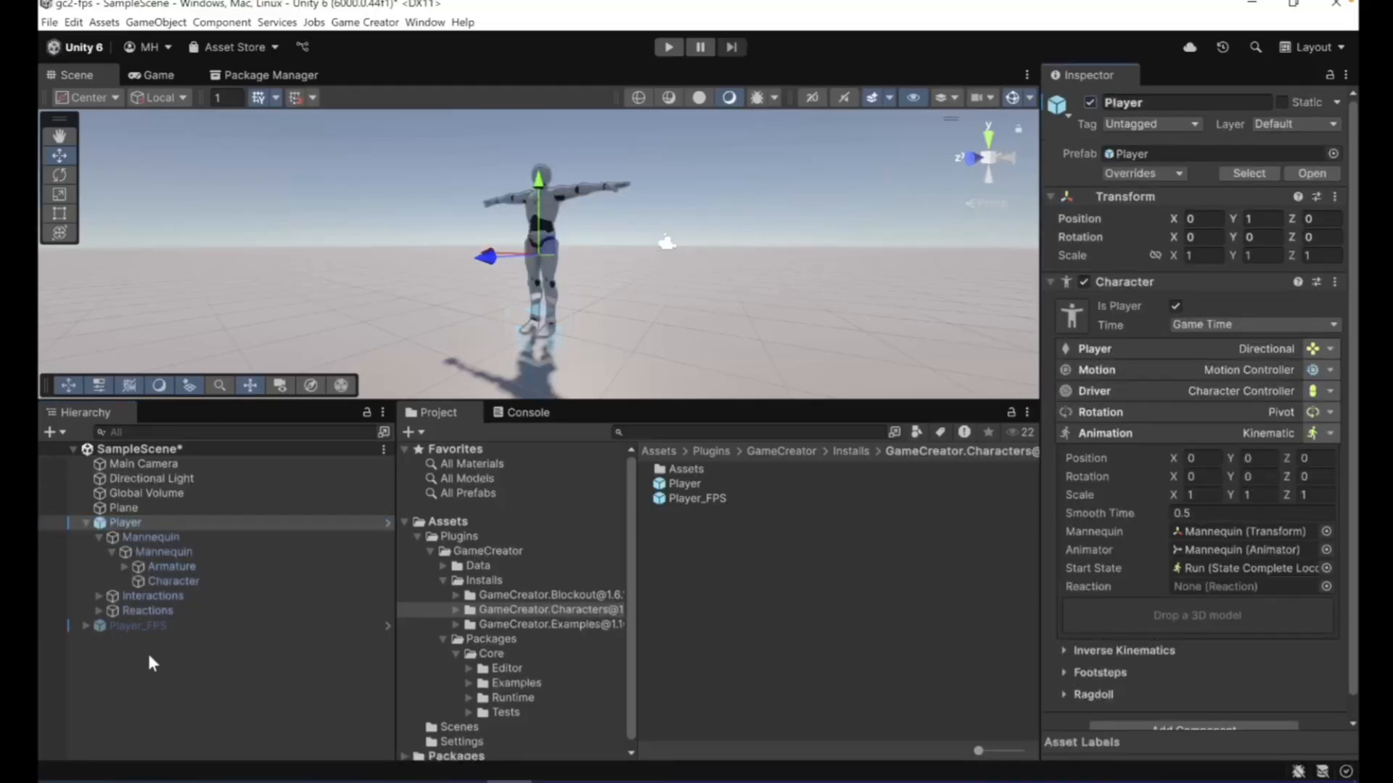
# - Try moving the Player's Character mesh upward to a Y position of about 0.34
pyautogui.click(143, 580)
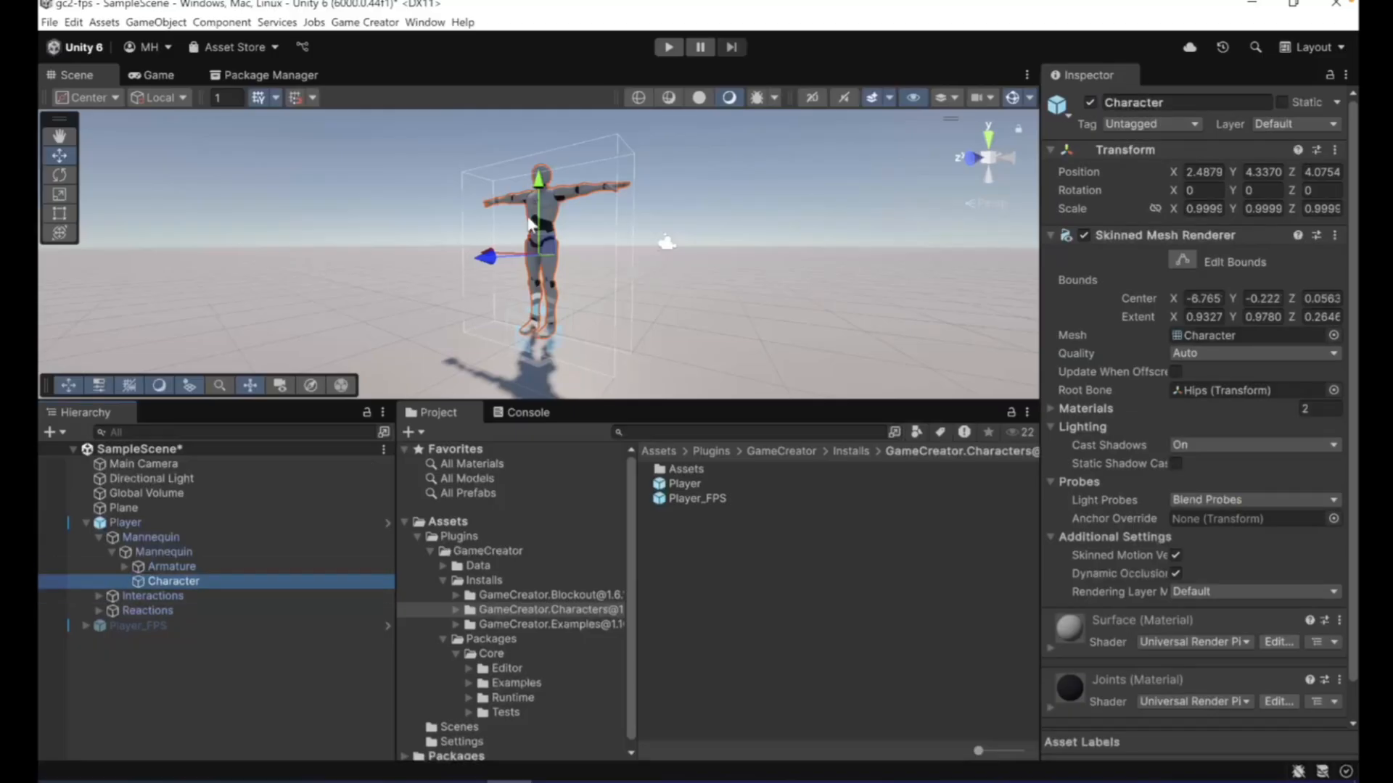
pyautogui.moveTo(537, 190); pyautogui.dragTo(538, 161)
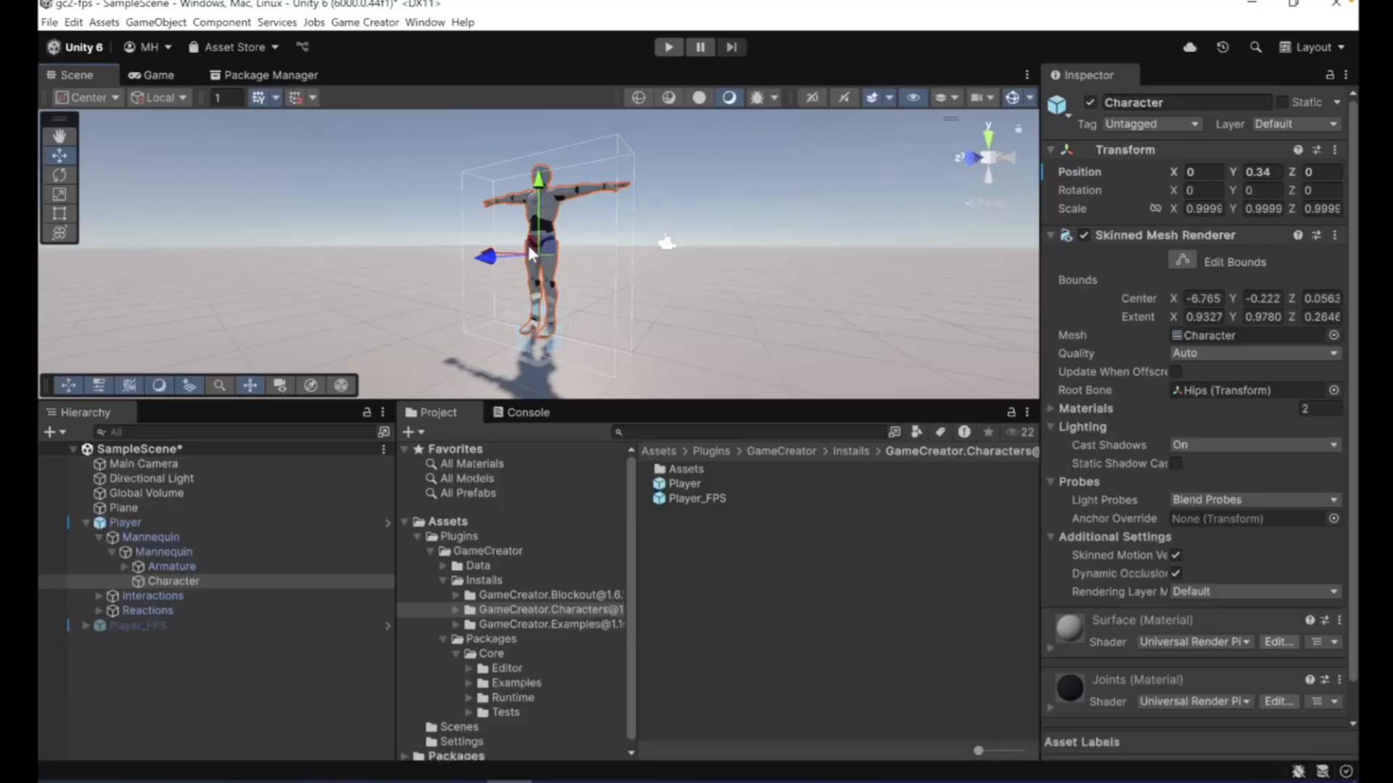
pyautogui.click(158, 568)
pyautogui.click(159, 579)
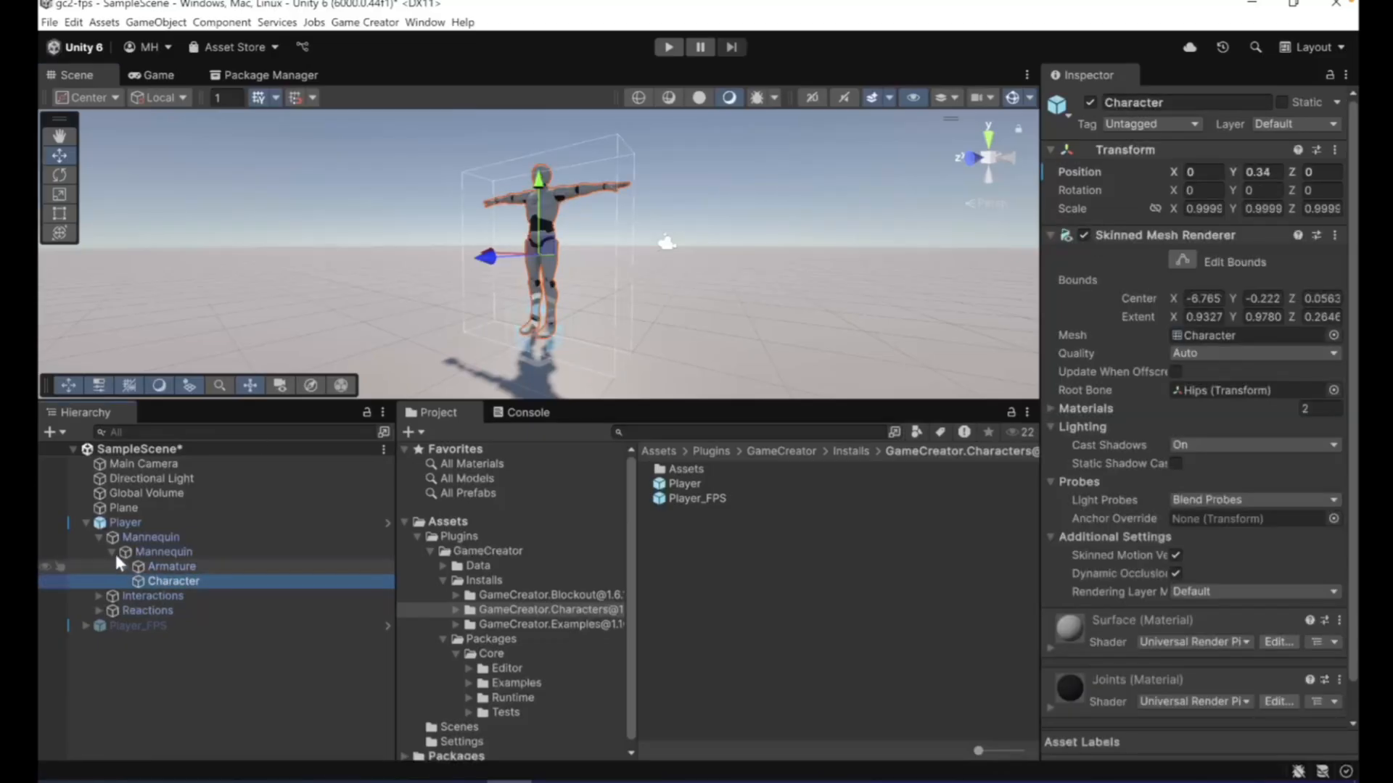
pyautogui.click(116, 624)
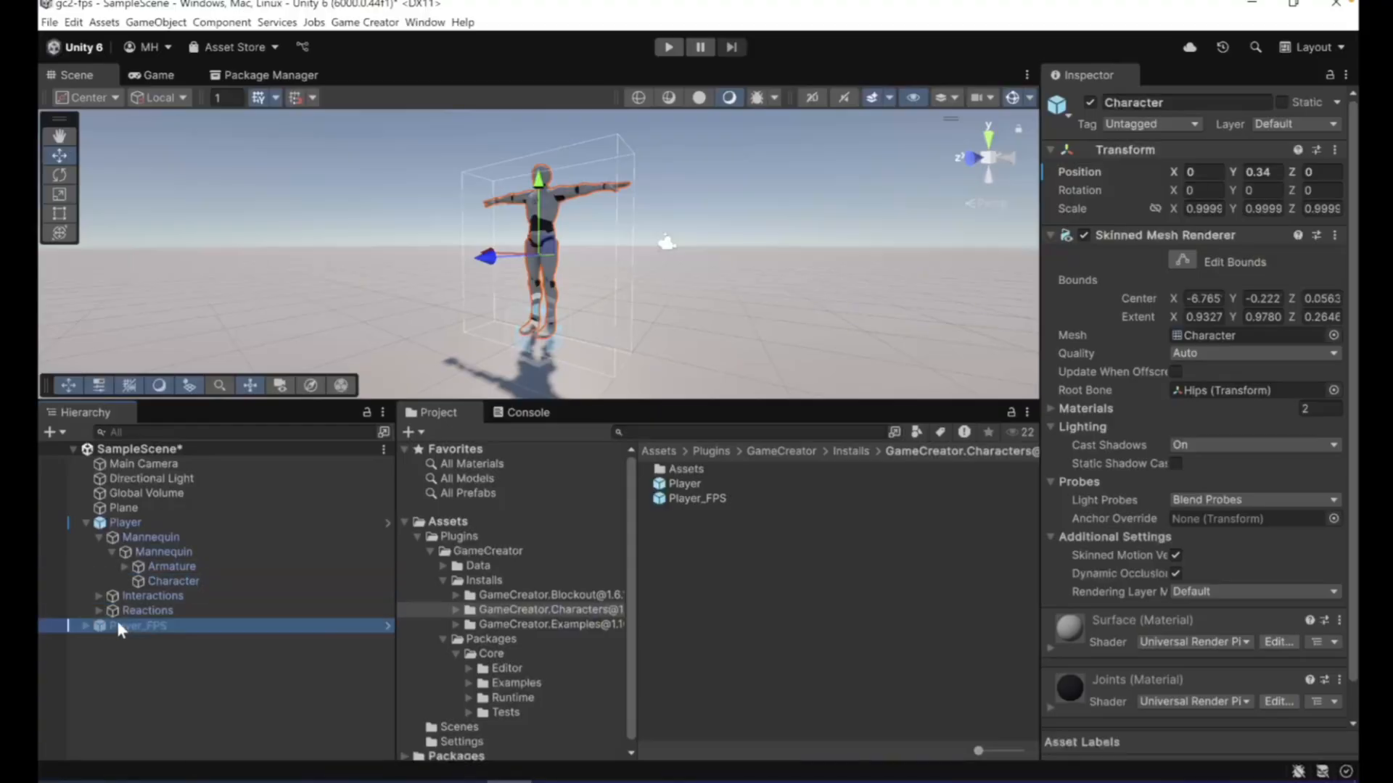
# - Delete the Player object from the scene
pyautogui.click(115, 523)
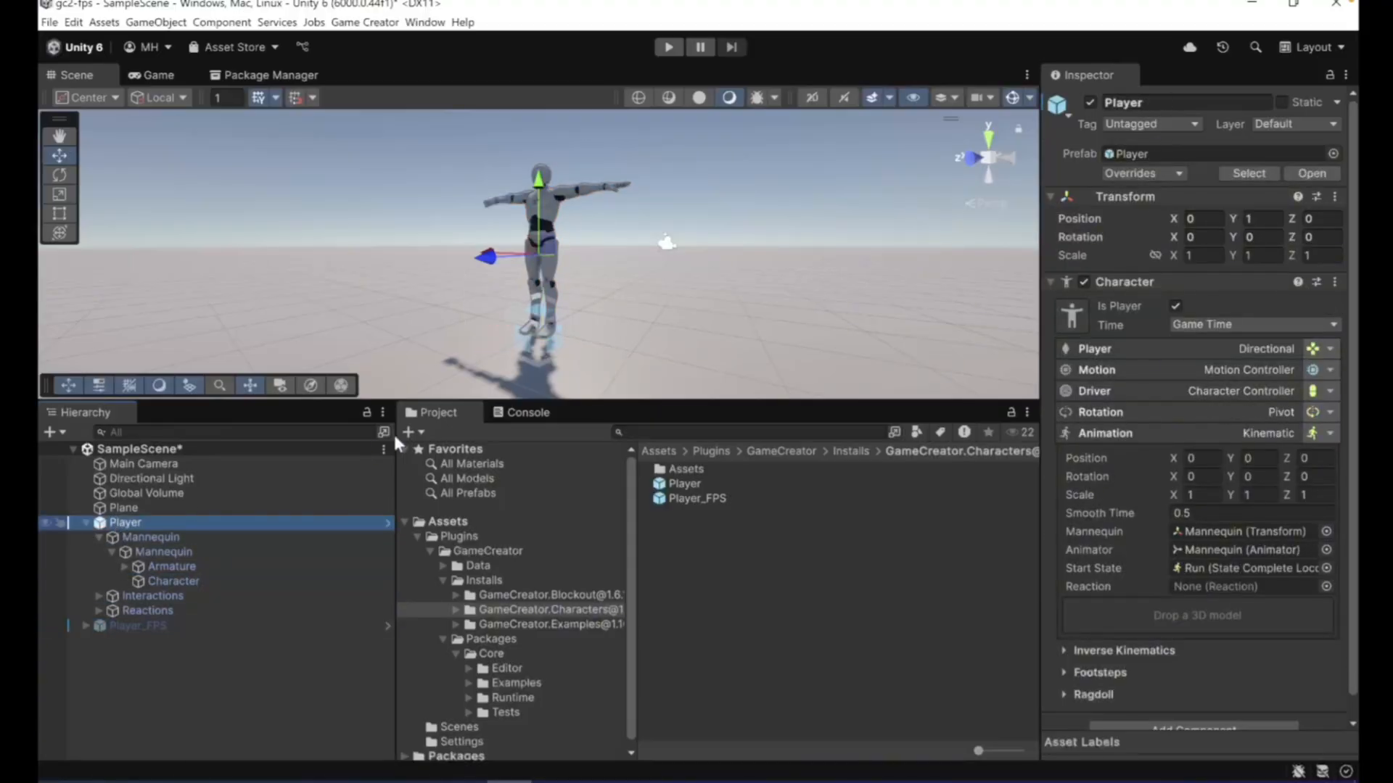
pyautogui.rightClick(181, 516)
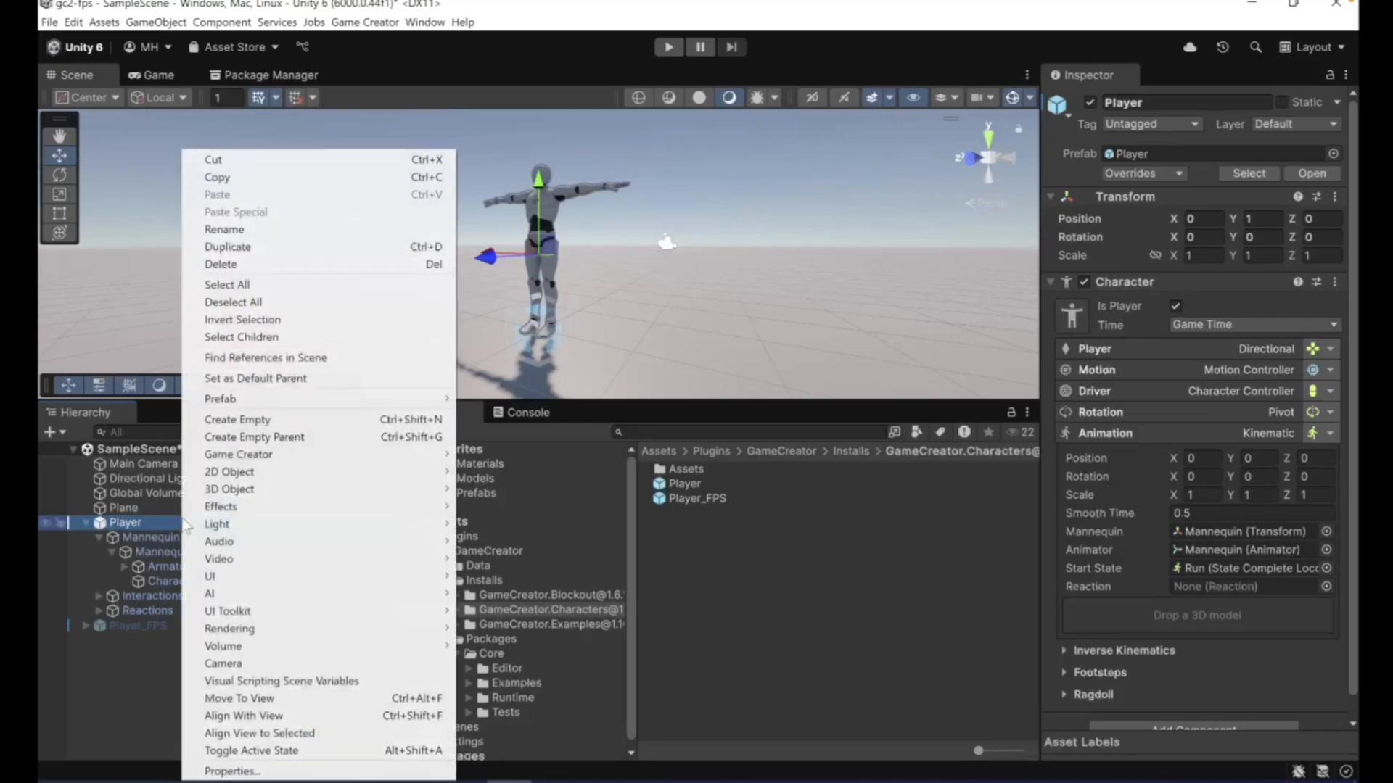
pyautogui.click(221, 264)
# - Reactivate Player_FPS and set its Y position to 1
pyautogui.click(121, 523)
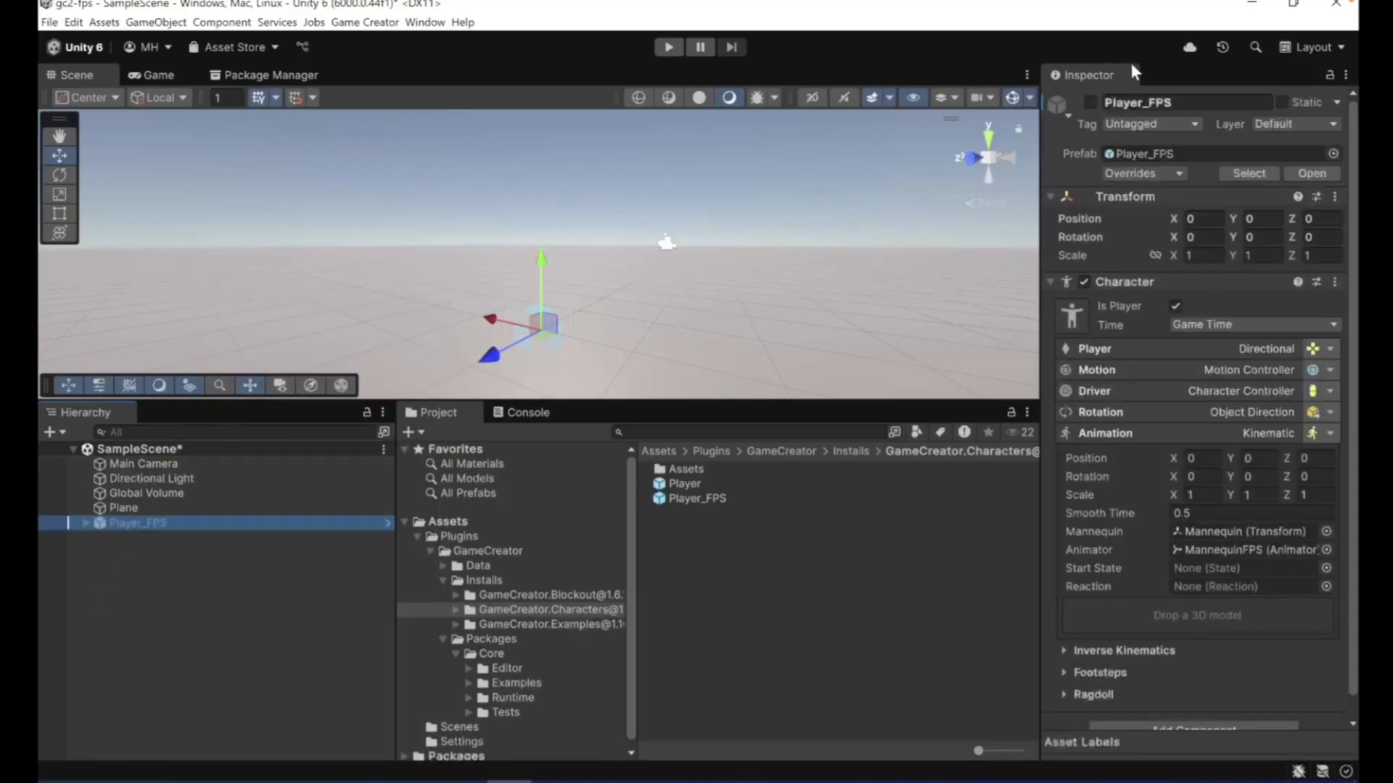
pyautogui.click(1090, 103)
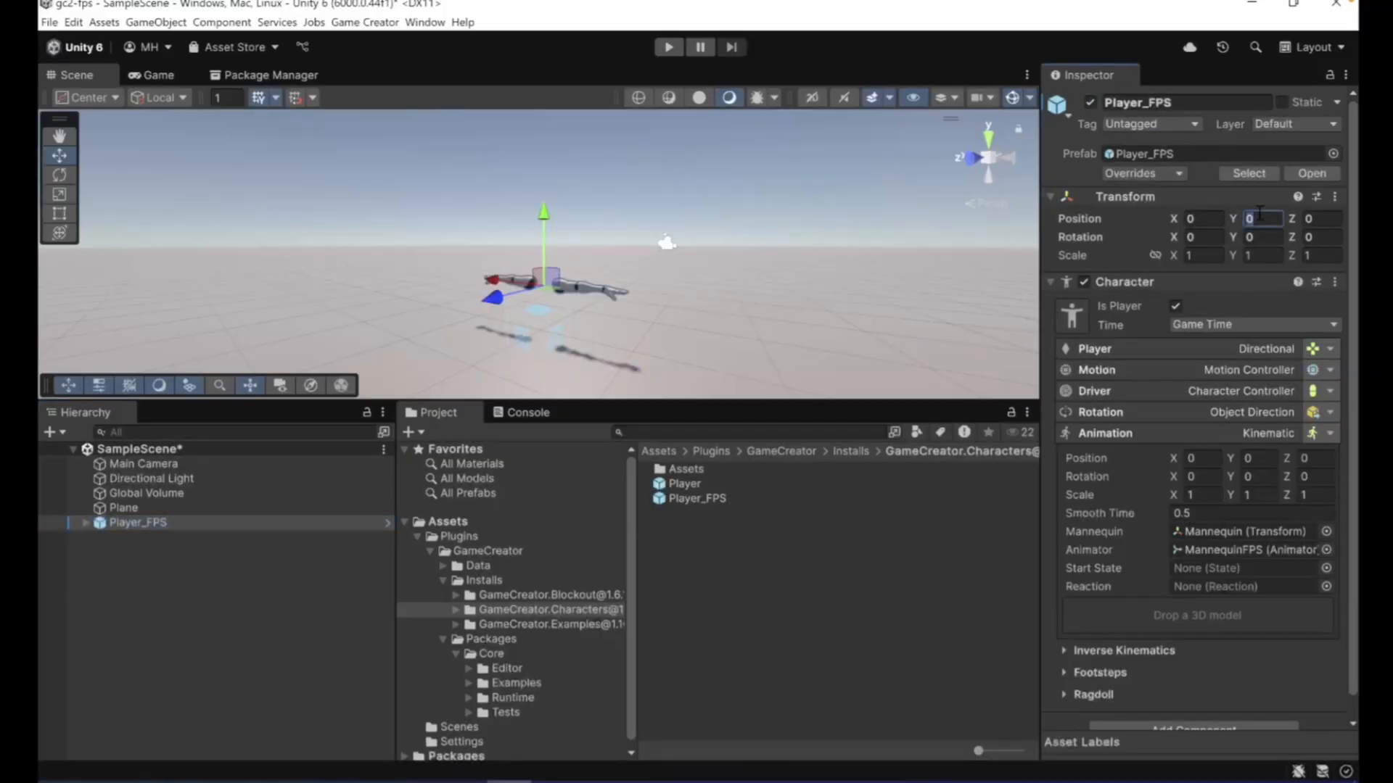
pyautogui.write('1')
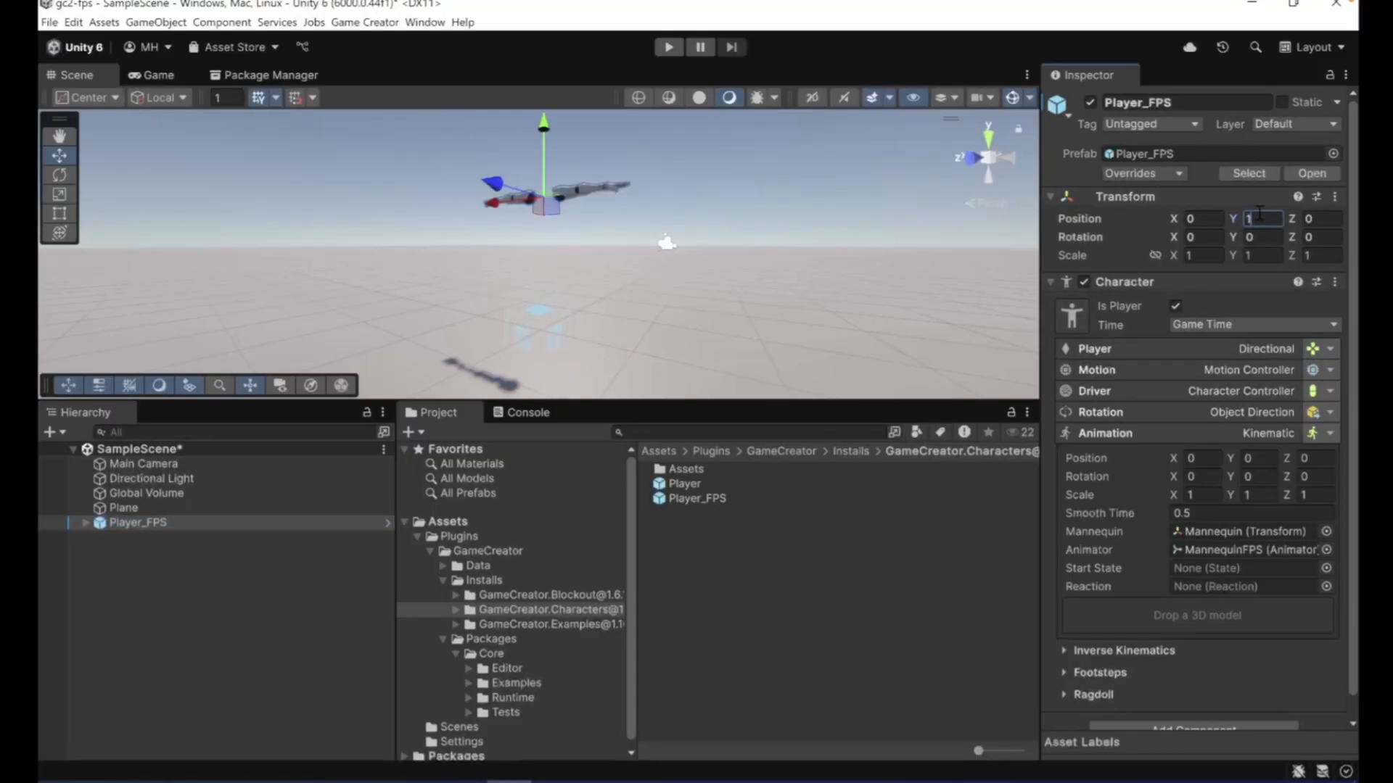
pyautogui.keyDown('alt'); pyautogui.moveTo(630, 267); pyautogui.dragTo(647, 322); pyautogui.keyUp('alt')
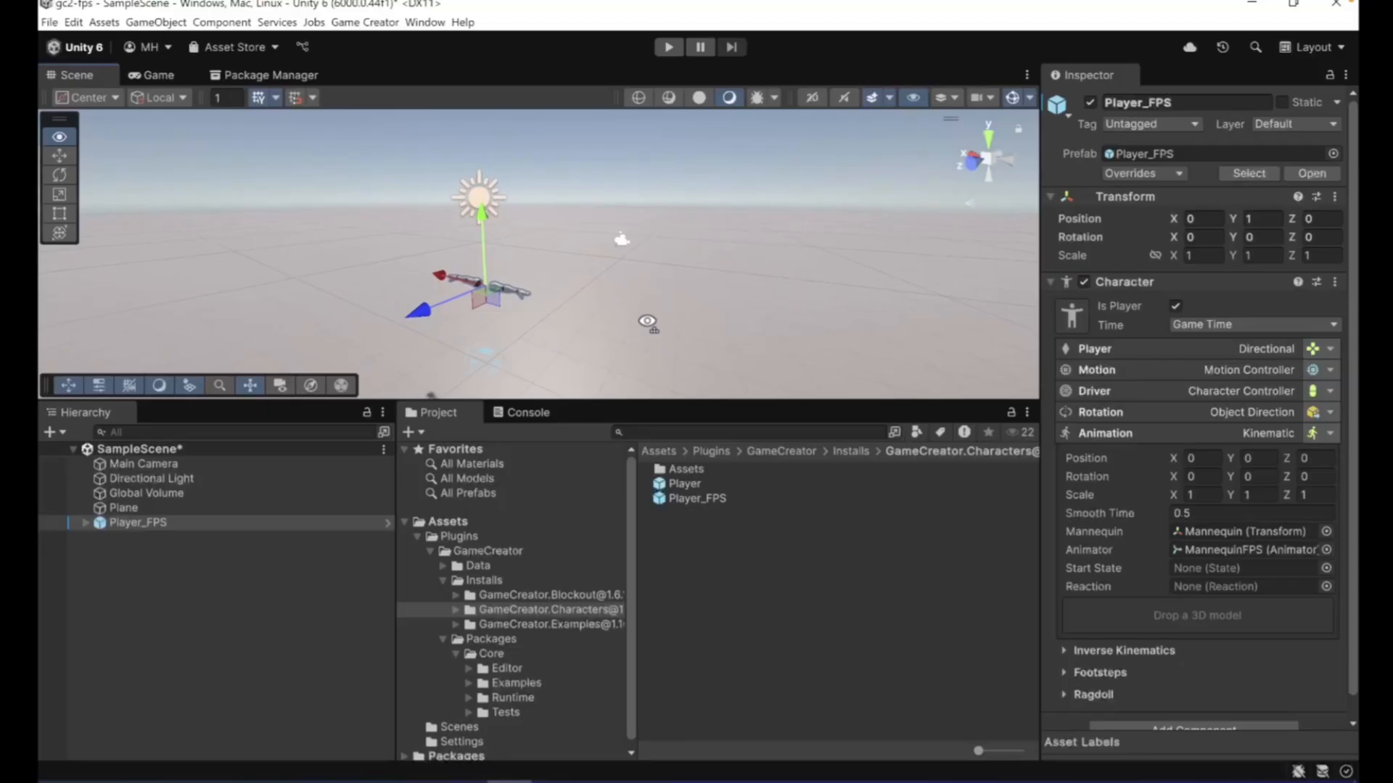
# - Create a Game Creator Camera Shot in the scene, keep its default name and select it
pyautogui.click(51, 431)
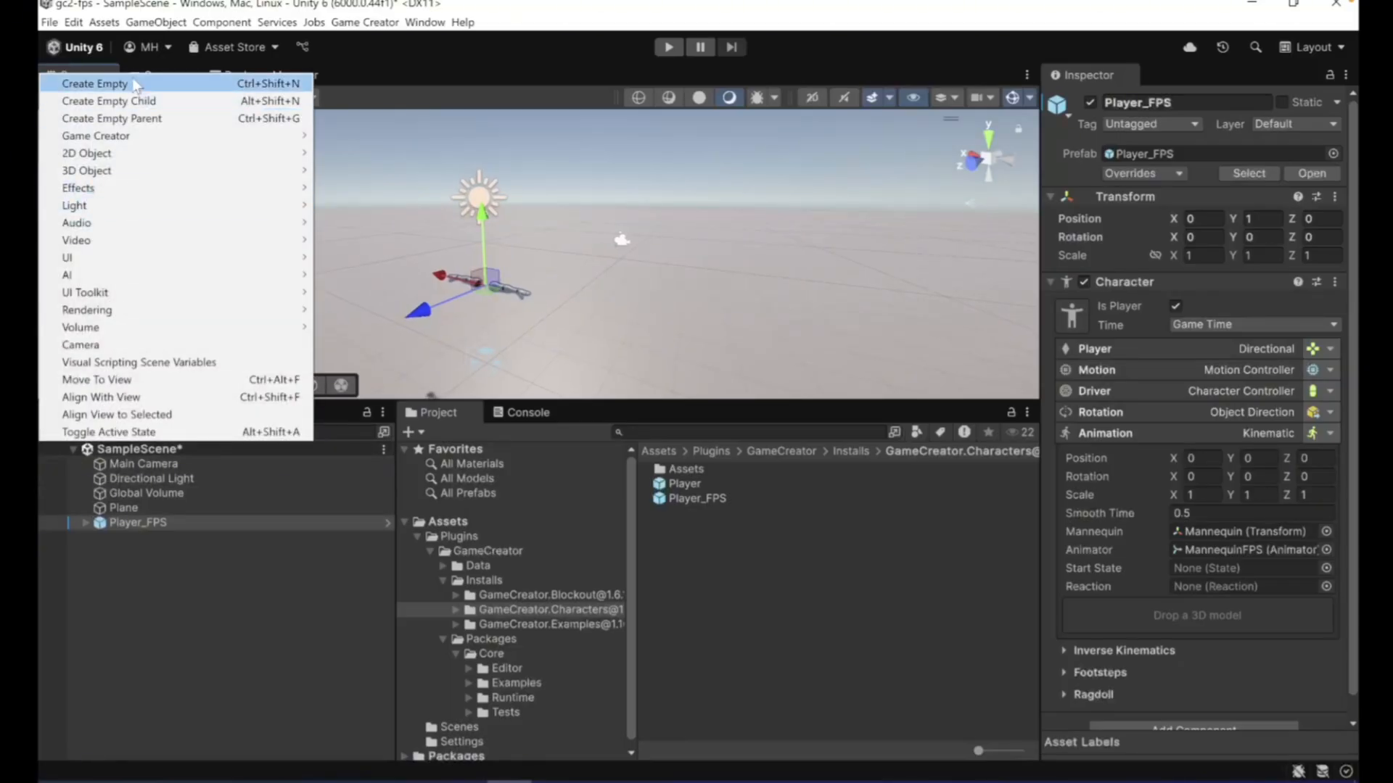
pyautogui.moveTo(135, 138)
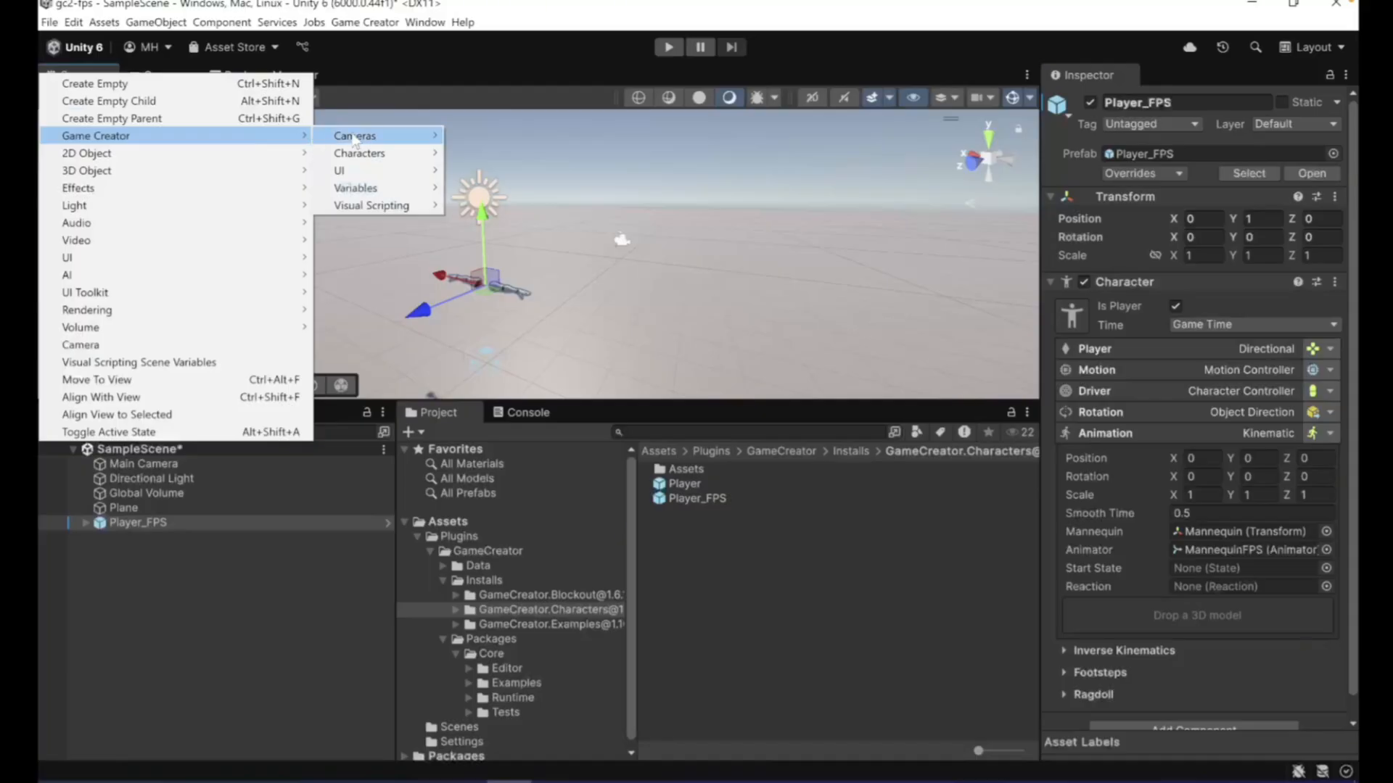
pyautogui.moveTo(428, 136)
pyautogui.click(481, 138)
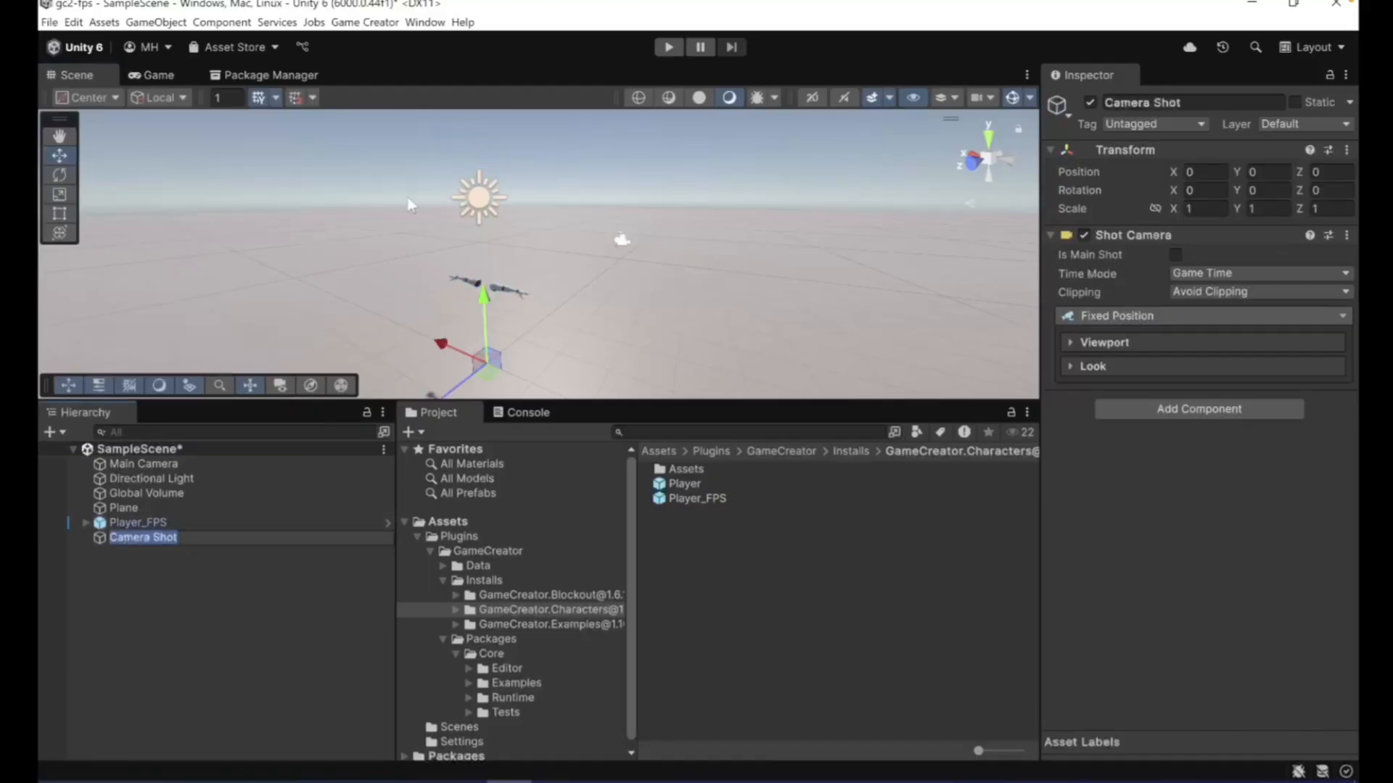
pyautogui.click(136, 525)
pyautogui.click(133, 539)
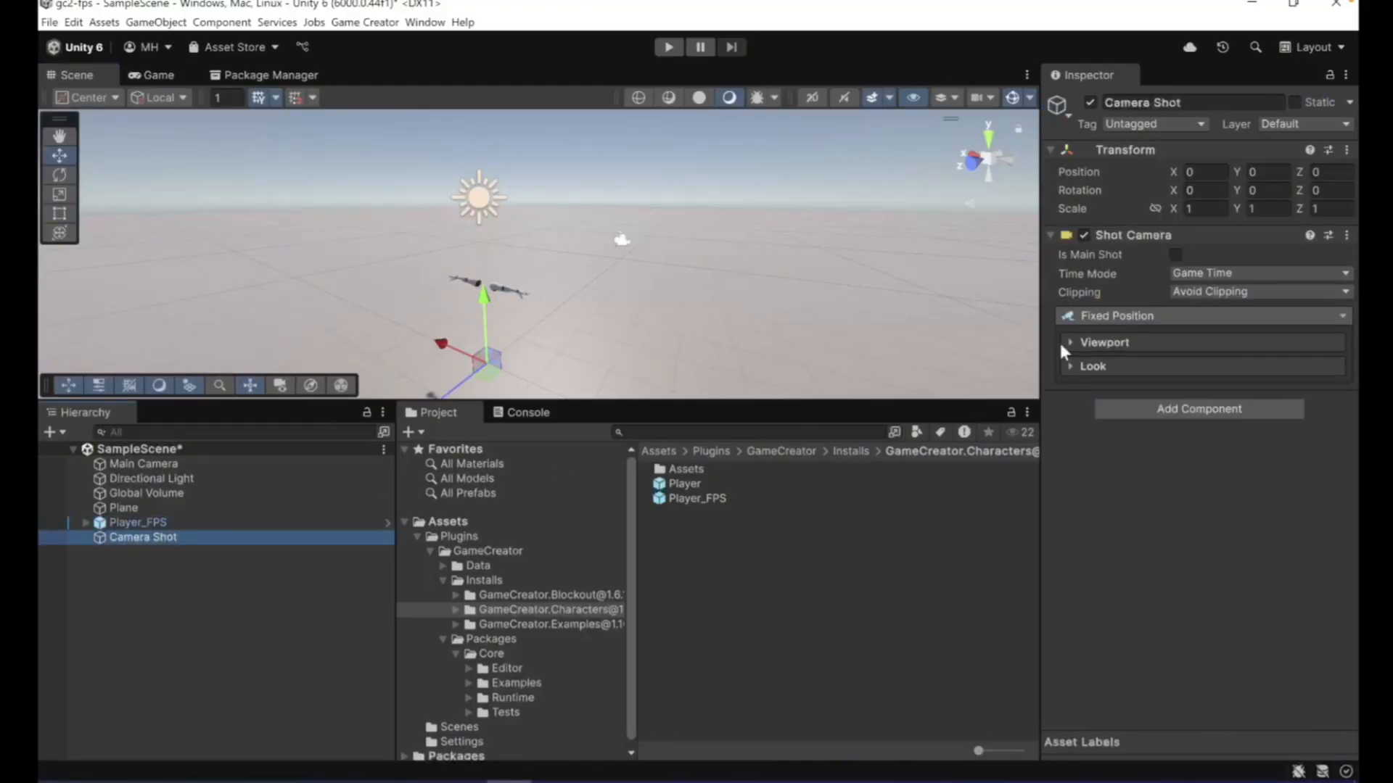
# - Change the Camera Shot's type to First Person and review its head bobbing and head leaning settings
pyautogui.click(1097, 316)
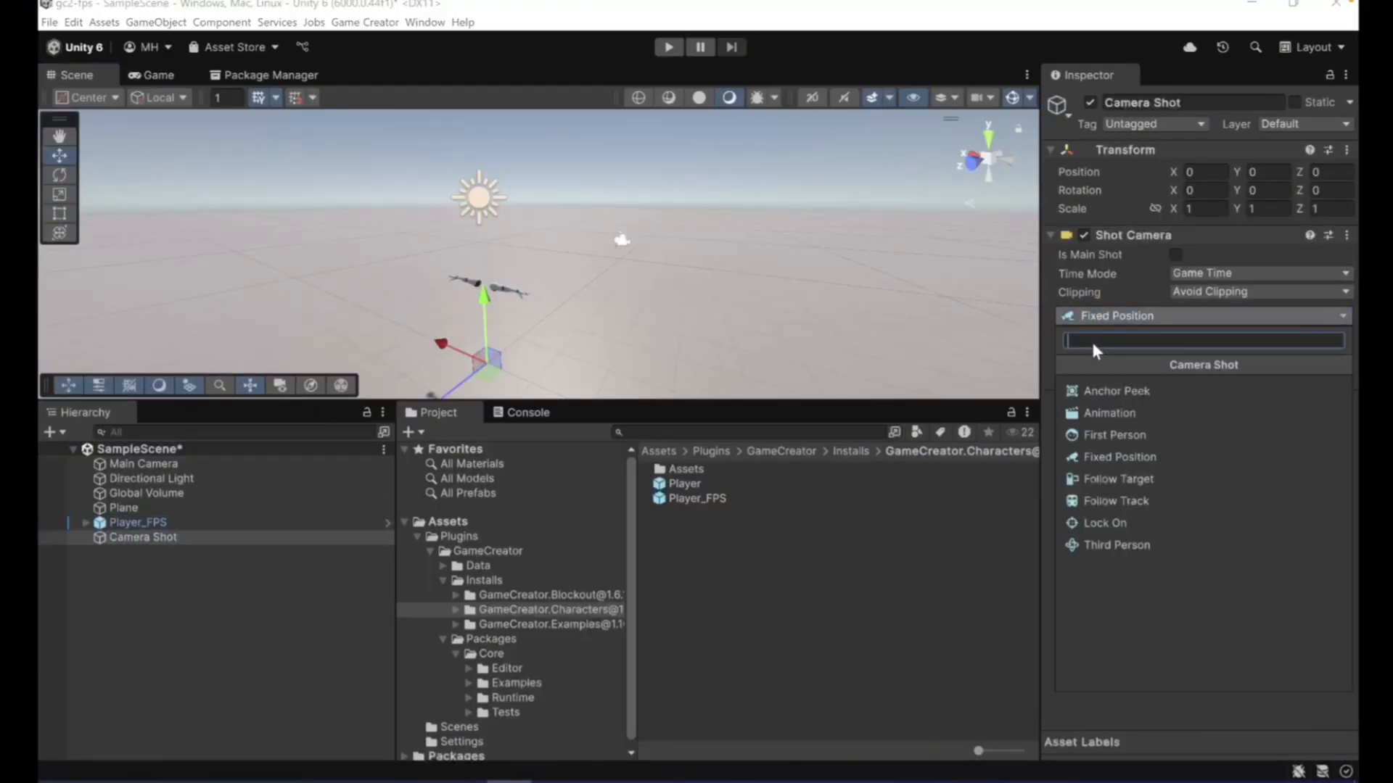
pyautogui.click(1097, 435)
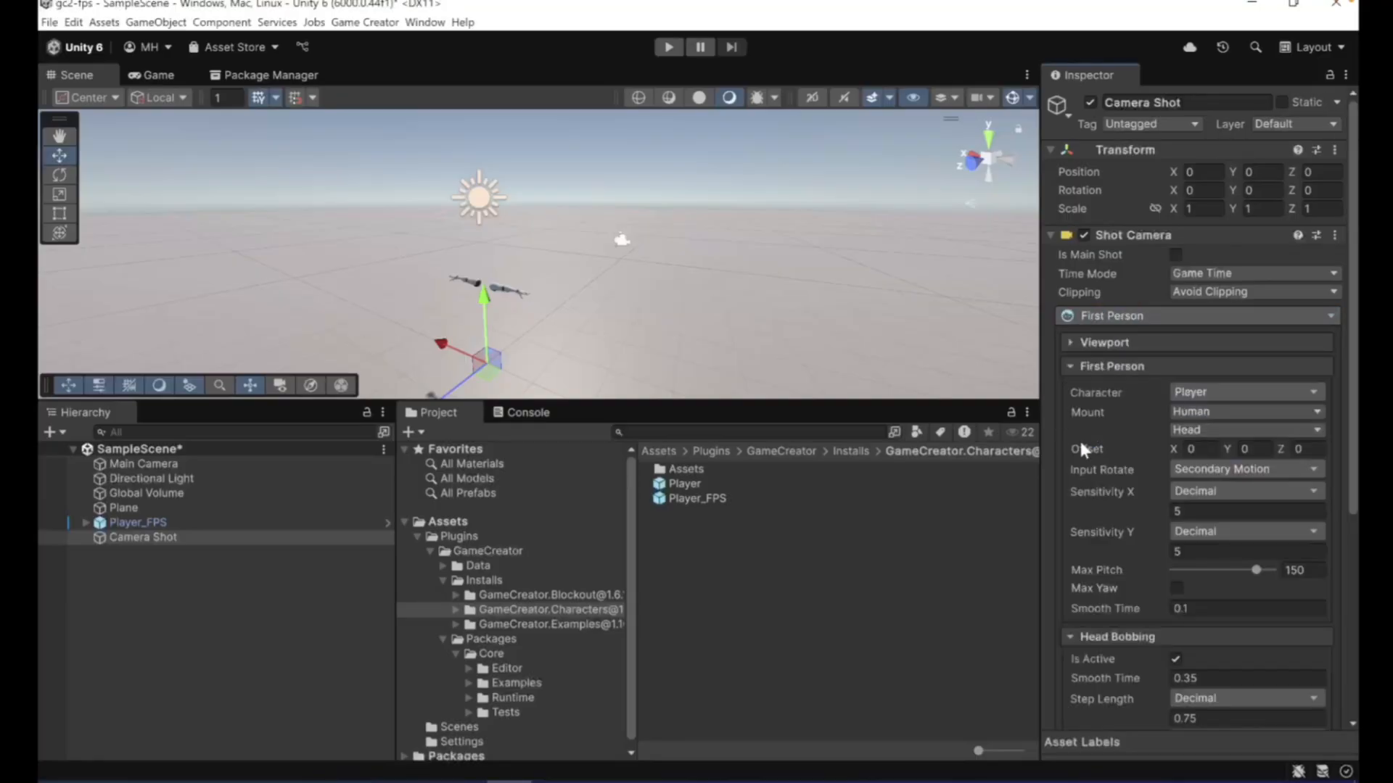
pyautogui.scroll(-5, 1079, 439)
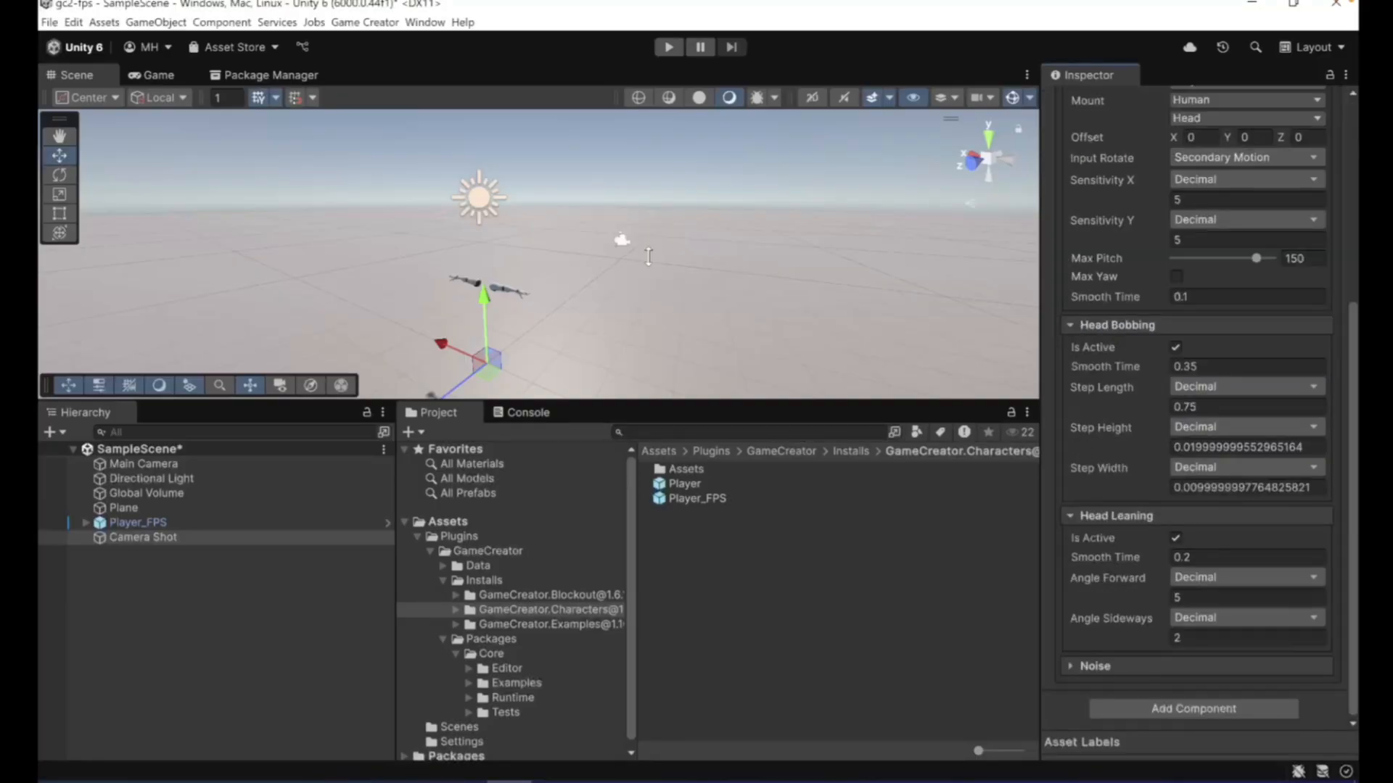
# - Play-test the first-person camera in an enlarged Game view, looking around the scene, and stop the playback
pyautogui.click(669, 47)
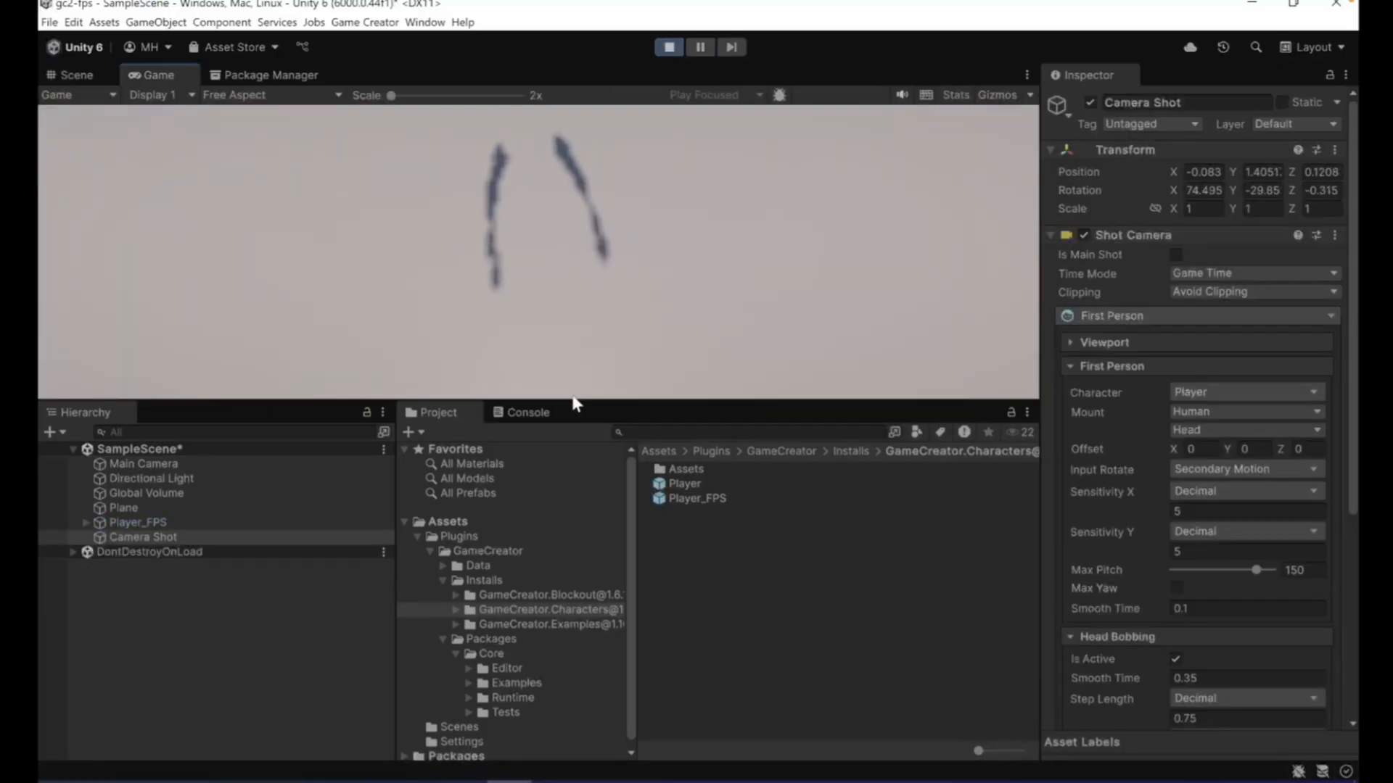
pyautogui.moveTo(574, 413); pyautogui.dragTo(572, 524)
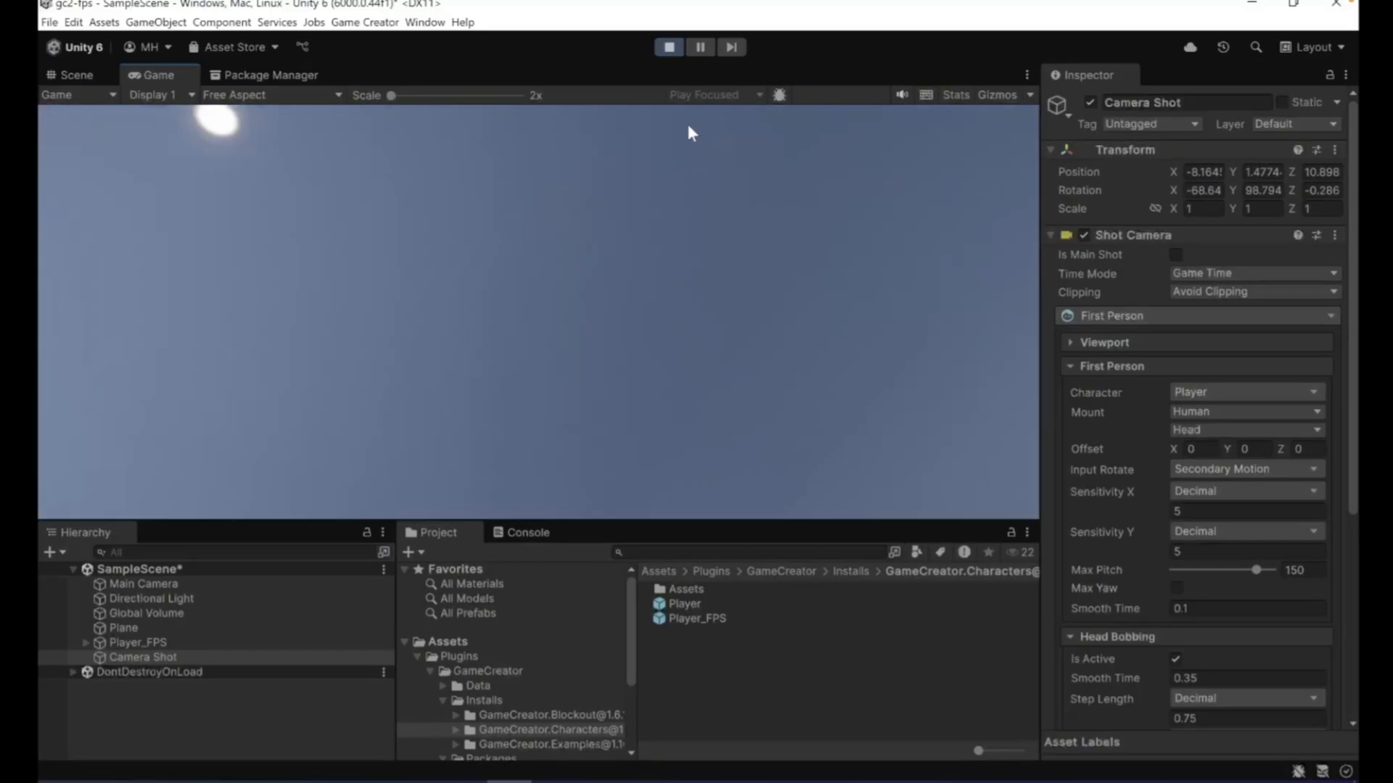
pyautogui.click(668, 48)
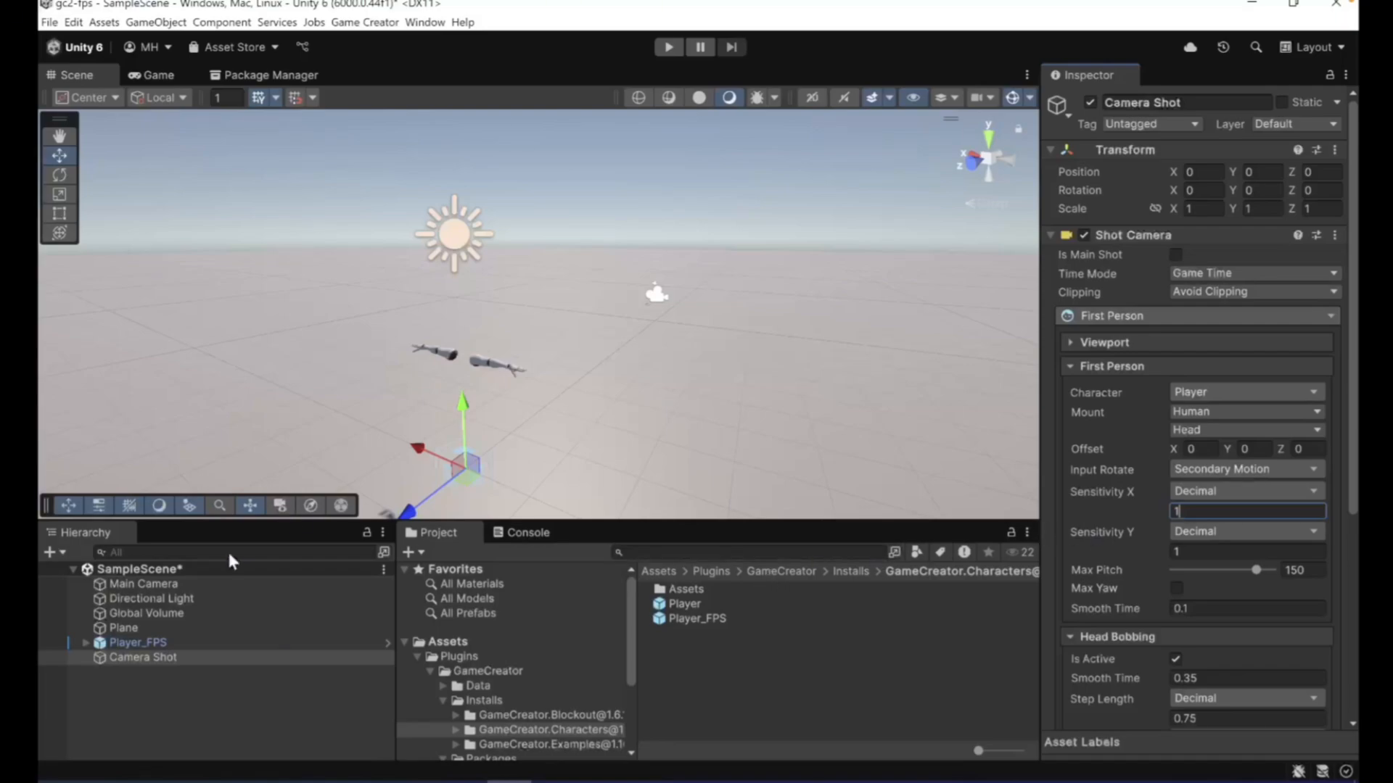
# - Create a 3D Cube and move it to about X -1.57, Y 2.38, Z -0.30
pyautogui.click(50, 555)
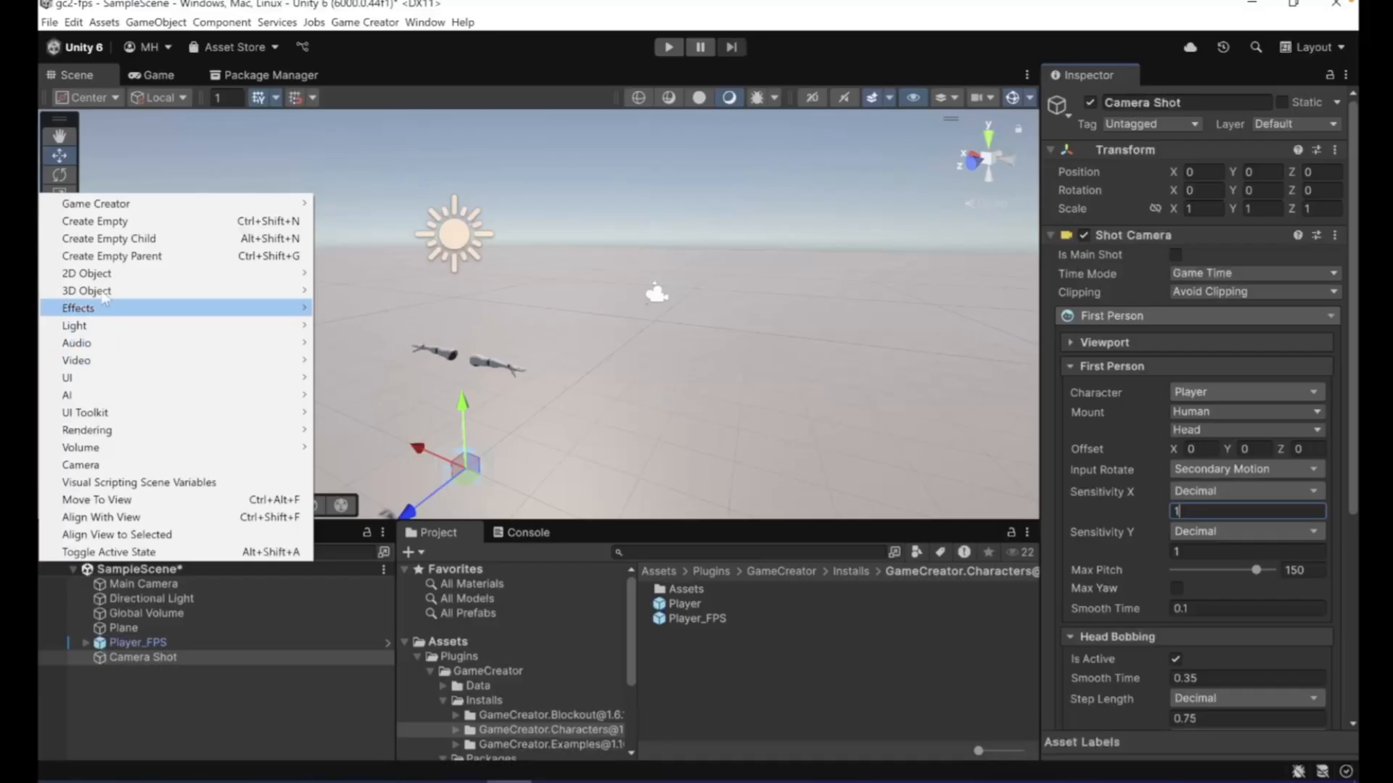
pyautogui.moveTo(106, 291)
pyautogui.click(347, 291)
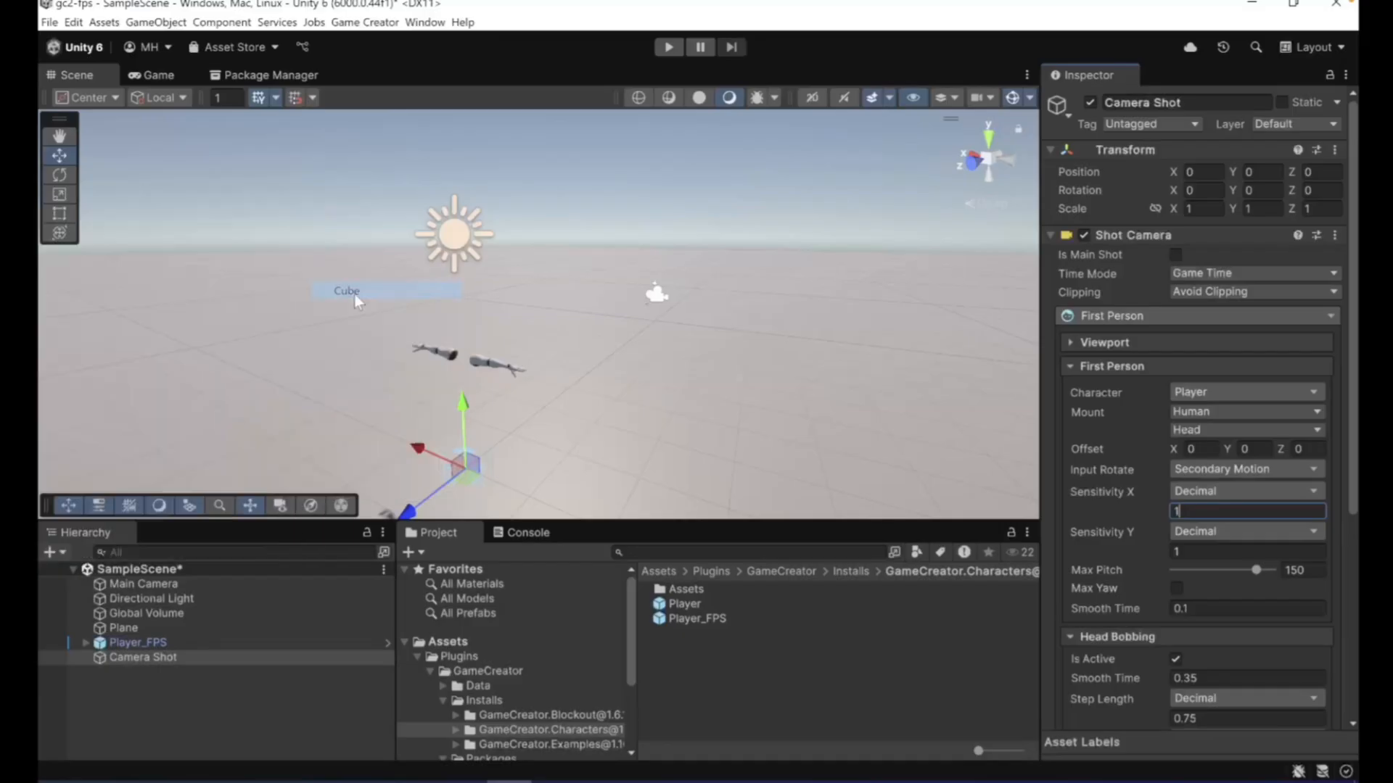
pyautogui.moveTo(494, 332); pyautogui.dragTo(547, 284)
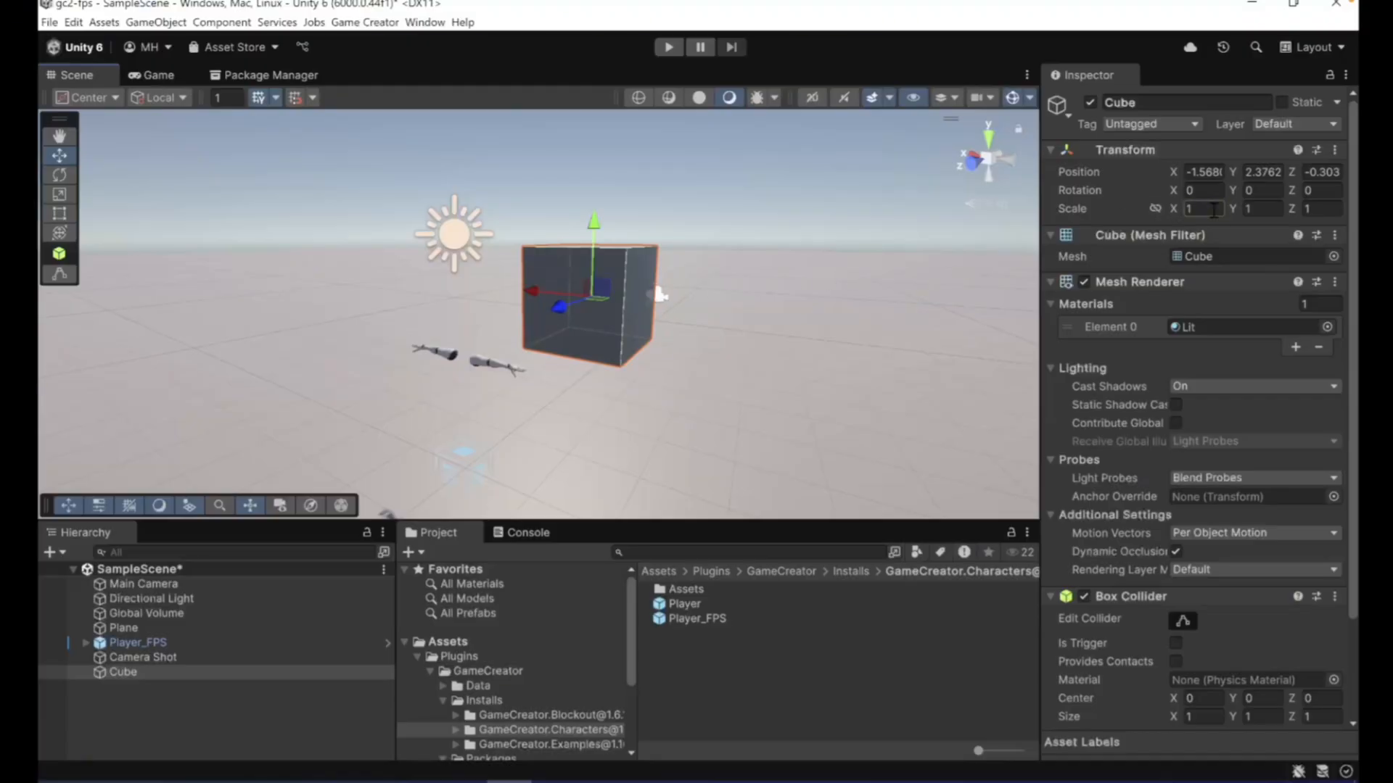
# - Stretch the Cube to a Y scale of 2.57 and move it to about Y 1.24, Z -4.72
pyautogui.moveTo(1269, 212); pyautogui.dragTo(1296, 211)
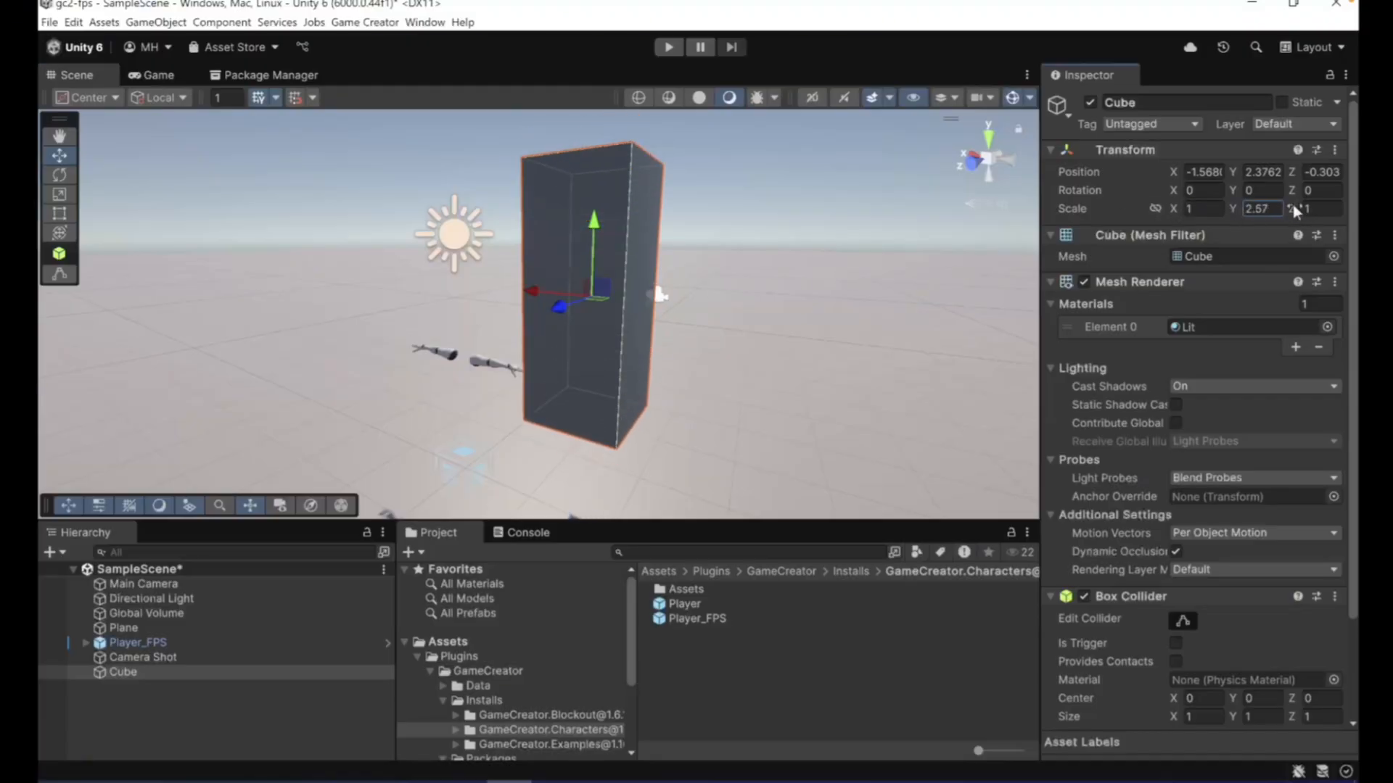
pyautogui.moveTo(594, 232); pyautogui.dragTo(582, 324)
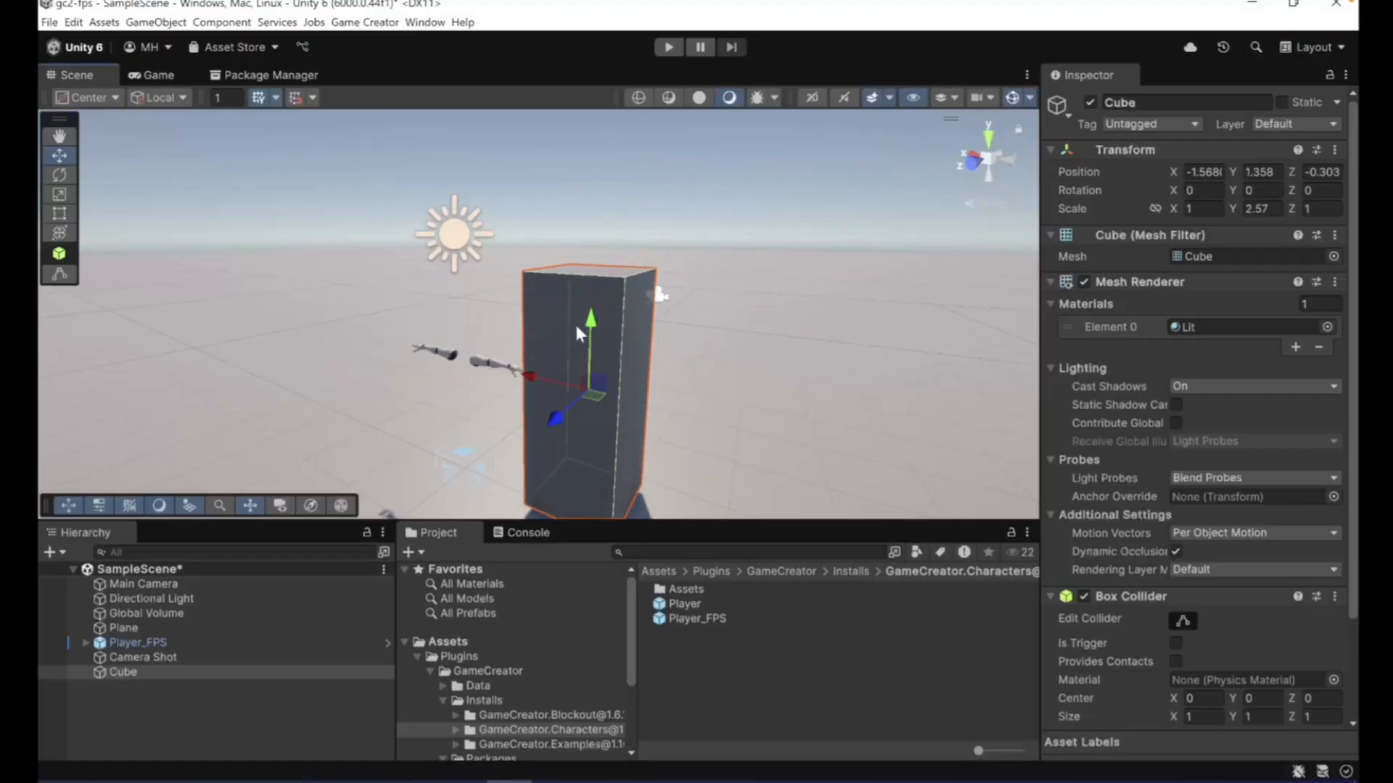
pyautogui.moveTo(553, 422); pyautogui.dragTo(639, 324)
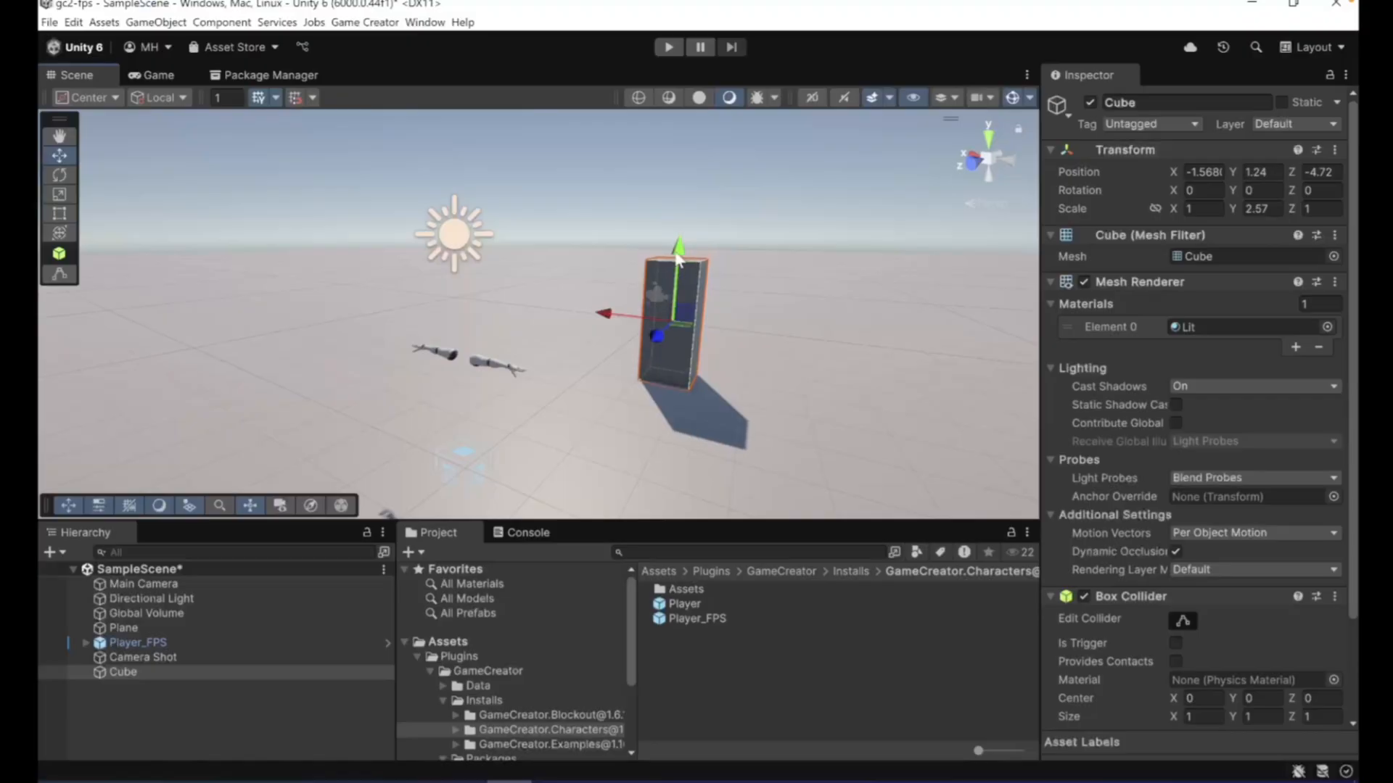
# - Play the scene and walk the first-person player up to the cube
pyautogui.click(669, 47)
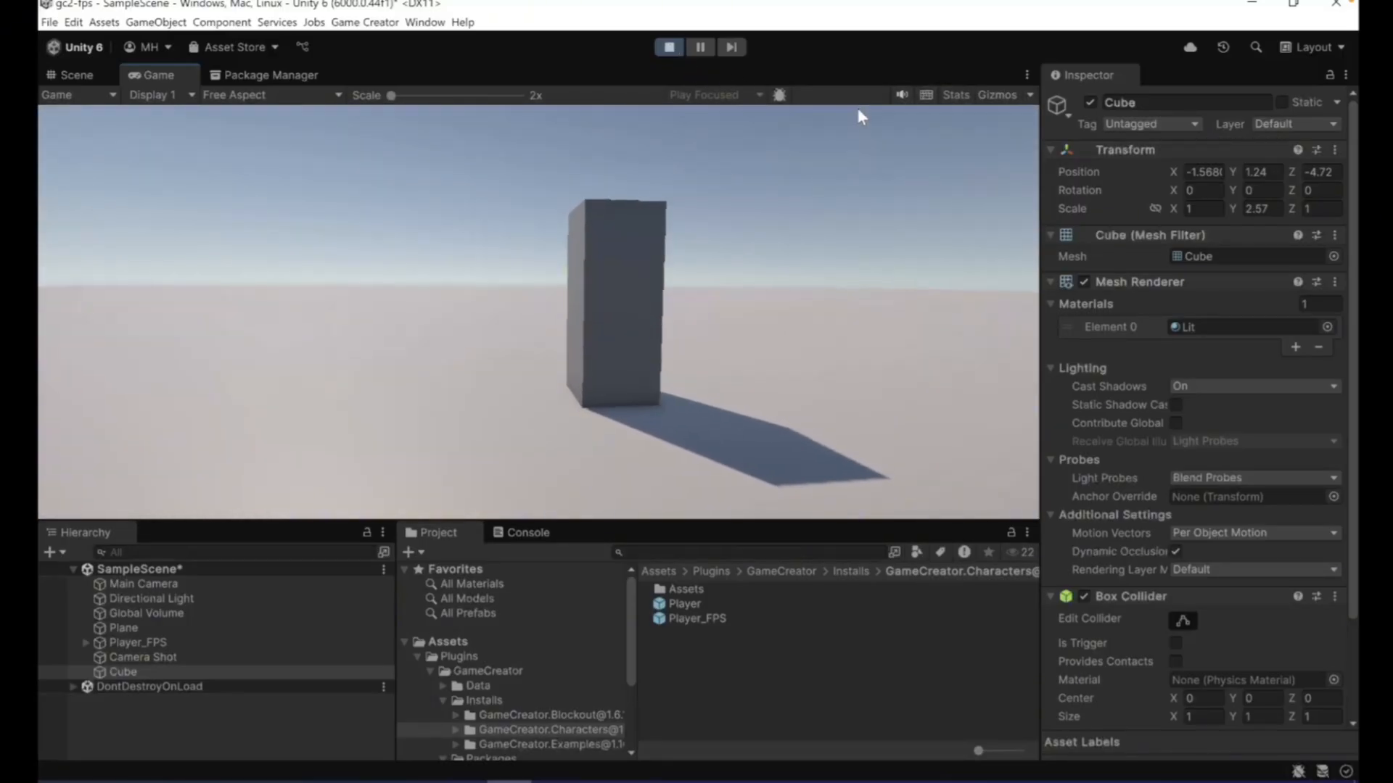
pyautogui.press('w')
pyautogui.press('w')
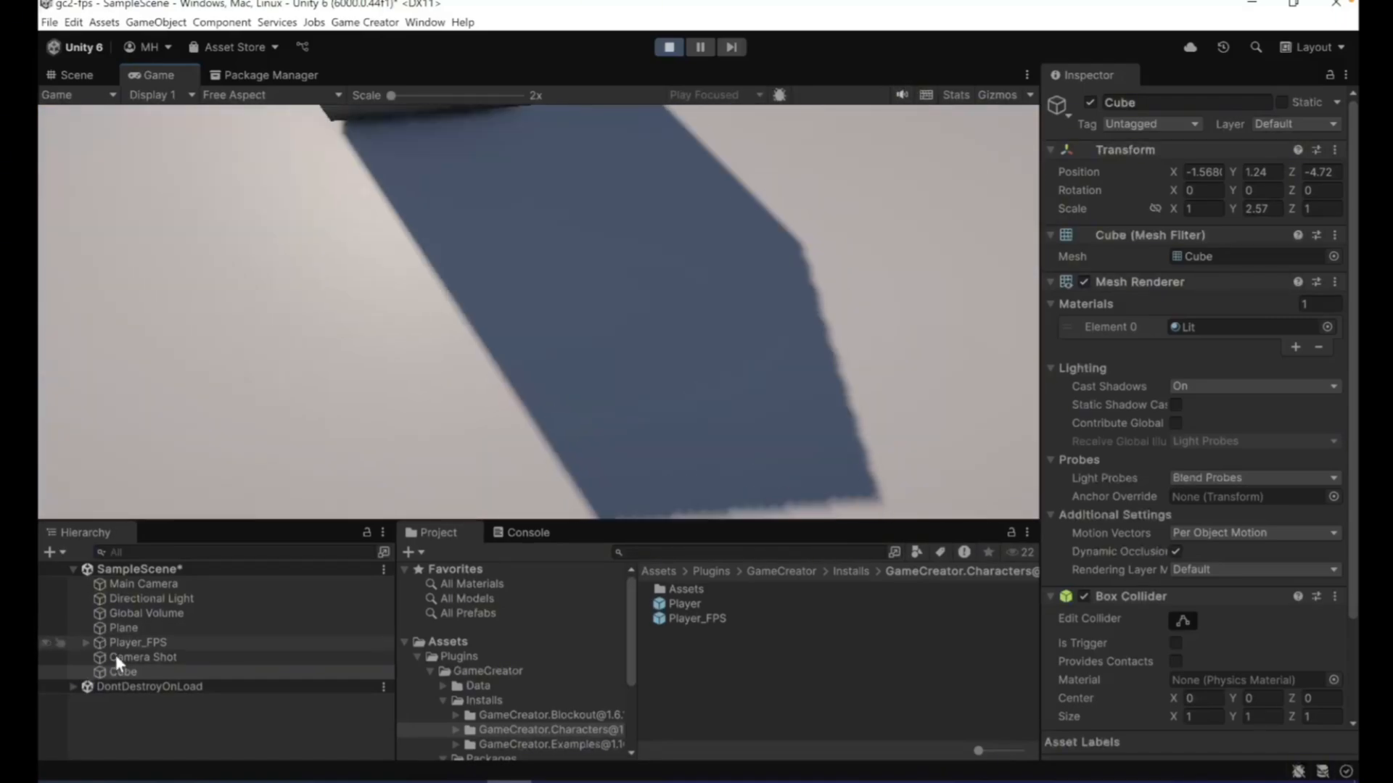
# - Try Sensitivity X and Y of 0.5 on the Camera Shot while playing, look around and stop the playback
pyautogui.click(117, 656)
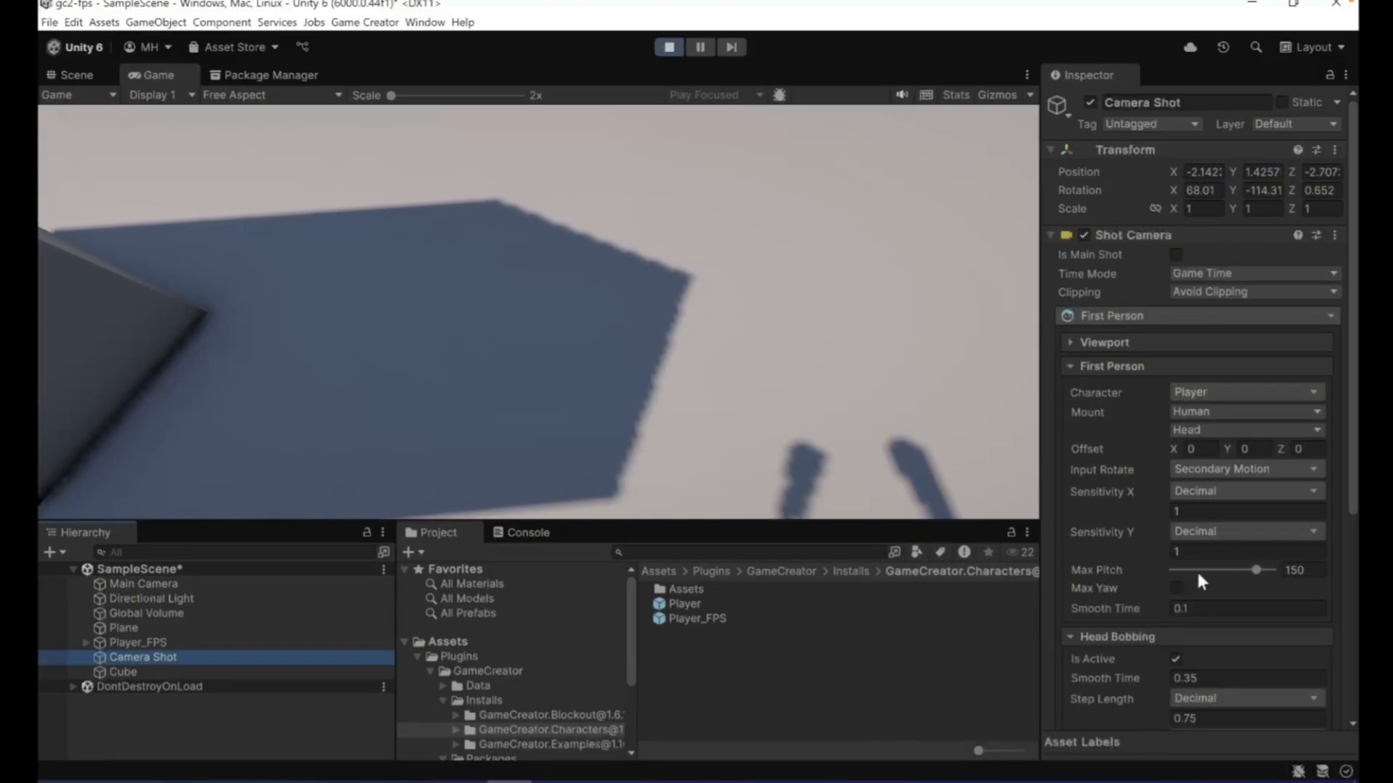
pyautogui.scroll(-5, 1139, 624)
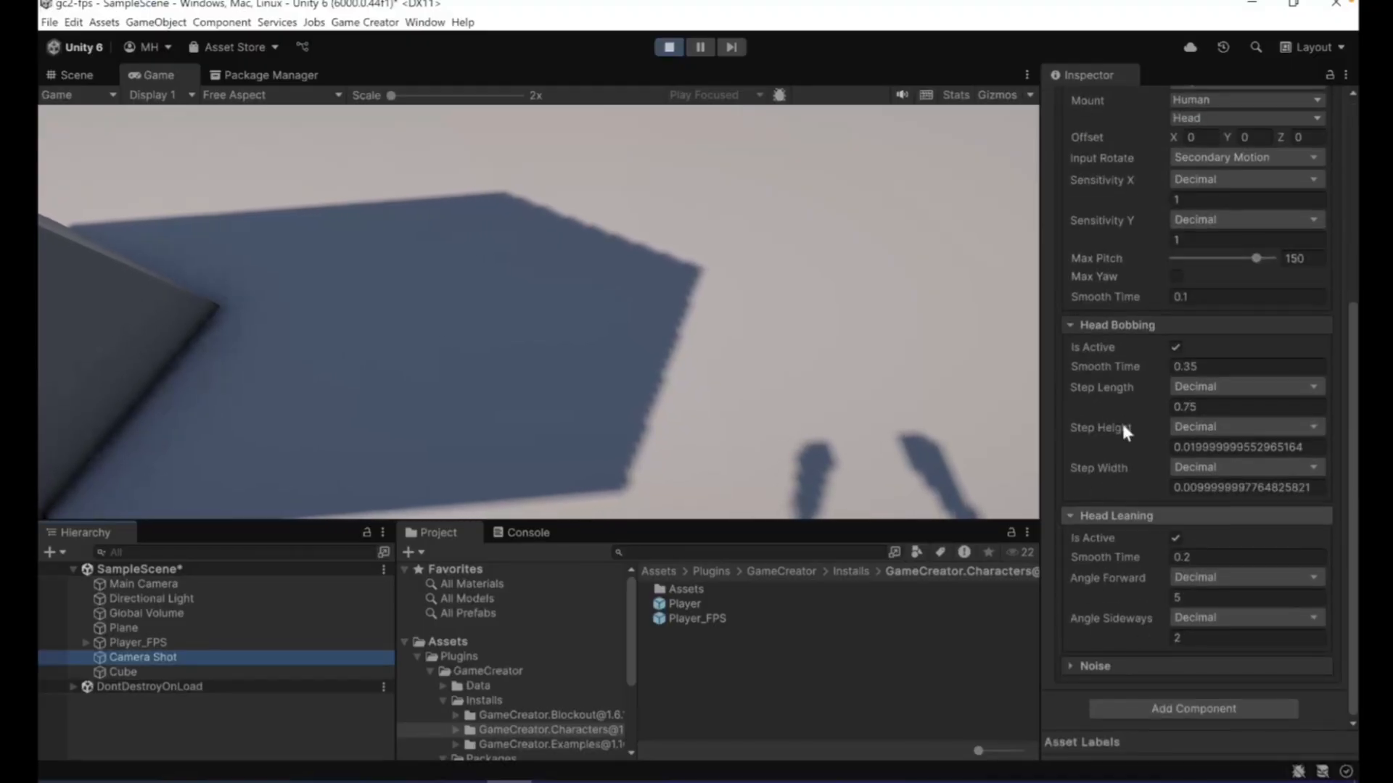
pyautogui.click(1188, 240)
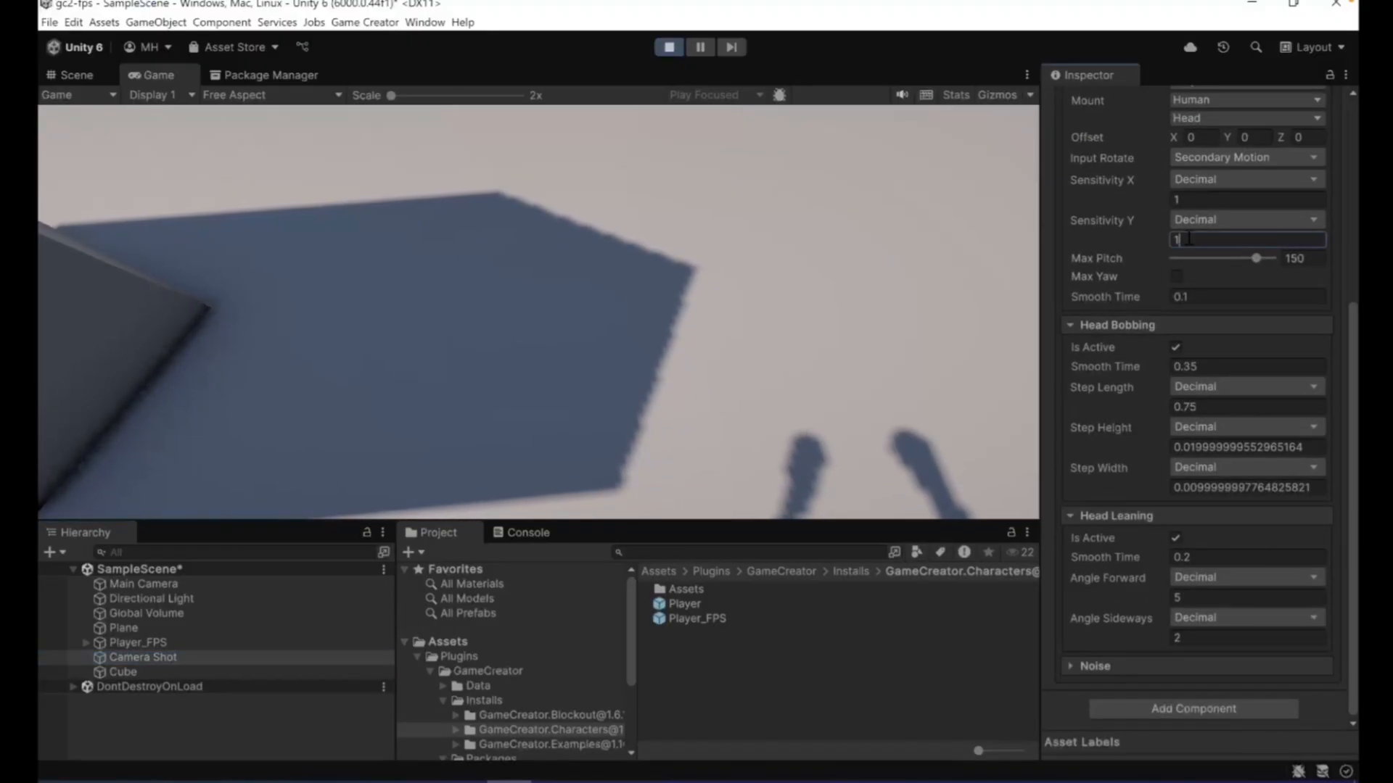
pyautogui.write('.5')
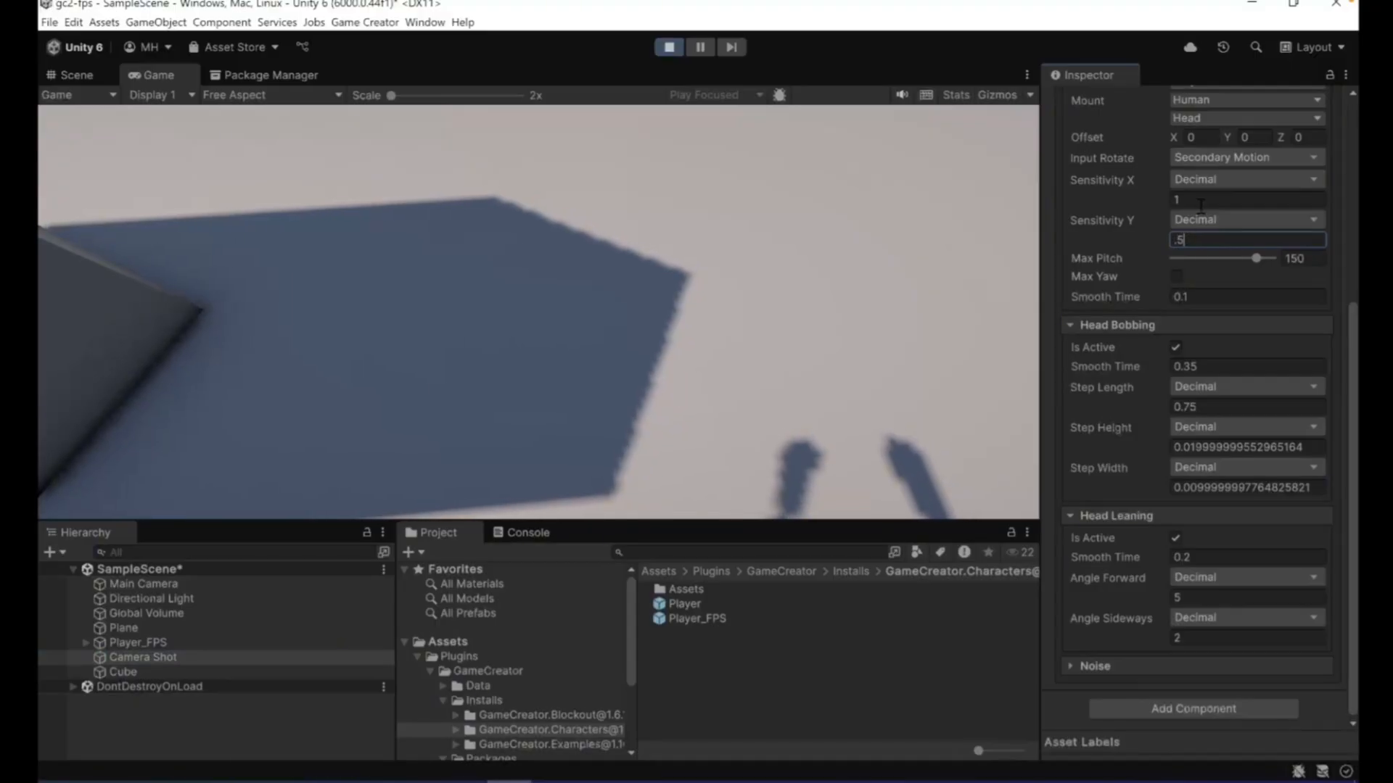
pyautogui.write('0.5')
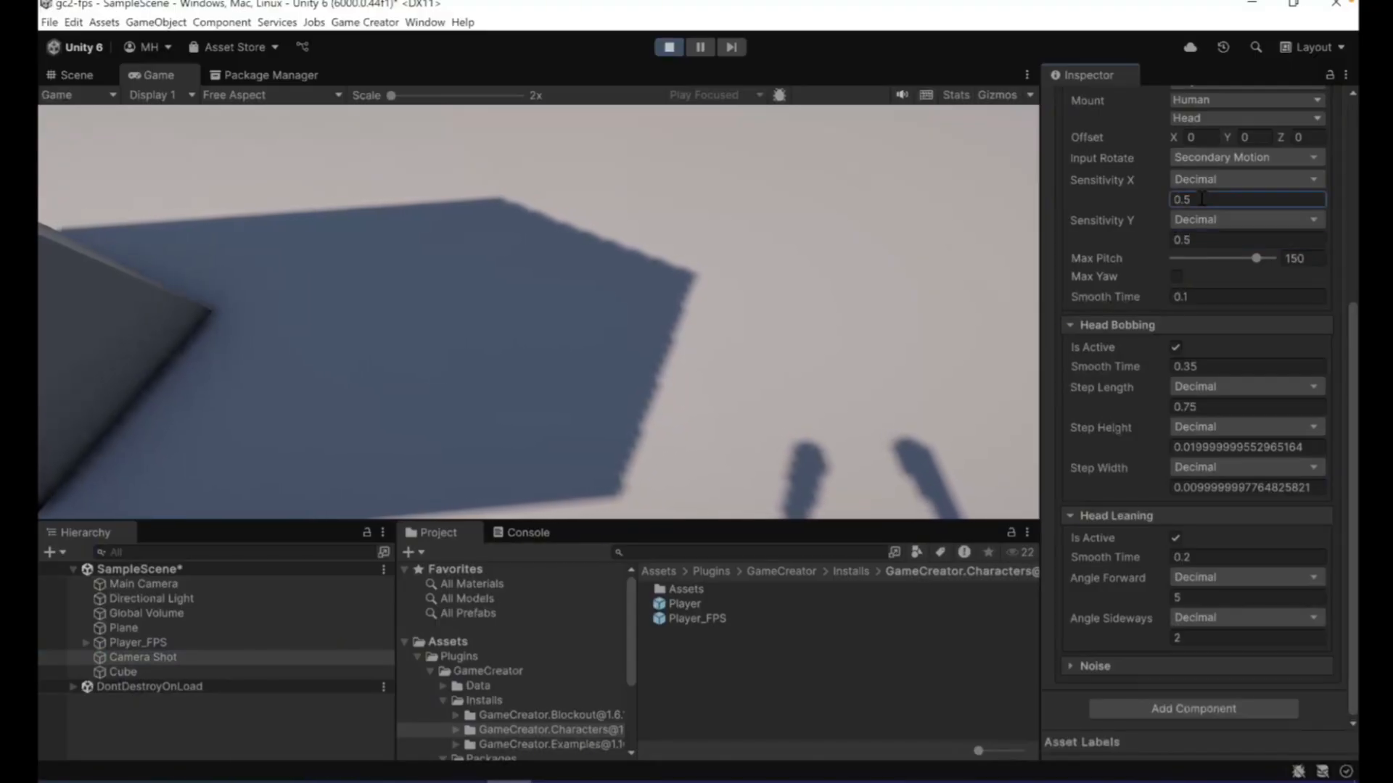
pyautogui.click(663, 263)
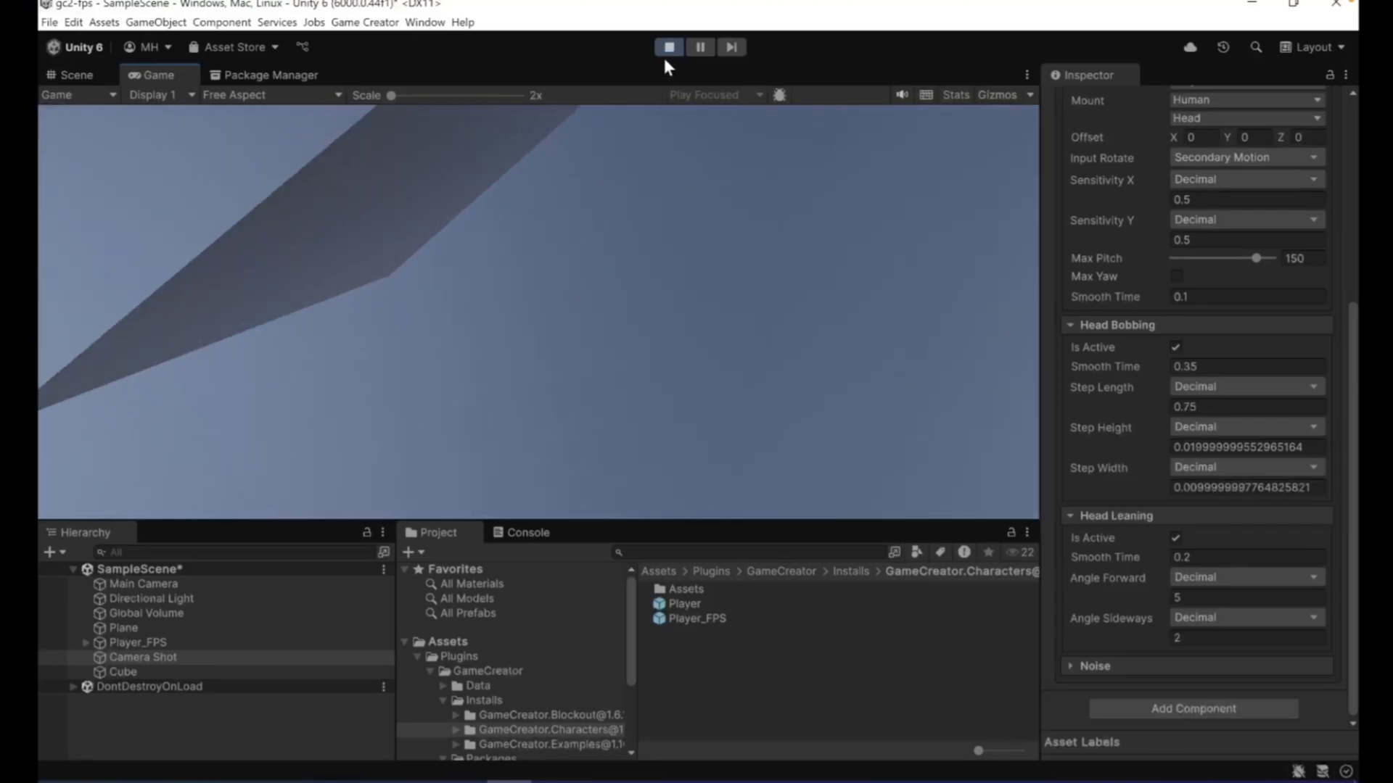
pyautogui.click(668, 48)
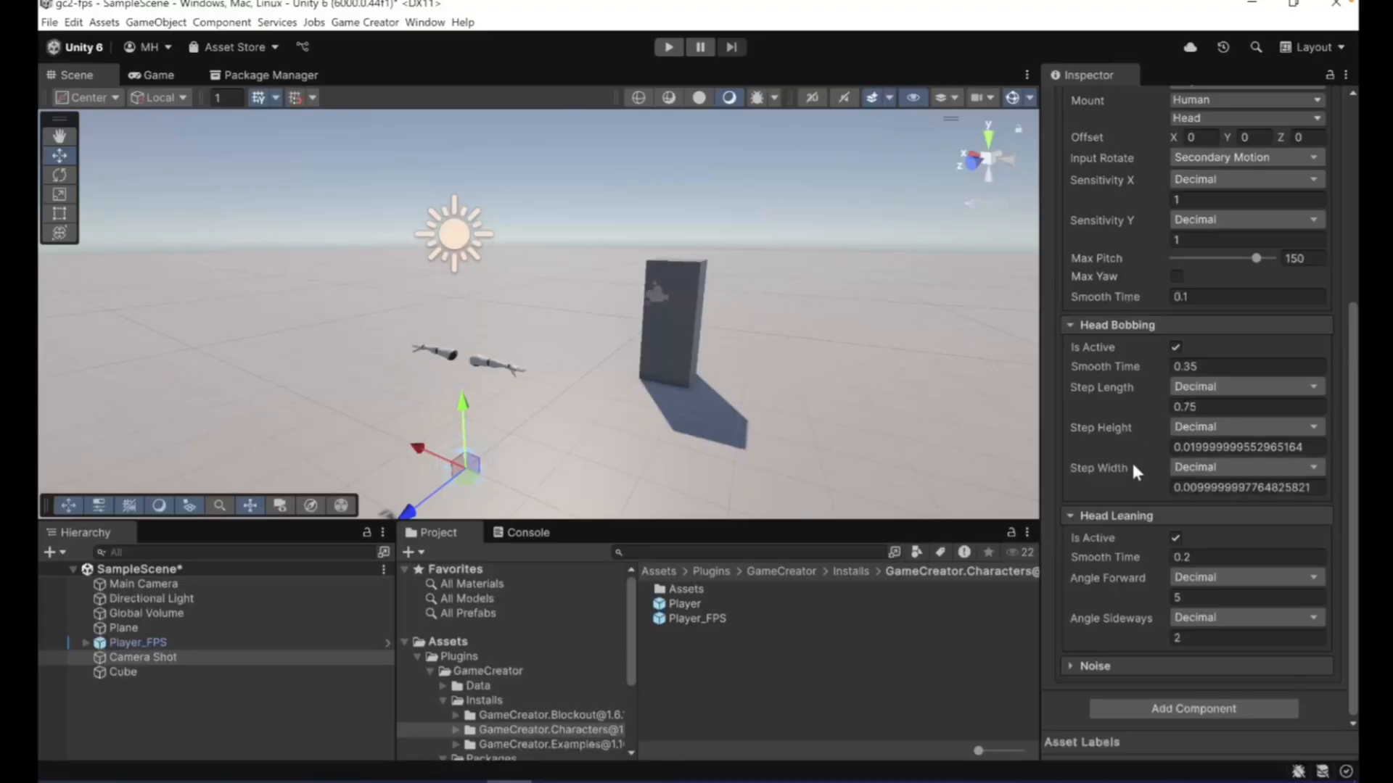
# - Set the Camera Shot's Sensitivity X and Y to 0.5 and override its viewport's Clip Plane Near with 0.05
pyautogui.scroll(5, 1149, 516)
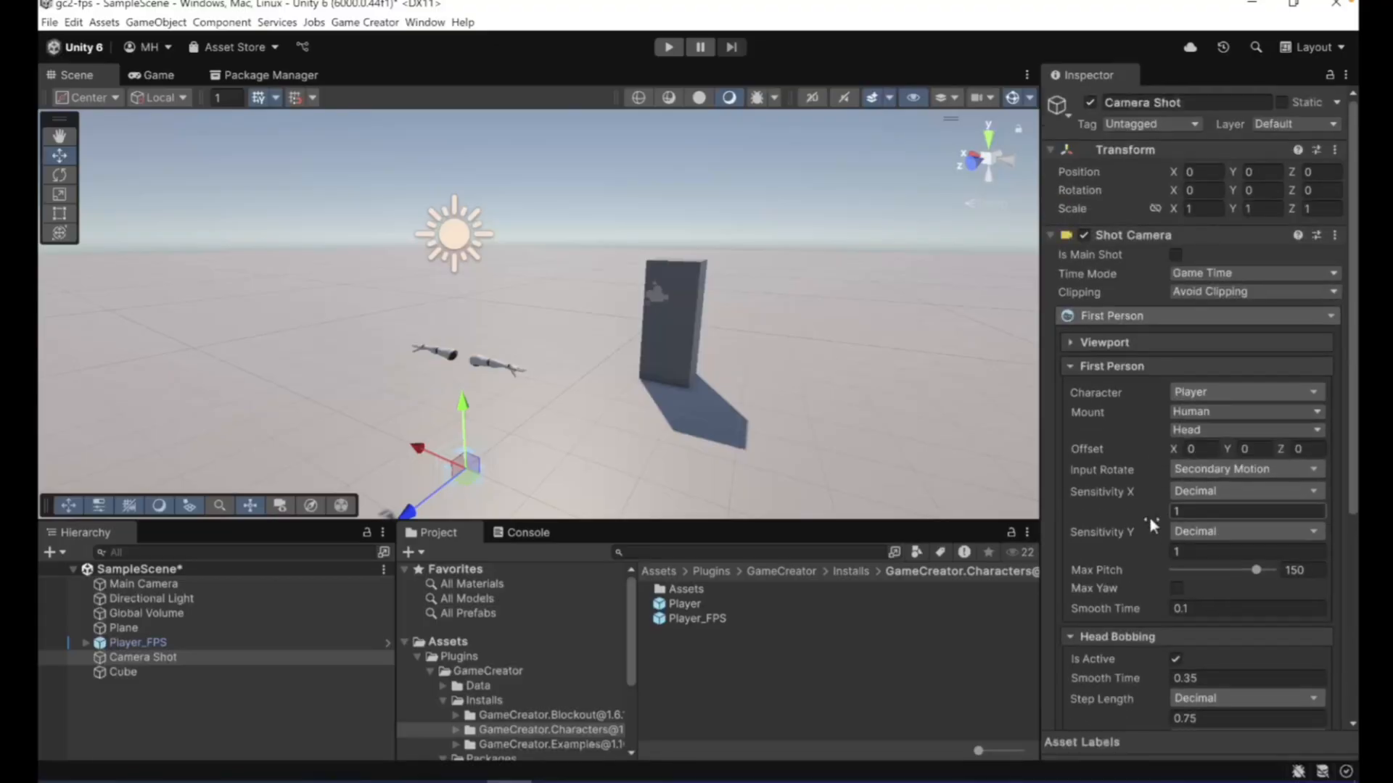
pyautogui.click(1193, 514)
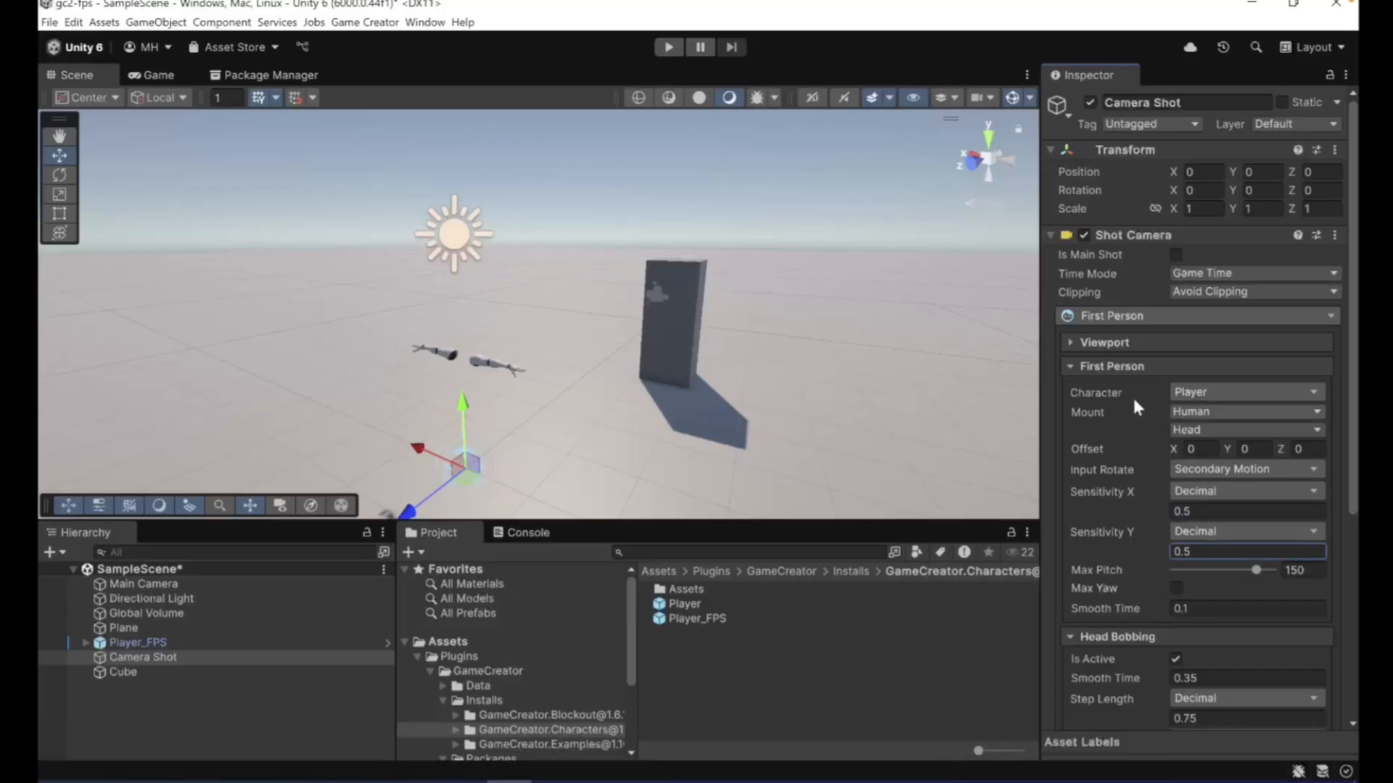
pyautogui.click(1068, 338)
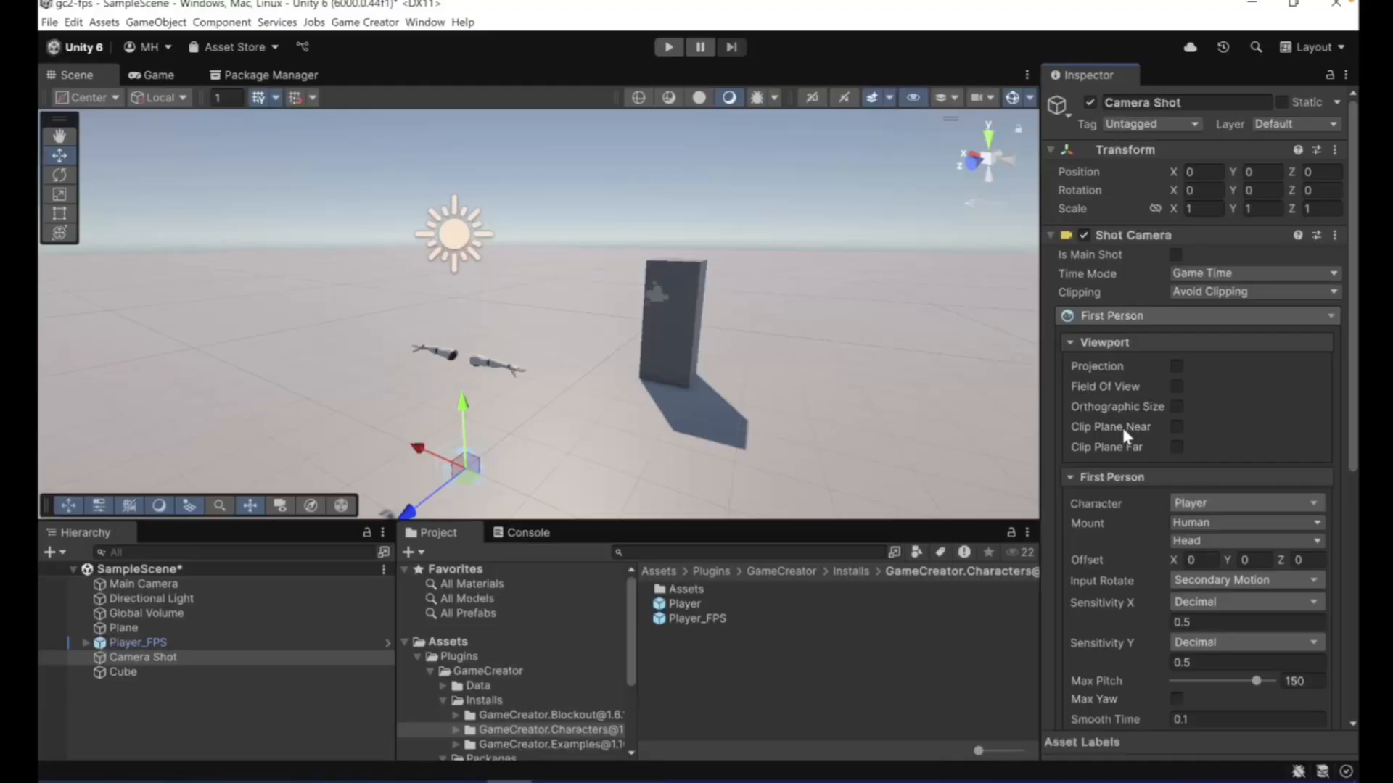
pyautogui.click(1175, 428)
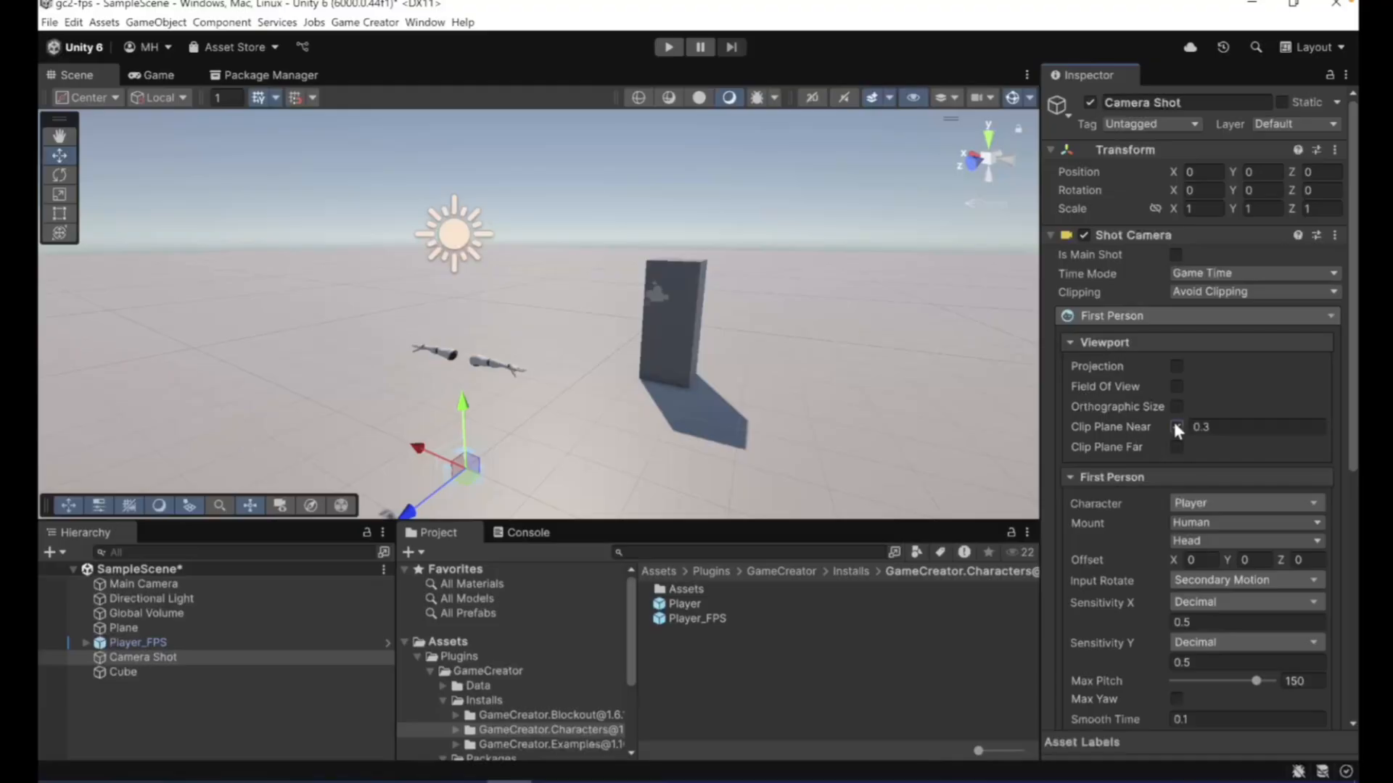
pyautogui.click(1219, 426)
# - Play-test the Camera Shot's new sensitivity and near clip plane, and stop the playback
pyautogui.click(669, 48)
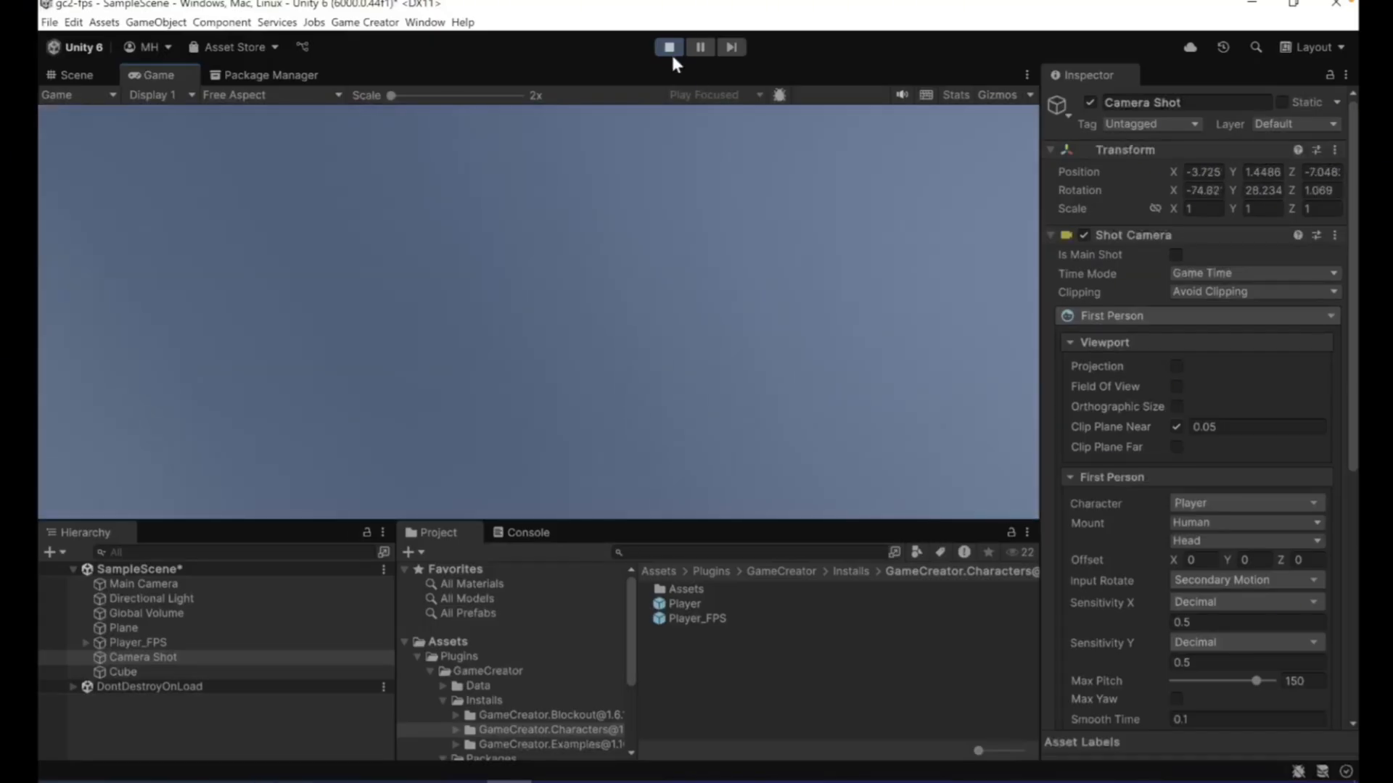
pyautogui.click(668, 48)
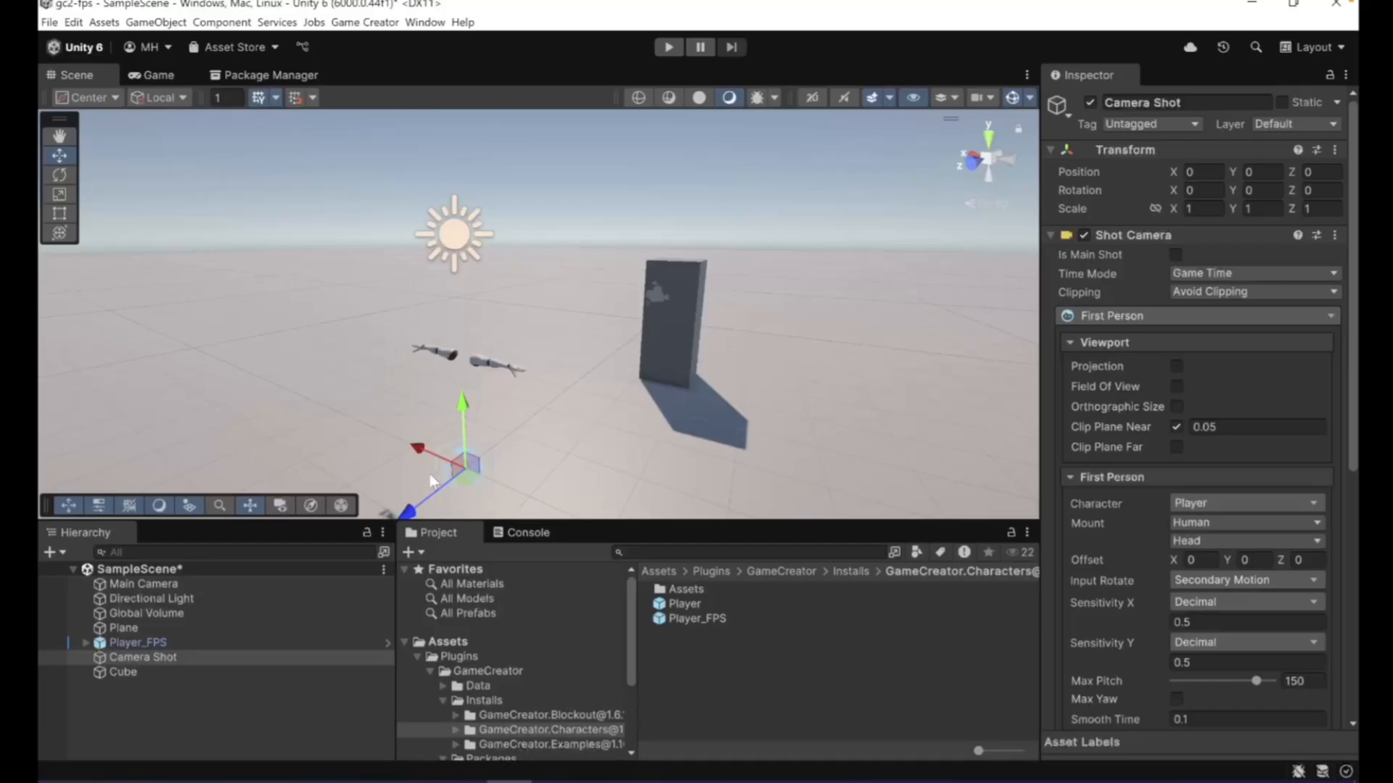
# - Turn Cast Shadows off on the Character mesh under MannequinFPS in Player_FPS, and collapse the Player_FPS hierarchy
pyautogui.click(132, 645)
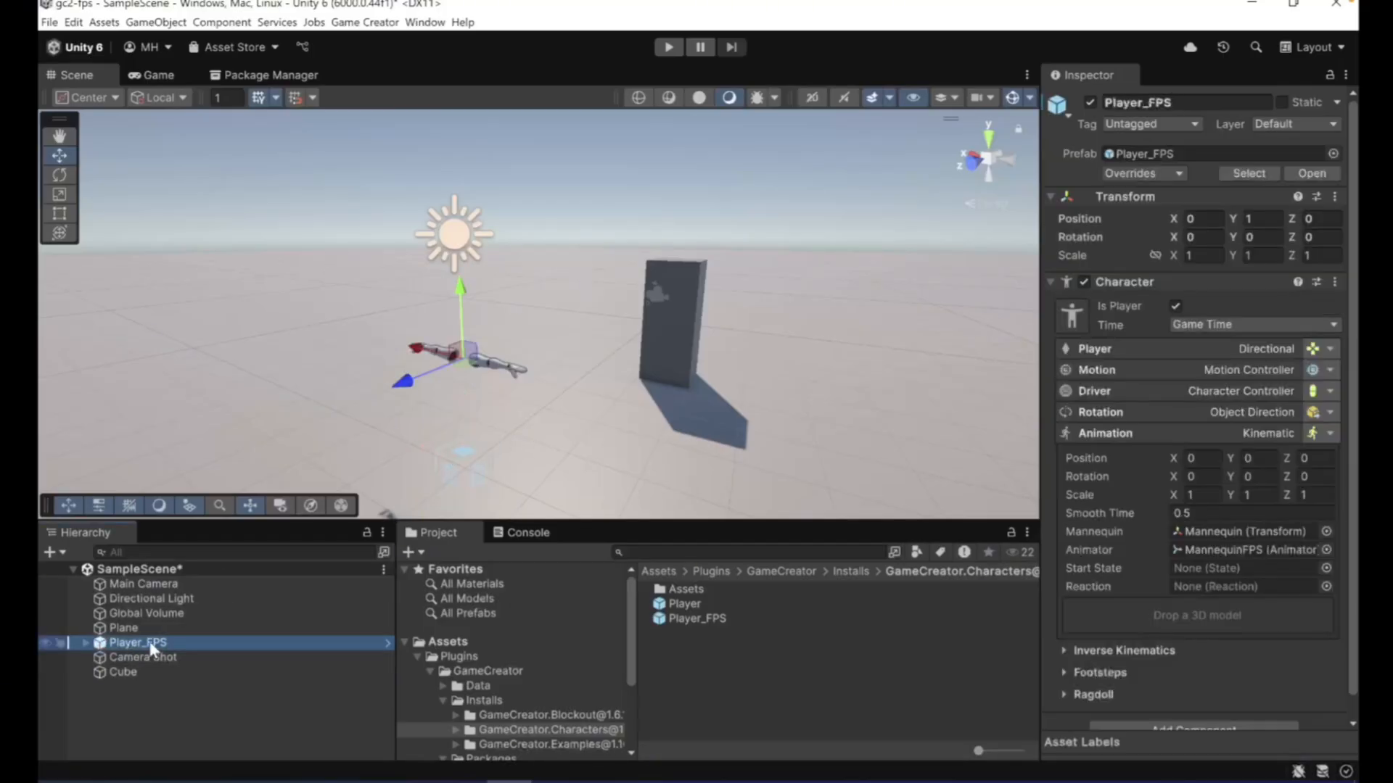
pyautogui.click(85, 641)
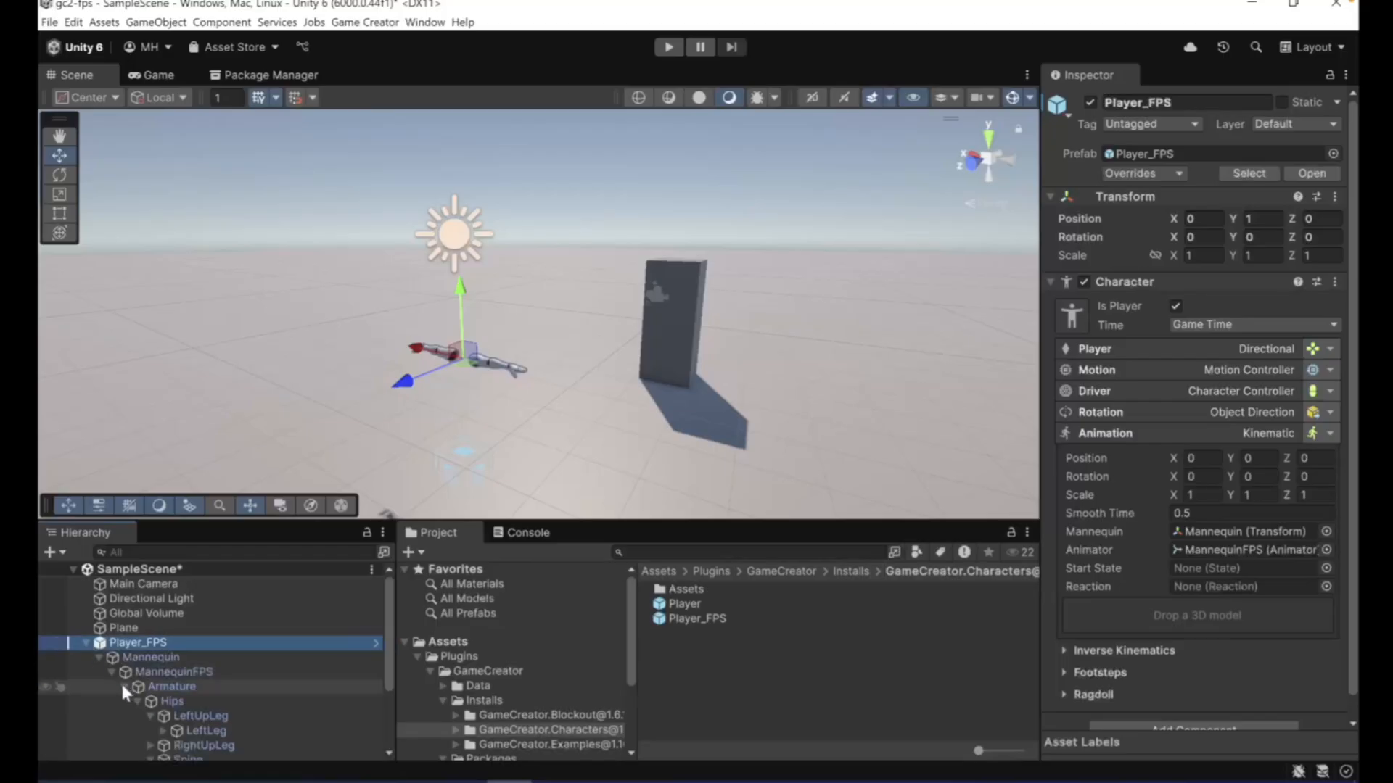
pyautogui.click(108, 667)
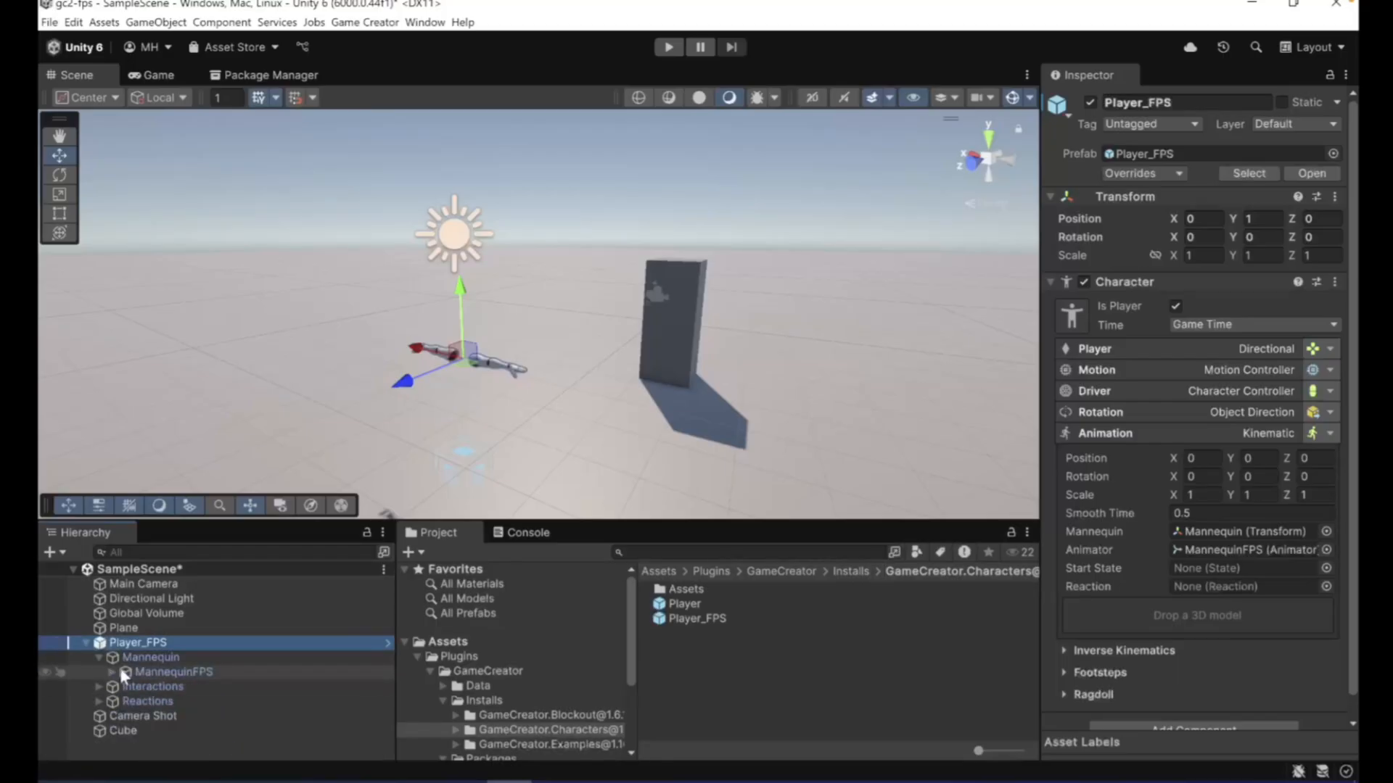
pyautogui.click(110, 669)
pyautogui.click(120, 674)
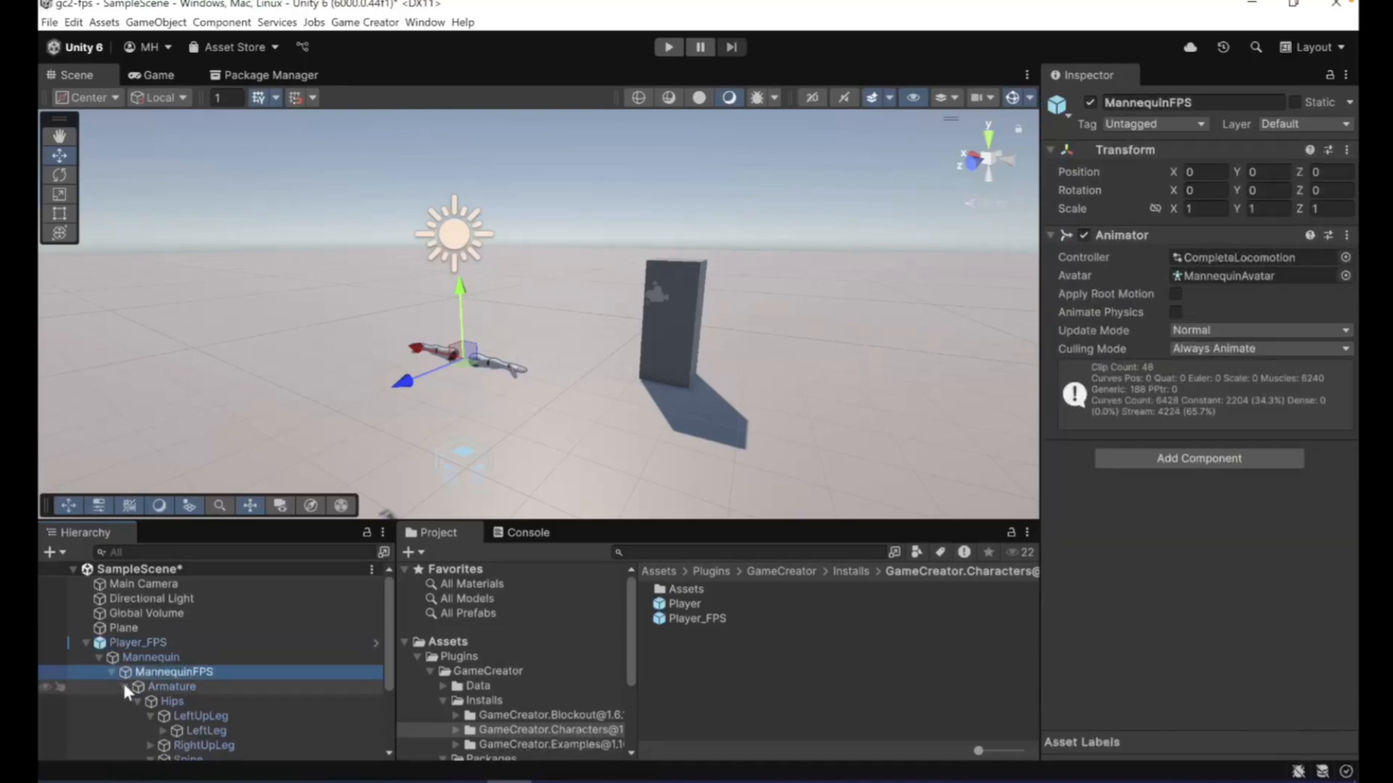
pyautogui.click(122, 684)
pyautogui.click(151, 702)
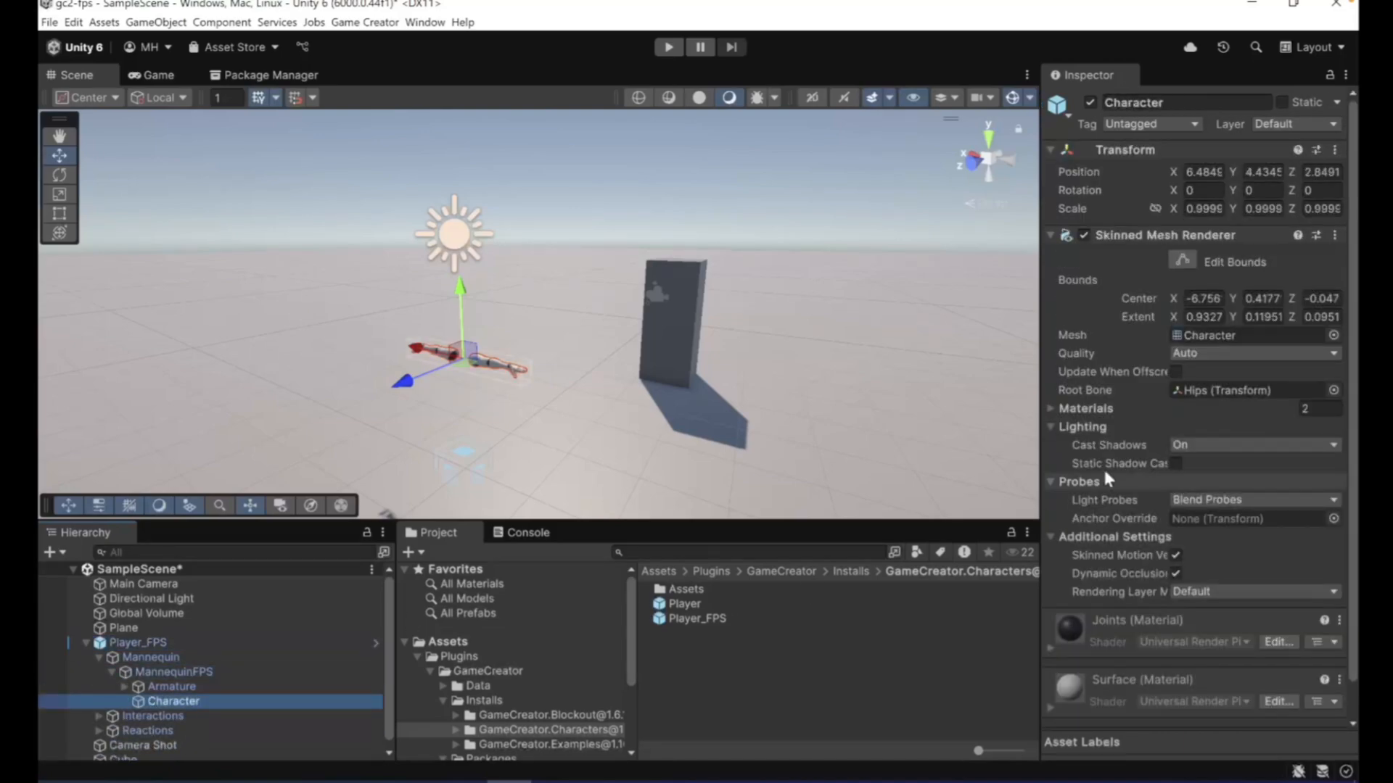
pyautogui.click(1189, 444)
pyautogui.click(1190, 458)
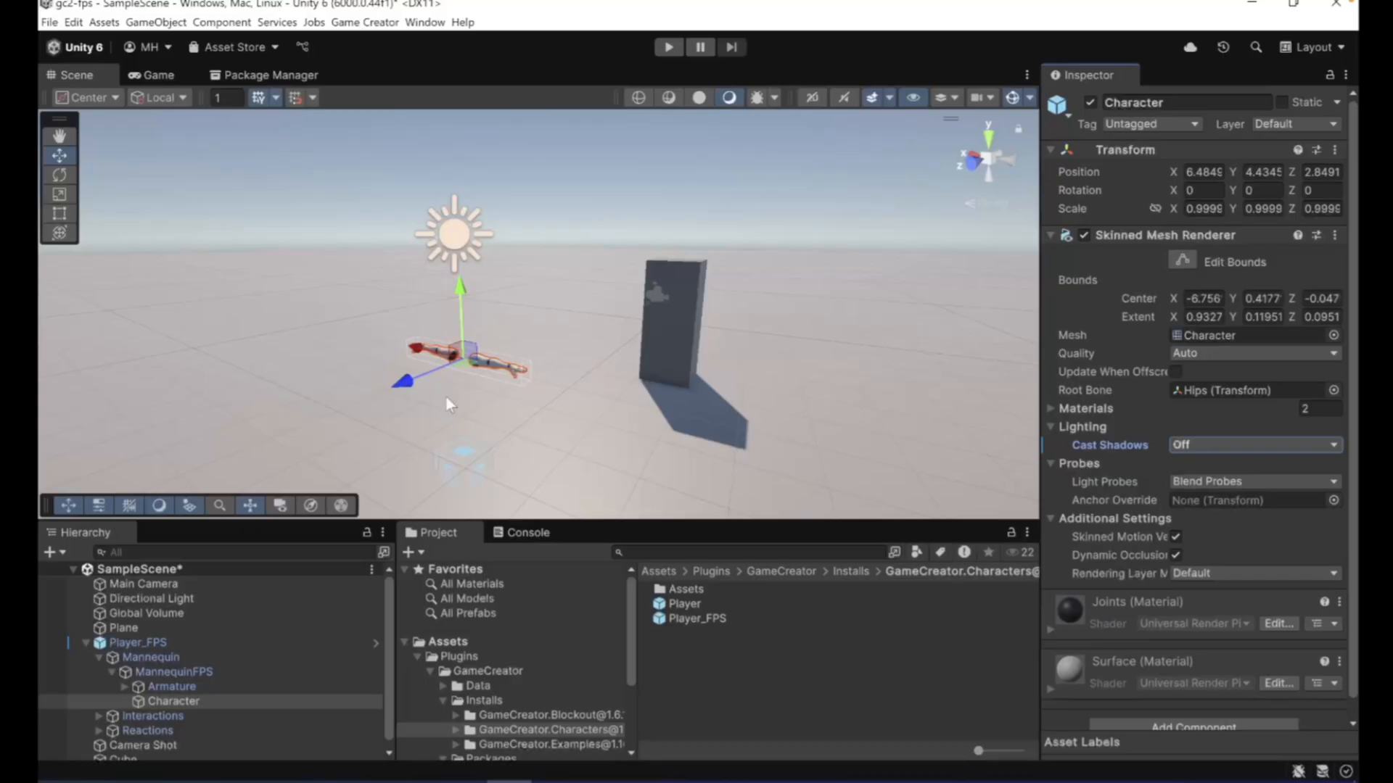
pyautogui.click(85, 640)
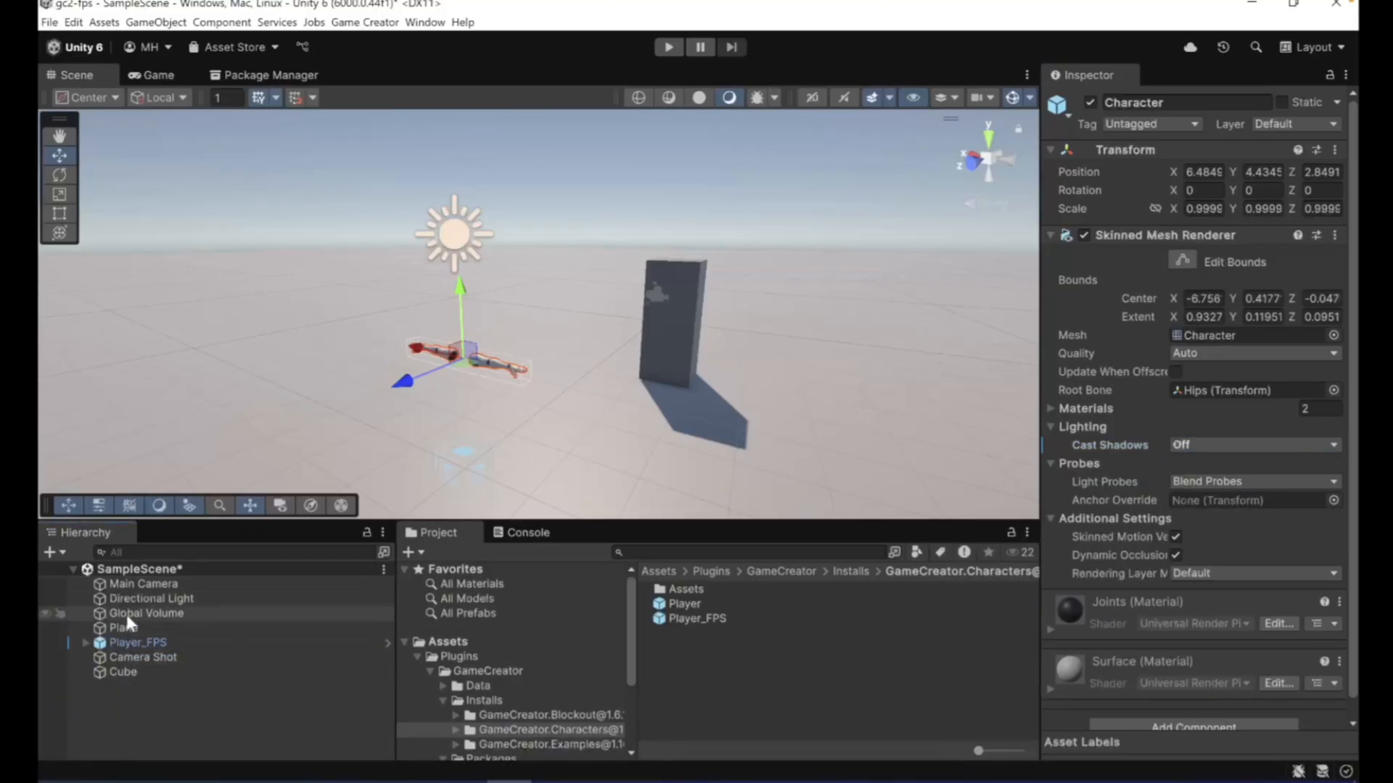
# - Add a UI Image on a new Canvas to the scene and show it in the Game view
pyautogui.click(58, 551)
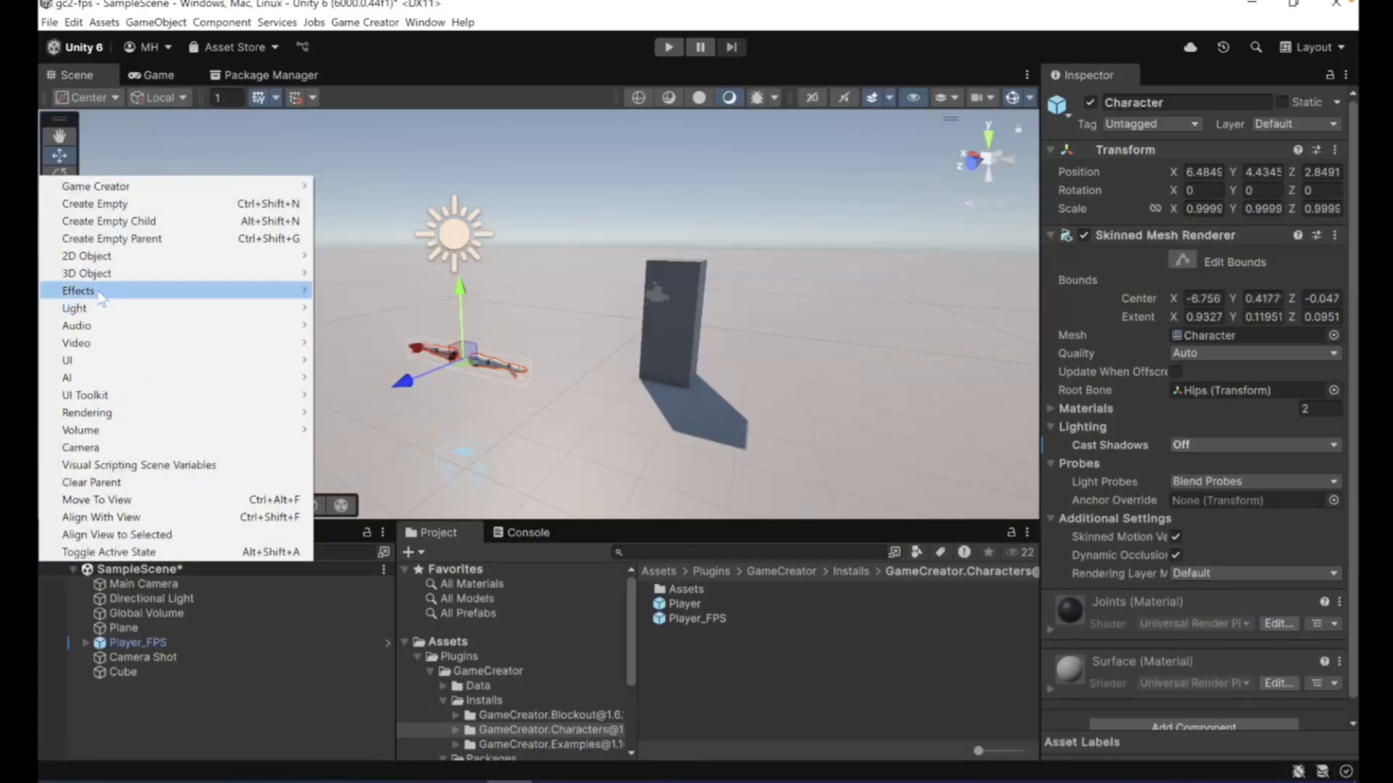
pyautogui.moveTo(100, 360)
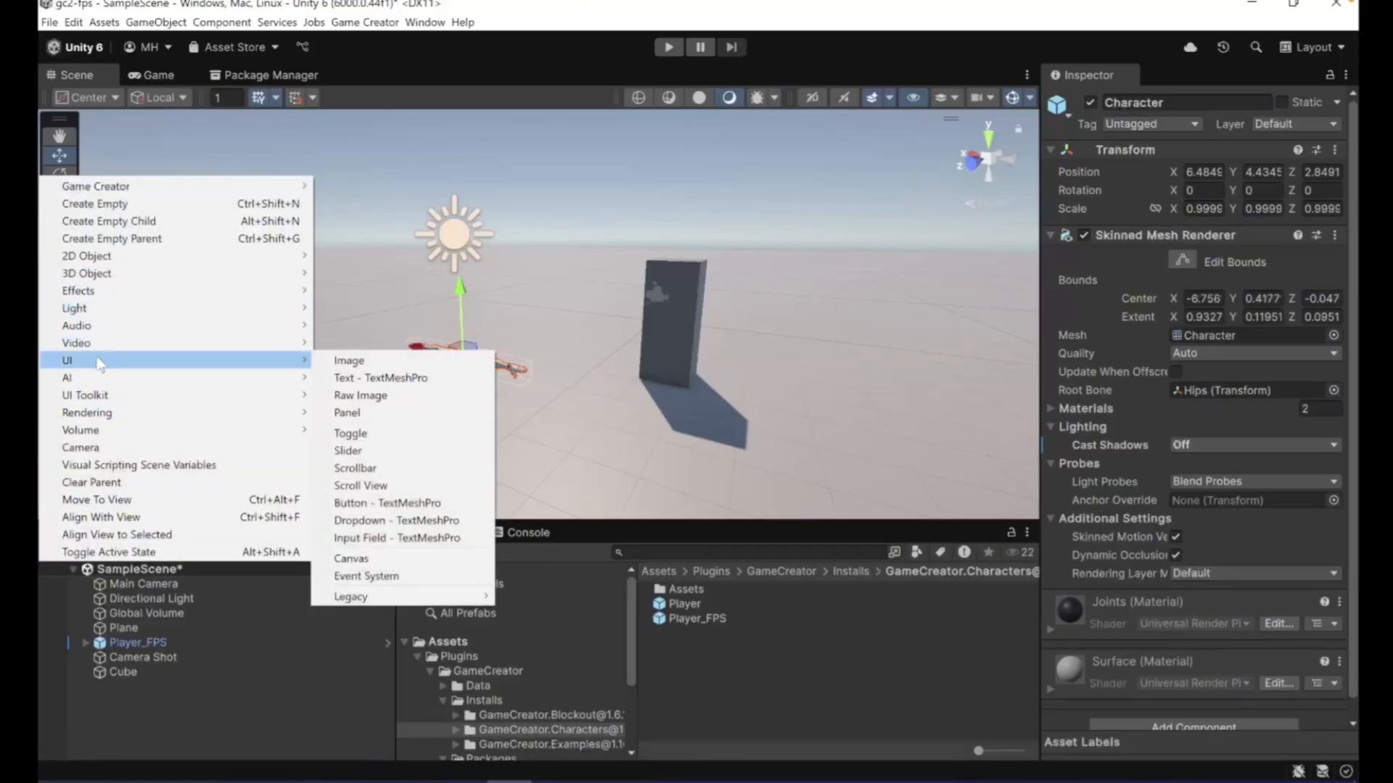
pyautogui.click(349, 361)
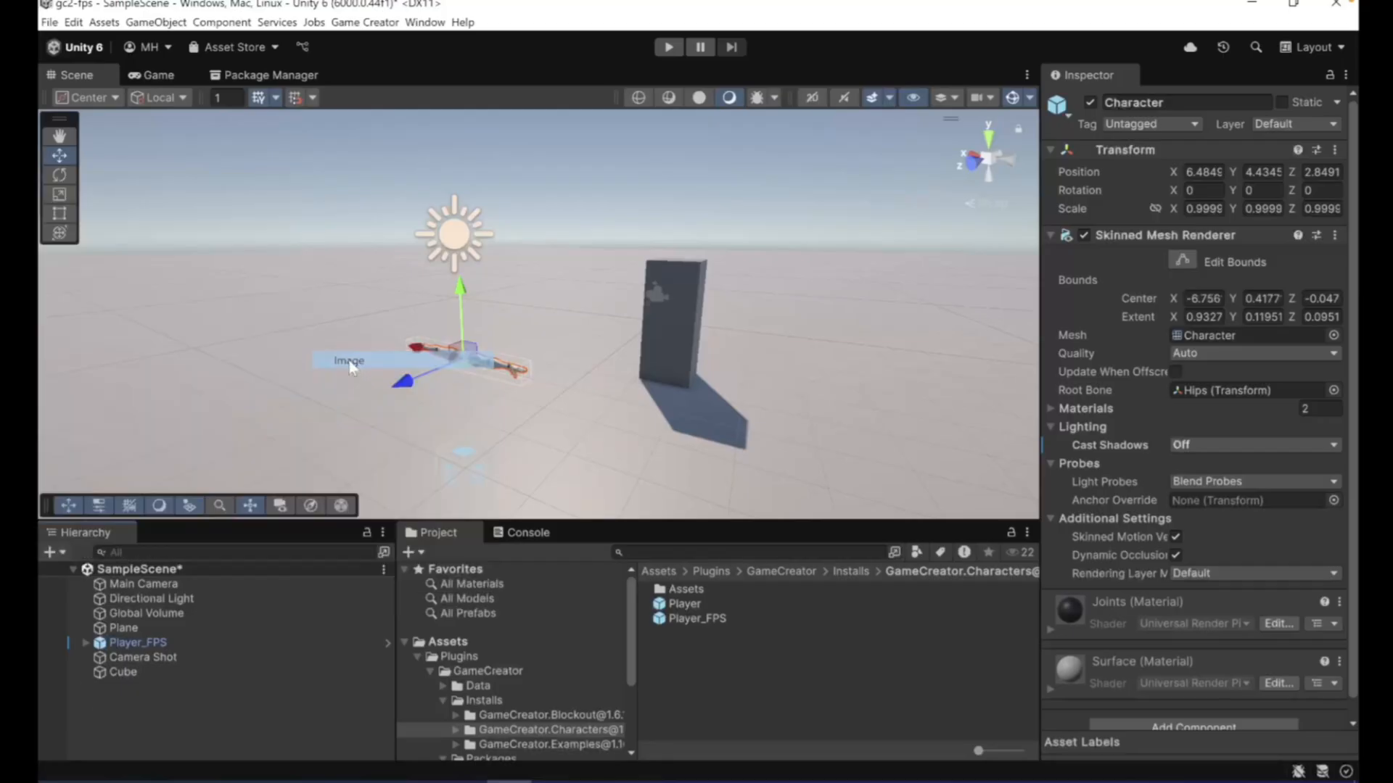
pyautogui.click(140, 690)
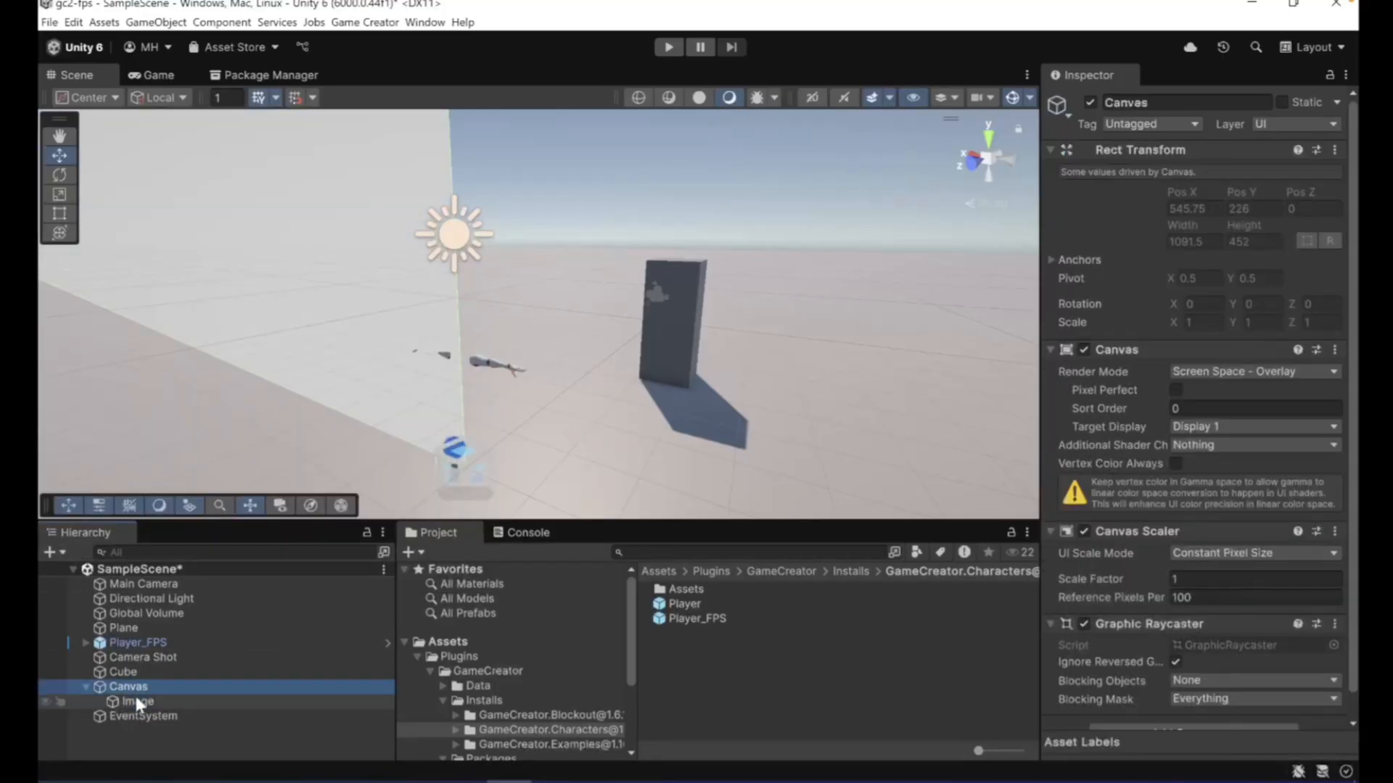
pyautogui.click(134, 700)
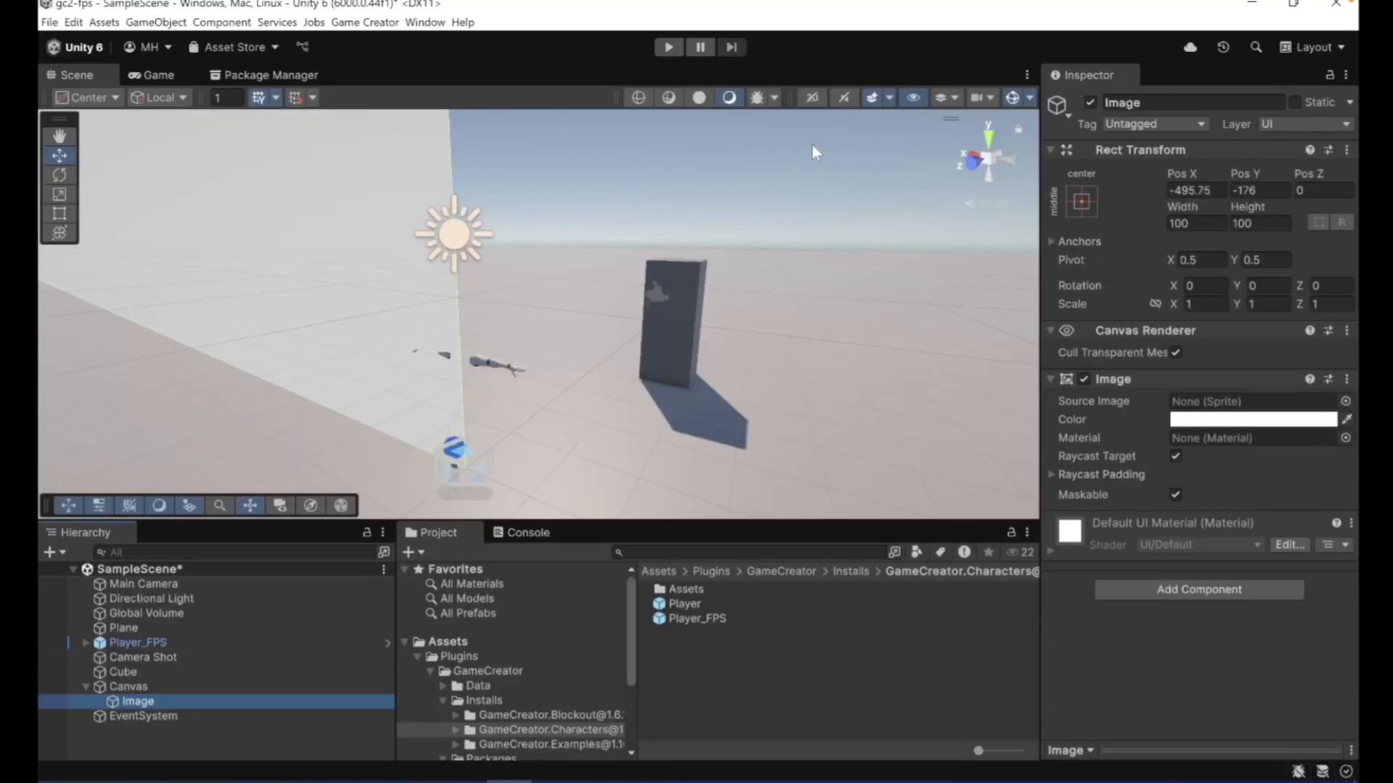
pyautogui.click(139, 75)
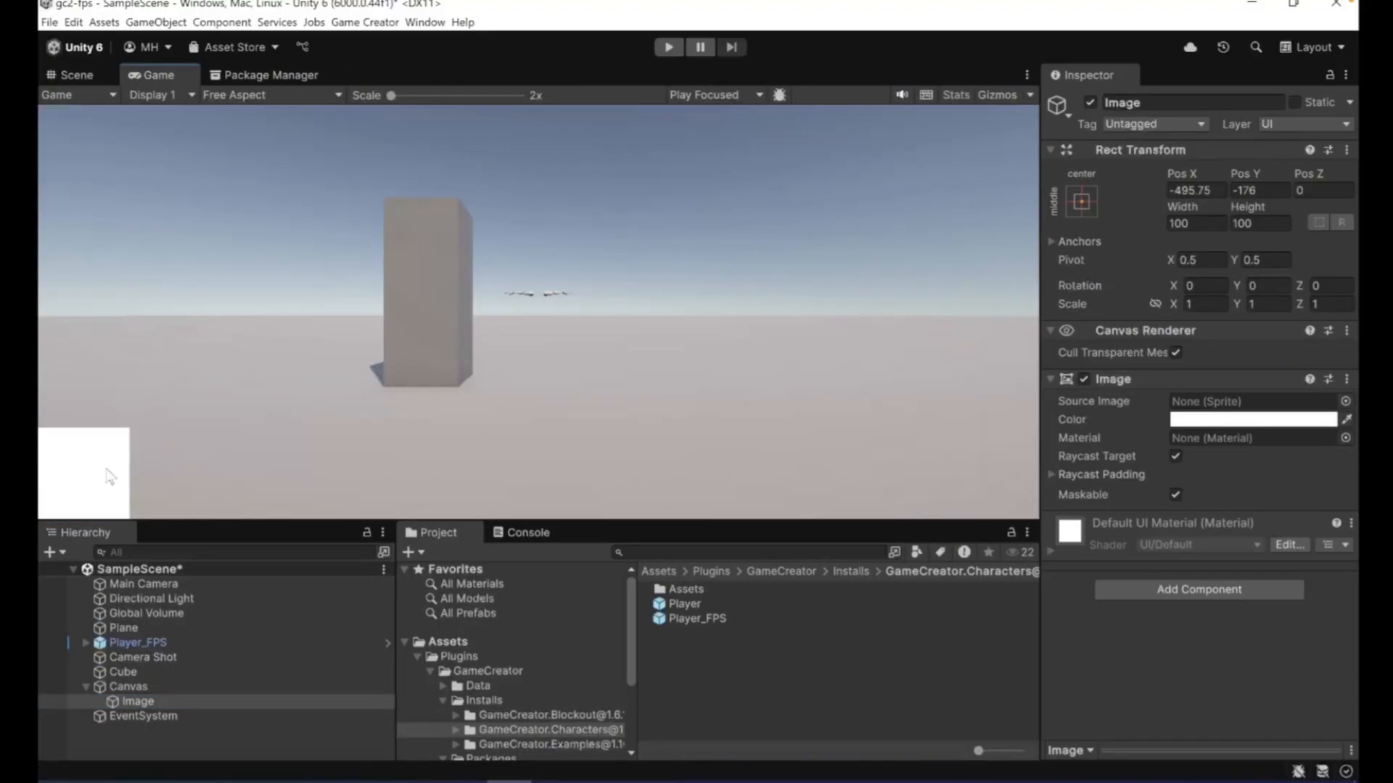
# - Set the Canvas Scaler to Scale With Screen Size with a 1920 by 1080 reference resolution and Match 1 (Height)
pyautogui.click(152, 685)
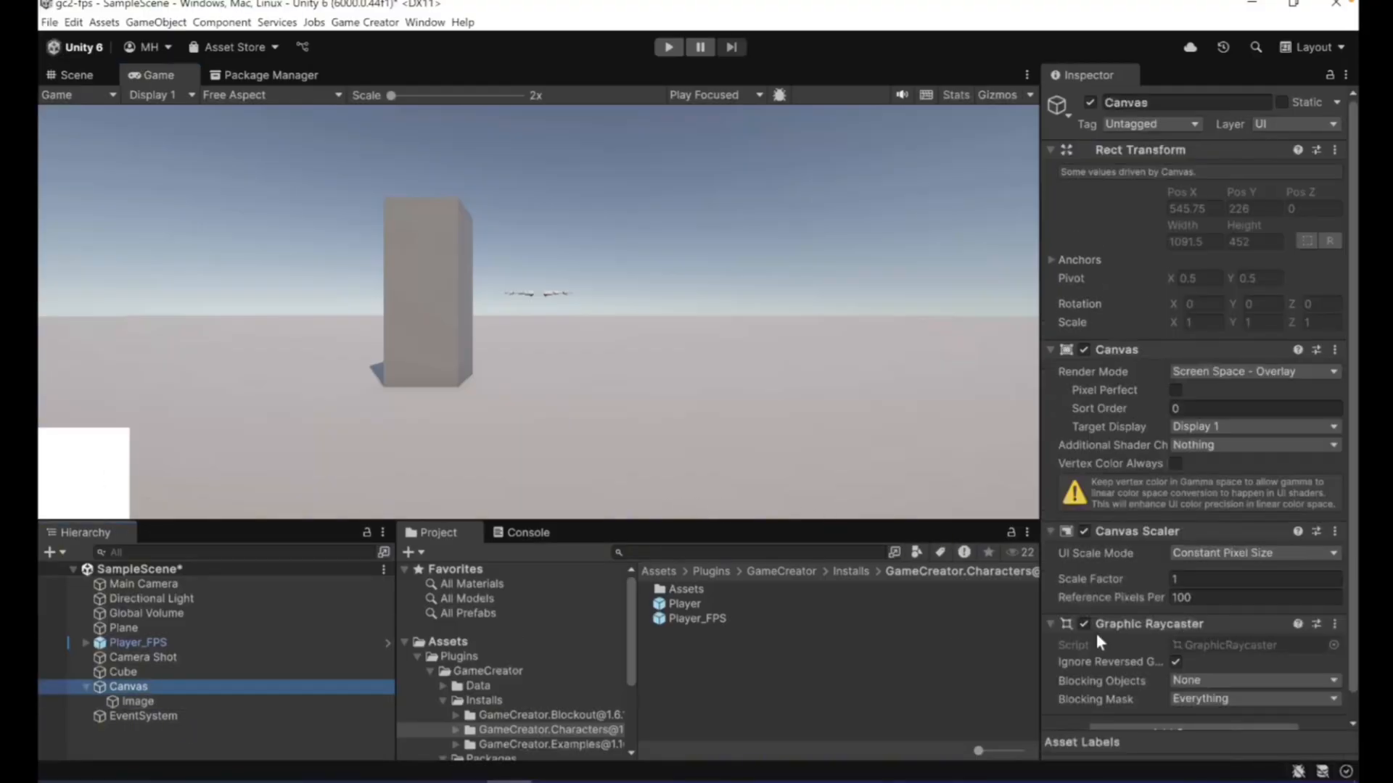
pyautogui.click(1204, 551)
pyautogui.click(1213, 590)
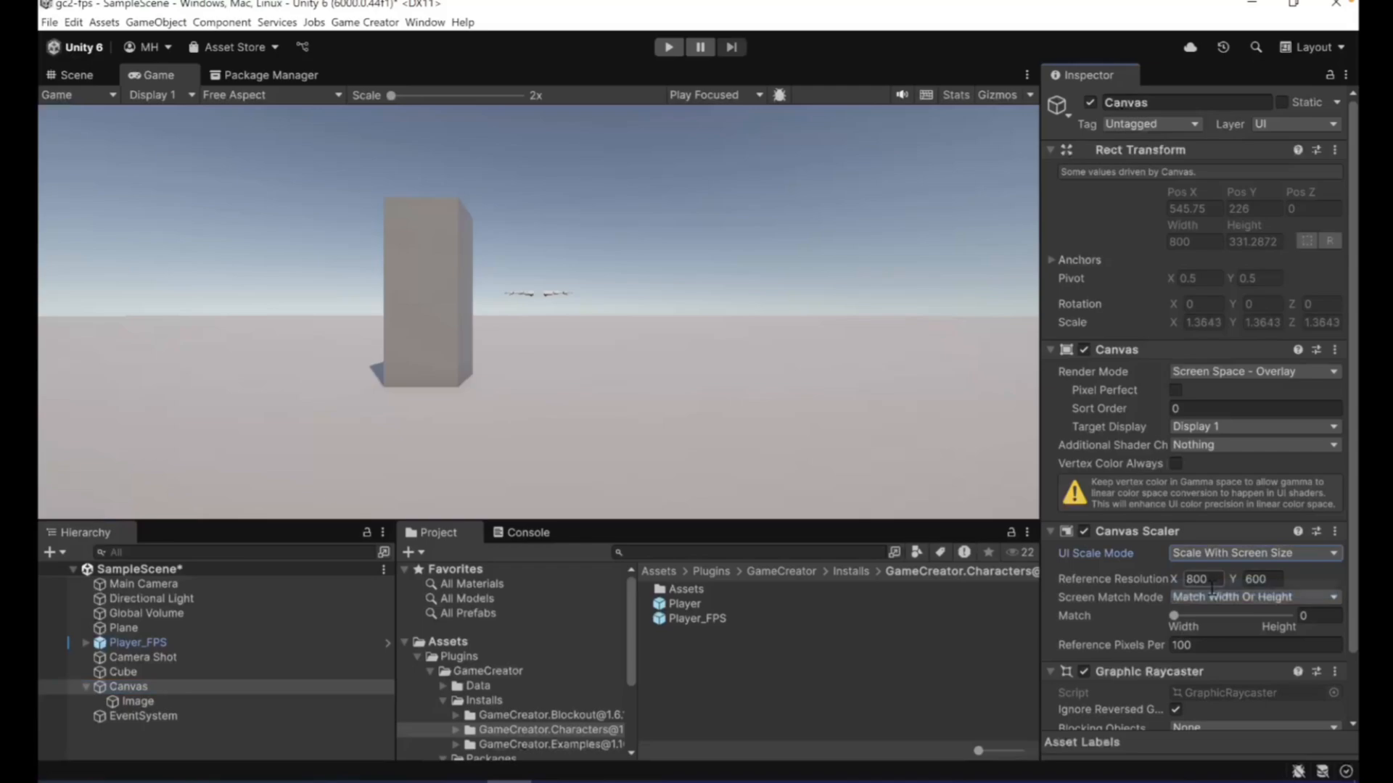
pyautogui.click(1208, 579)
pyautogui.write('1920')
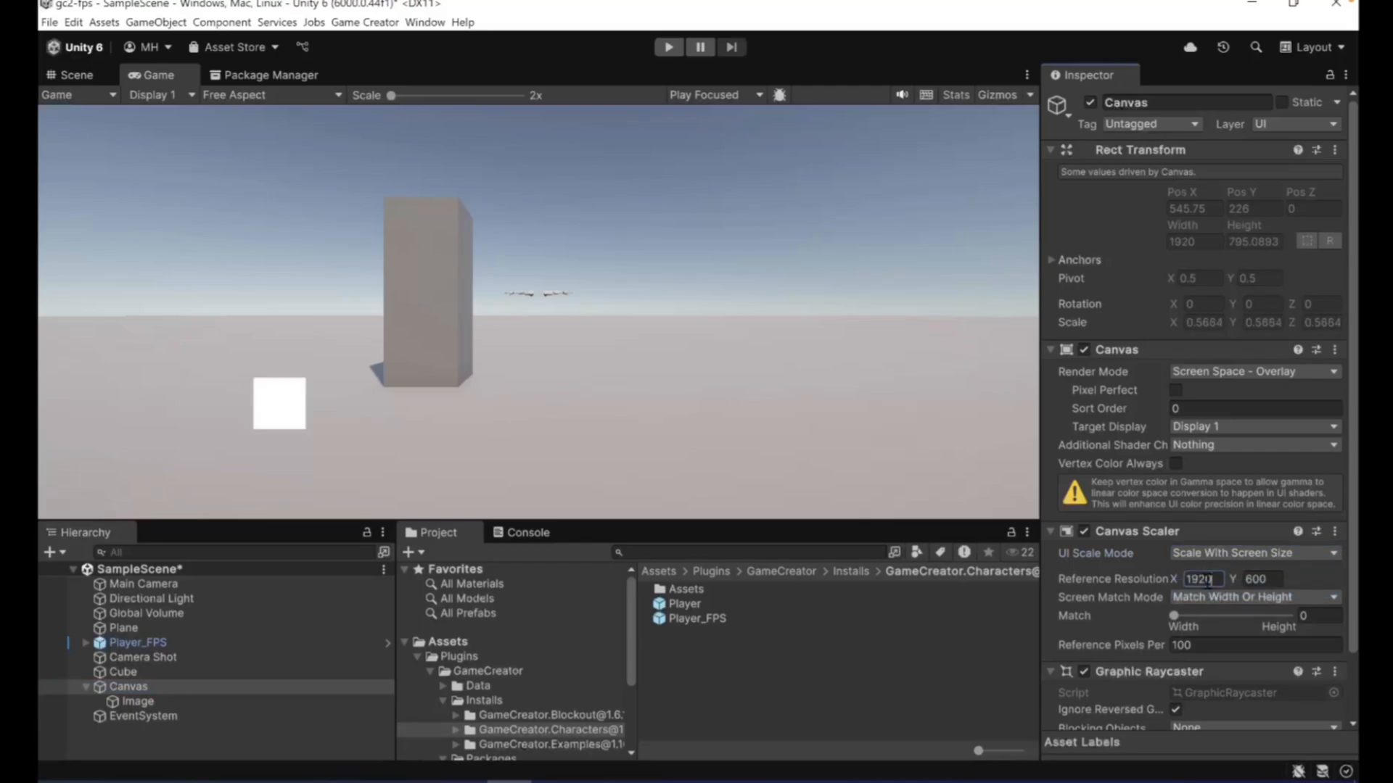
pyautogui.press('Tab')
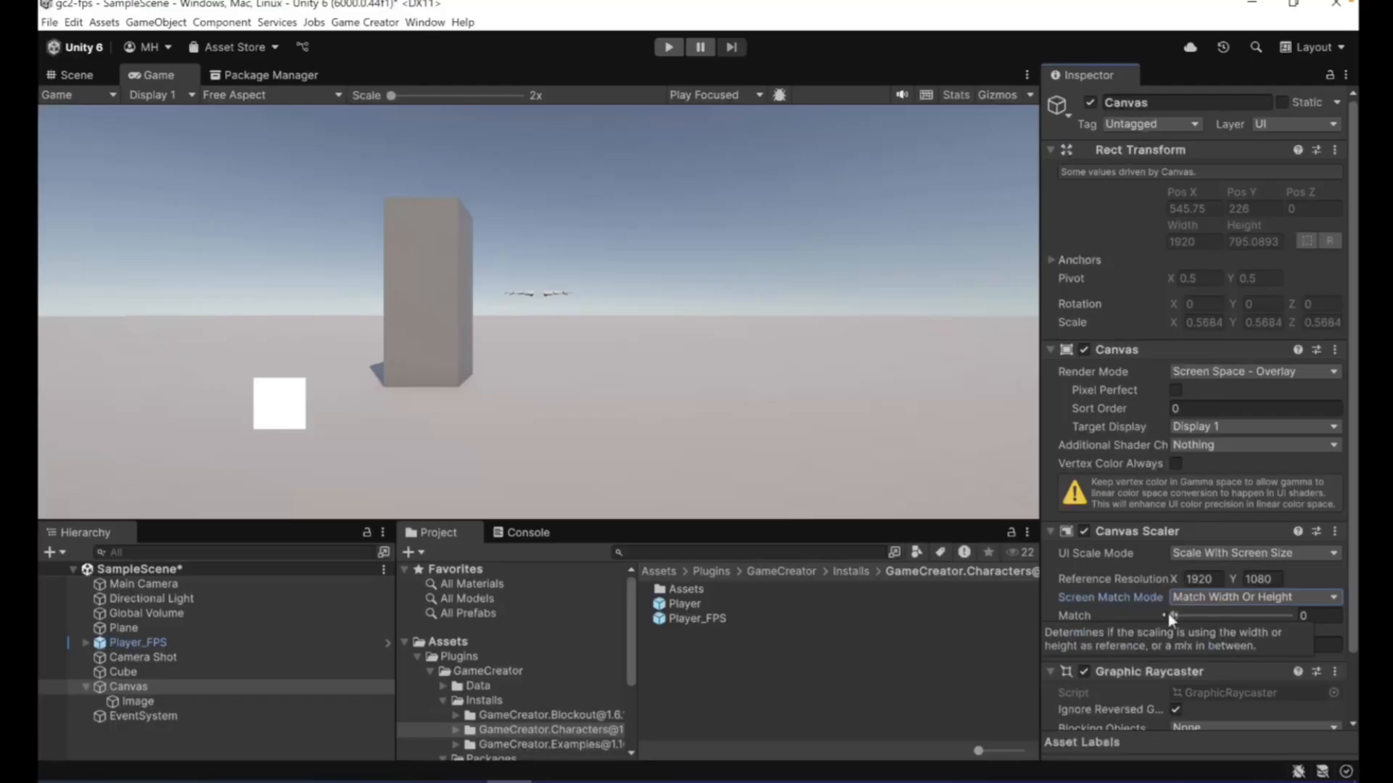
pyautogui.moveTo(1168, 613); pyautogui.dragTo(1298, 615)
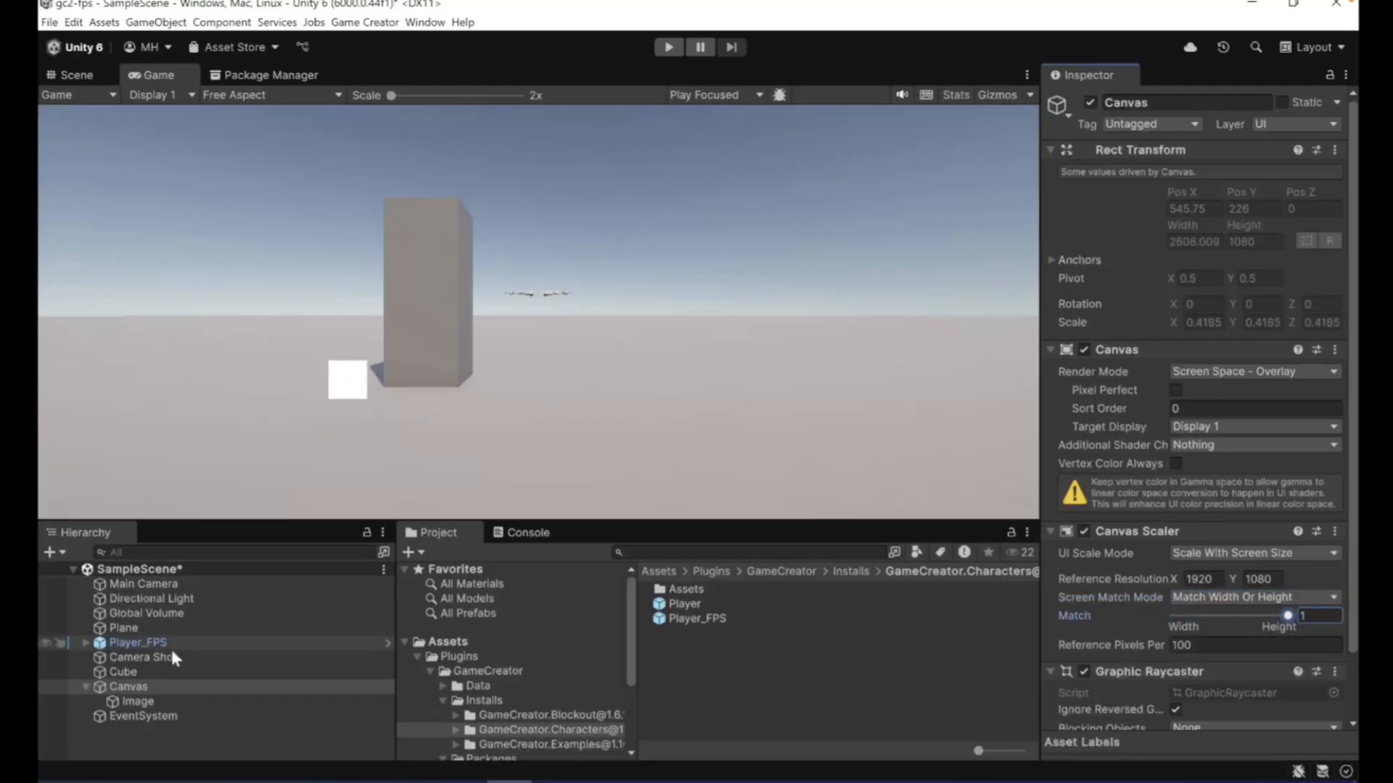
# - Anchor the Canvas's Image to middle center at position X 0, Y 0, with width and height 10
pyautogui.click(141, 700)
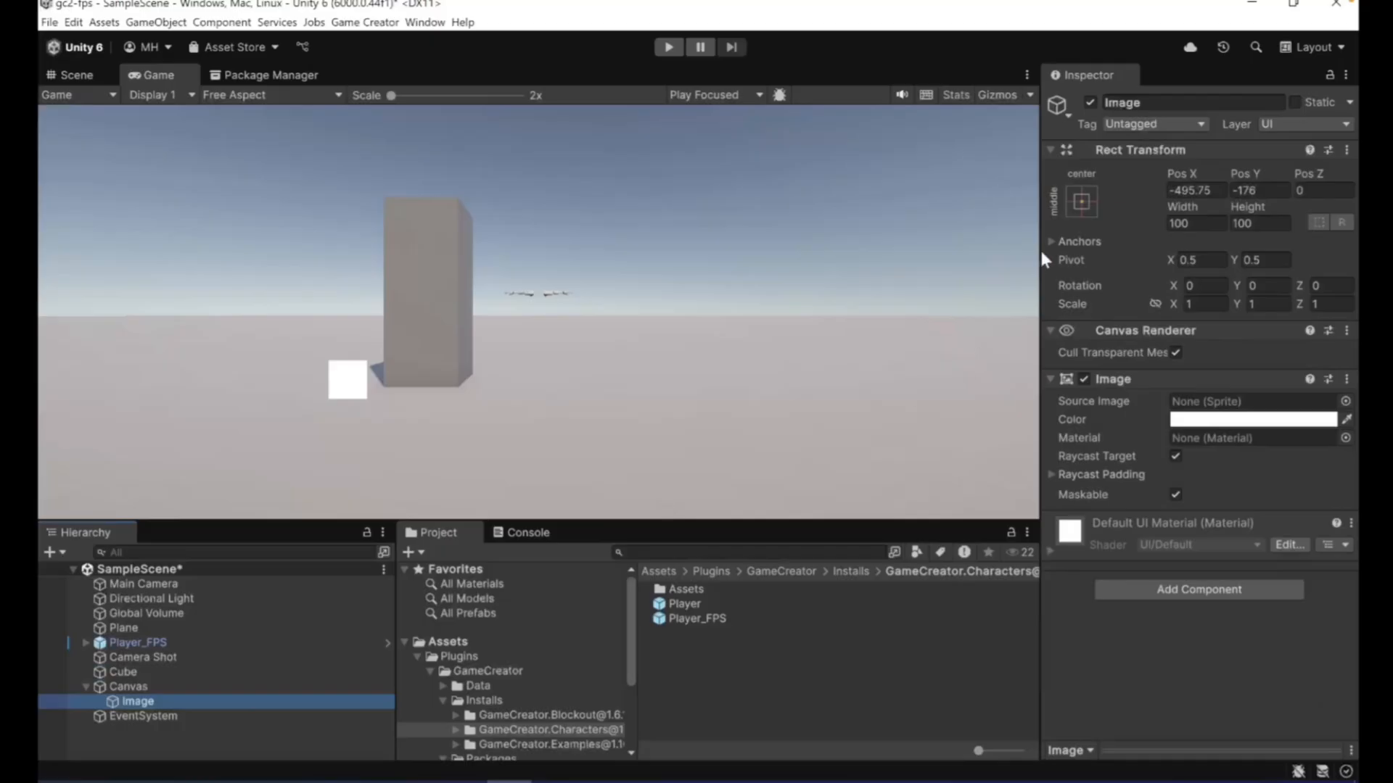
pyautogui.click(1082, 202)
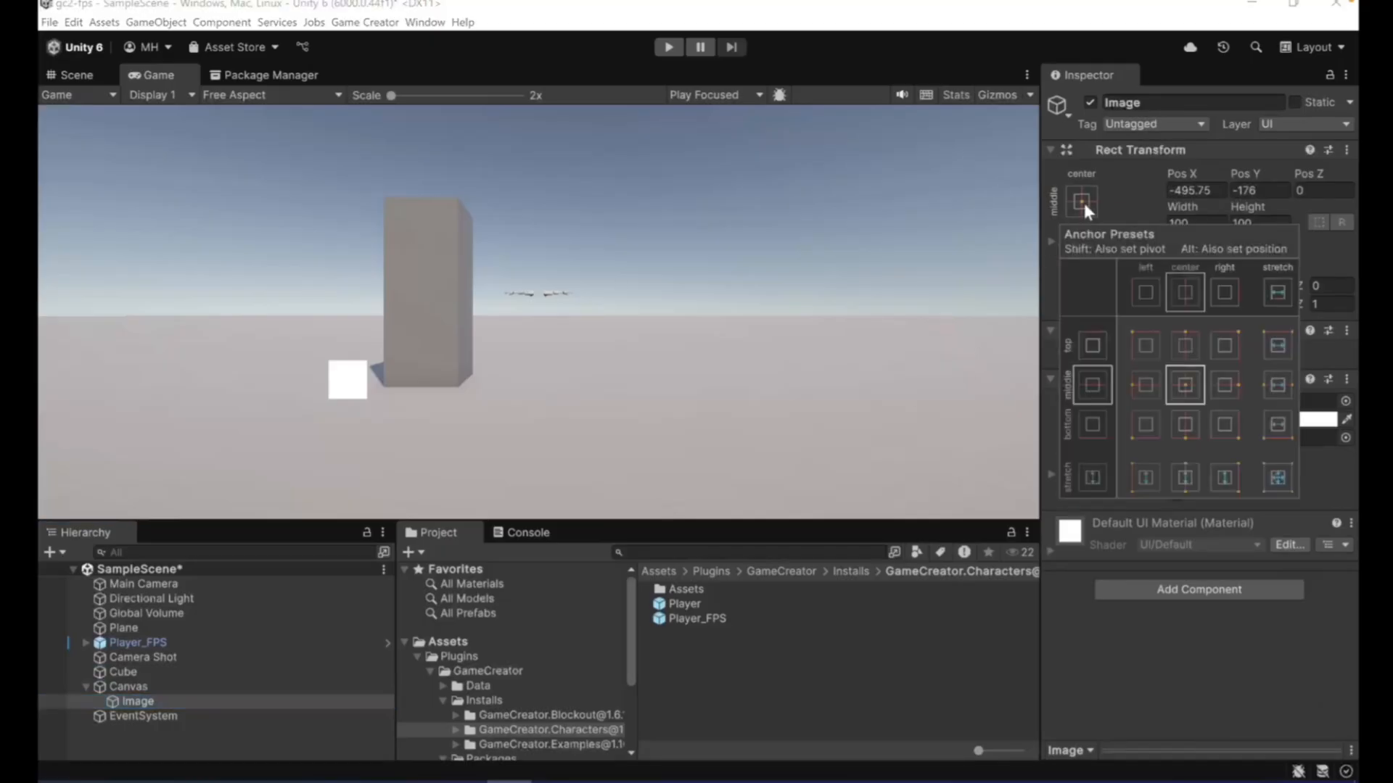
pyautogui.click(1186, 381)
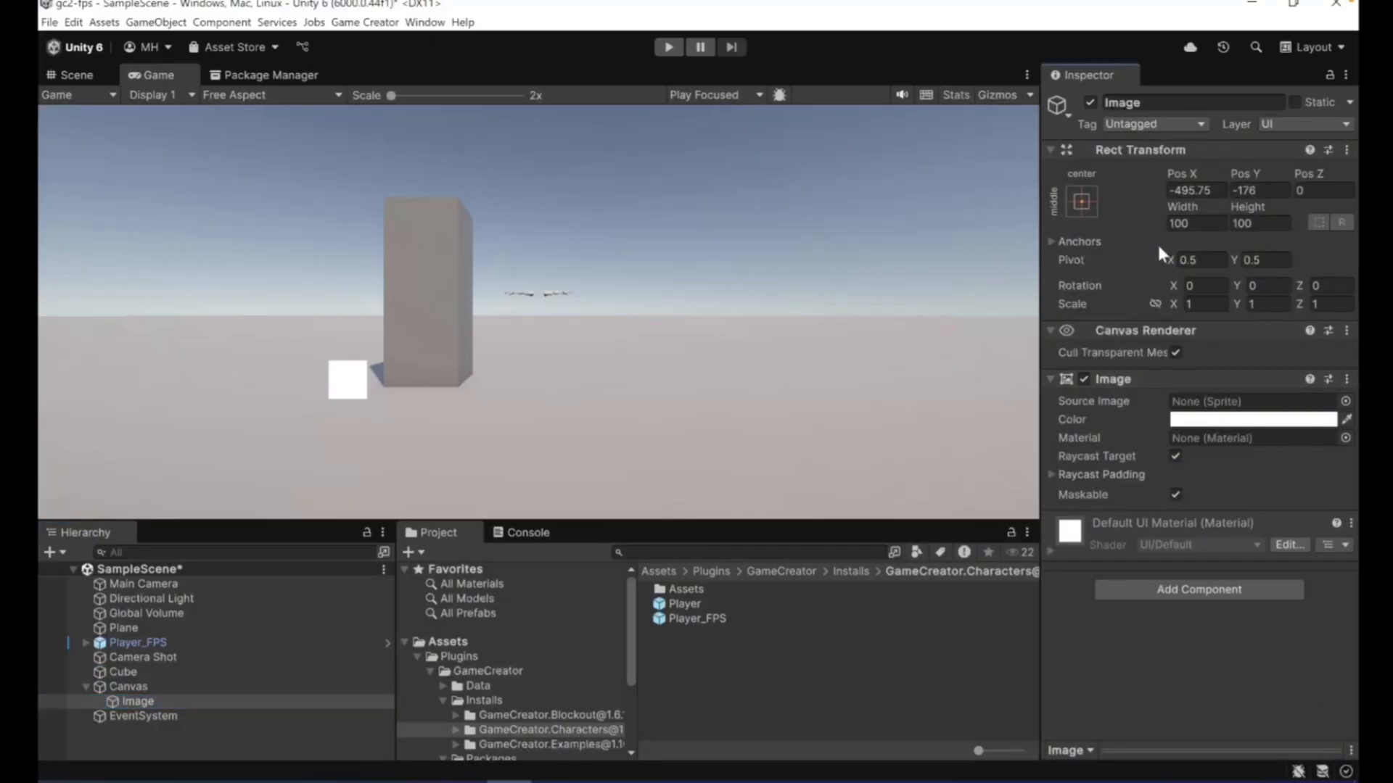
pyautogui.write('0')
pyautogui.press('Tab')
pyautogui.write('0')
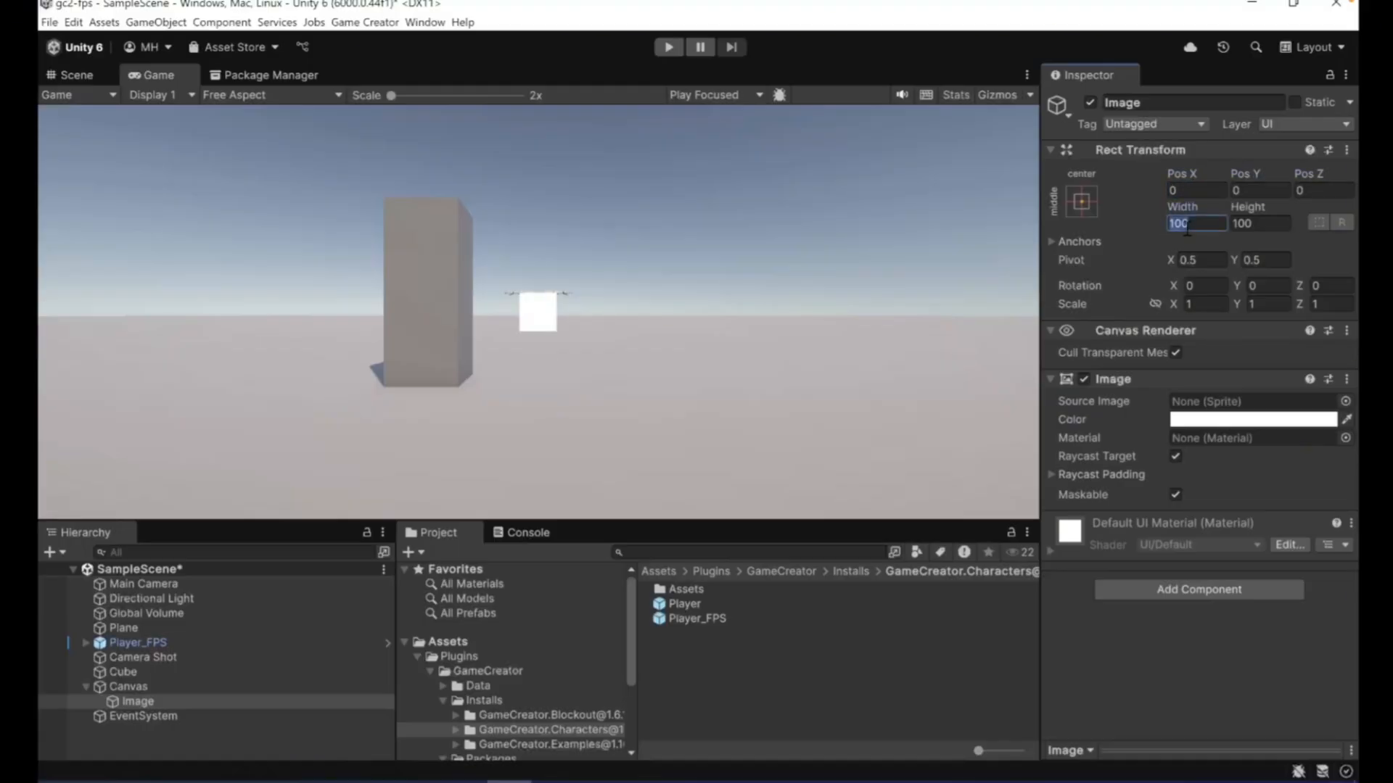
pyautogui.write('10')
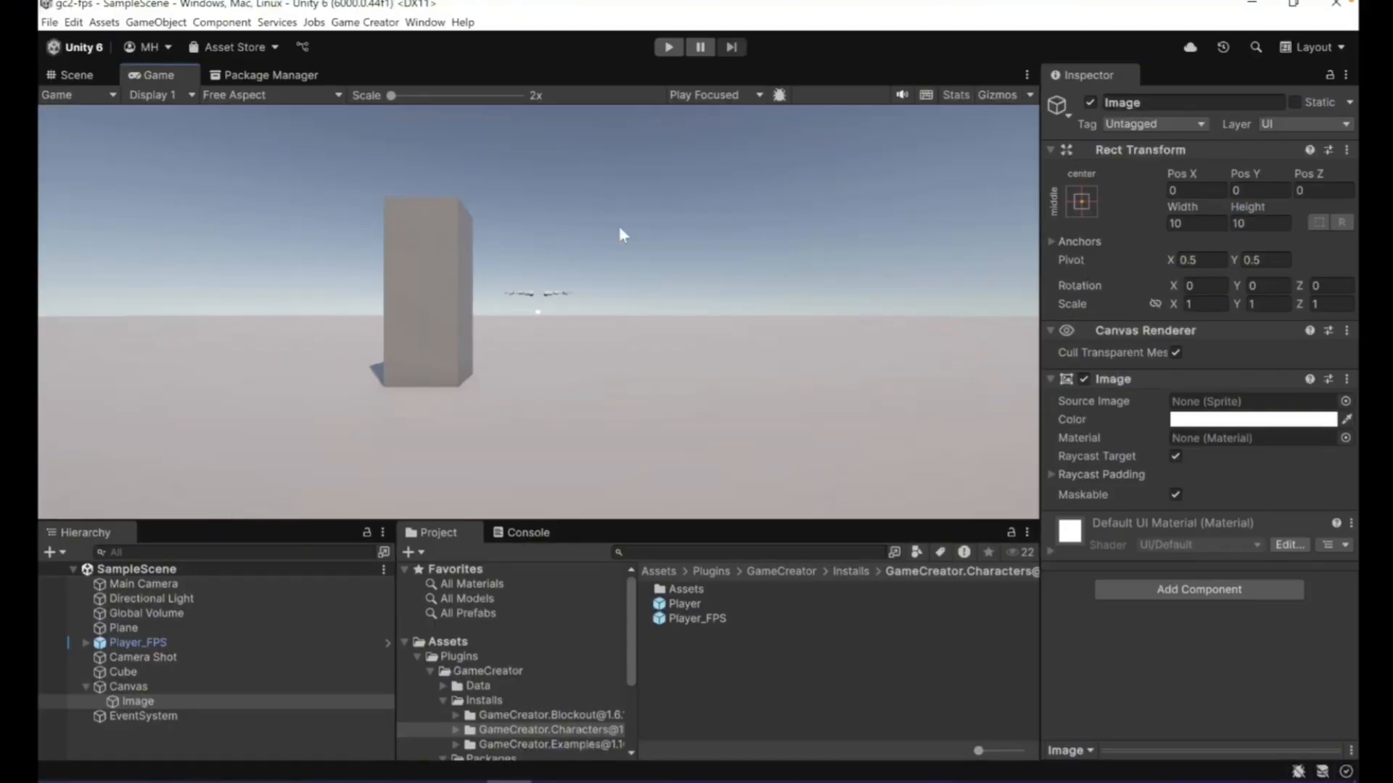
# - Play-test the first-person view with the center dot by walking around the cube, and stop the playback
pyautogui.click(668, 48)
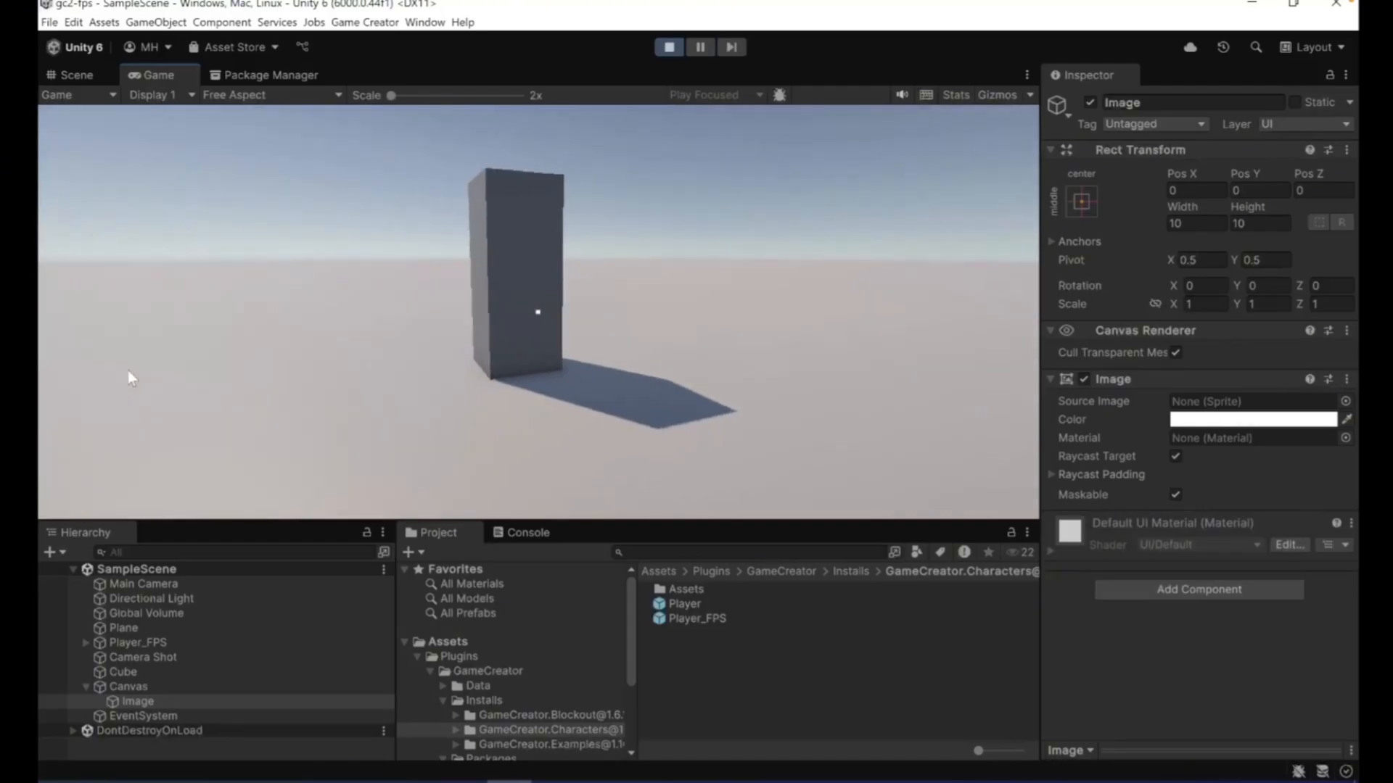
pyautogui.press('w')
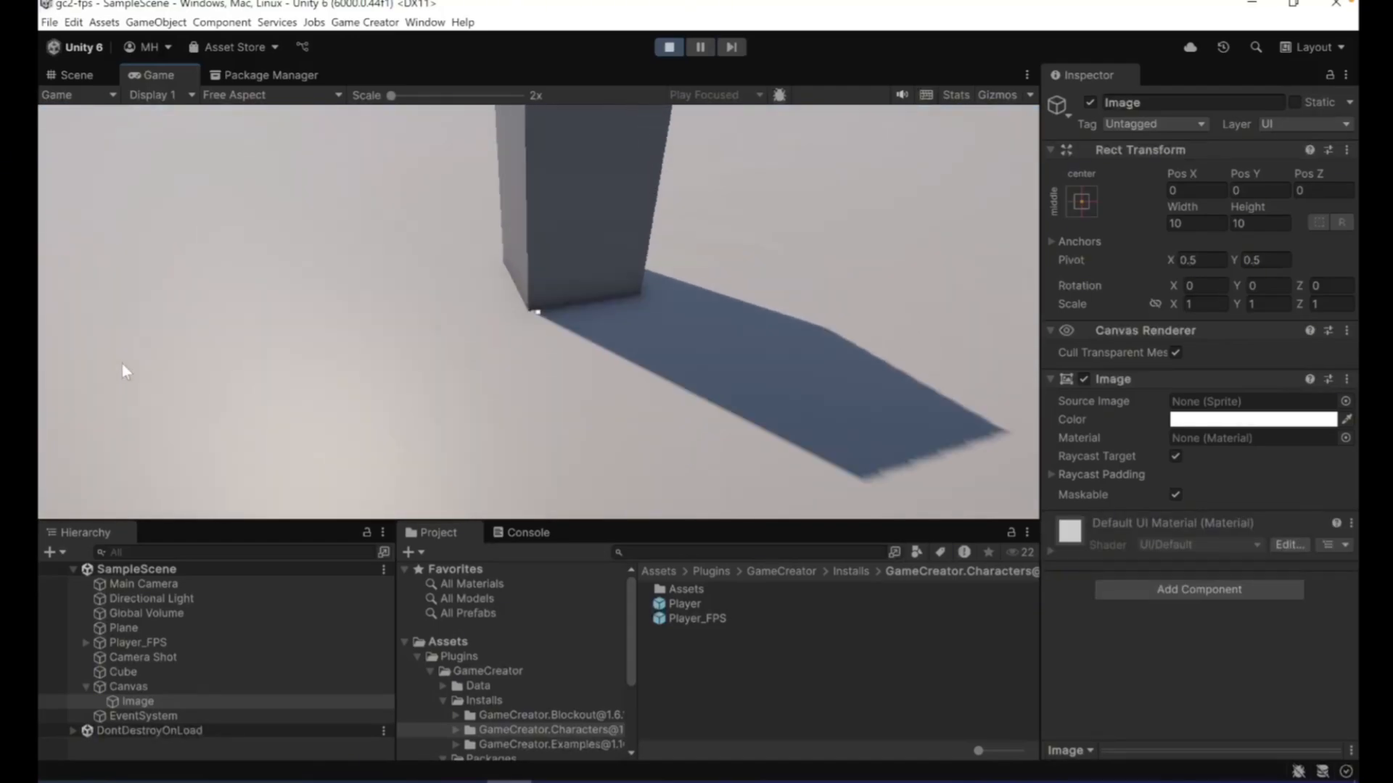
pyautogui.press('w')
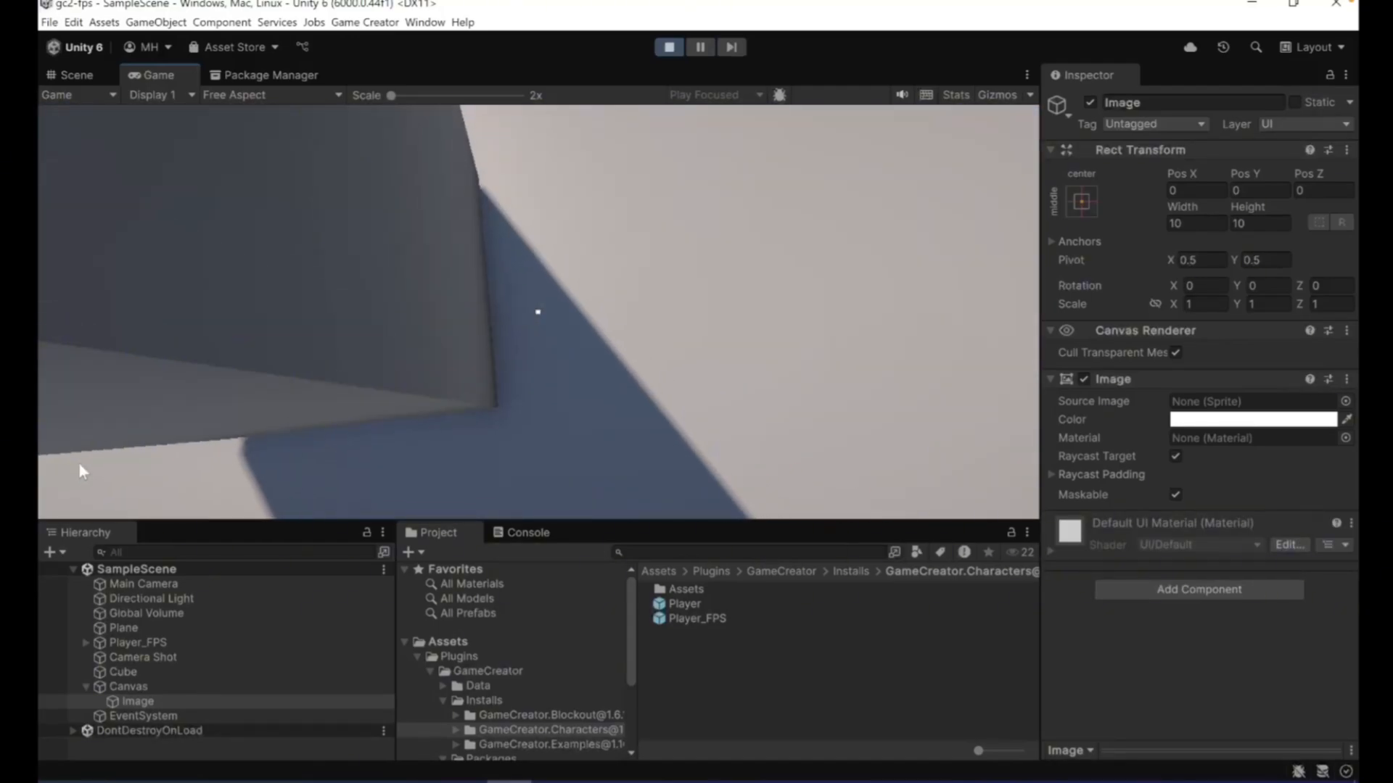
pyautogui.press('s')
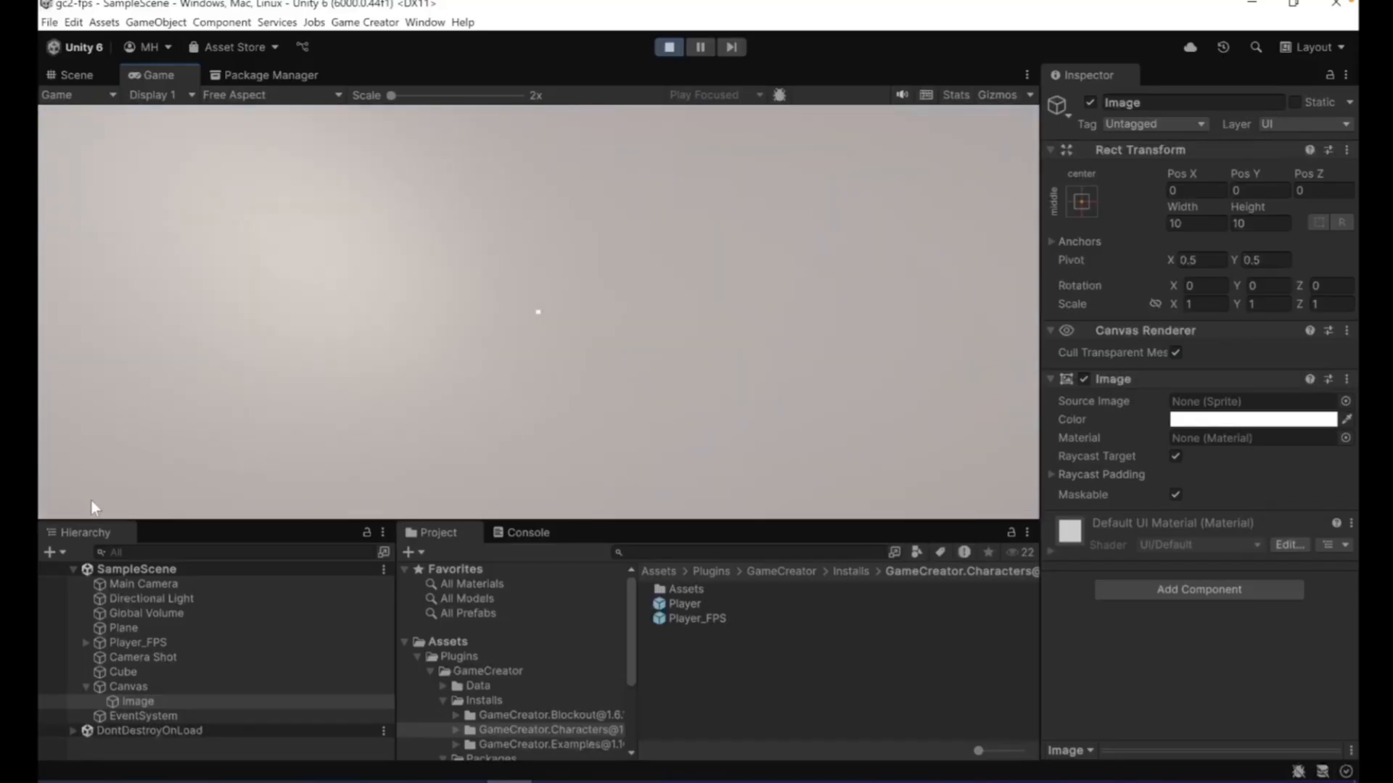
pyautogui.press('w')
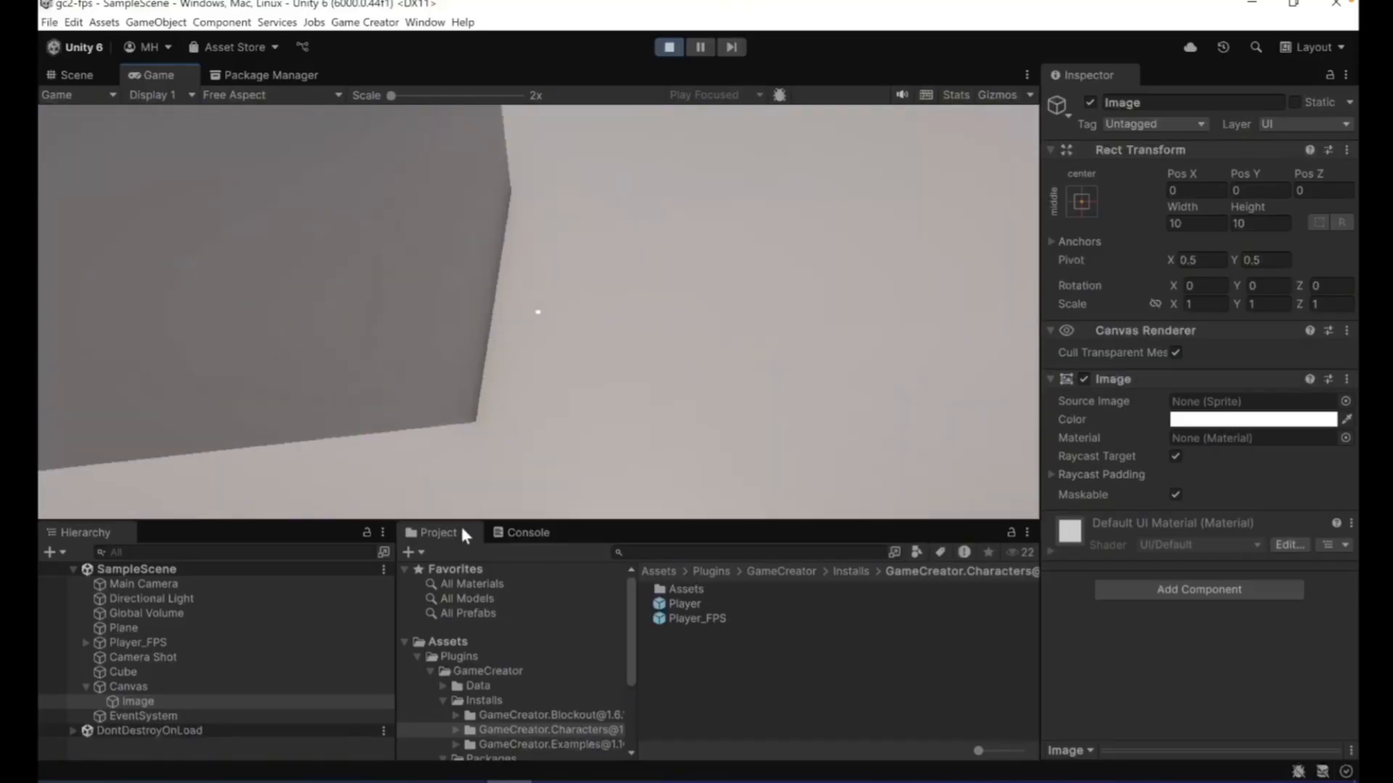
pyautogui.press('w')
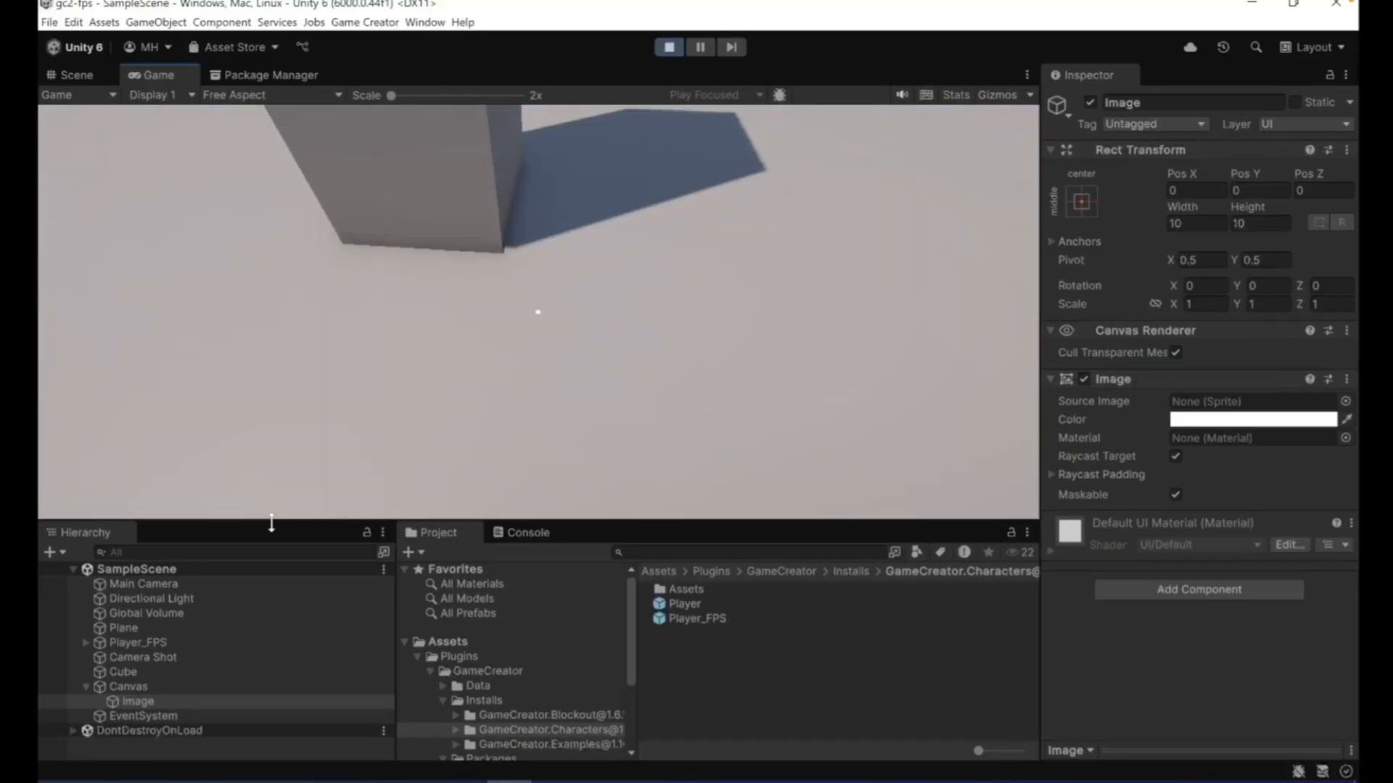
pyautogui.press('w')
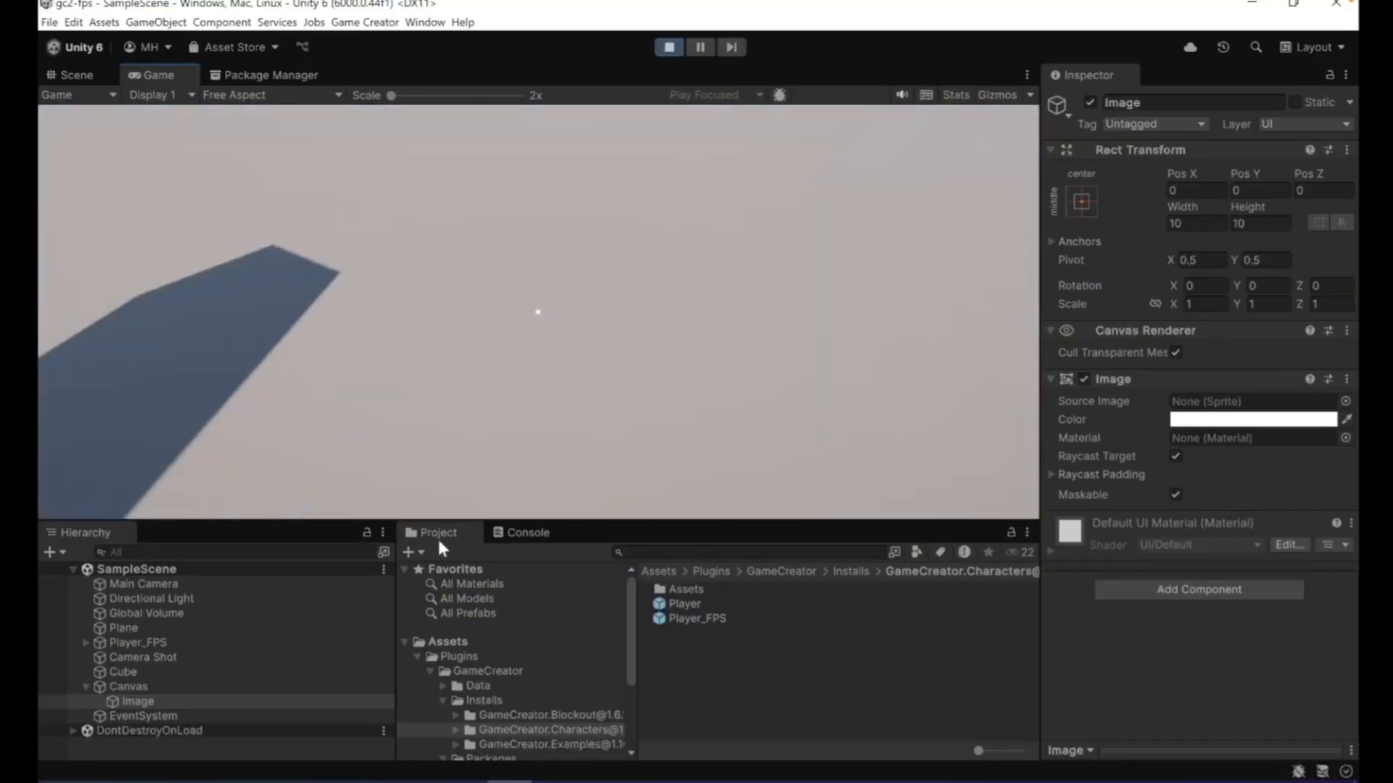
pyautogui.press('w')
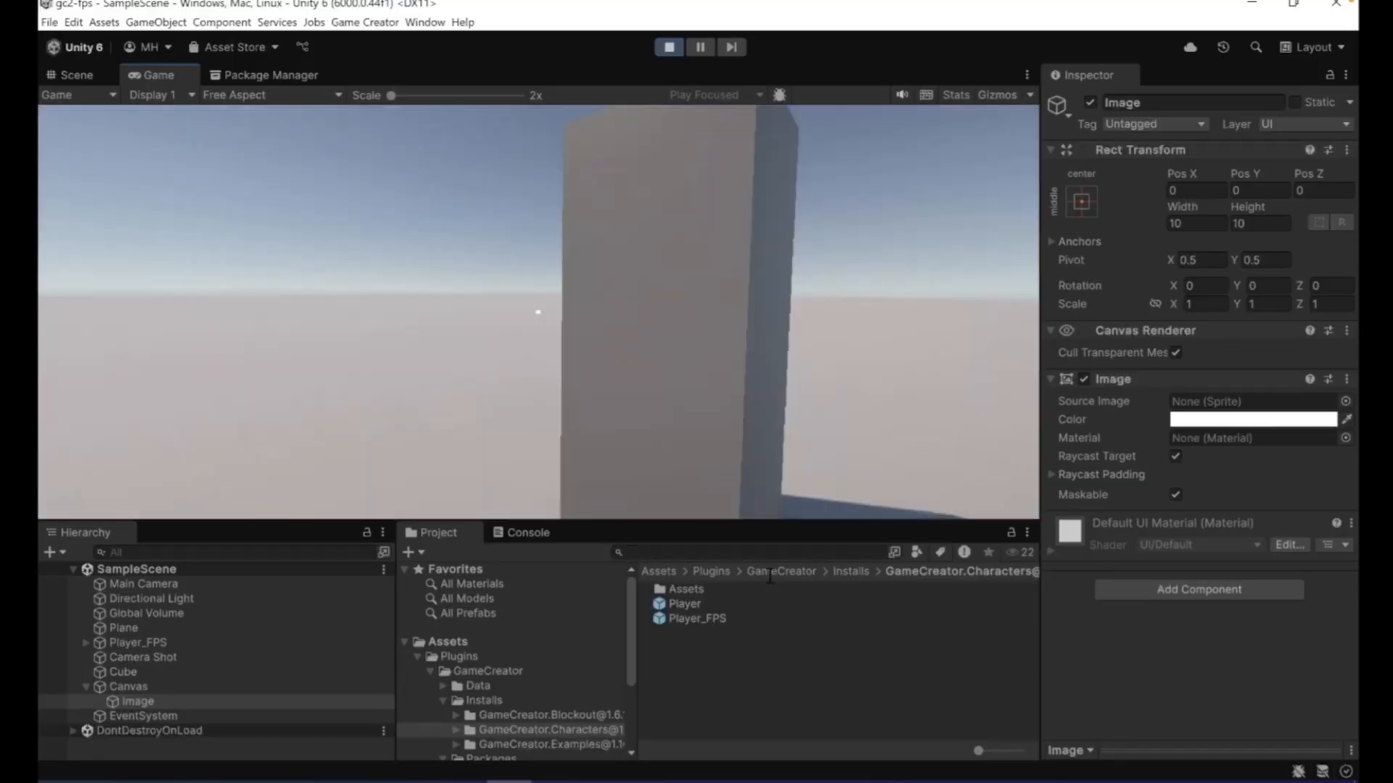
pyautogui.press('w')
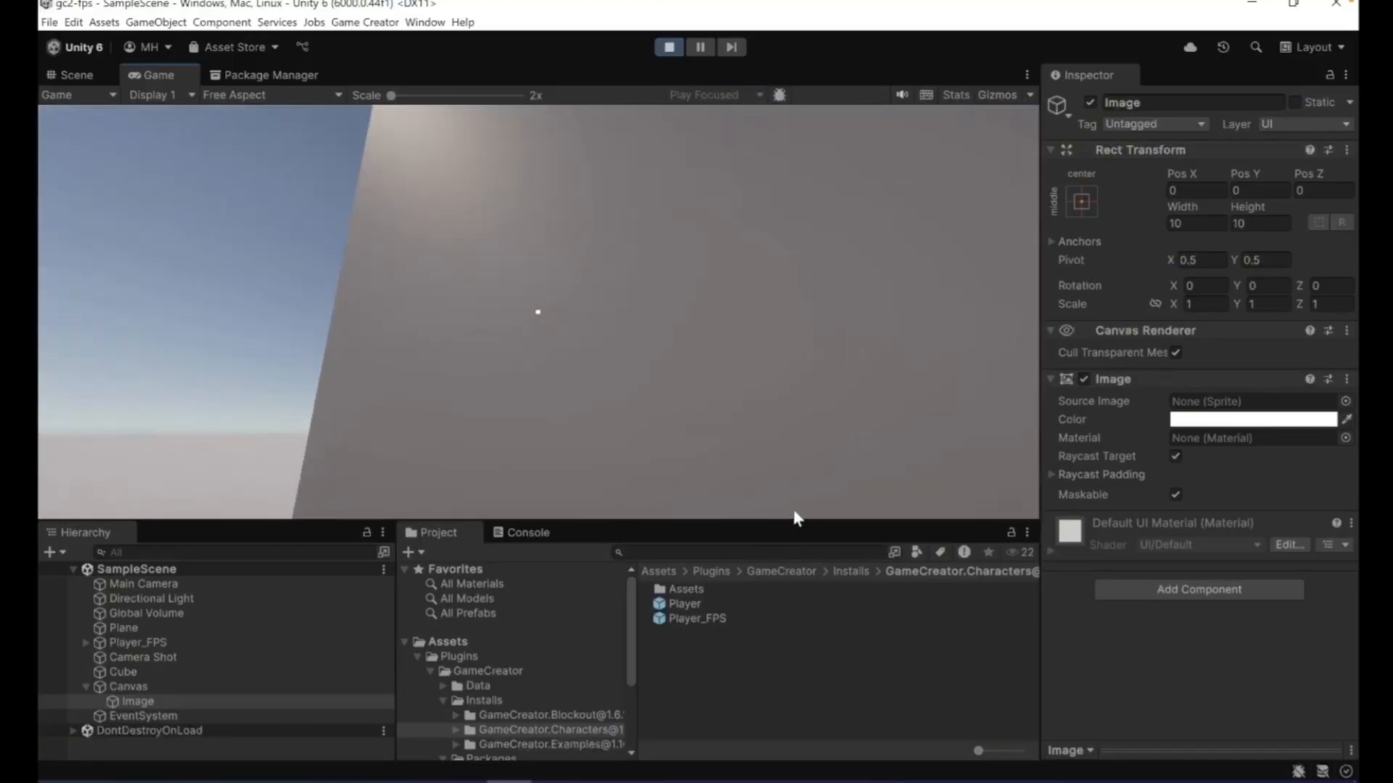
pyautogui.press('s')
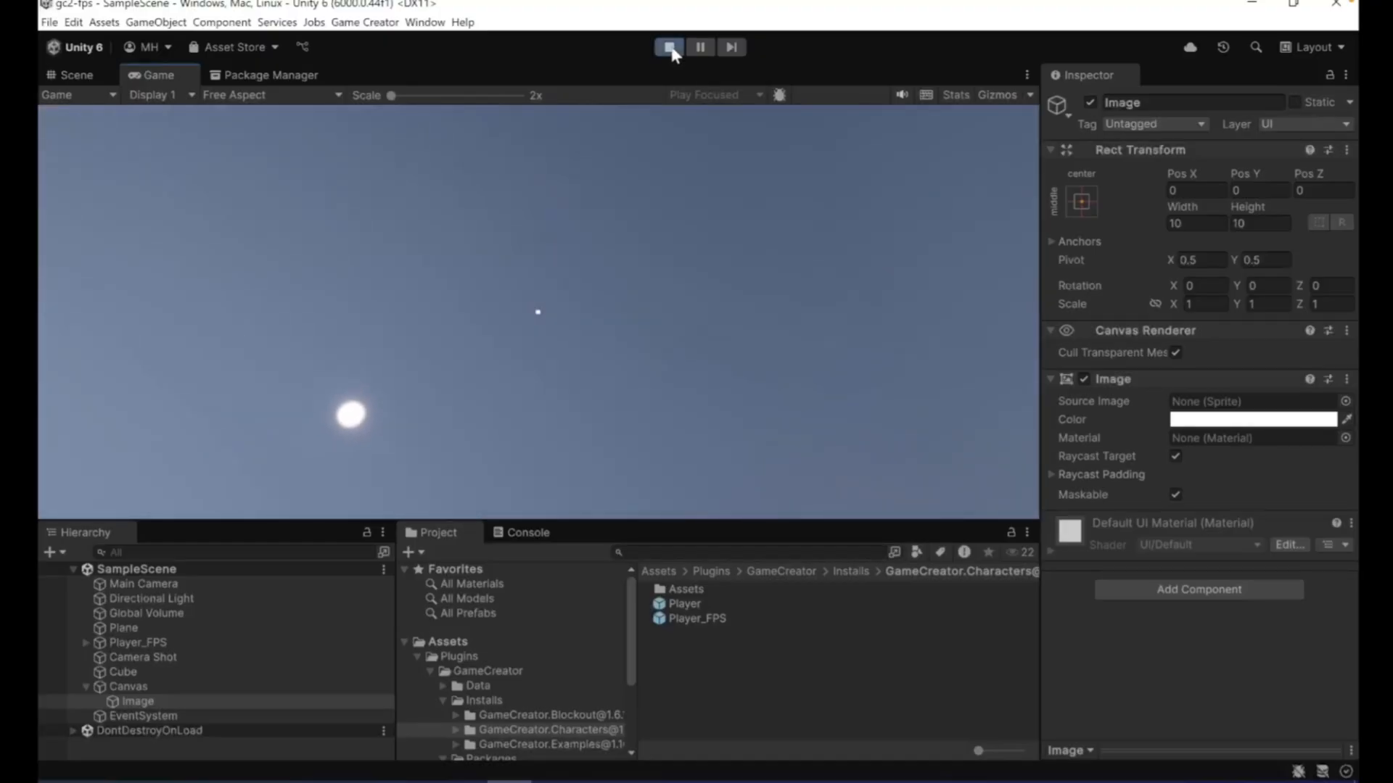
pyautogui.click(668, 47)
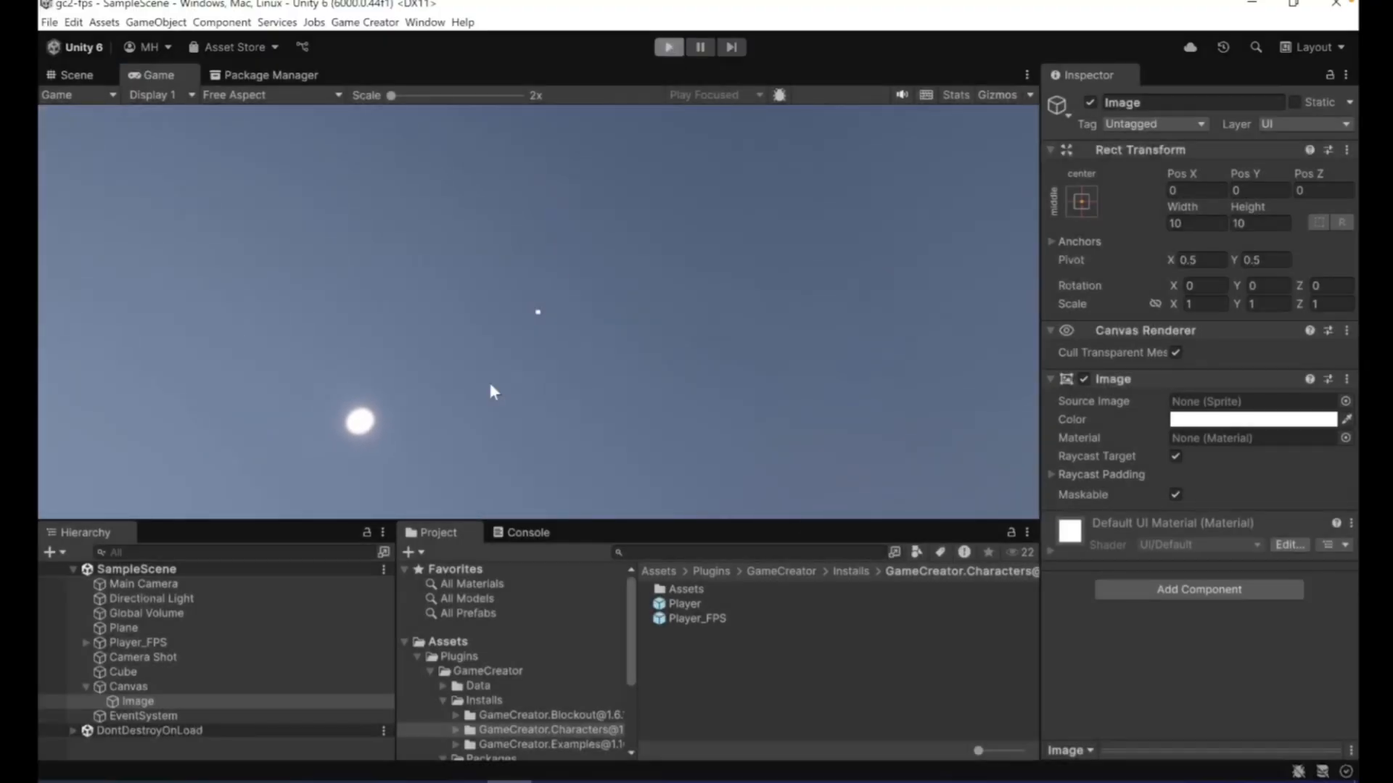
# - Delete Player_FPS from the scene and add the standard Player prefab in its place with Position Y 1
pyautogui.click(131, 644)
pyautogui.rightClick(131, 643)
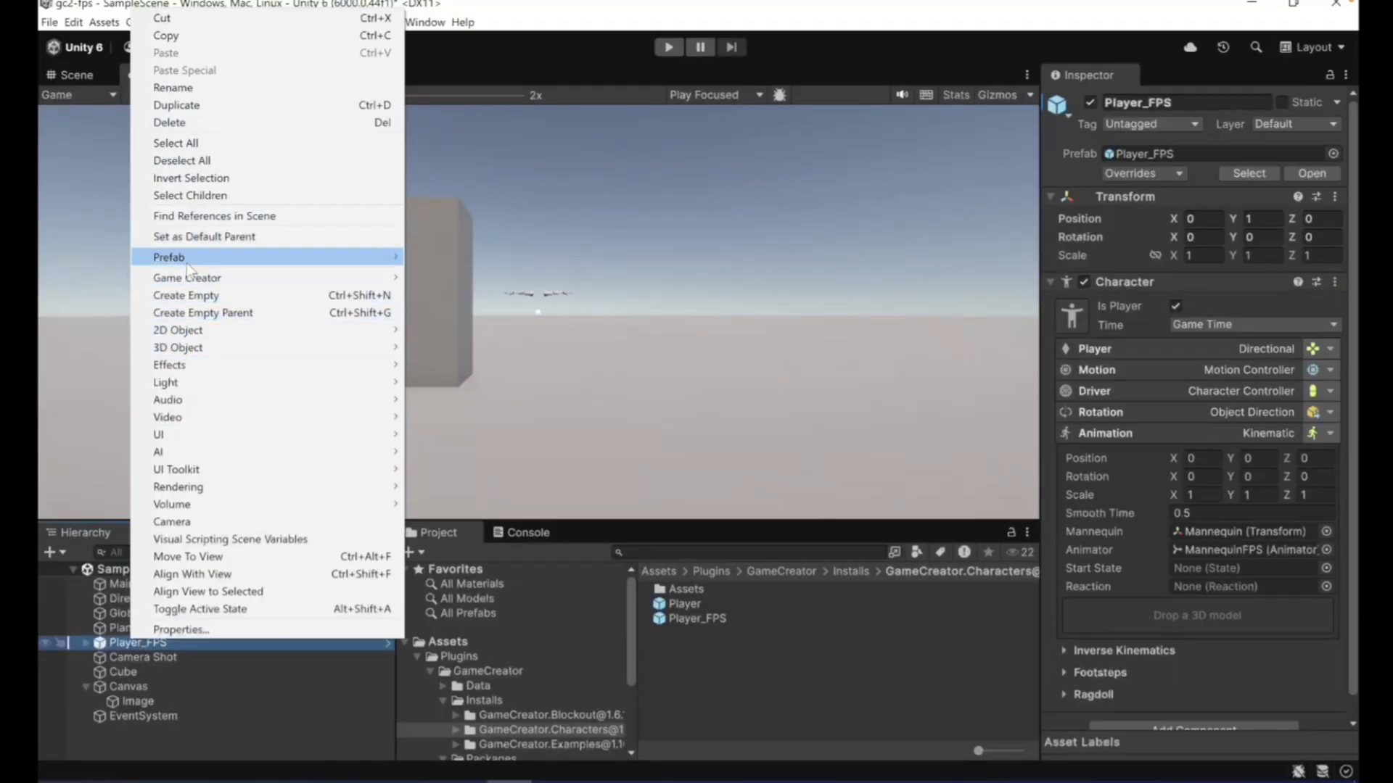
pyautogui.click(194, 123)
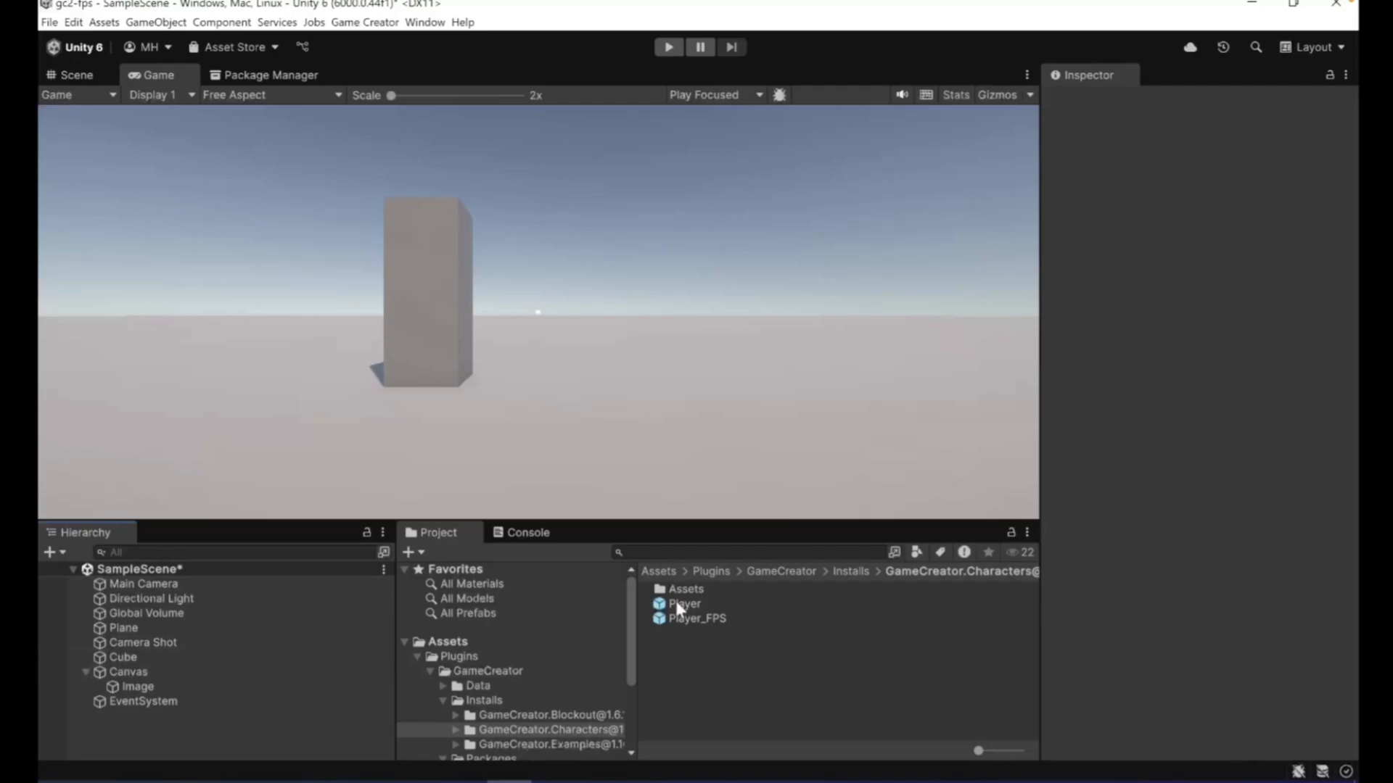
pyautogui.moveTo(677, 602); pyautogui.dragTo(120, 718)
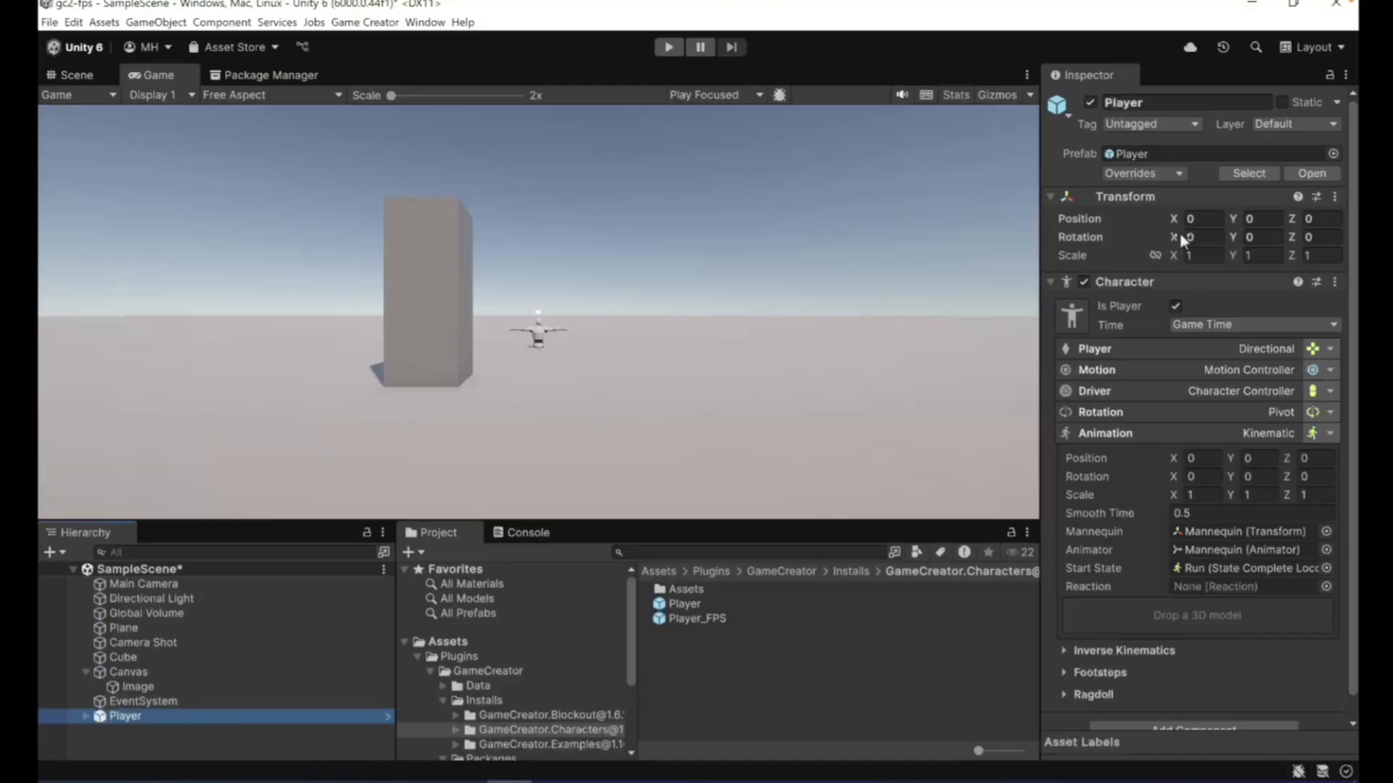
pyautogui.click(1269, 218)
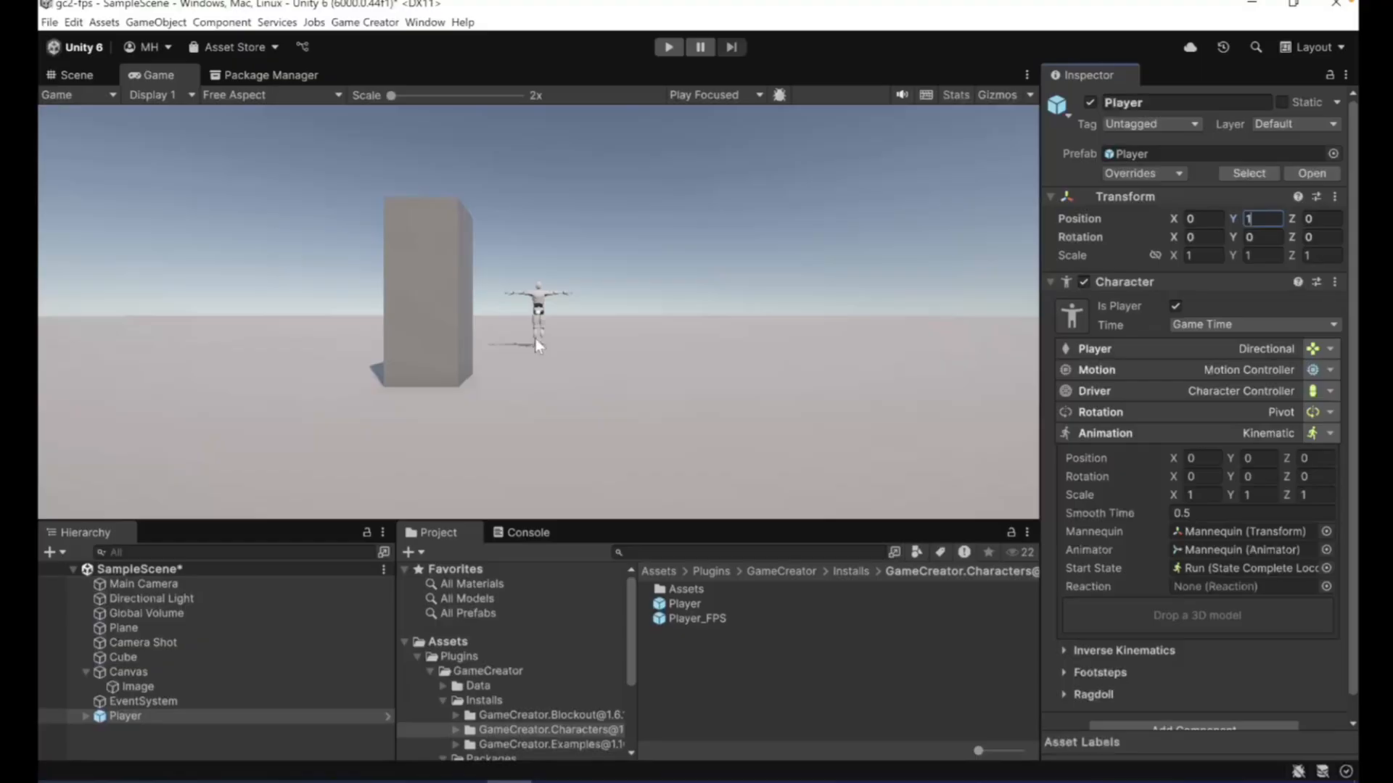
# - Move the Player in the Scene view to about X -1.364, Z -17.71 and expand its hierarchy
pyautogui.click(69, 69)
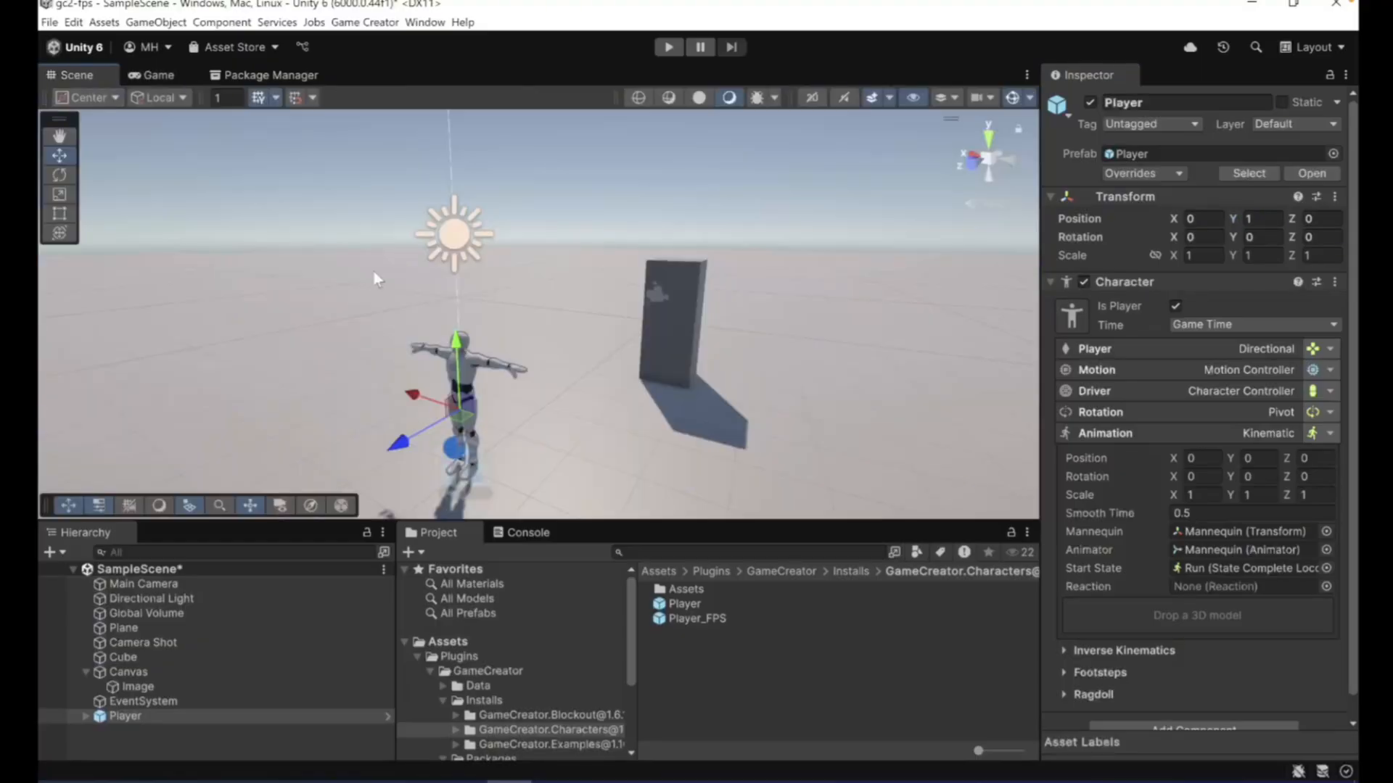
pyautogui.moveTo(399, 445); pyautogui.dragTo(664, 174)
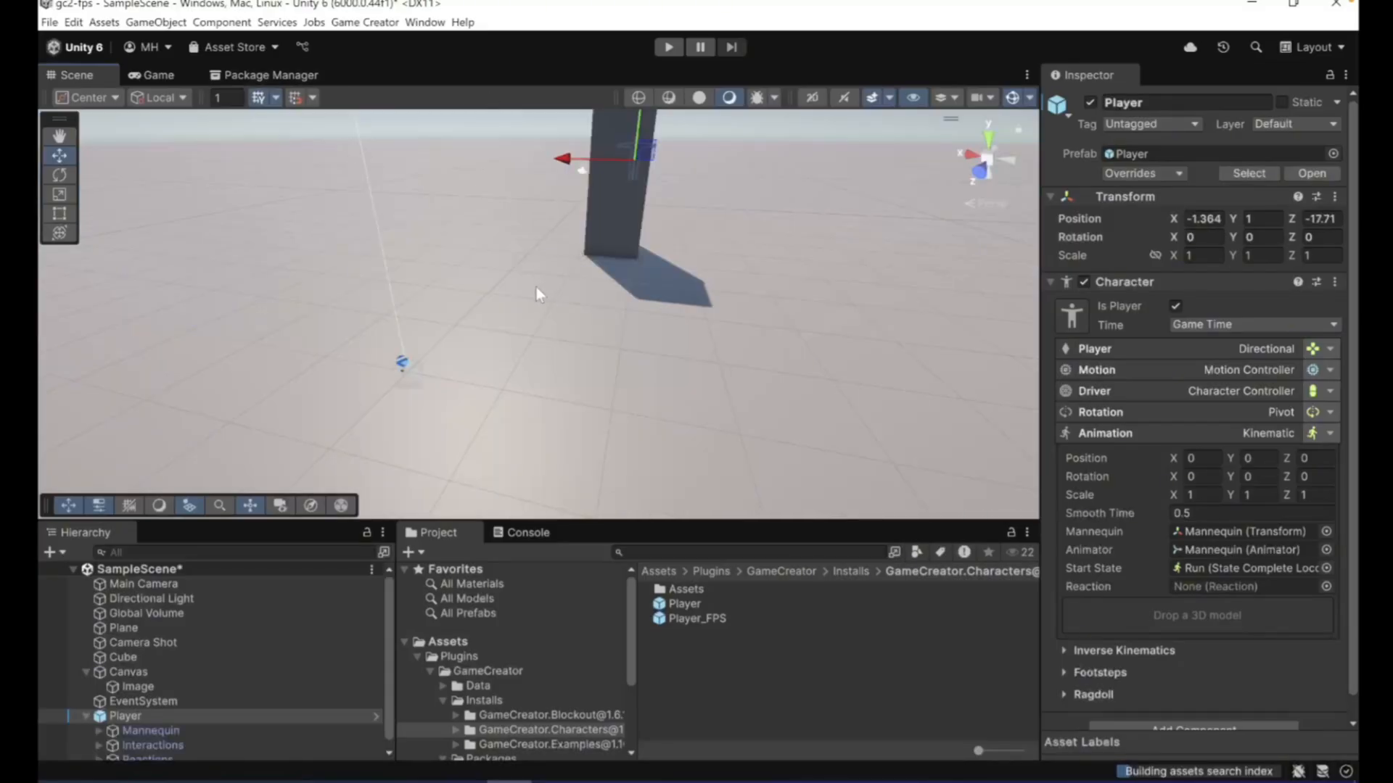
pyautogui.scroll(-1, 1151, 360)
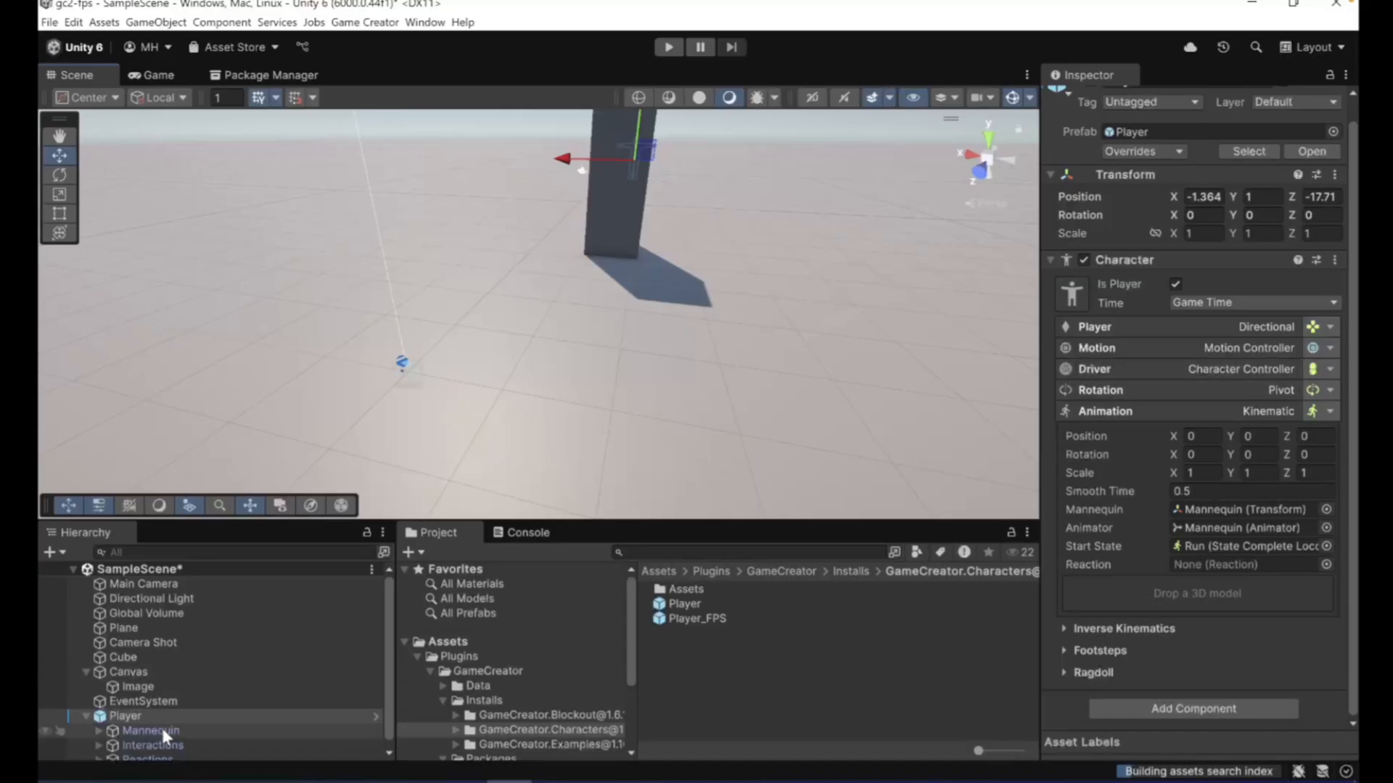
pyautogui.scroll(-1, 126, 699)
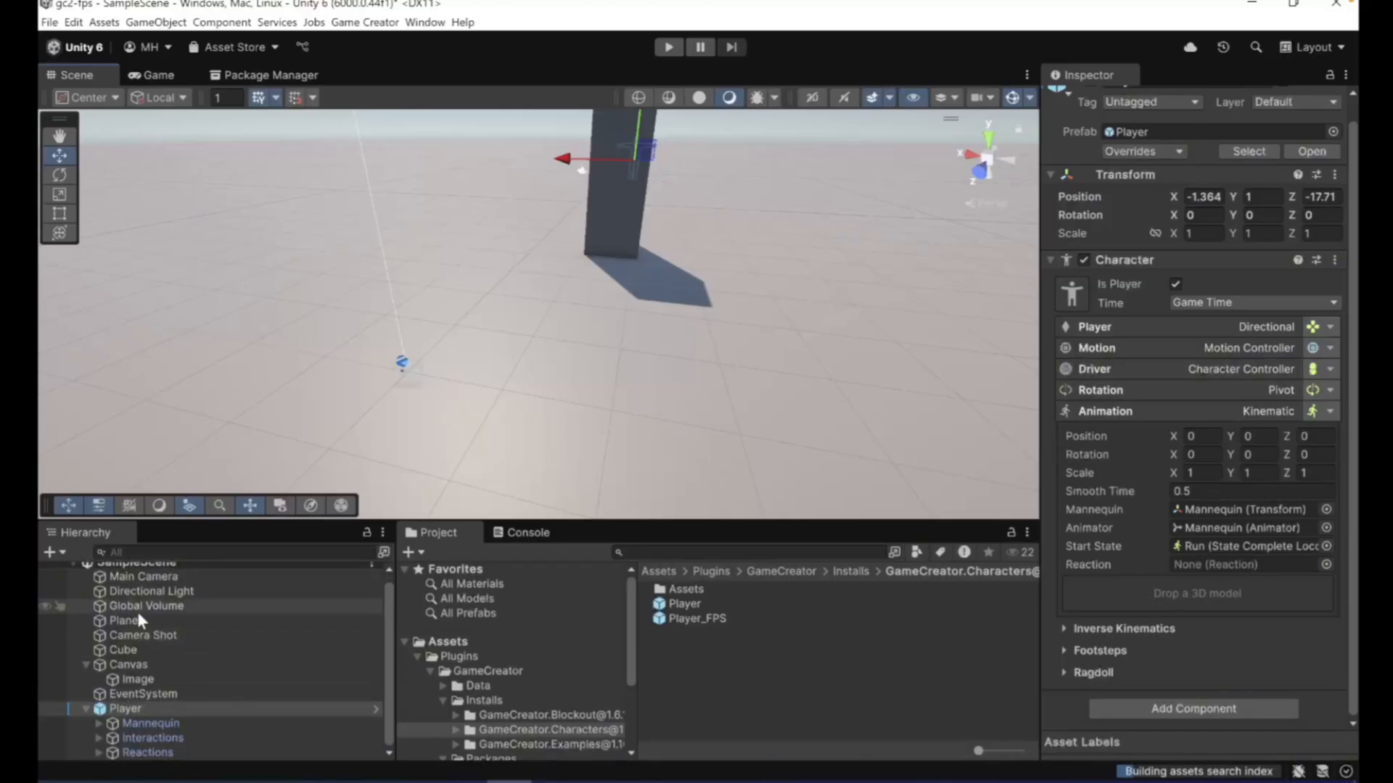
# - Select the Camera Shot, play-test the first-person view with the Player by walking toward the cube and looking around, and stop the playback
pyautogui.click(138, 637)
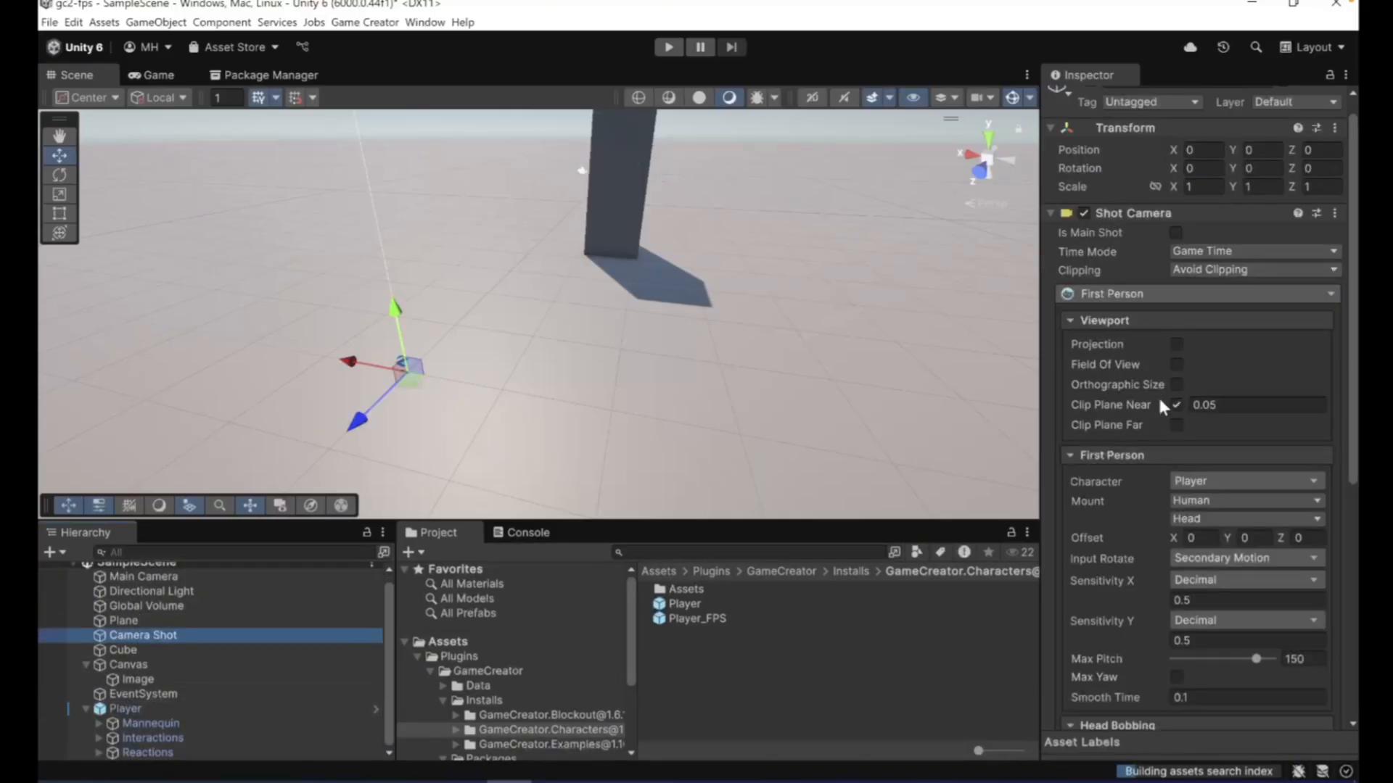
pyautogui.click(666, 49)
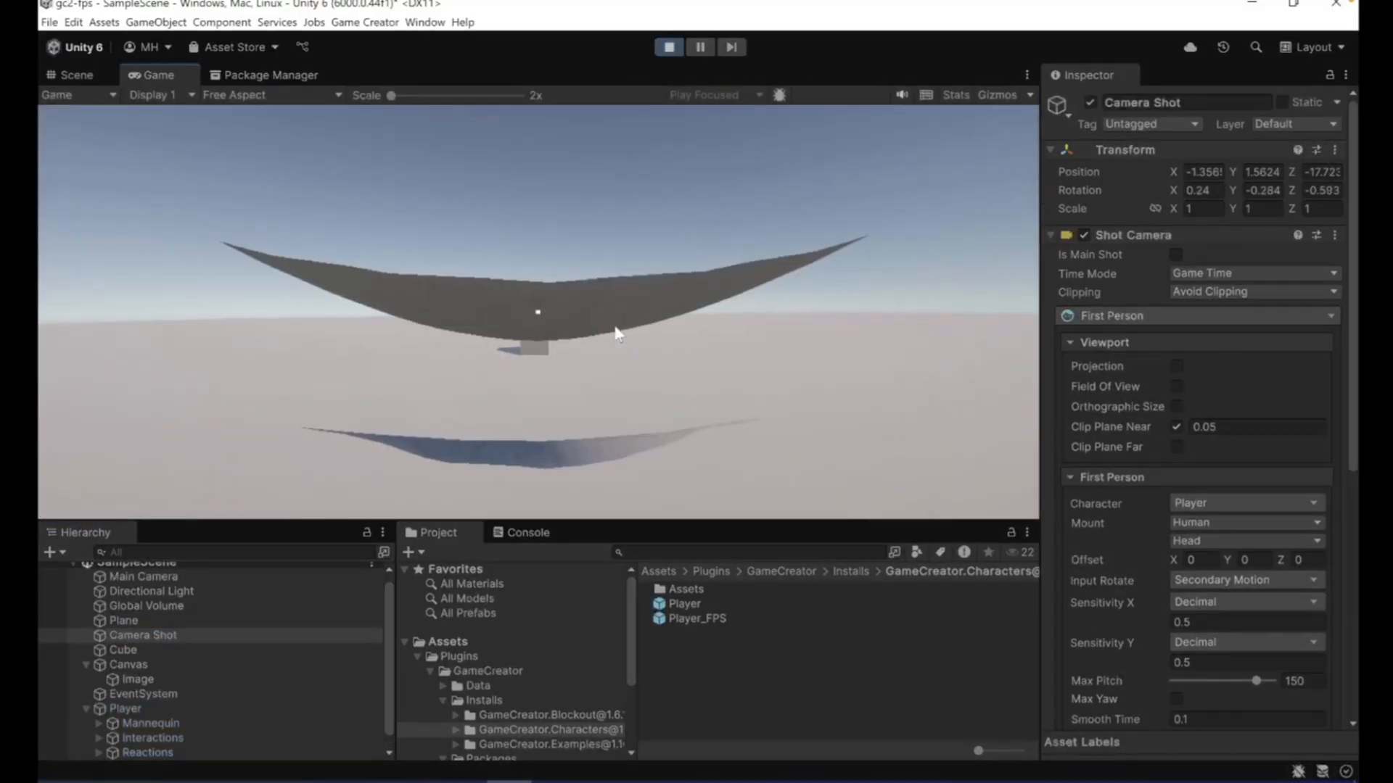
pyautogui.press('w')
pyautogui.press('w')
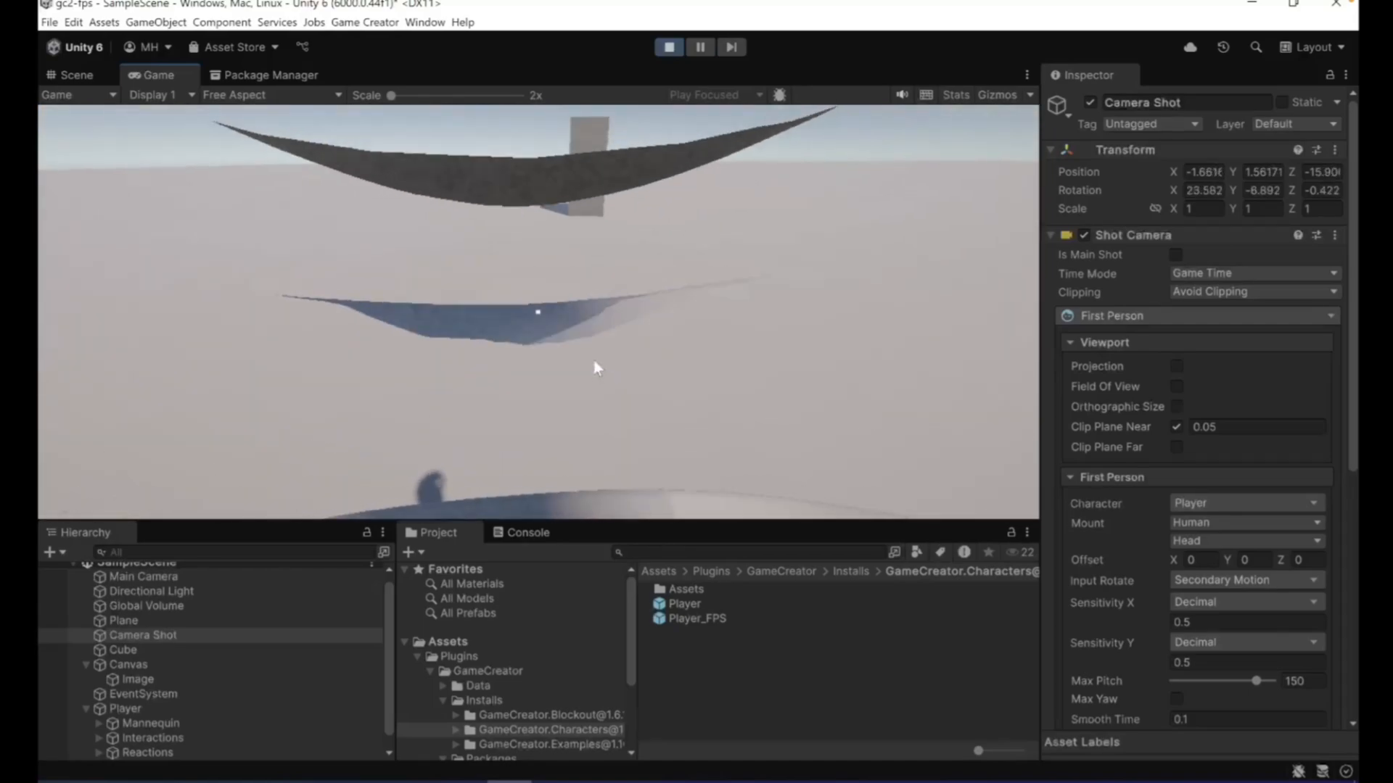
pyautogui.press('w')
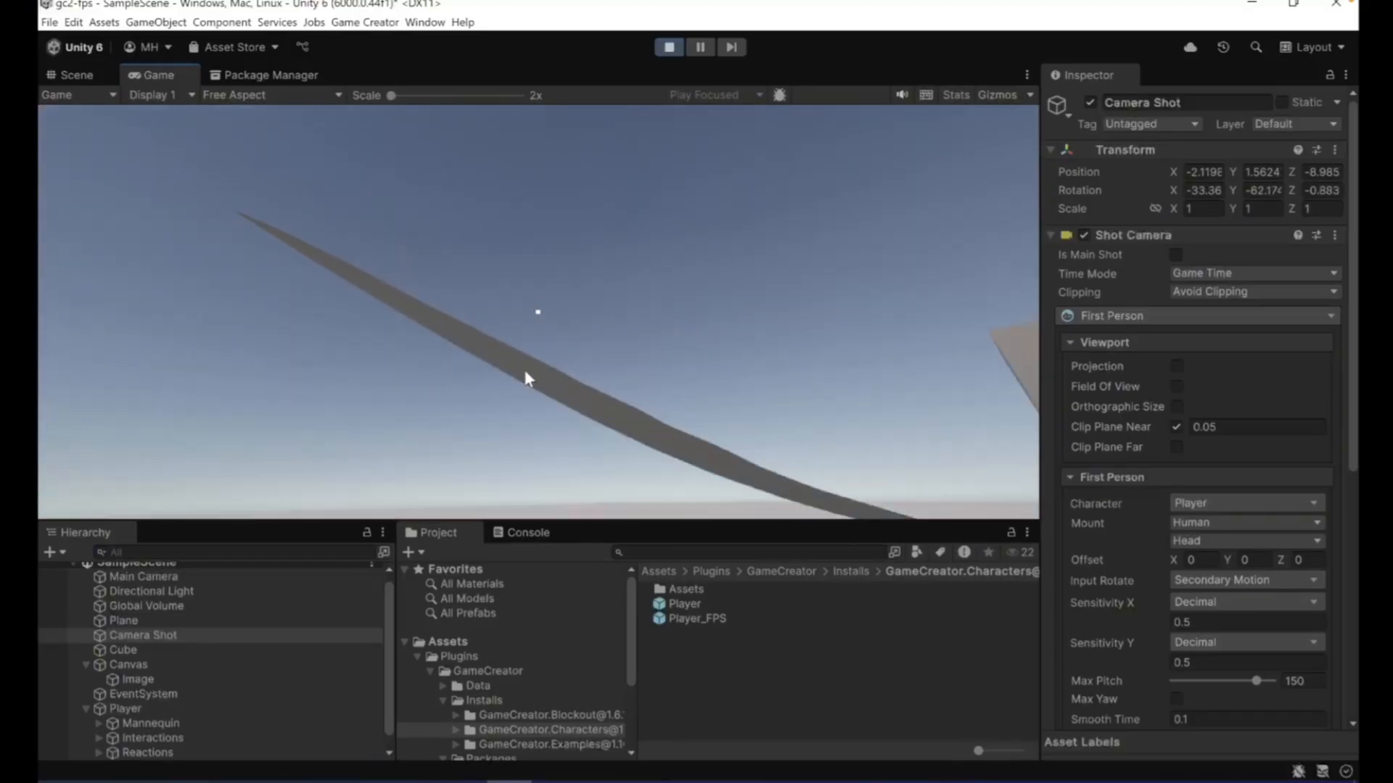
pyautogui.press('w')
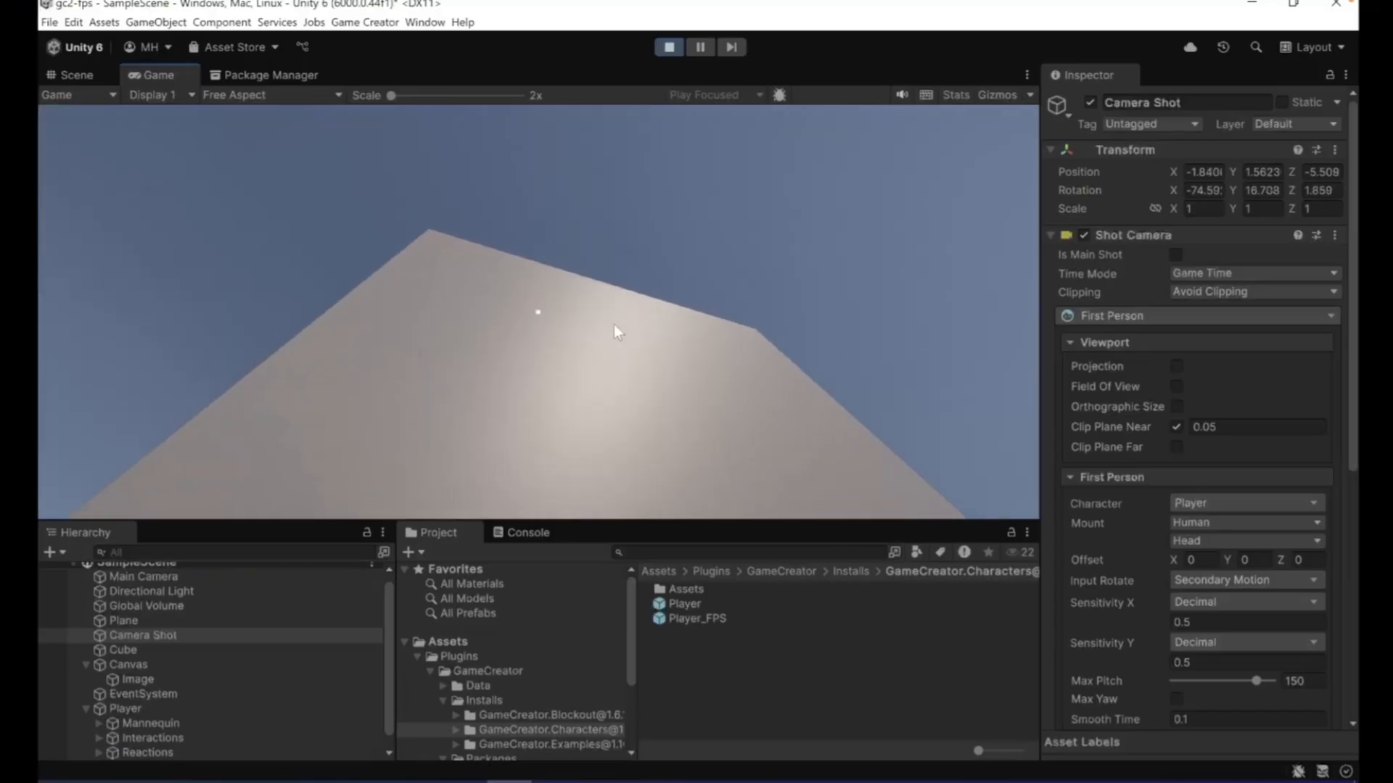
pyautogui.press('s')
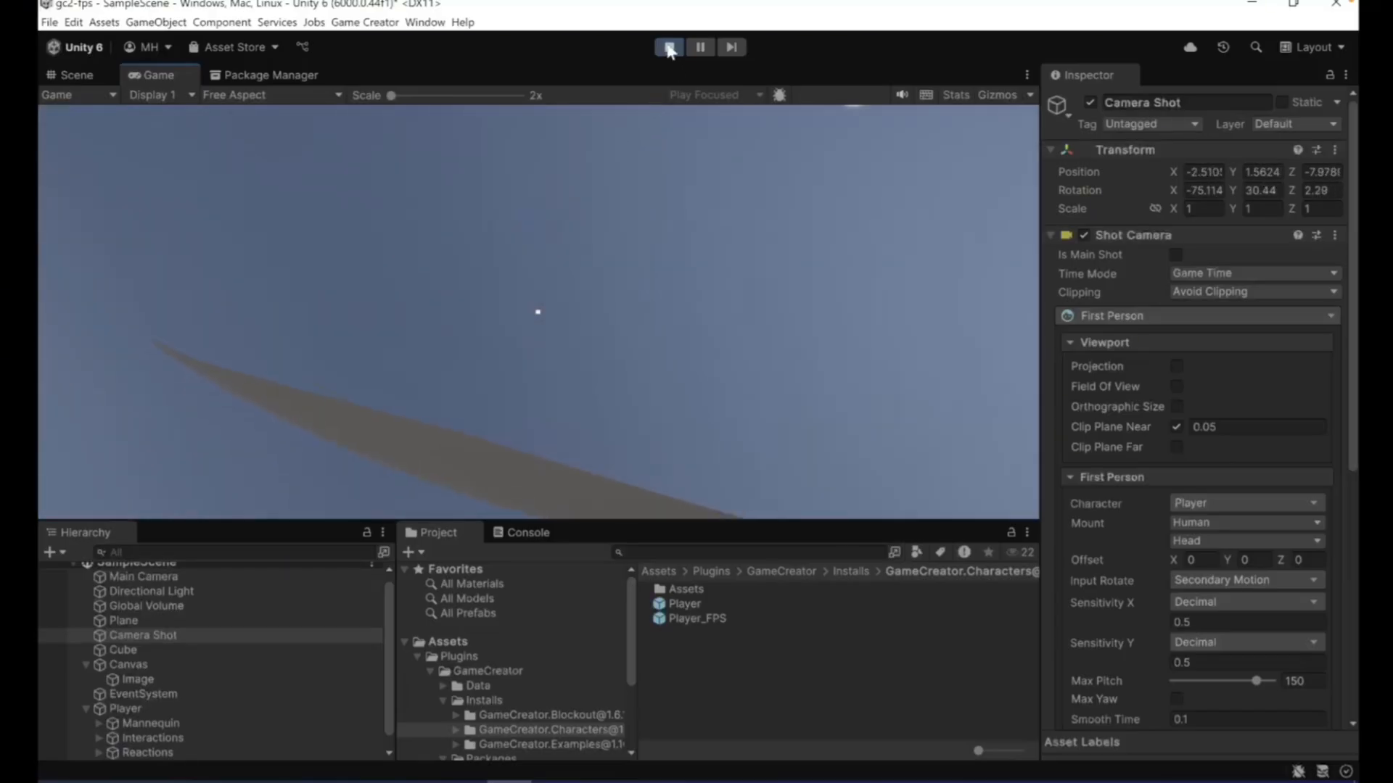
pyautogui.click(668, 46)
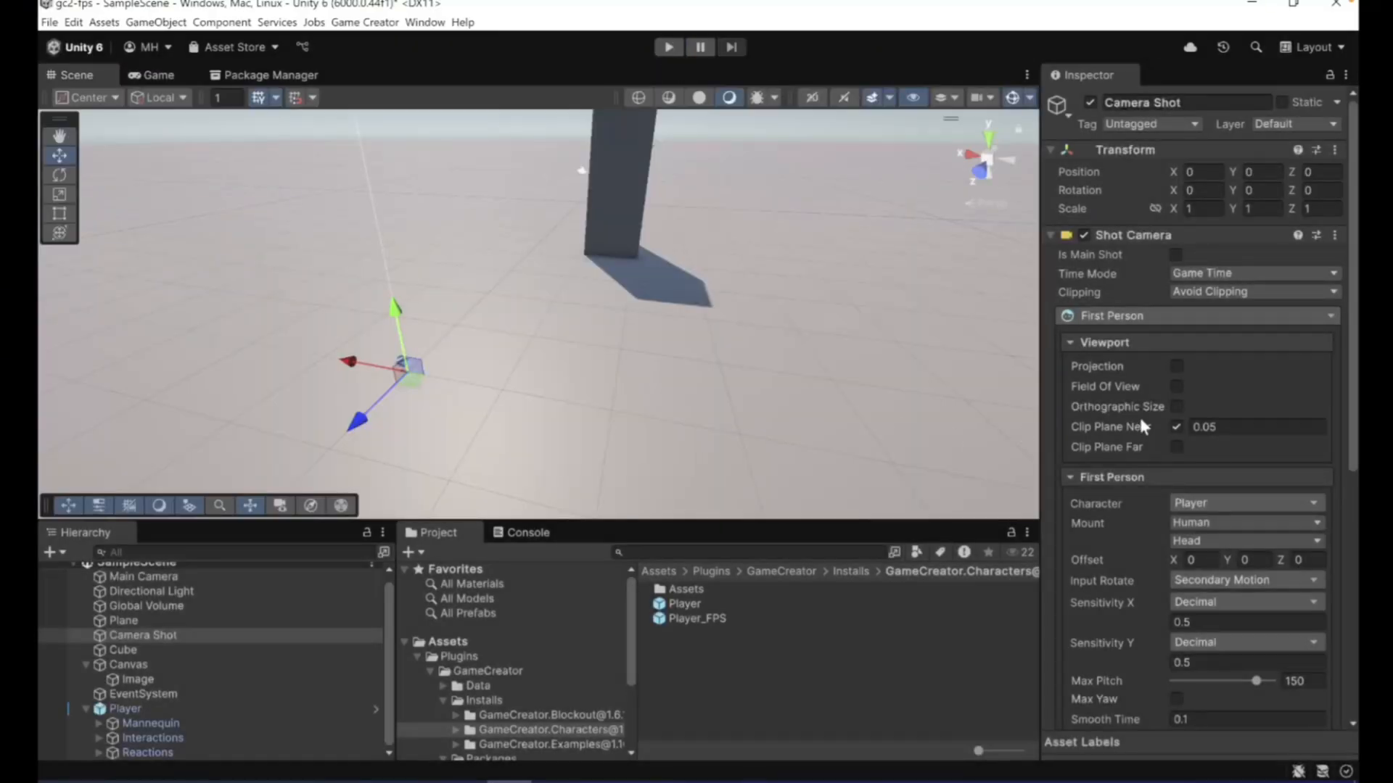
# - Try the Camera Shot without its Clip Plane Near override, looking down at the body and walking to the cube in play mode, and stop
pyautogui.click(1176, 428)
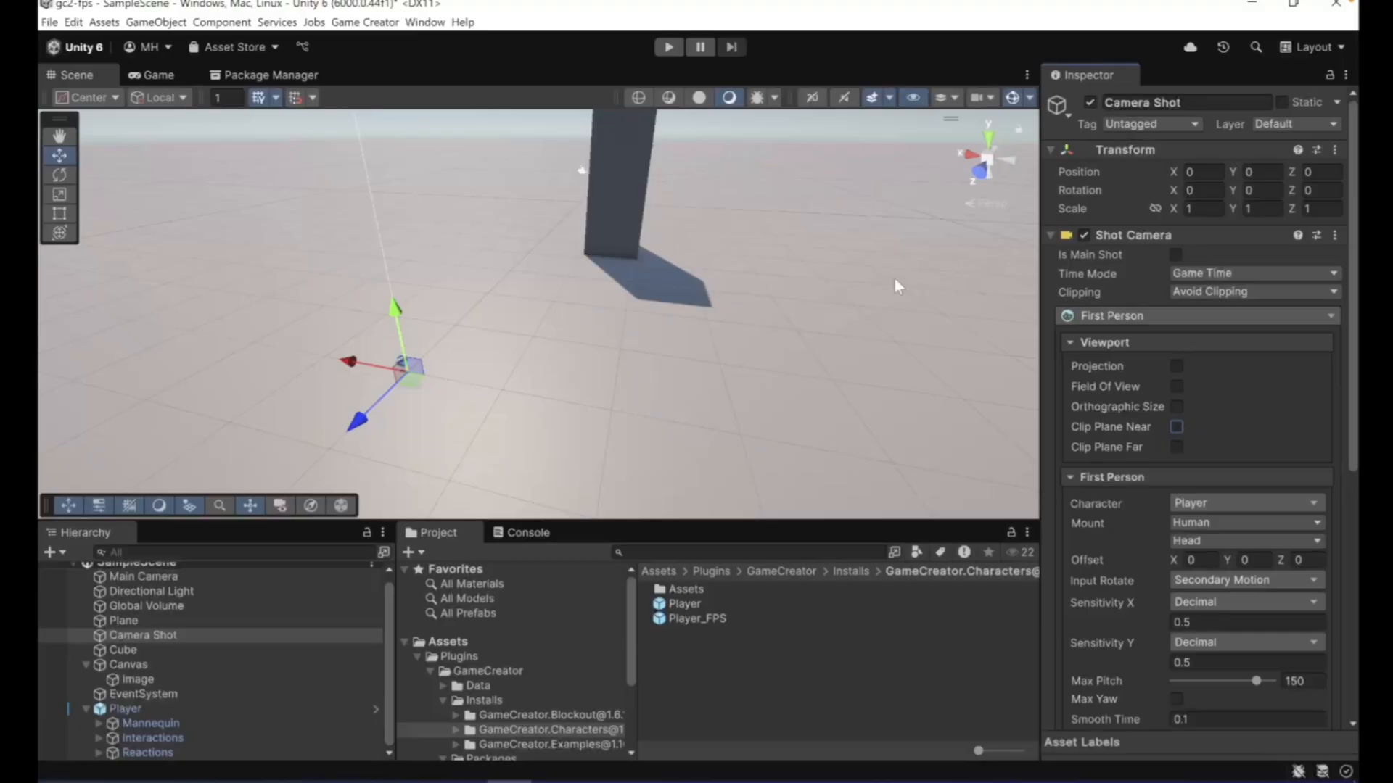
pyautogui.click(668, 48)
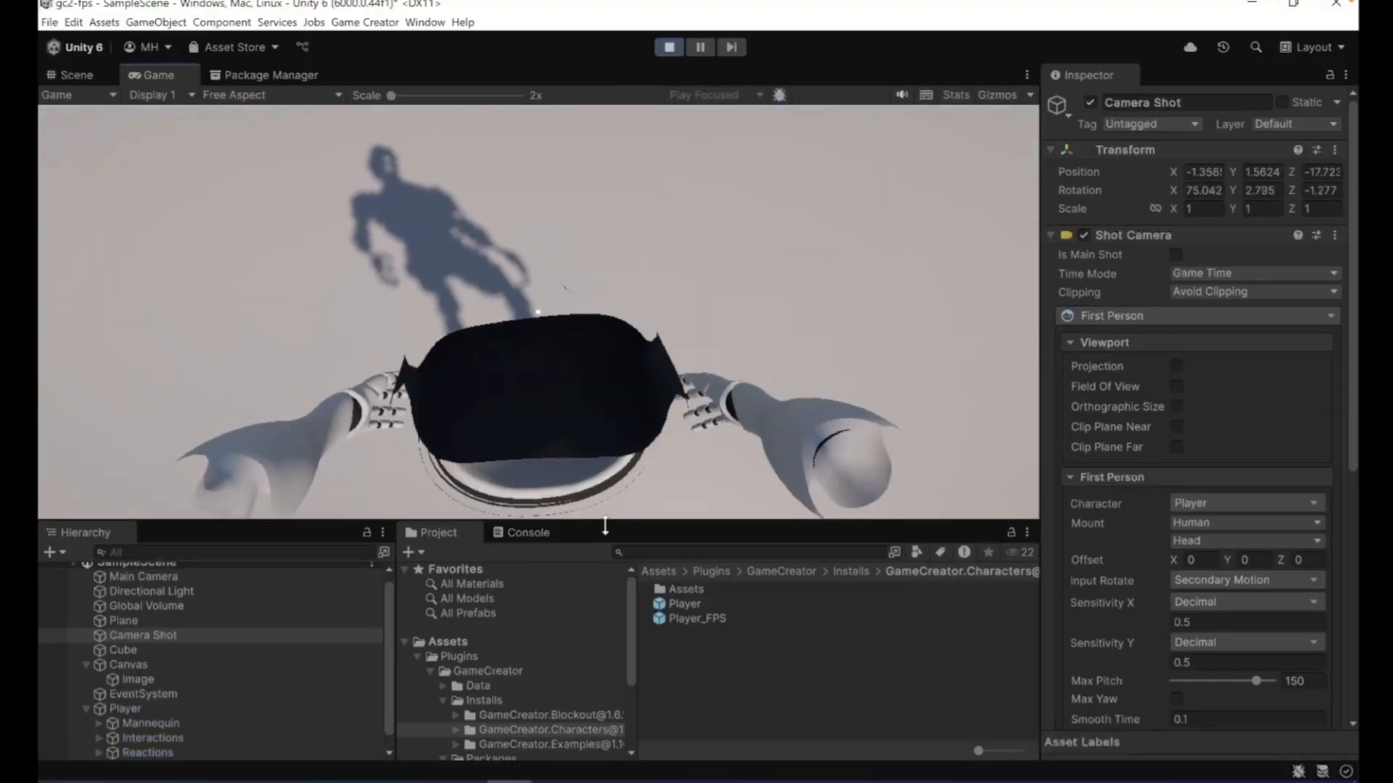
pyautogui.press('w')
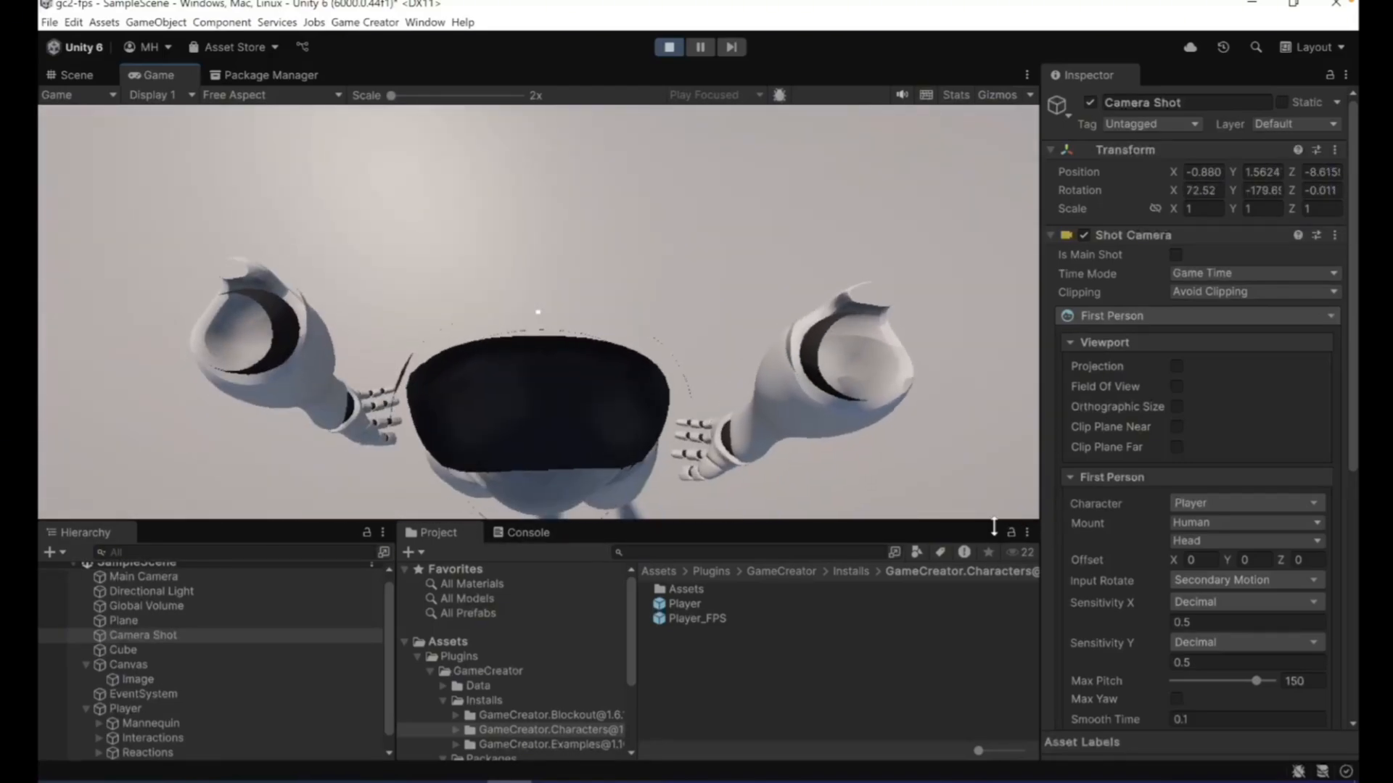
pyautogui.press('w')
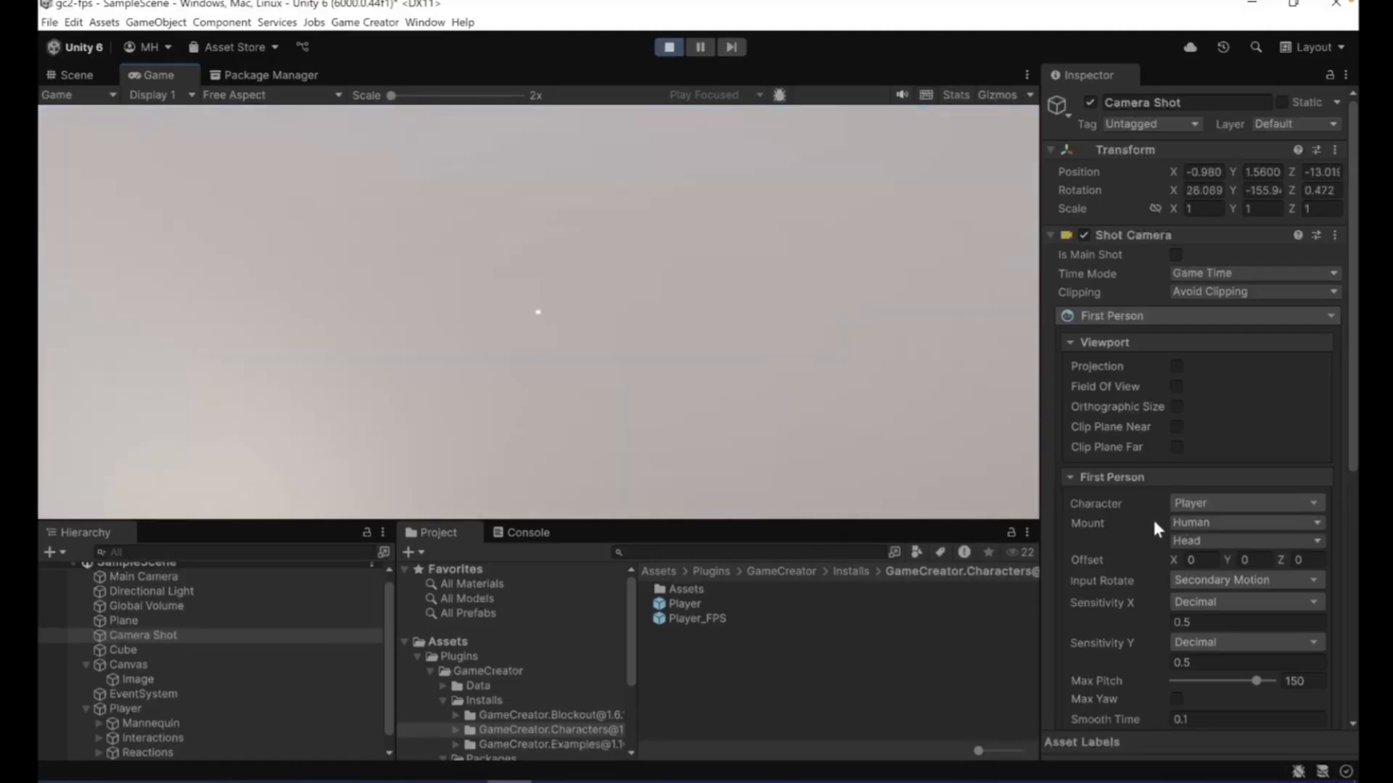
pyautogui.press('s')
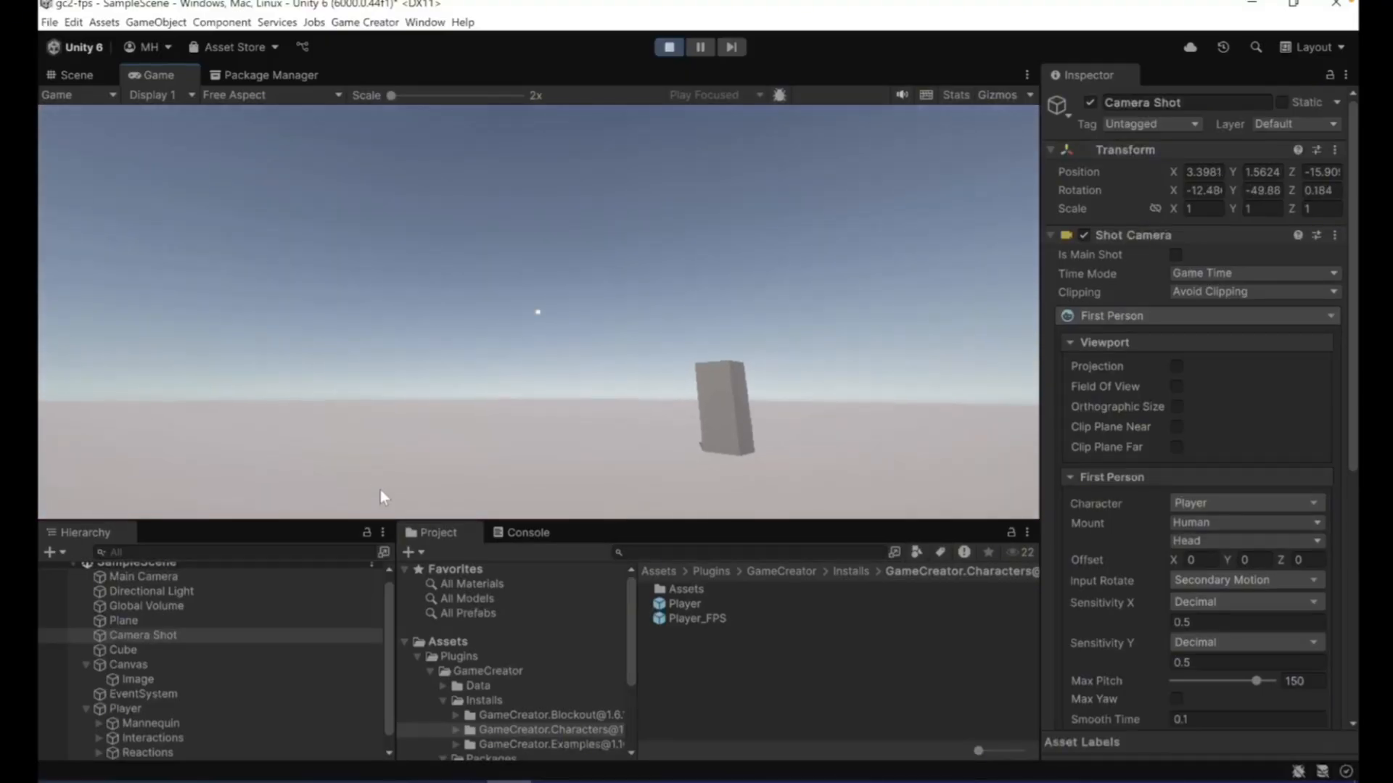
pyautogui.press('w')
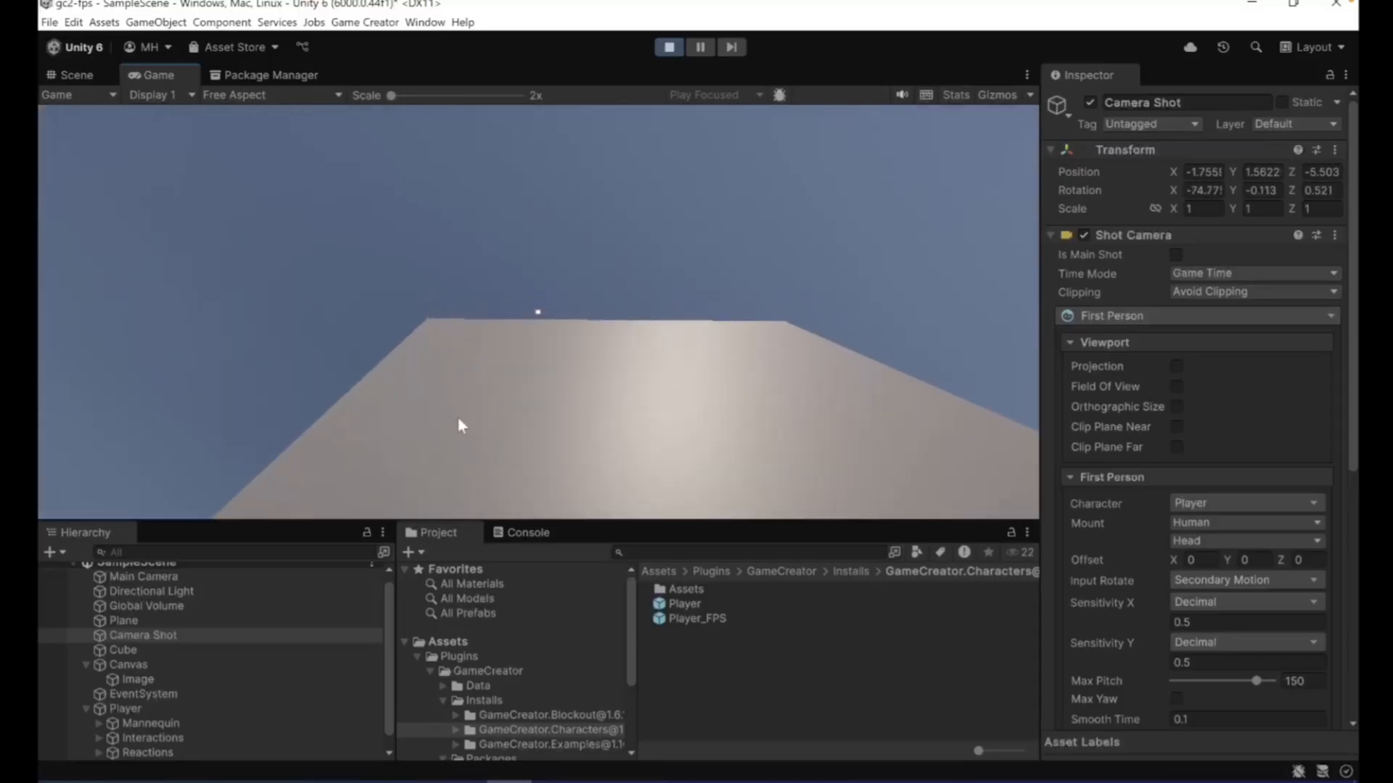
pyautogui.press('s')
pyautogui.press('s')
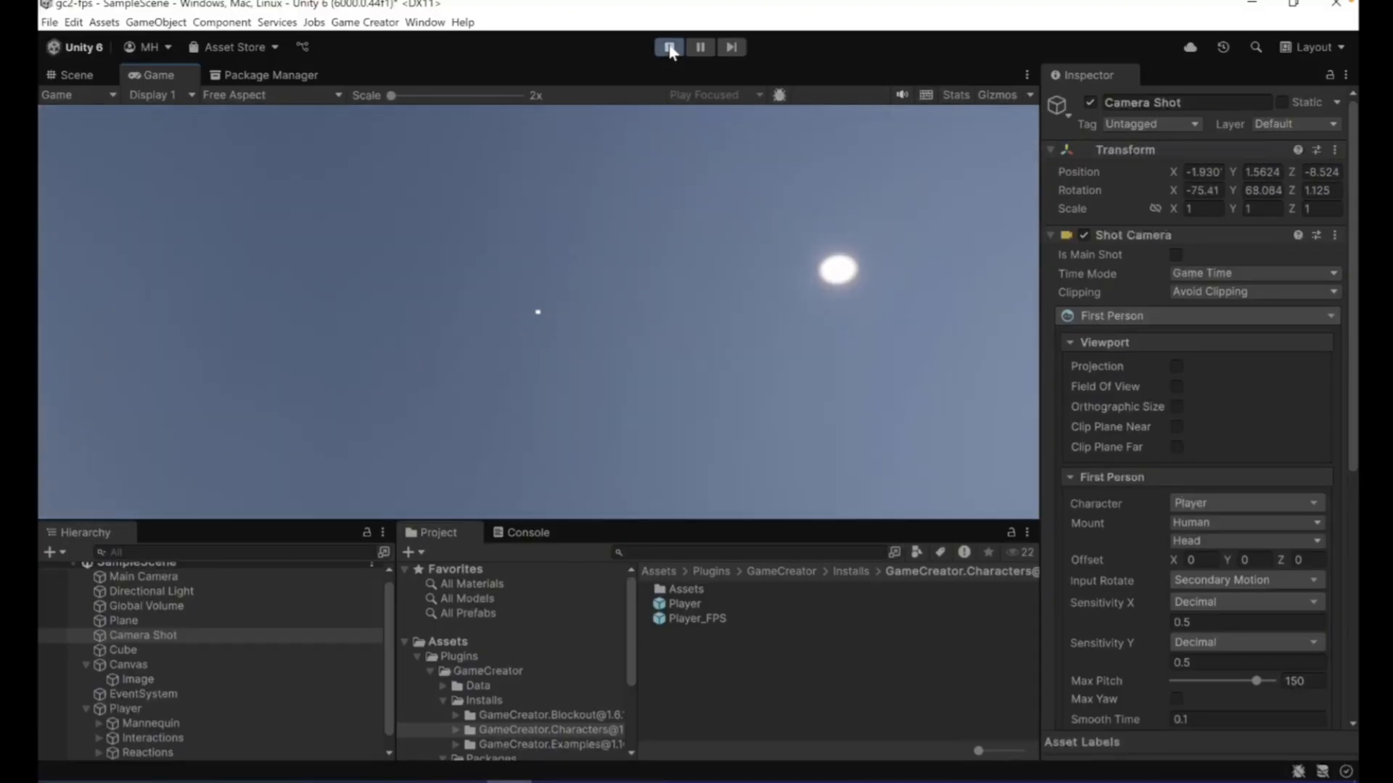
pyautogui.click(669, 47)
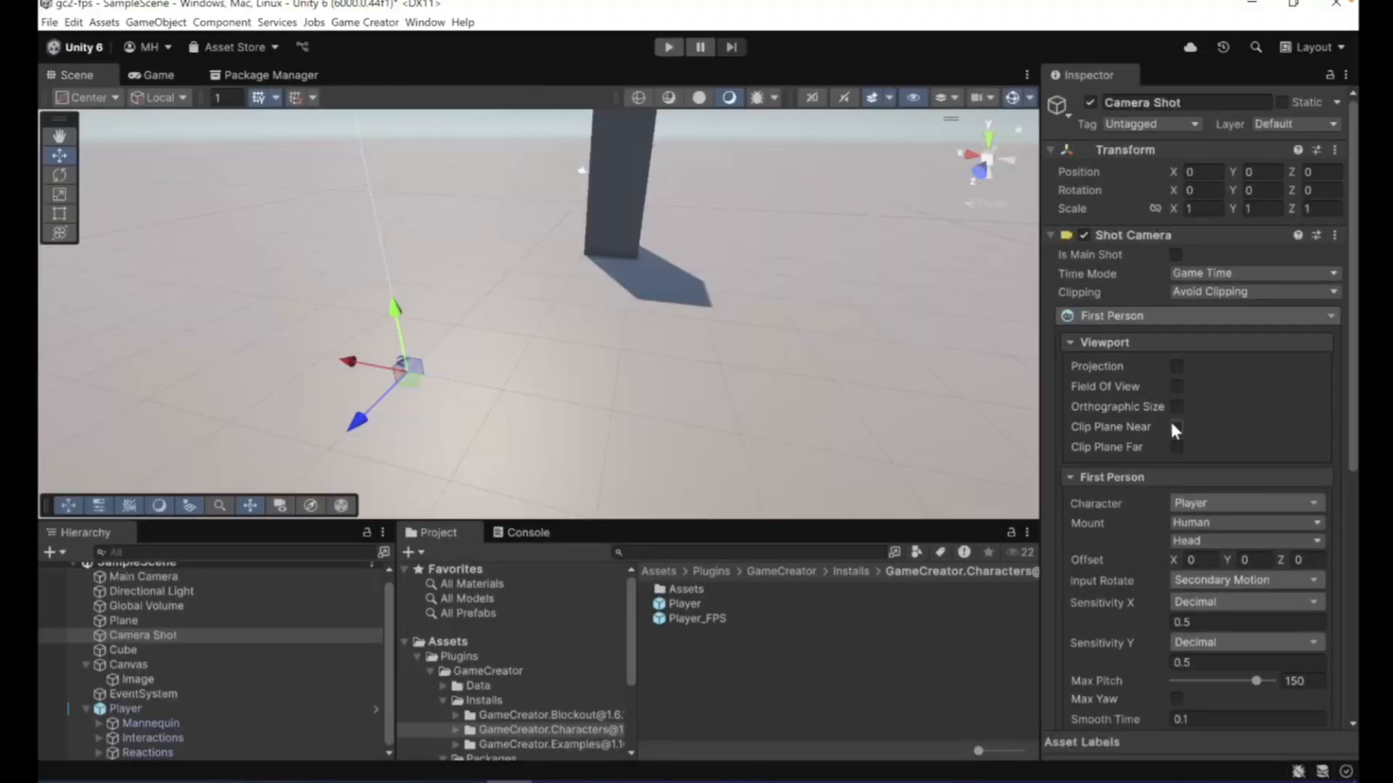
# - Enable the Camera Shot's Clip Plane Near at 0.05 and set the first-person Offset to Y 0.2 and Z 0.05
pyautogui.click(1175, 428)
pyautogui.scroll(-3, 1129, 534)
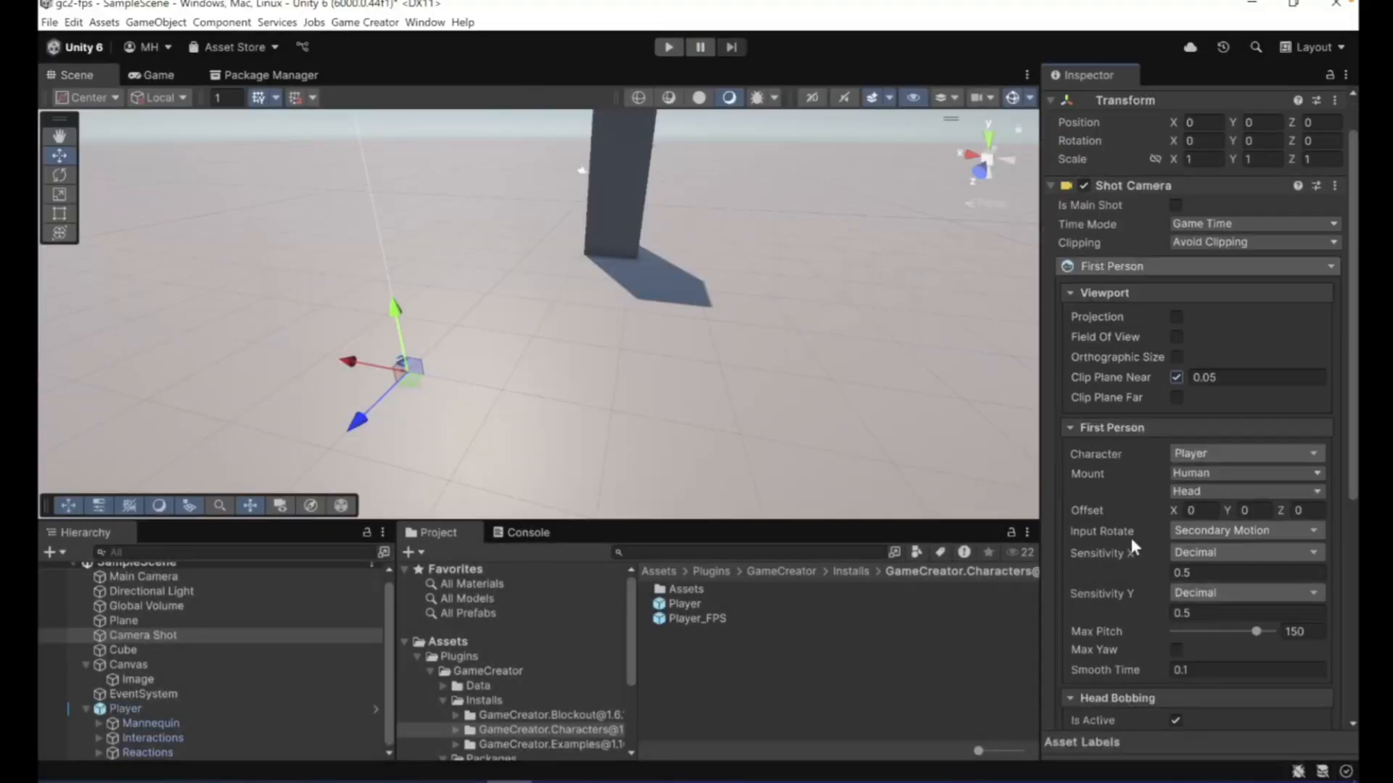
pyautogui.scroll(2, 1131, 538)
pyautogui.click(1248, 510)
# - Play-test the offset head camera by walking to and from the cube while looking up and down at the body, and stop the playback
pyautogui.click(669, 49)
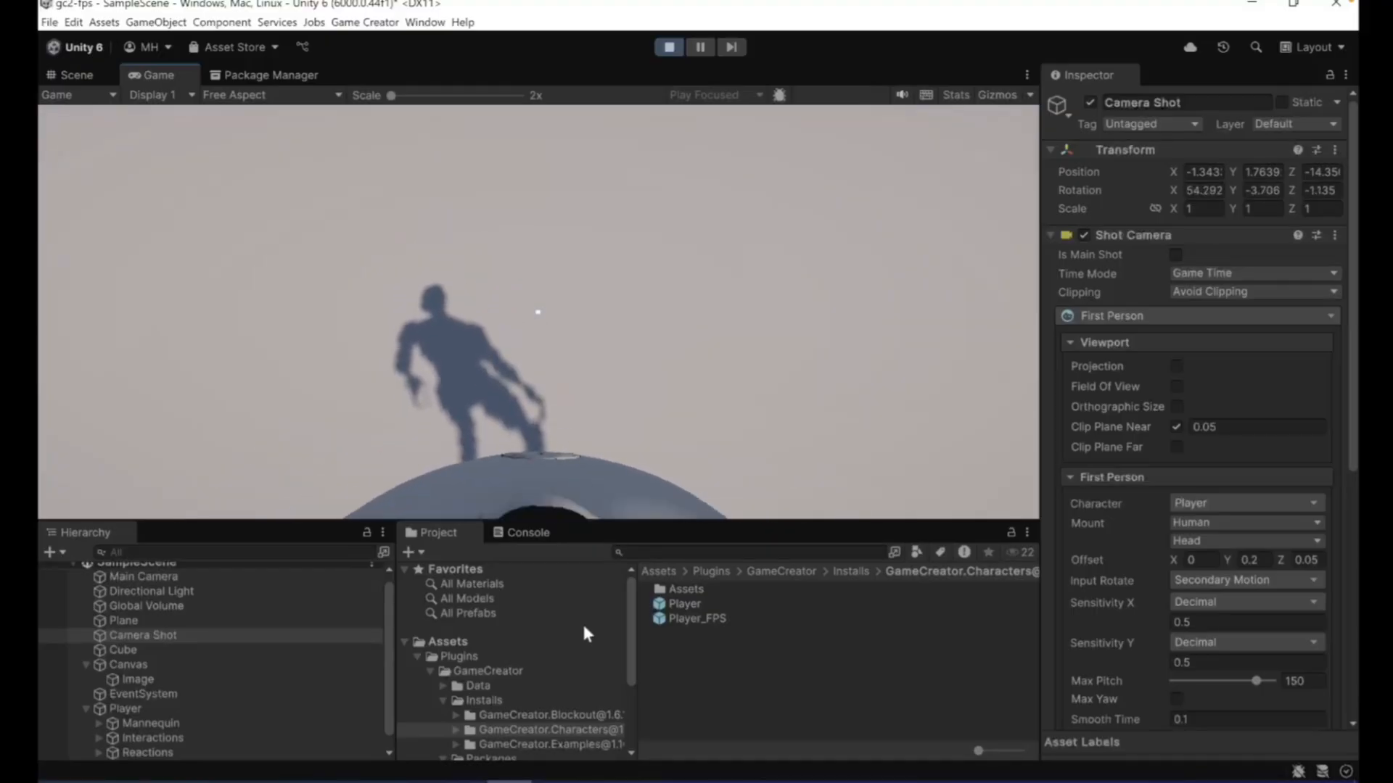
pyautogui.press('w')
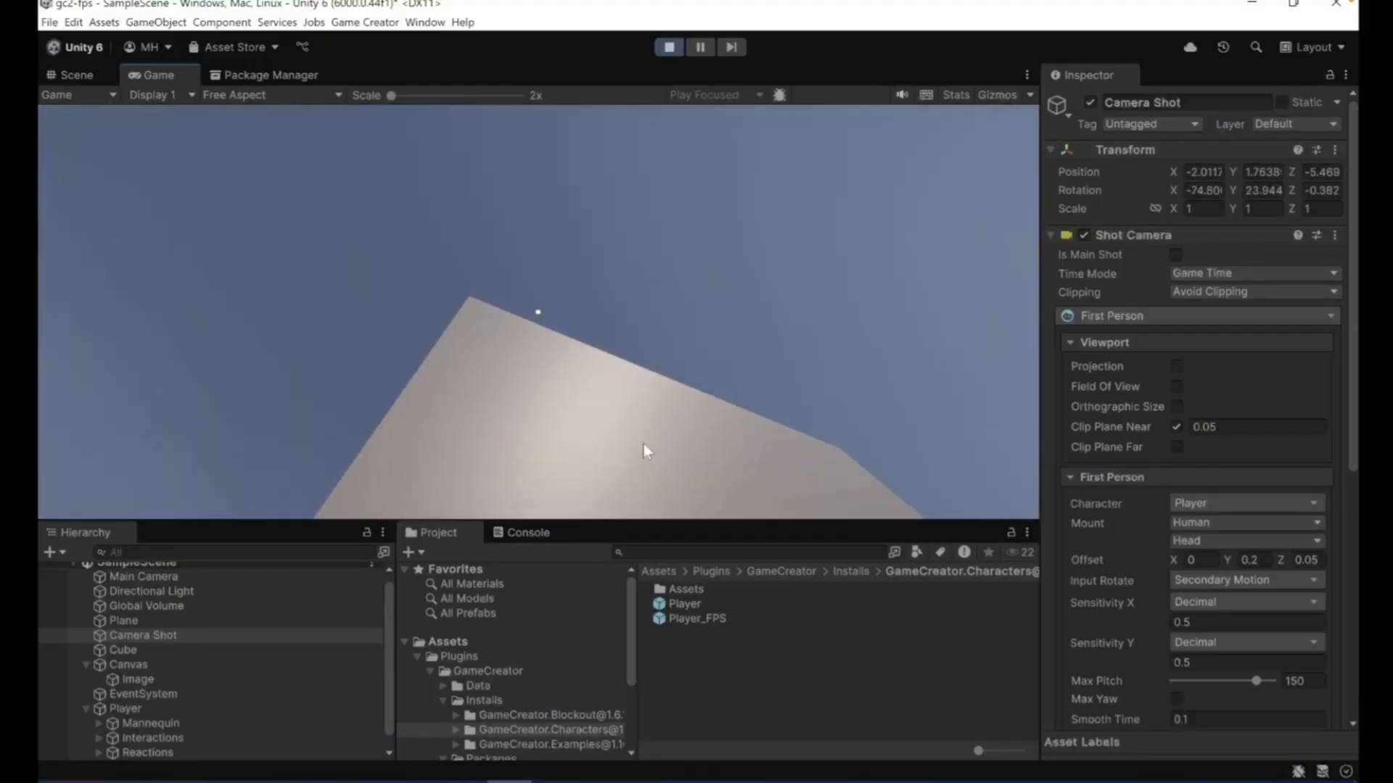
pyautogui.press('s')
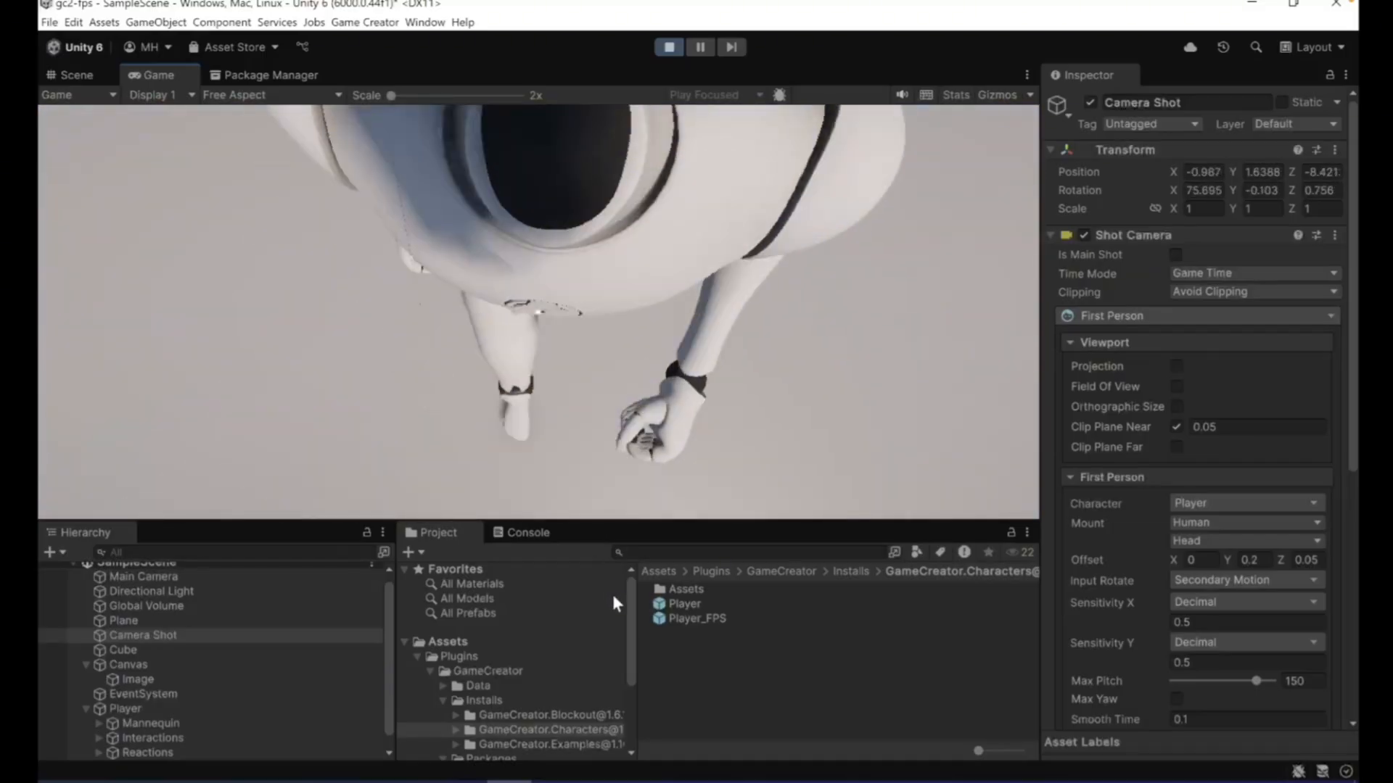
pyautogui.press('w')
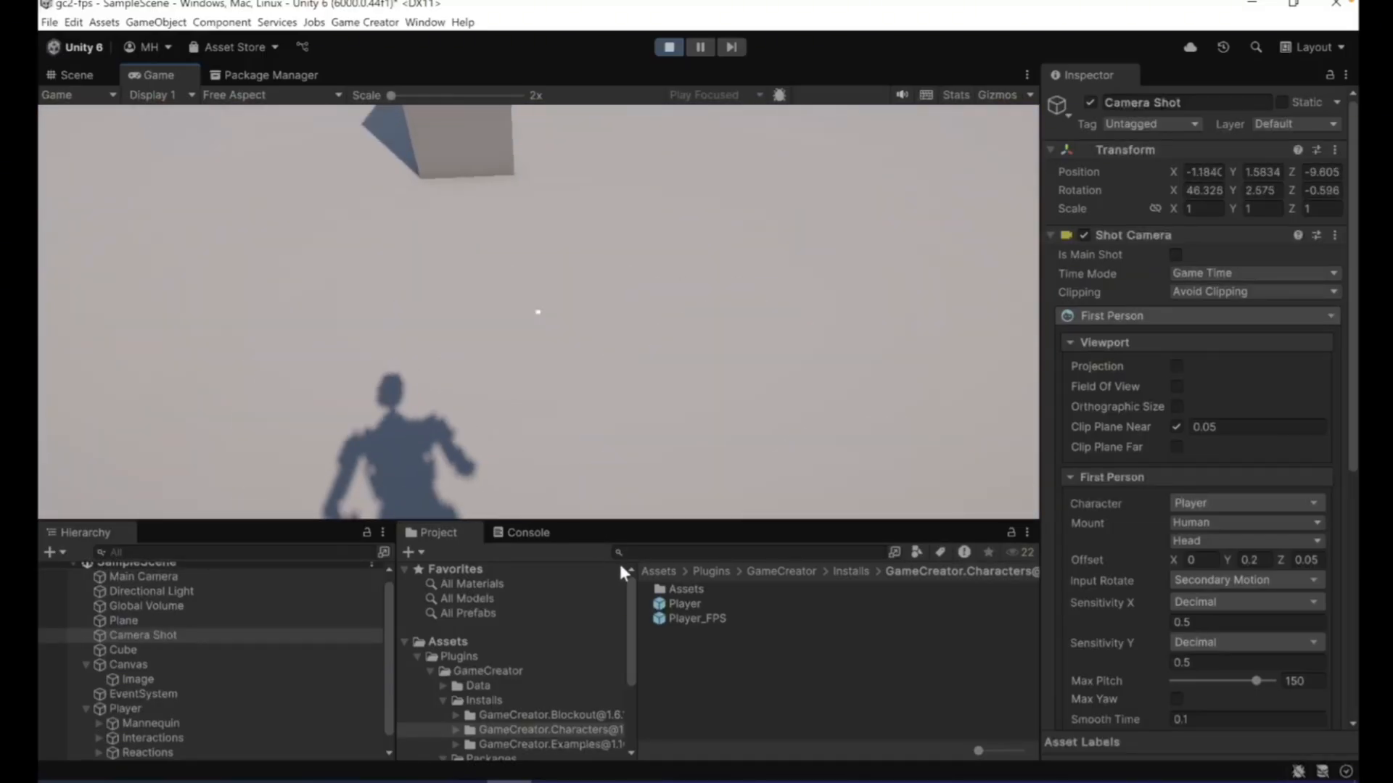
pyautogui.press('s')
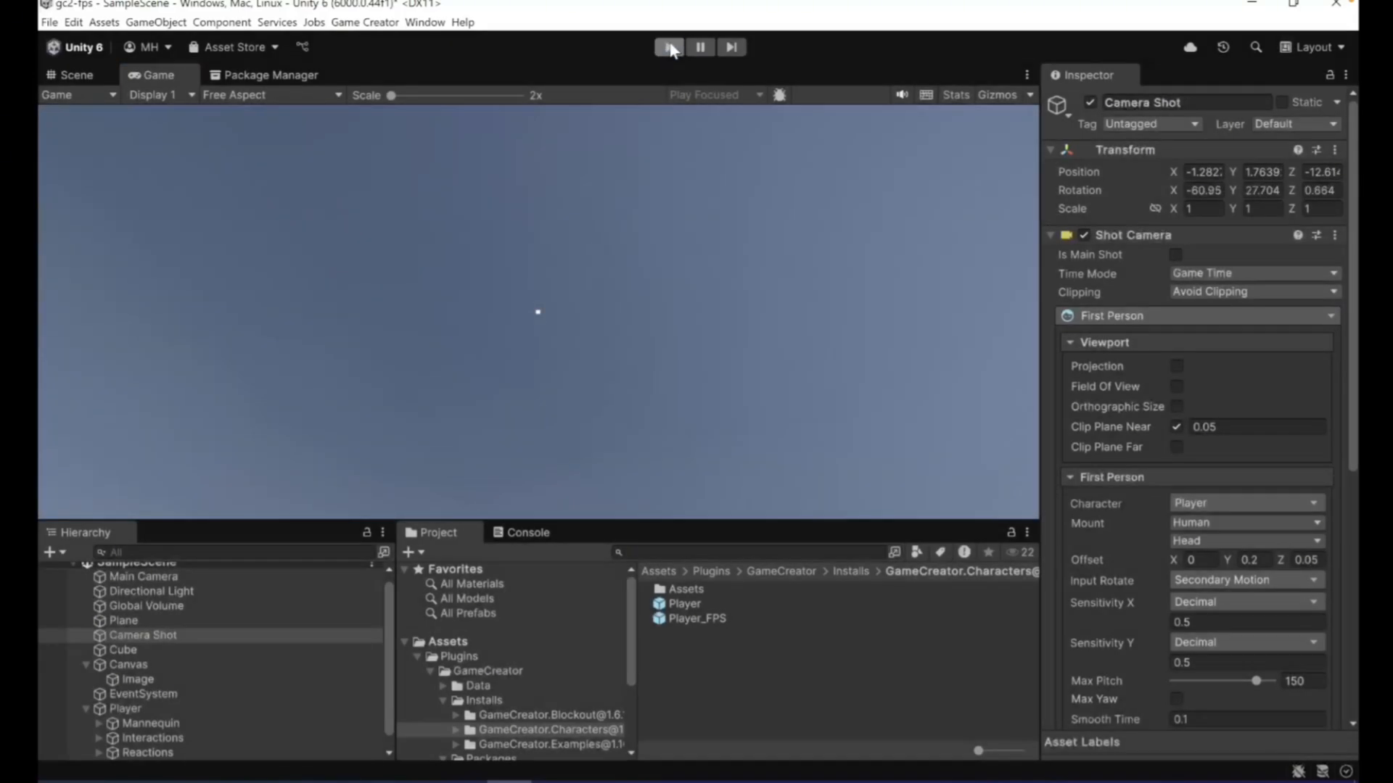
pyautogui.click(669, 47)
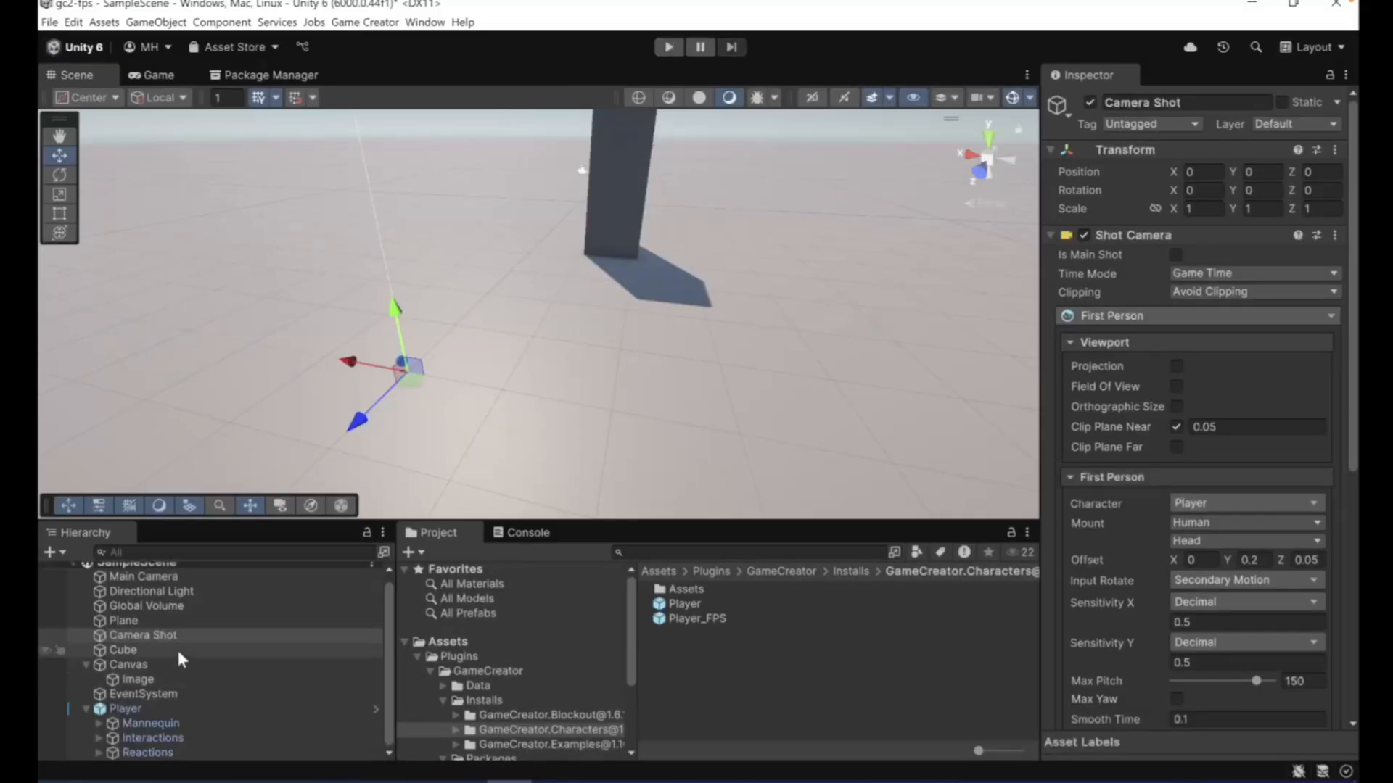
# - Change the Rotation unit of the Player's Character component to Object Direction
pyautogui.click(142, 708)
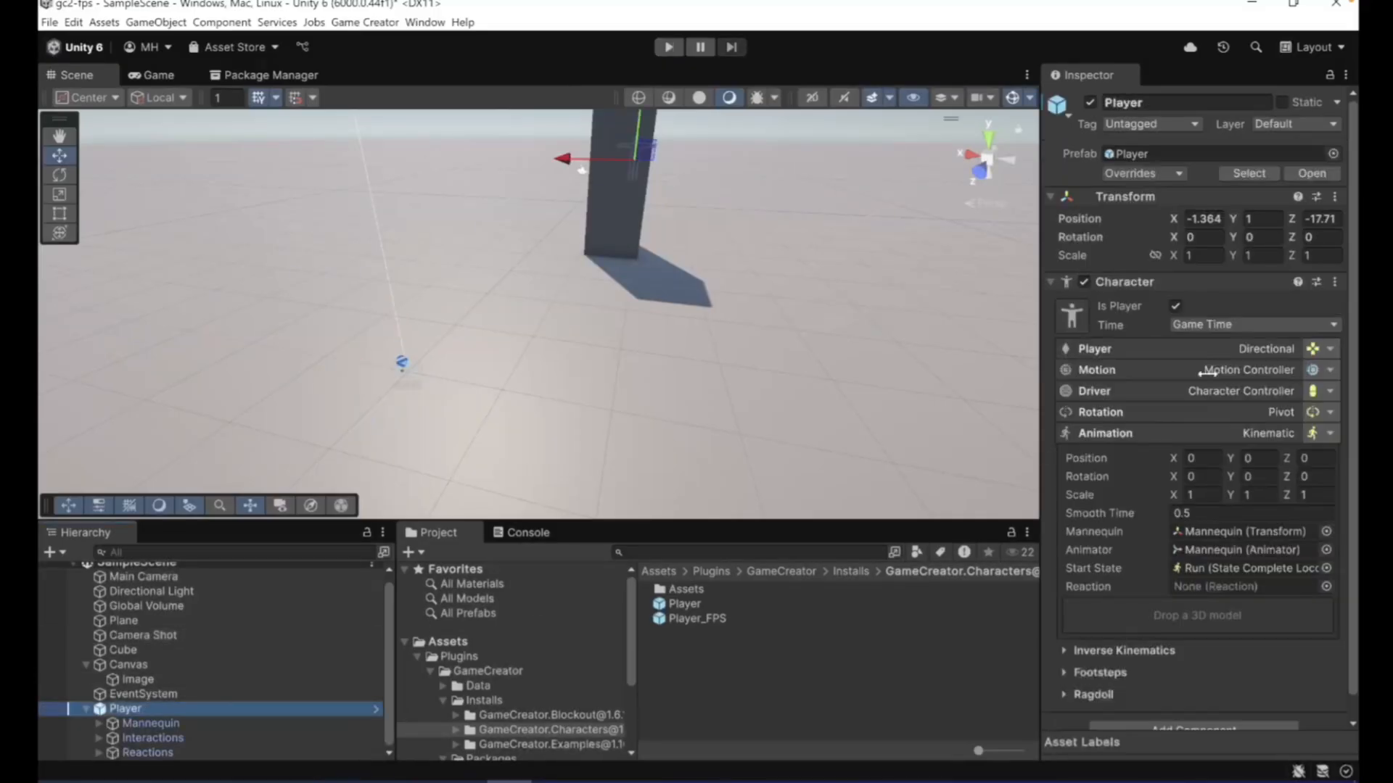
pyautogui.click(1277, 409)
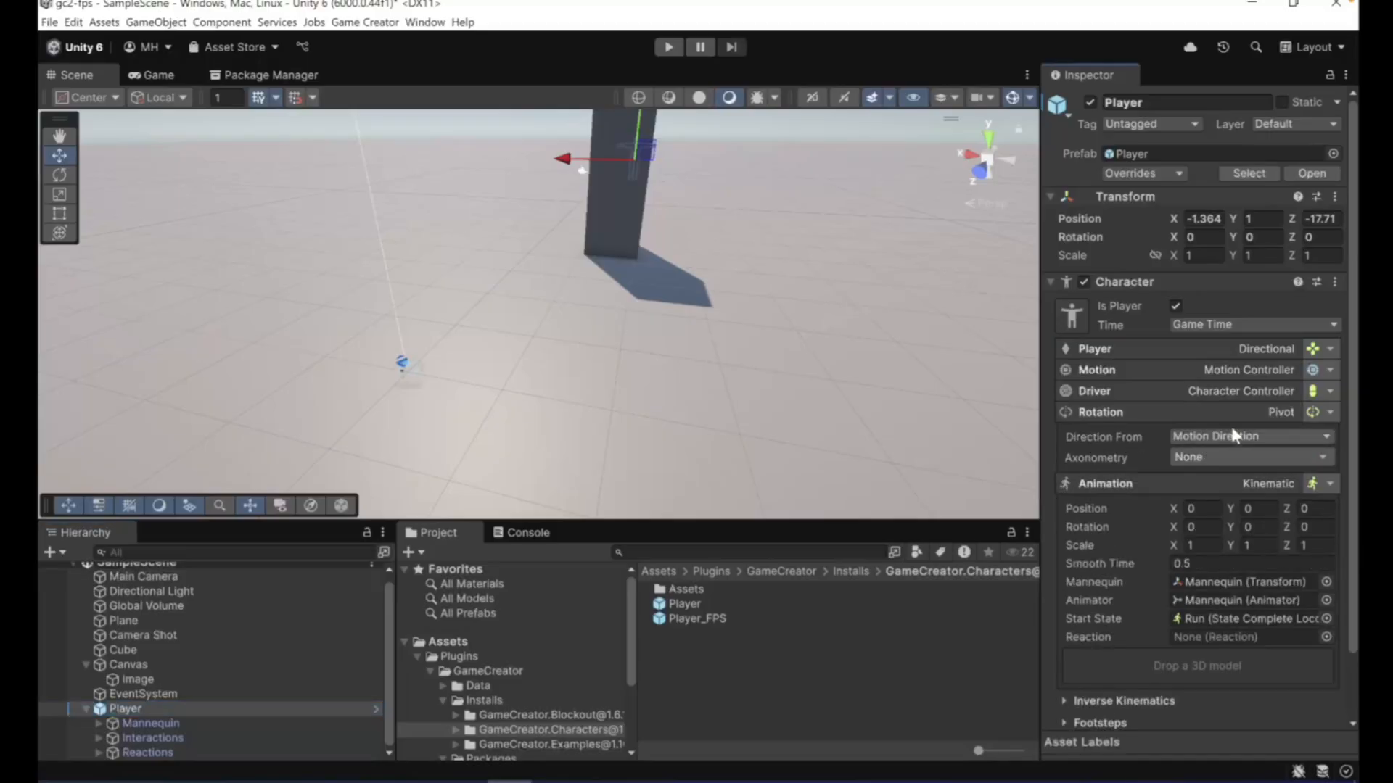
pyautogui.click(1316, 414)
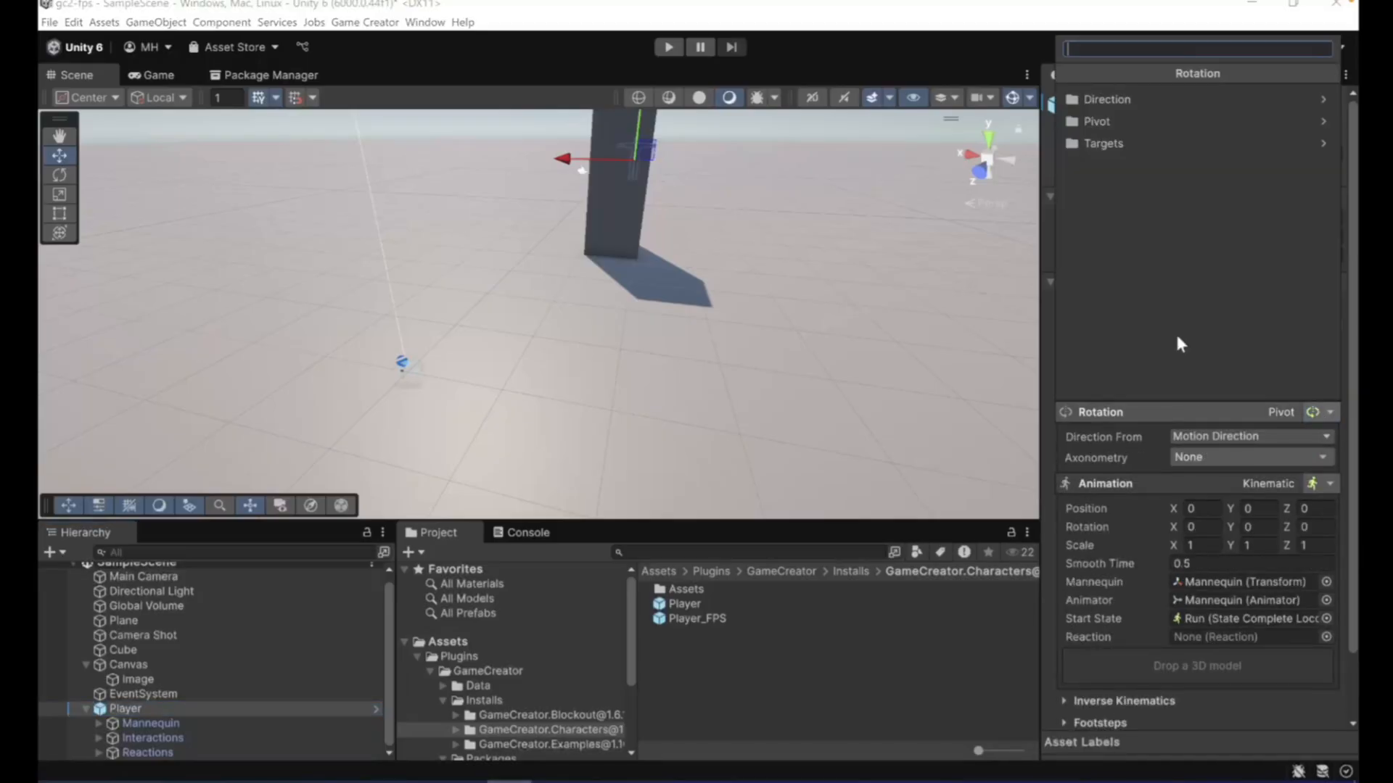
pyautogui.click(1136, 91)
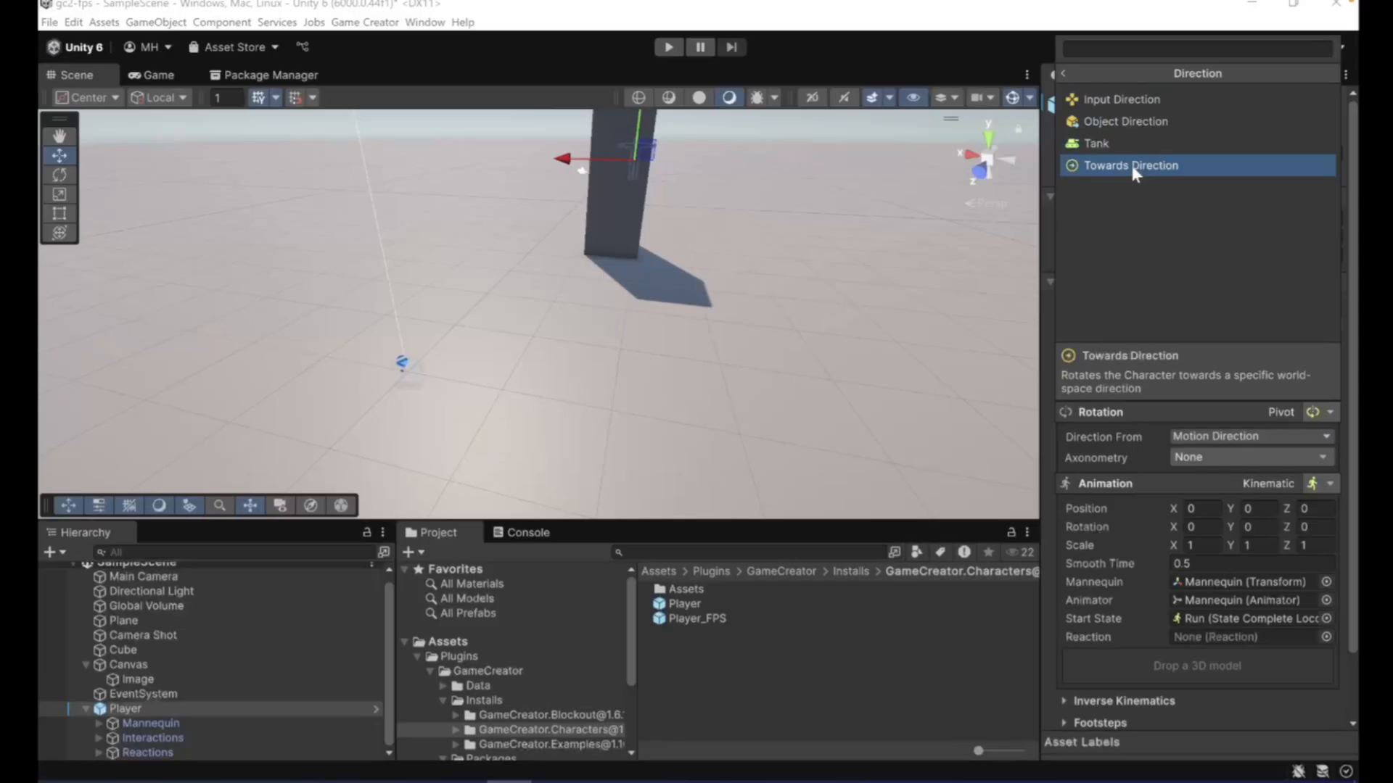
pyautogui.click(1112, 122)
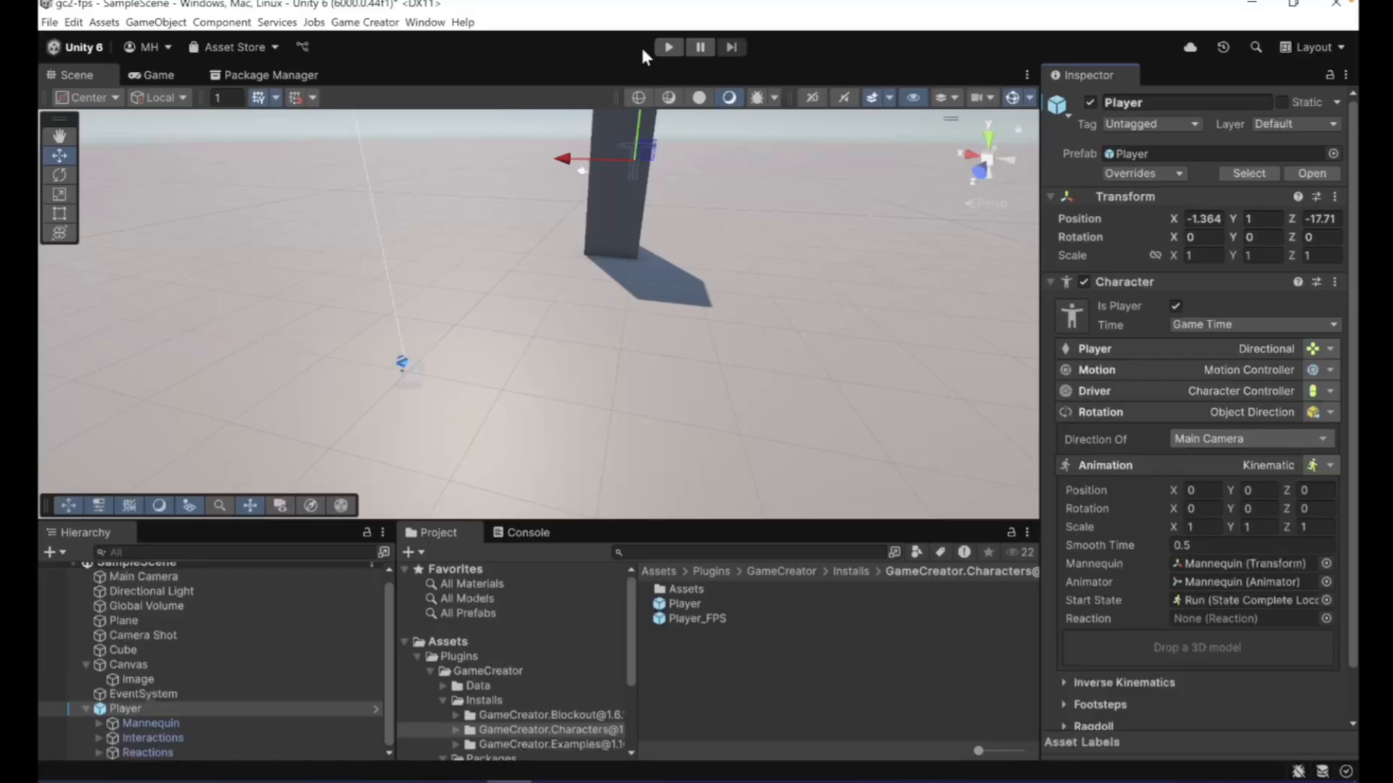
# - Play-test the Object Direction rotation by walking to the cube and strafing both ways while looking down at the body
pyautogui.click(669, 47)
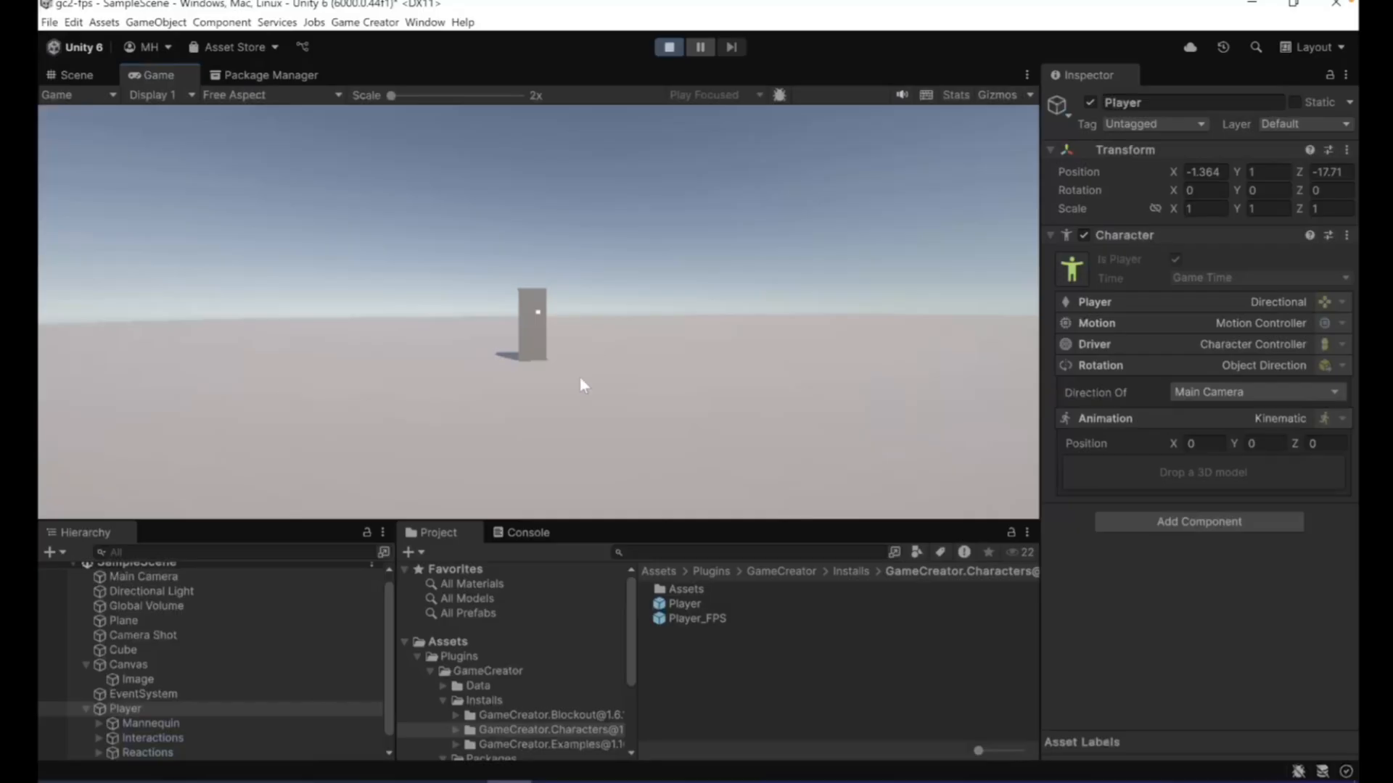
pyautogui.press('w')
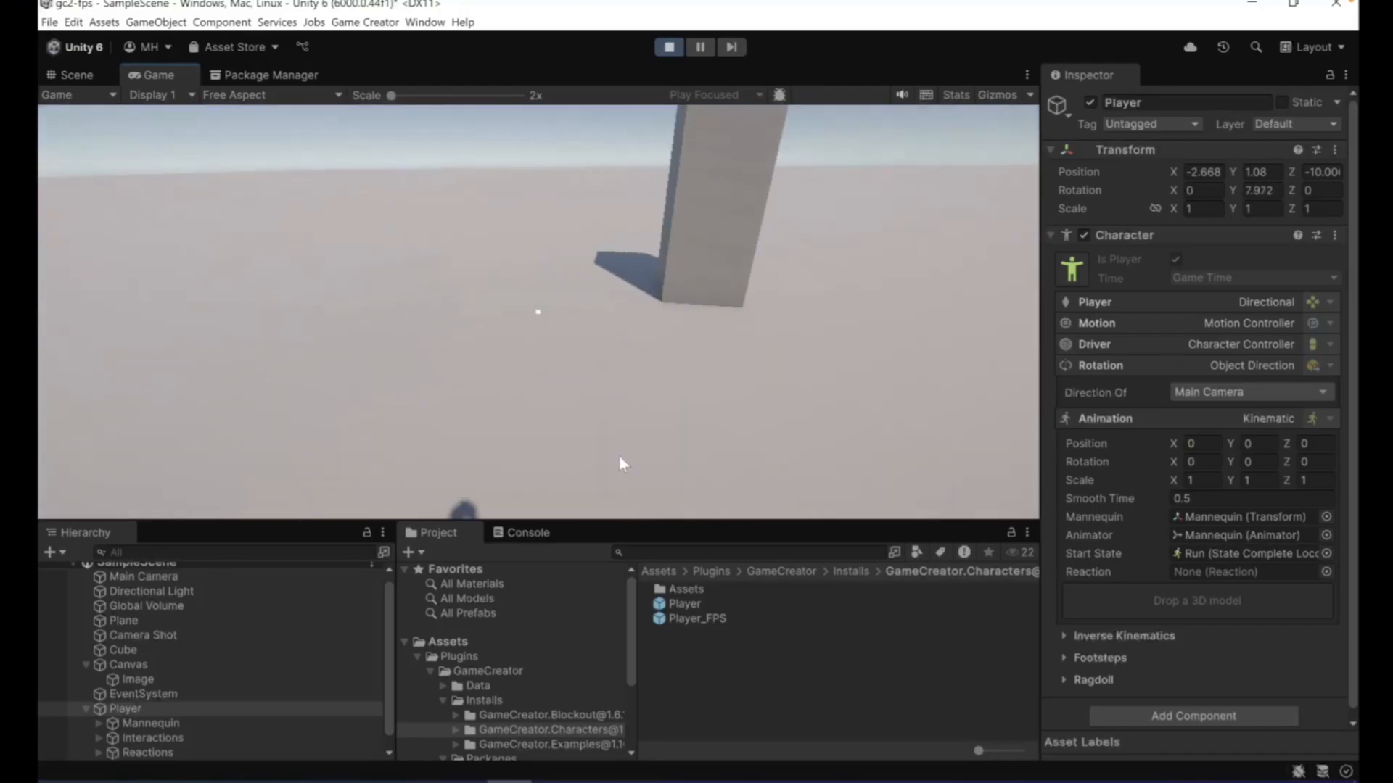
pyautogui.press('w')
pyautogui.press('d')
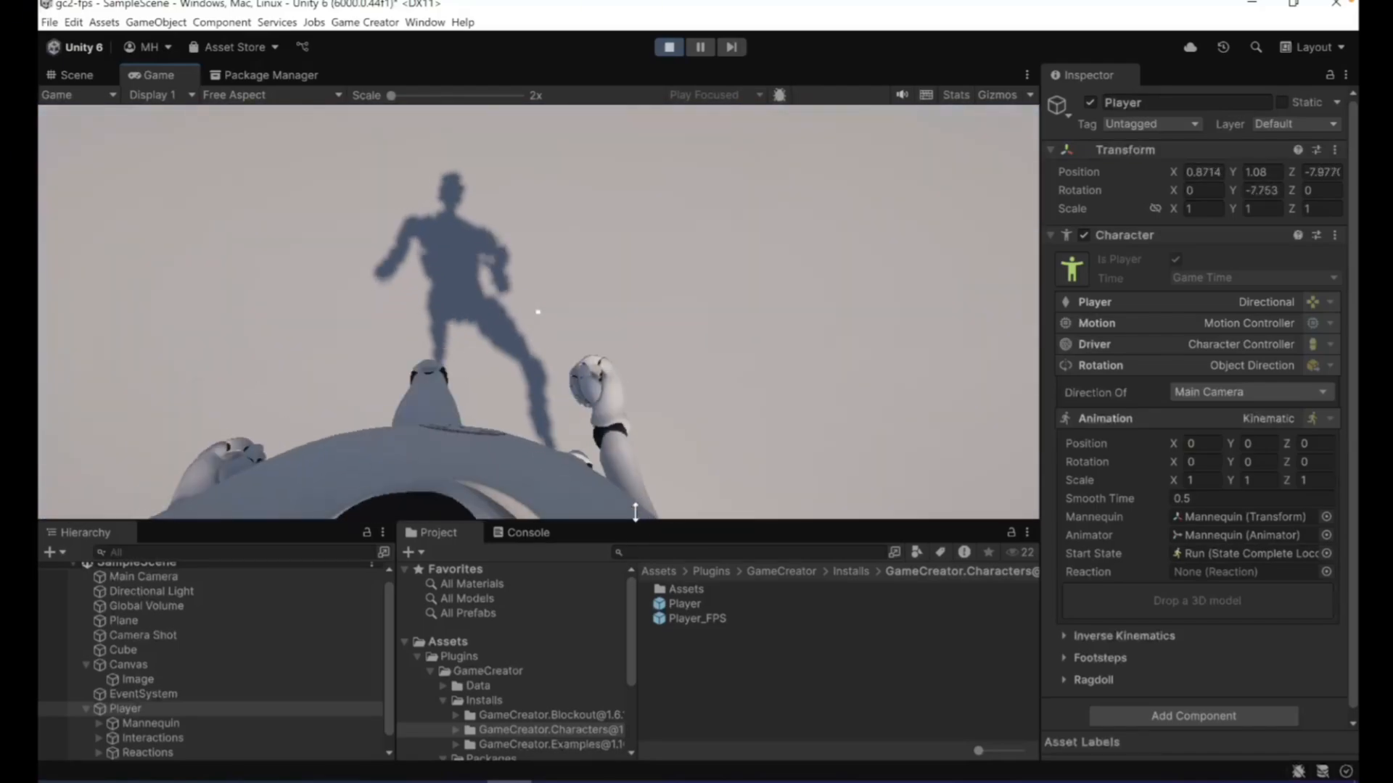
pyautogui.press('a')
pyautogui.press('s')
pyautogui.press('d')
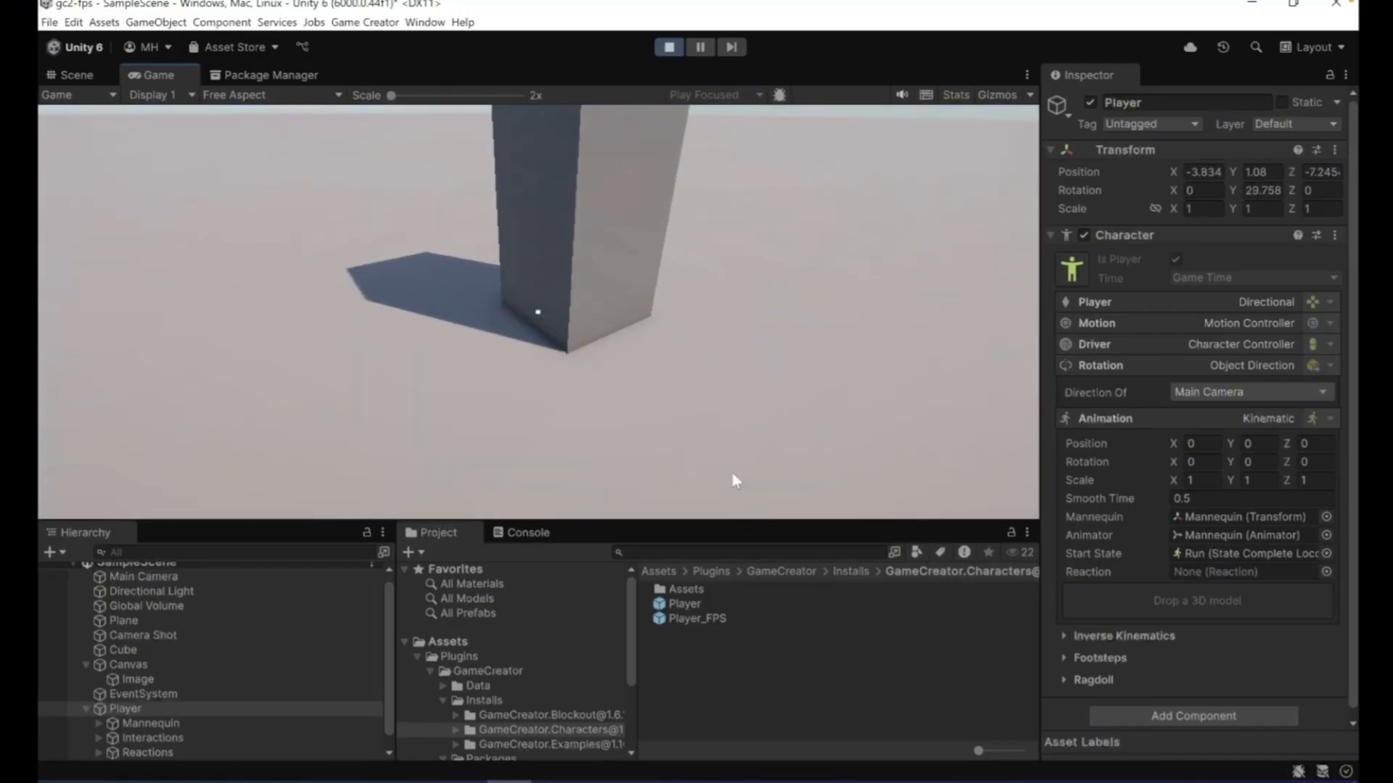
pyautogui.press('a')
pyautogui.press('s')
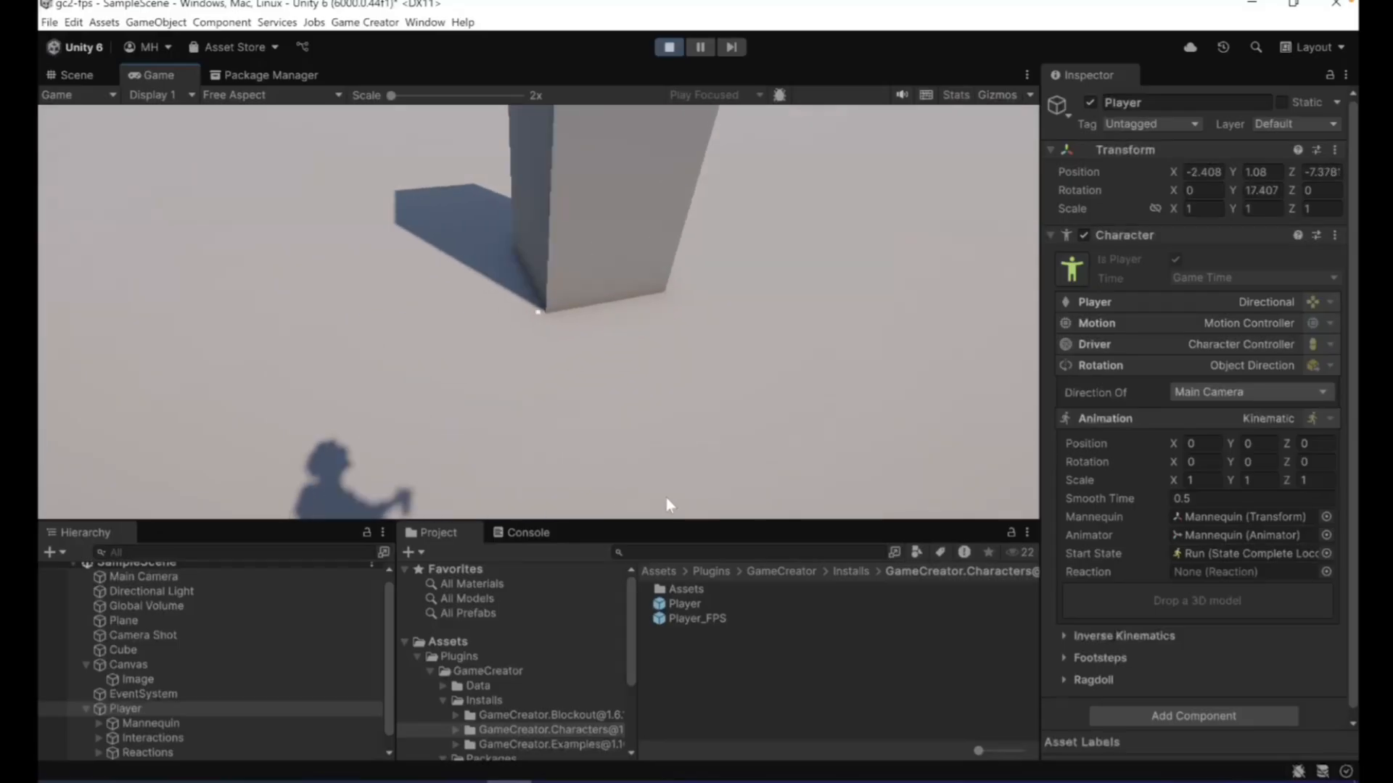
# - Walk forwards, backwards and sideways near the cube to check the body's facing direction, look up at the sky, and stop the playback
pyautogui.press('w')
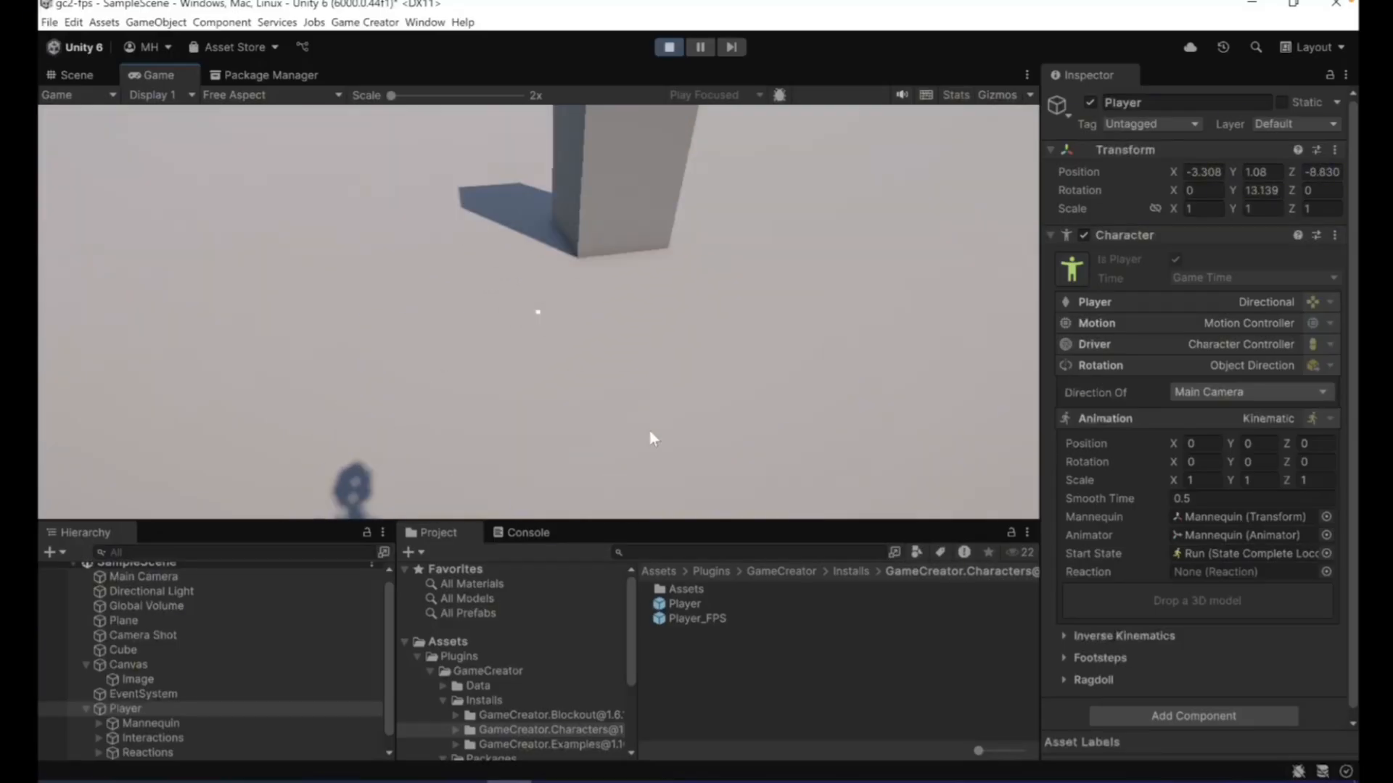
pyautogui.press('d')
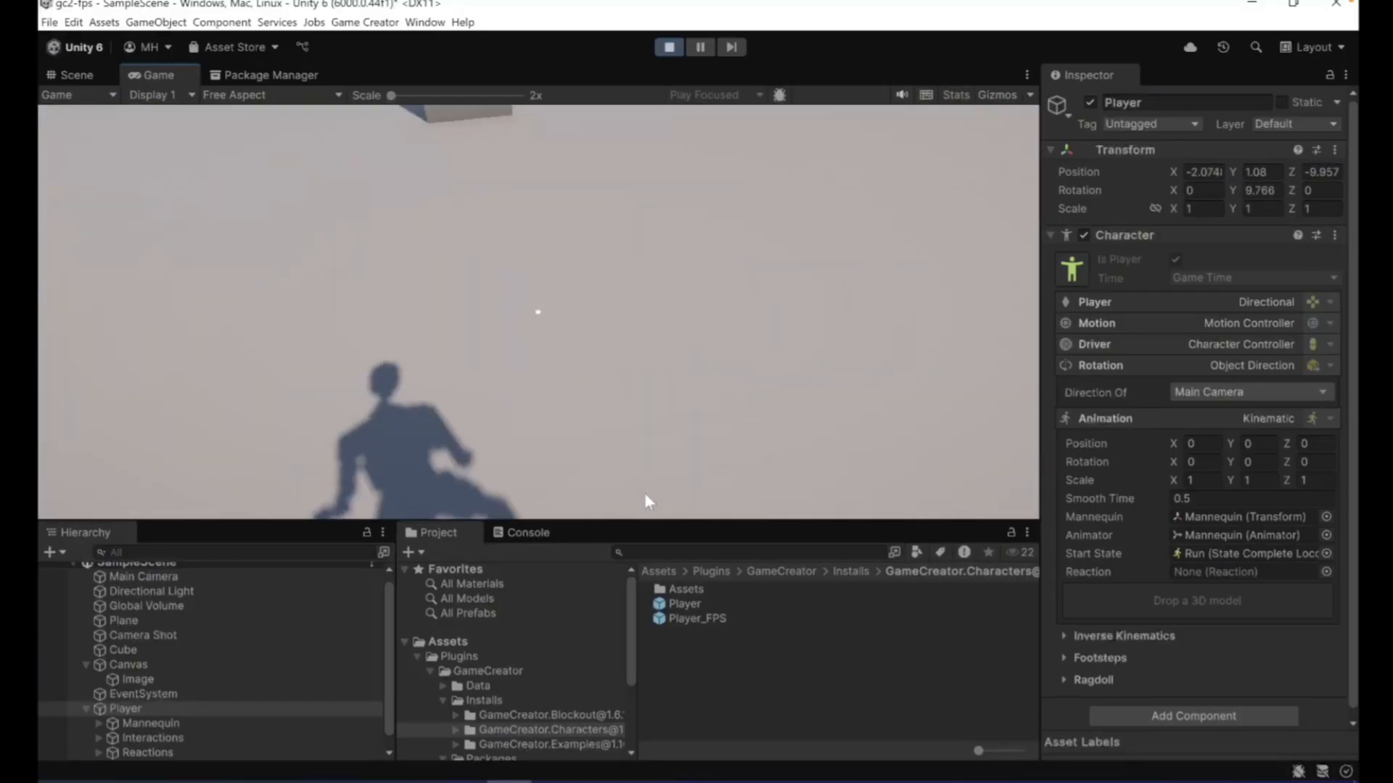
pyautogui.press('a')
pyautogui.press('w')
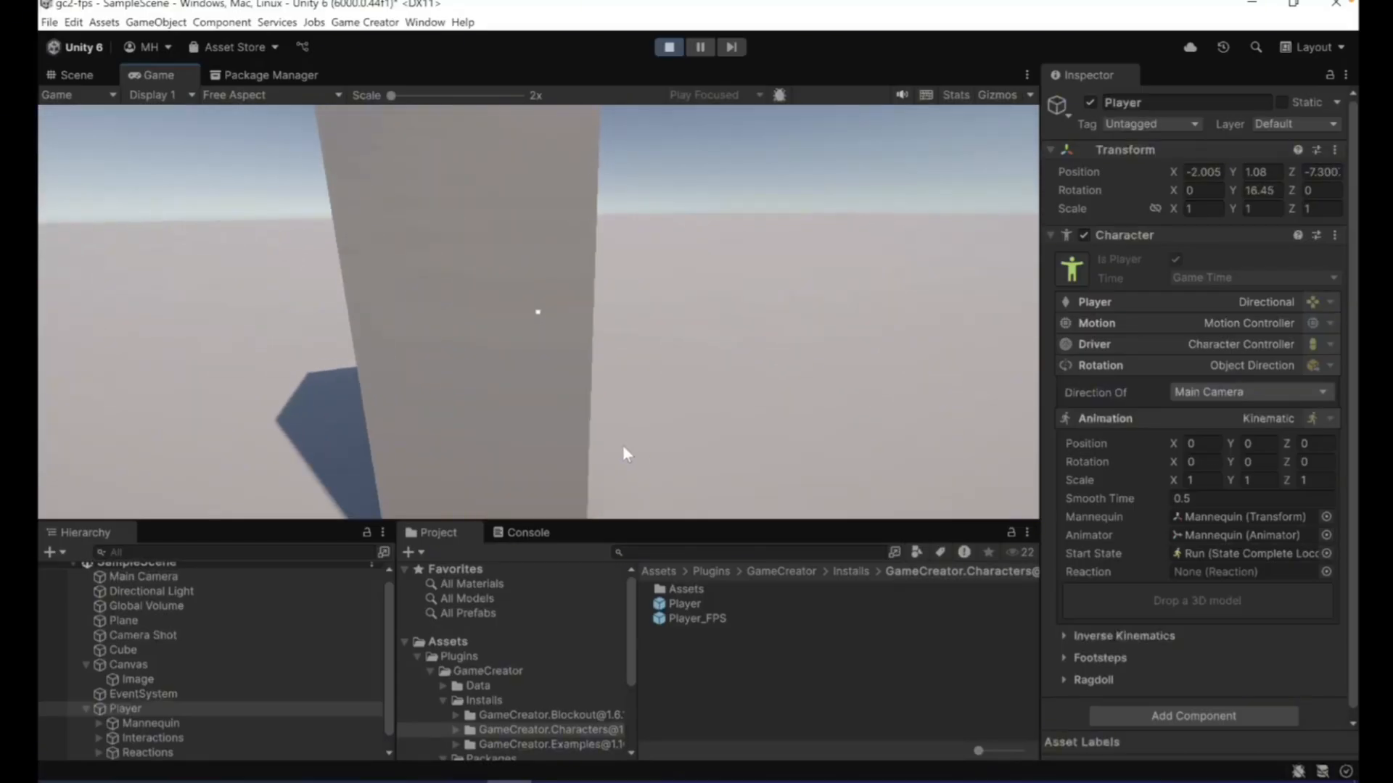
pyautogui.press('s')
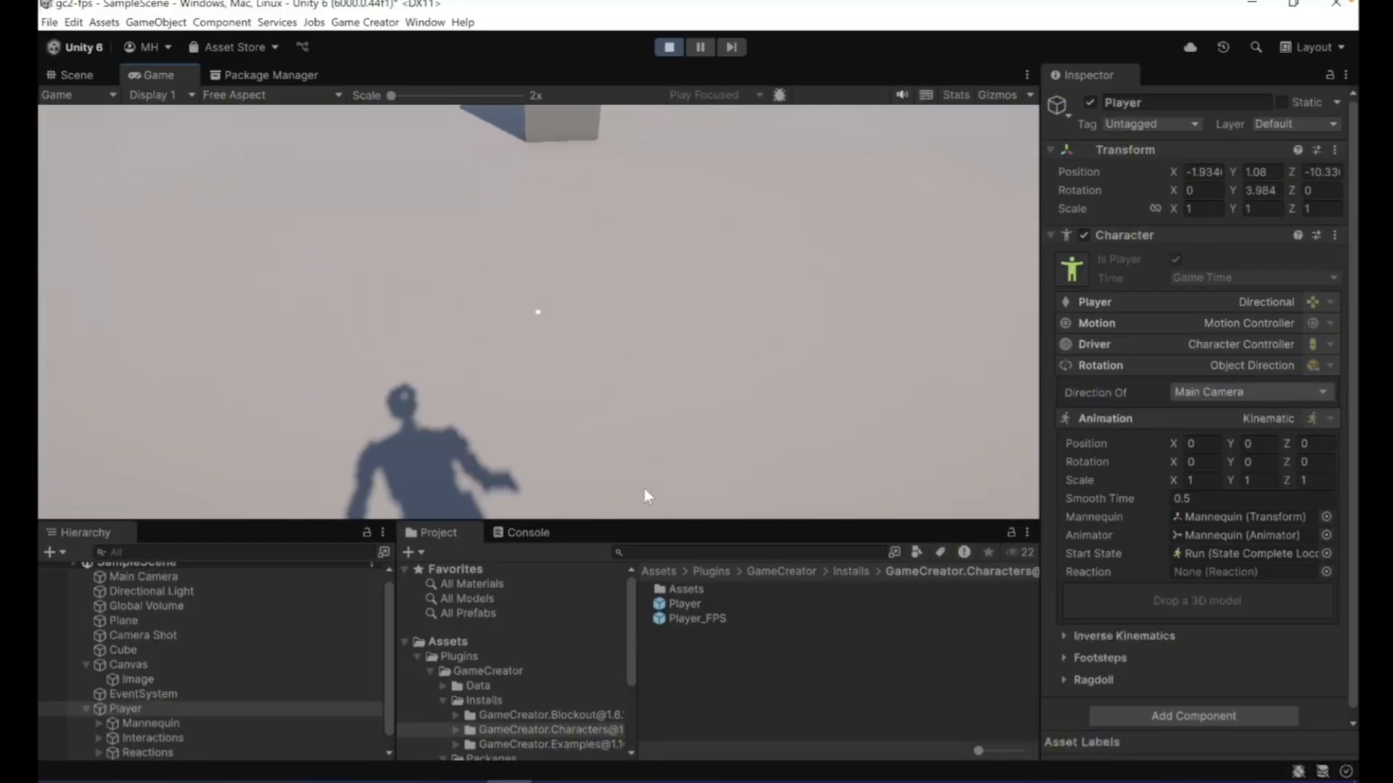
pyautogui.press('a')
pyautogui.press('d')
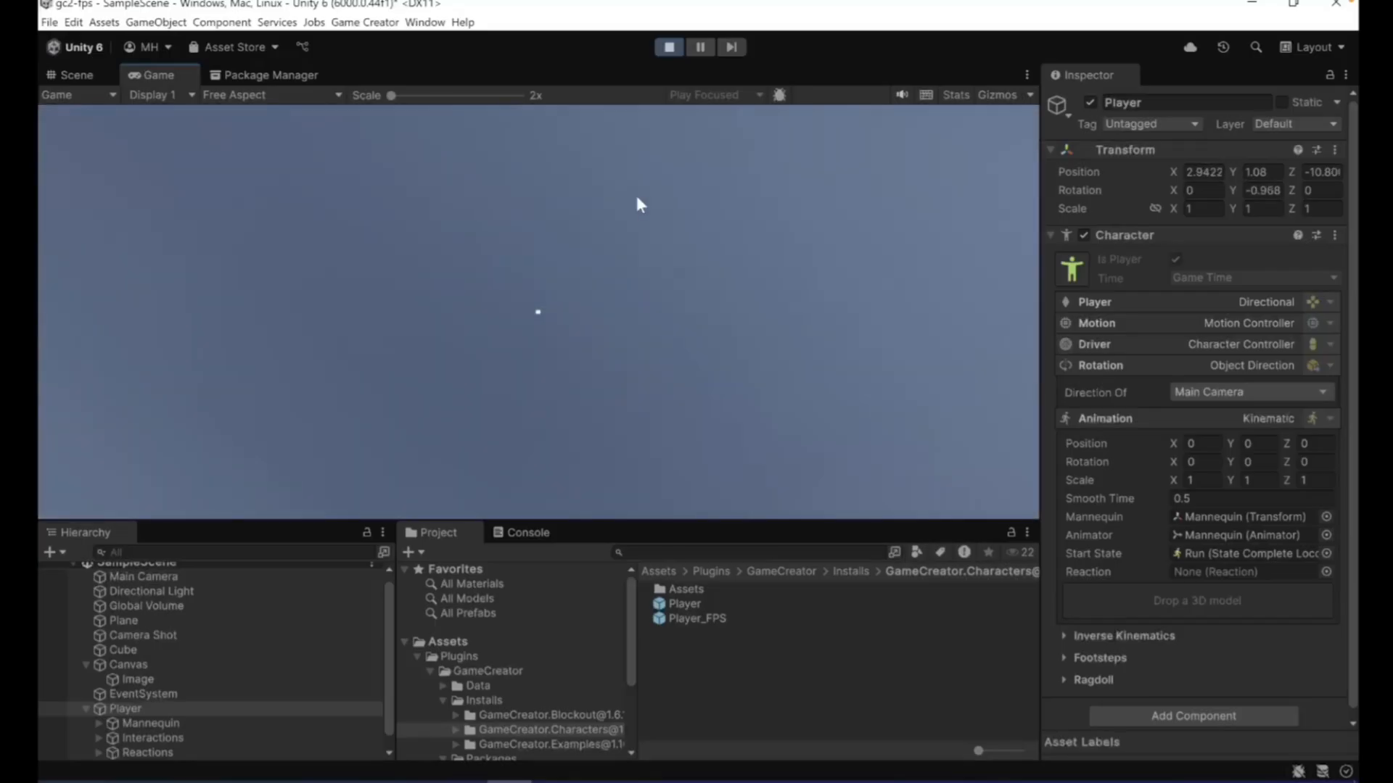
pyautogui.click(669, 47)
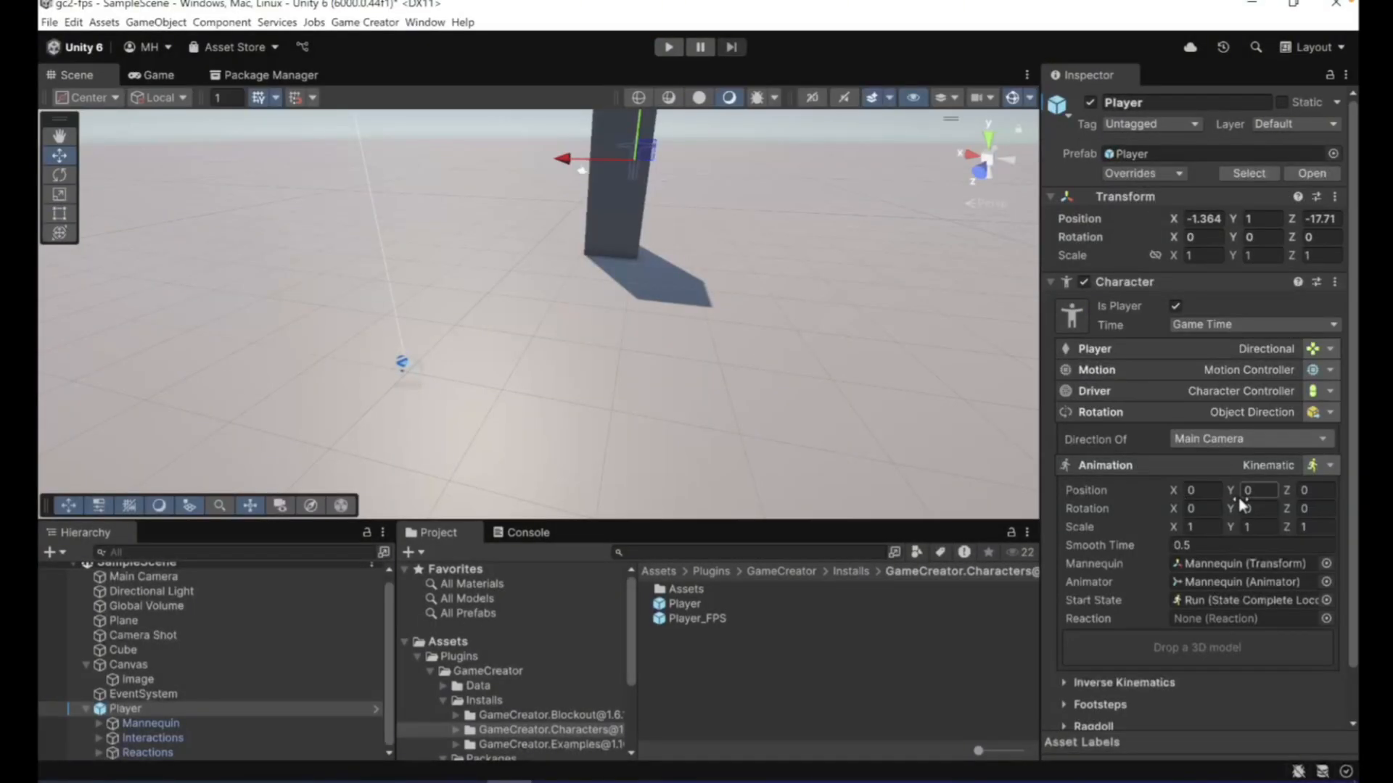
# - Set the Z value of the Camera Shot's first-person Offset to 0.1
pyautogui.scroll(-3, 1231, 519)
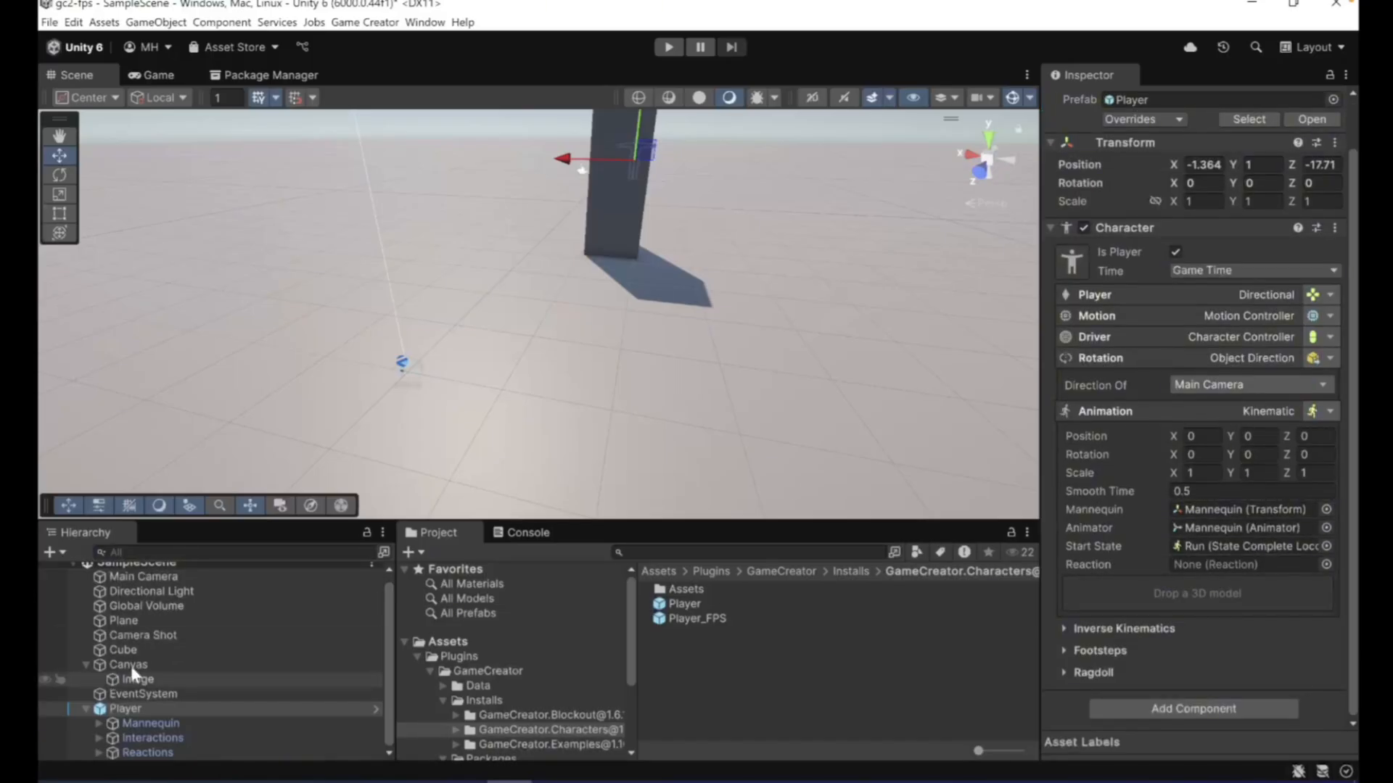
pyautogui.click(137, 635)
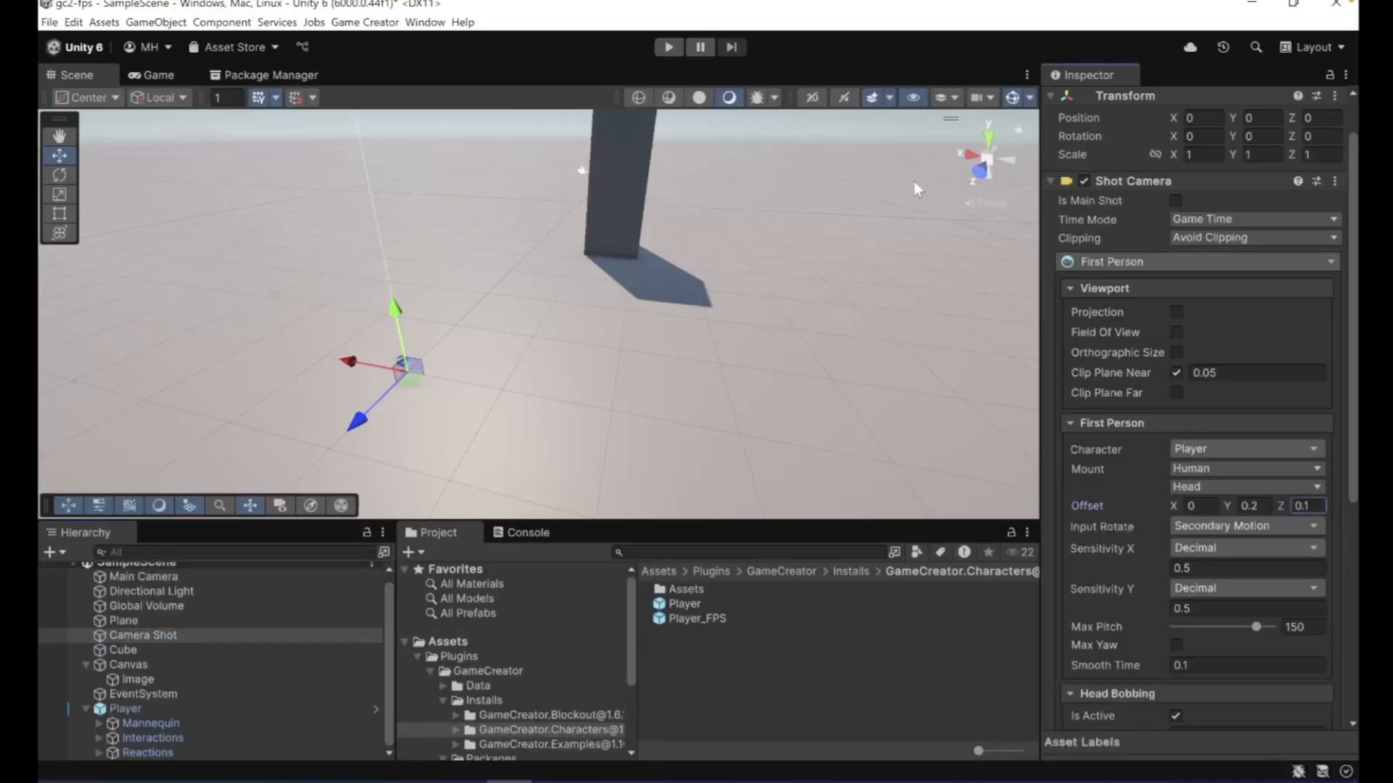
# - Try Offset Z 0.2 in play mode, running across the plane and jumping while looking down at the body
pyautogui.click(668, 48)
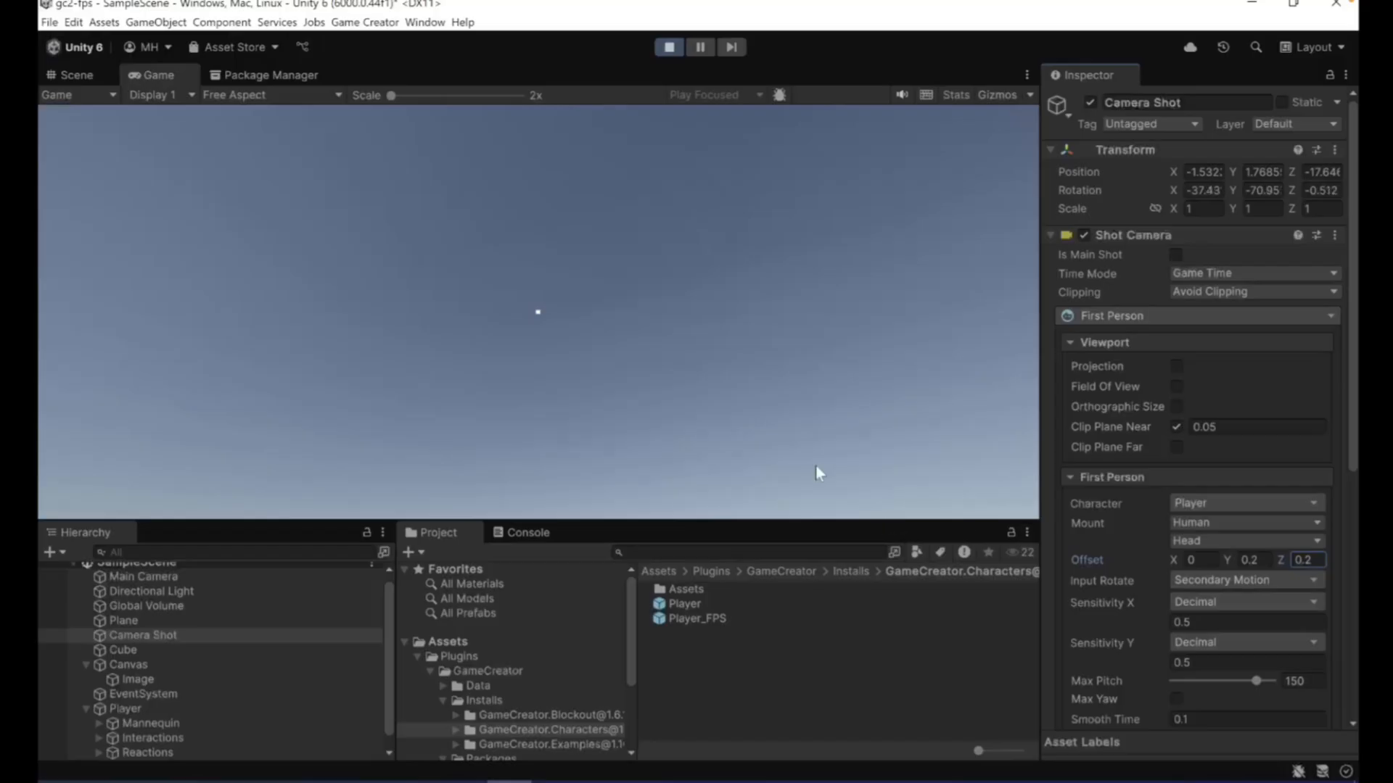
pyautogui.click(815, 466)
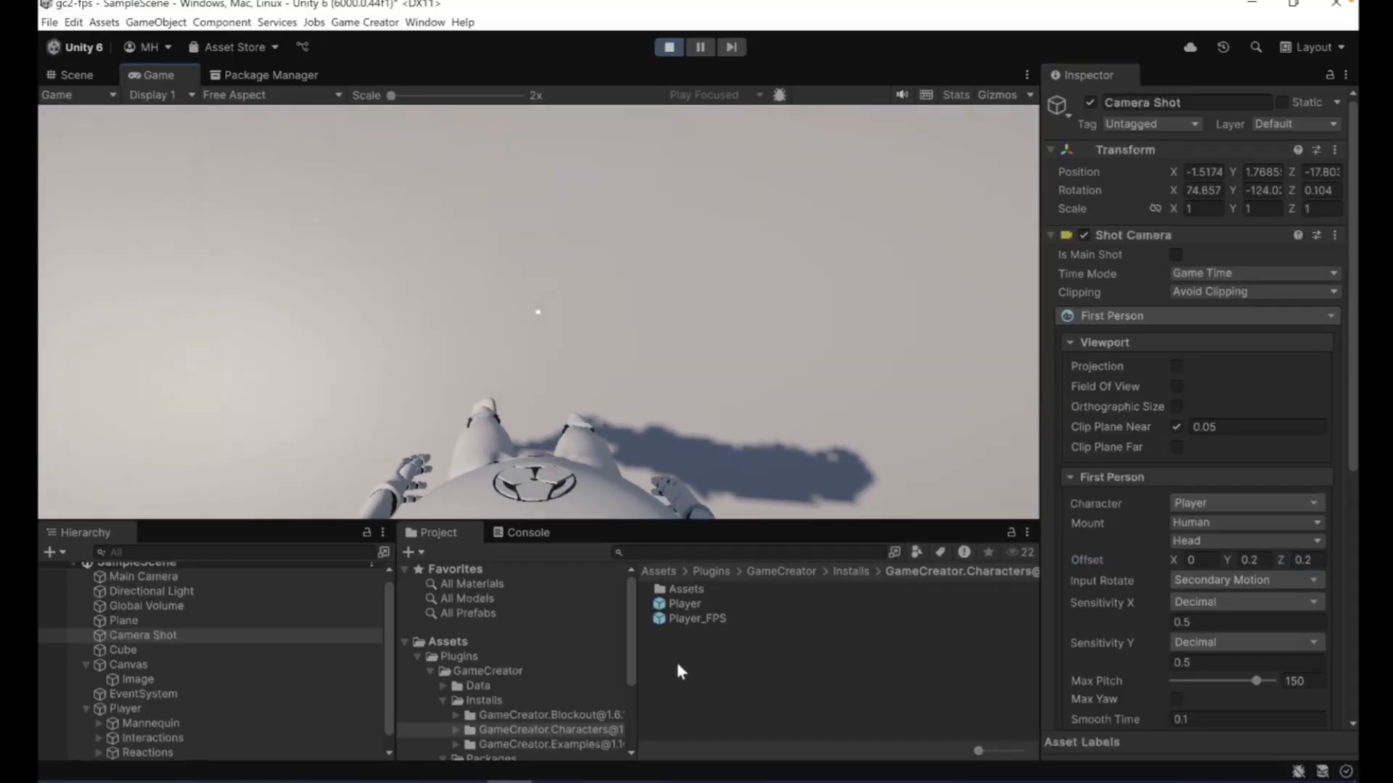
pyautogui.press('w')
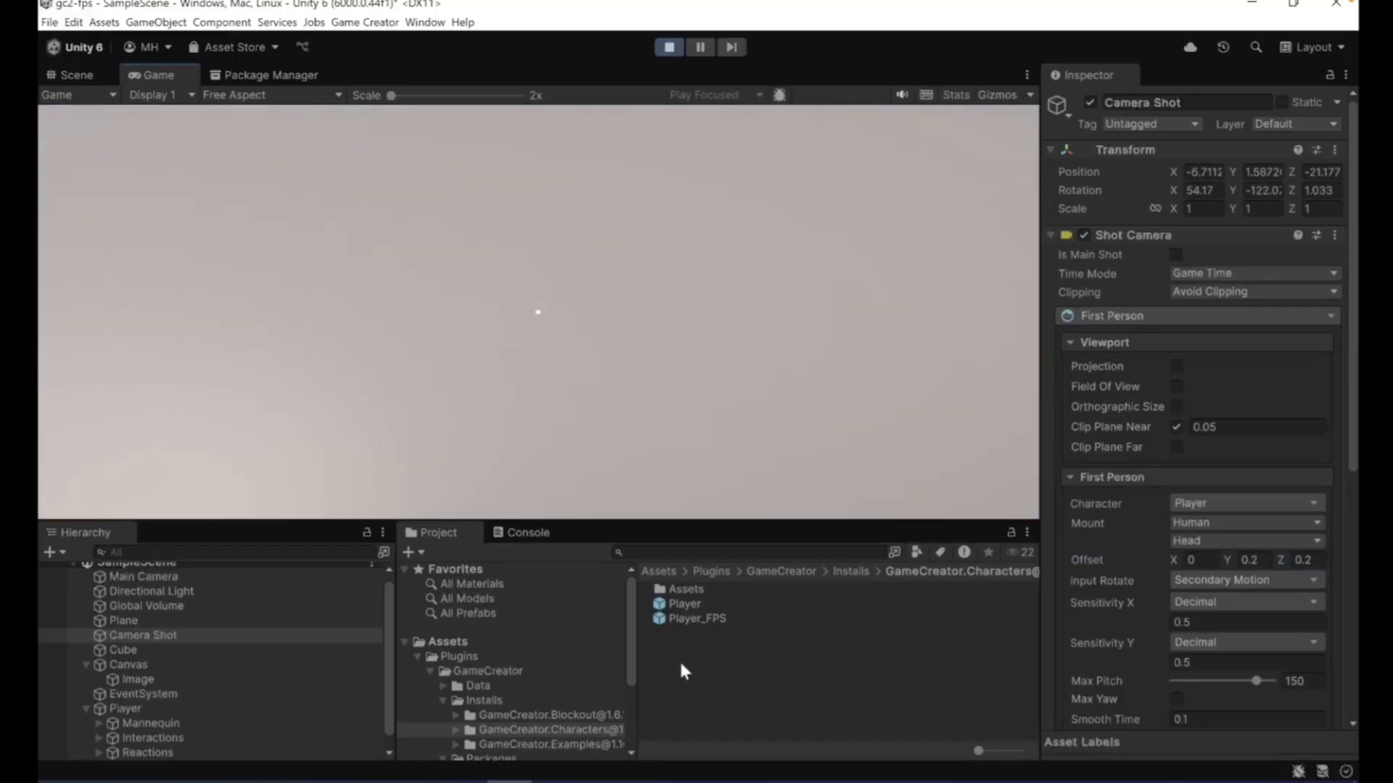
pyautogui.press('w')
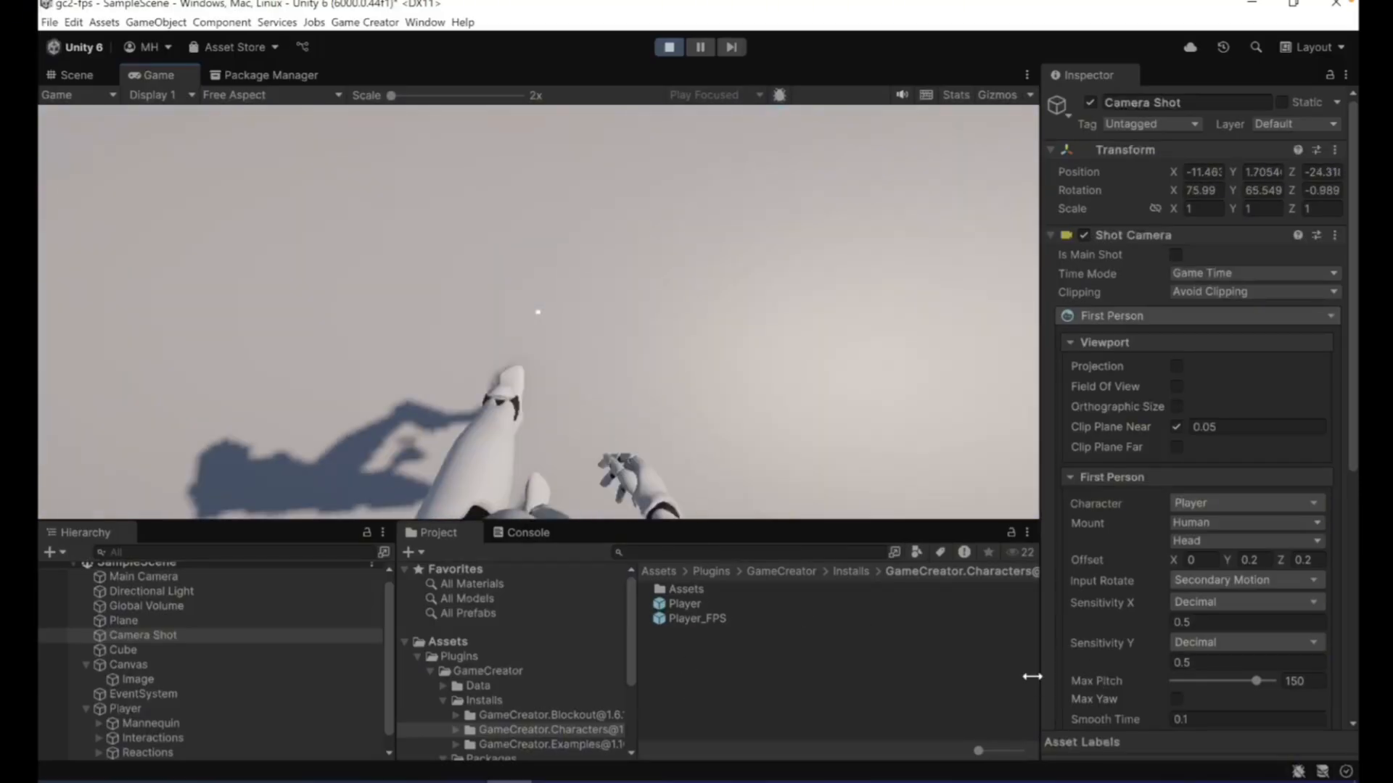
pyautogui.press('w')
pyautogui.press('space')
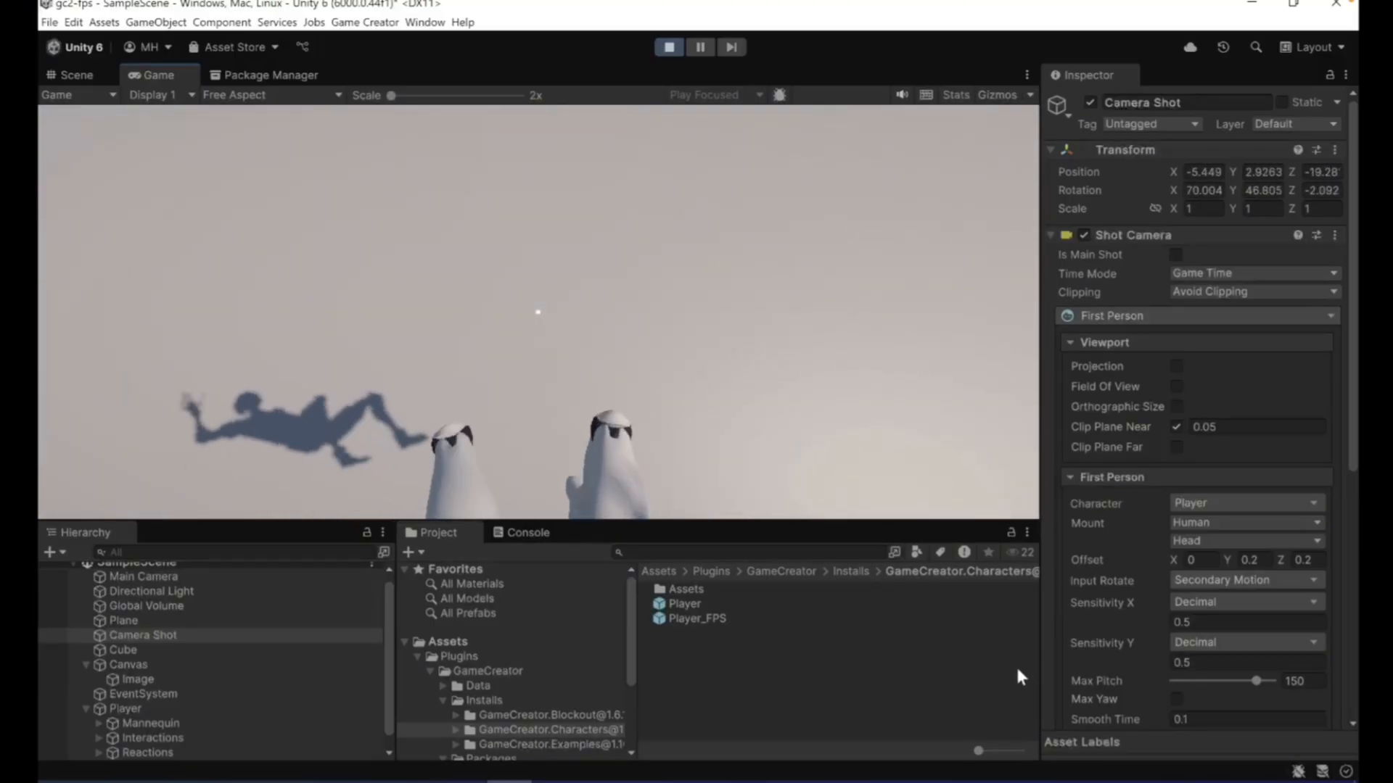
pyautogui.press('w')
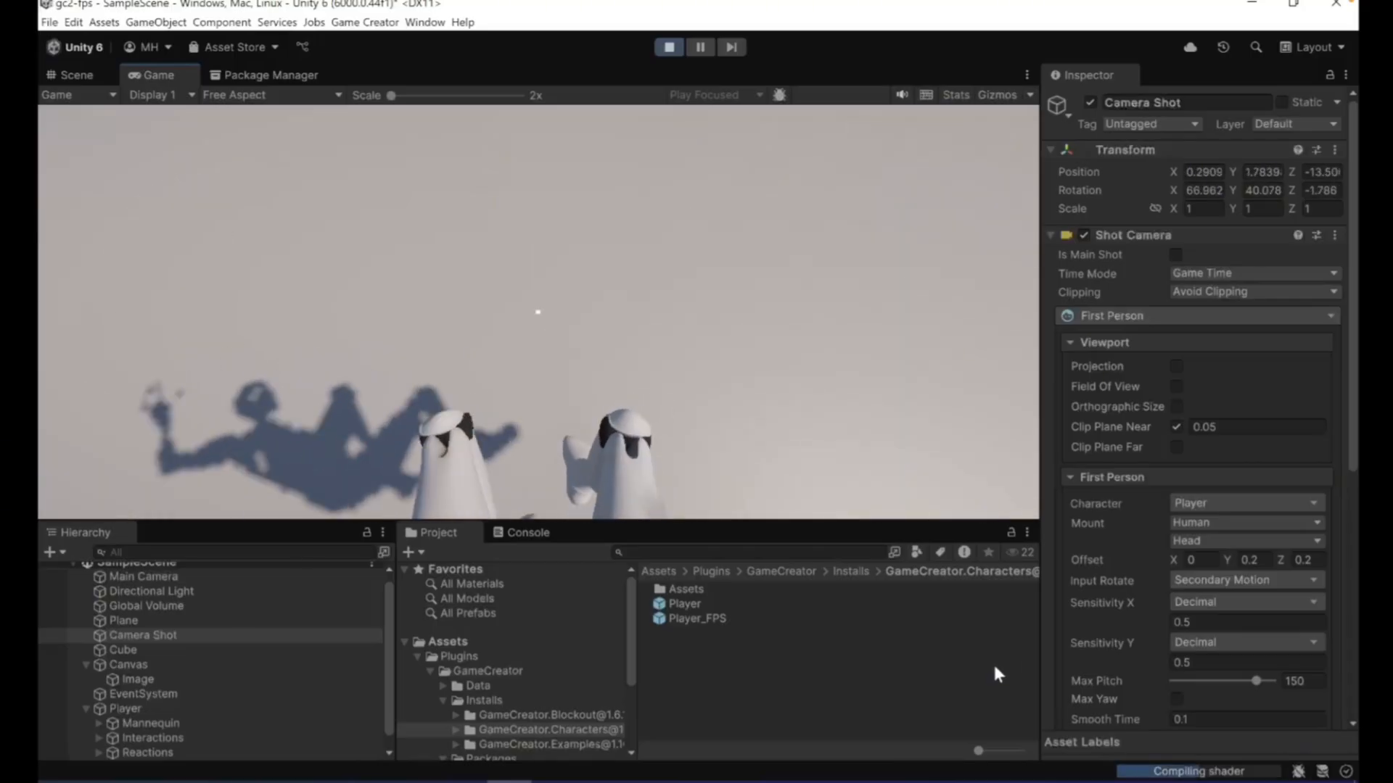
pyautogui.press('w')
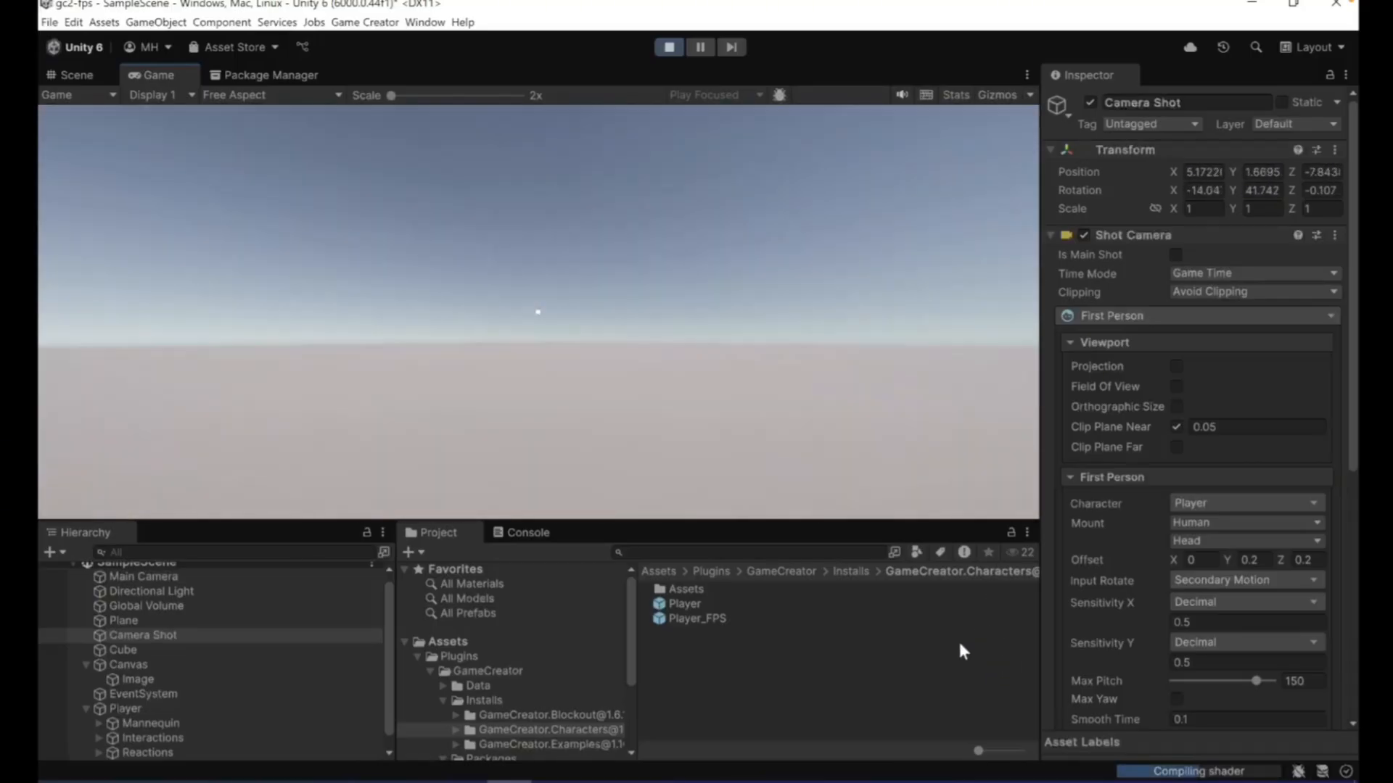
# - Walk up to the cube and around its sides in play mode, pressing against its faces to check the camera clipping
pyautogui.press('w')
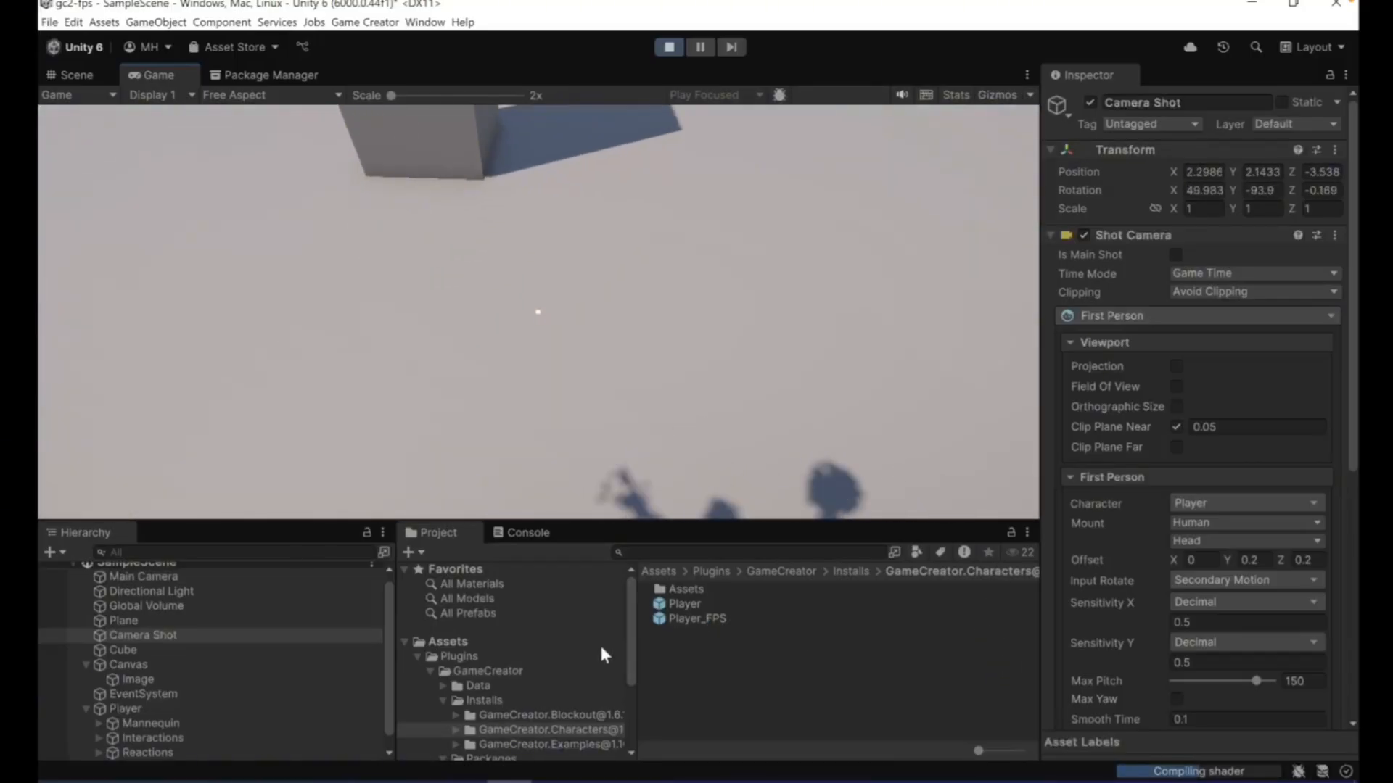
pyautogui.press('w')
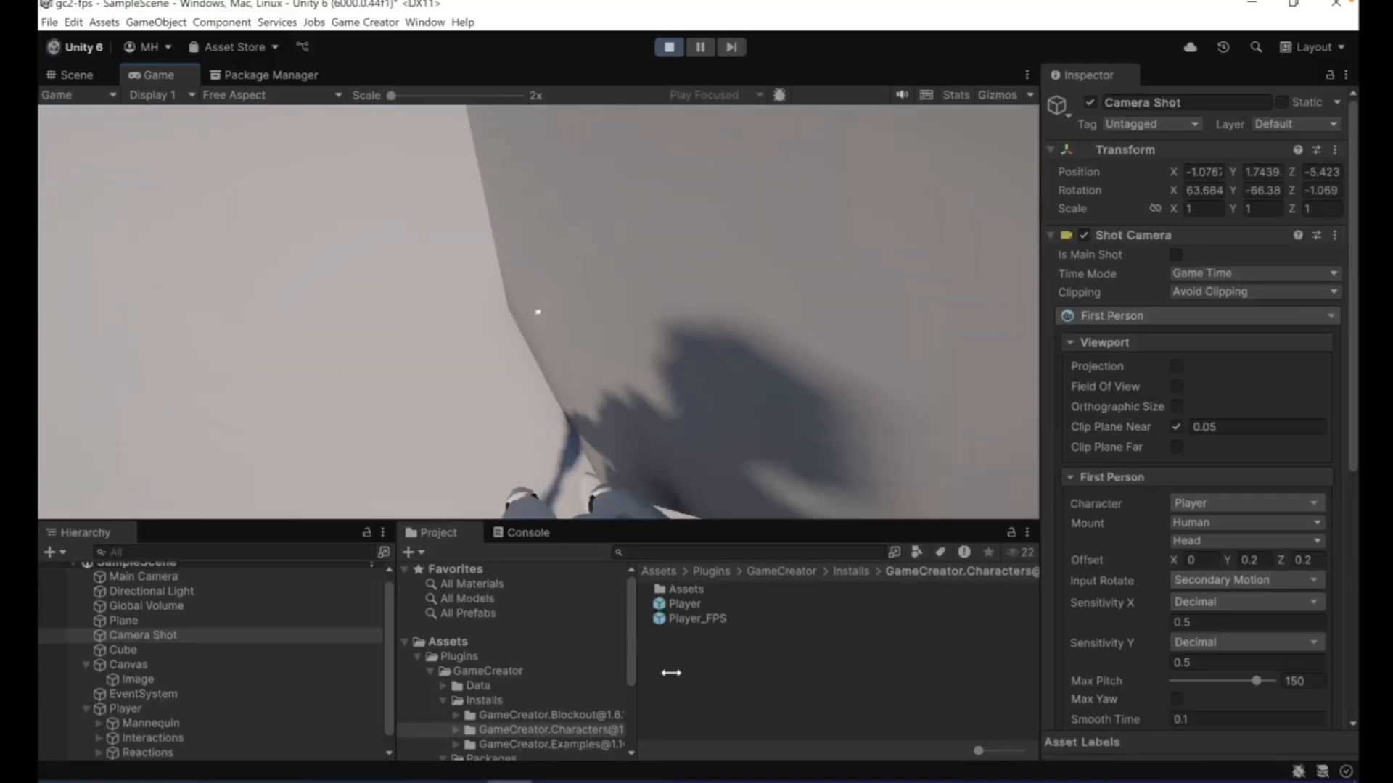
pyautogui.press('w')
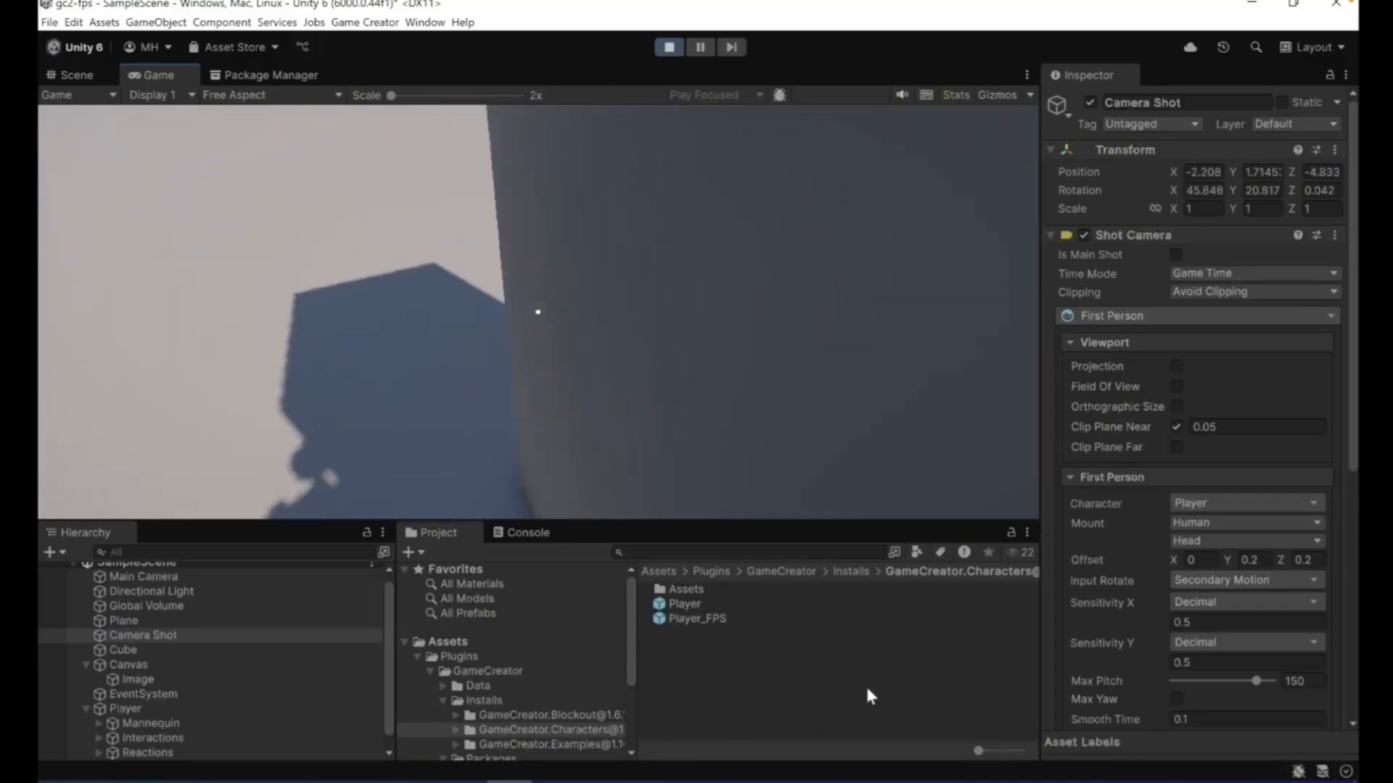
pyautogui.press('w')
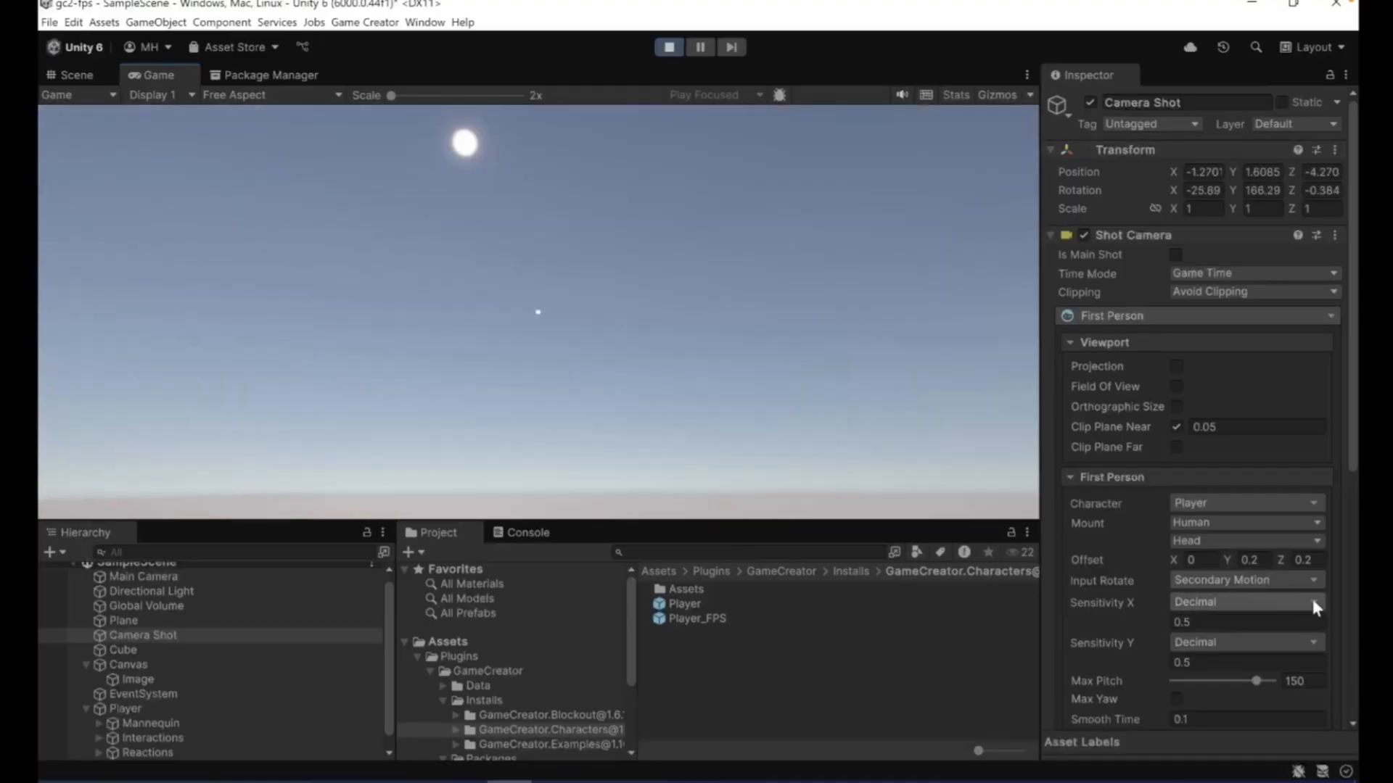
pyautogui.press('s')
pyautogui.press('d')
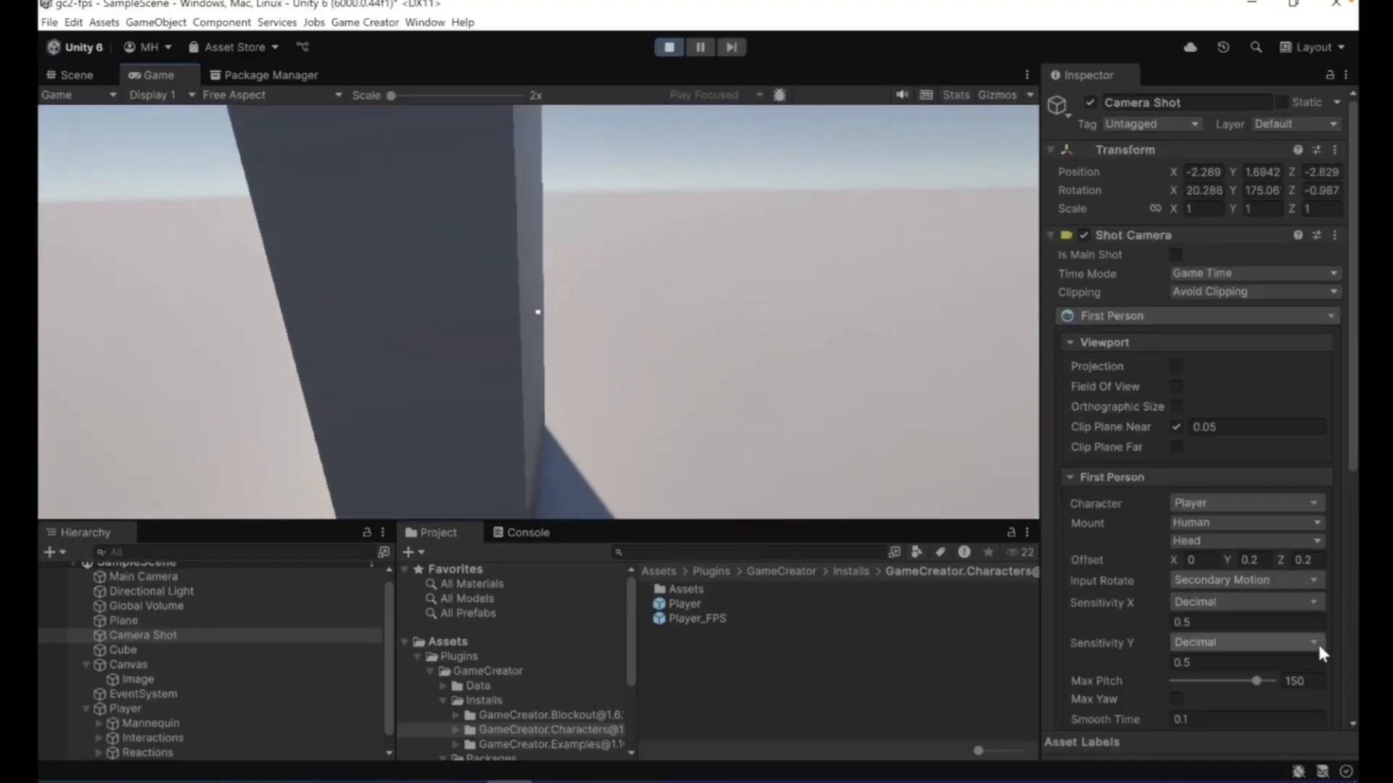
pyautogui.press('w')
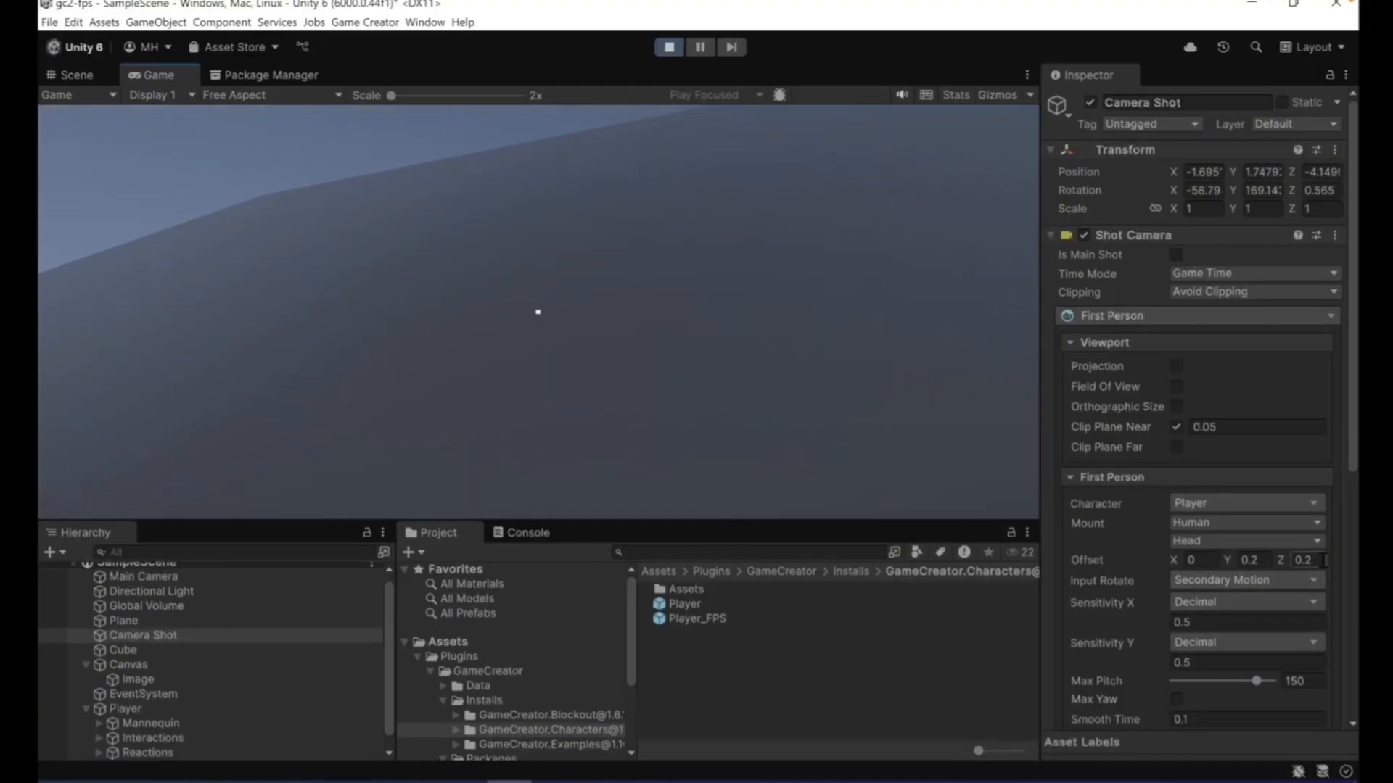
# - Back away from and return to the cube's faces while looking up and down, and stop the playback
pyautogui.press('s')
pyautogui.press('w')
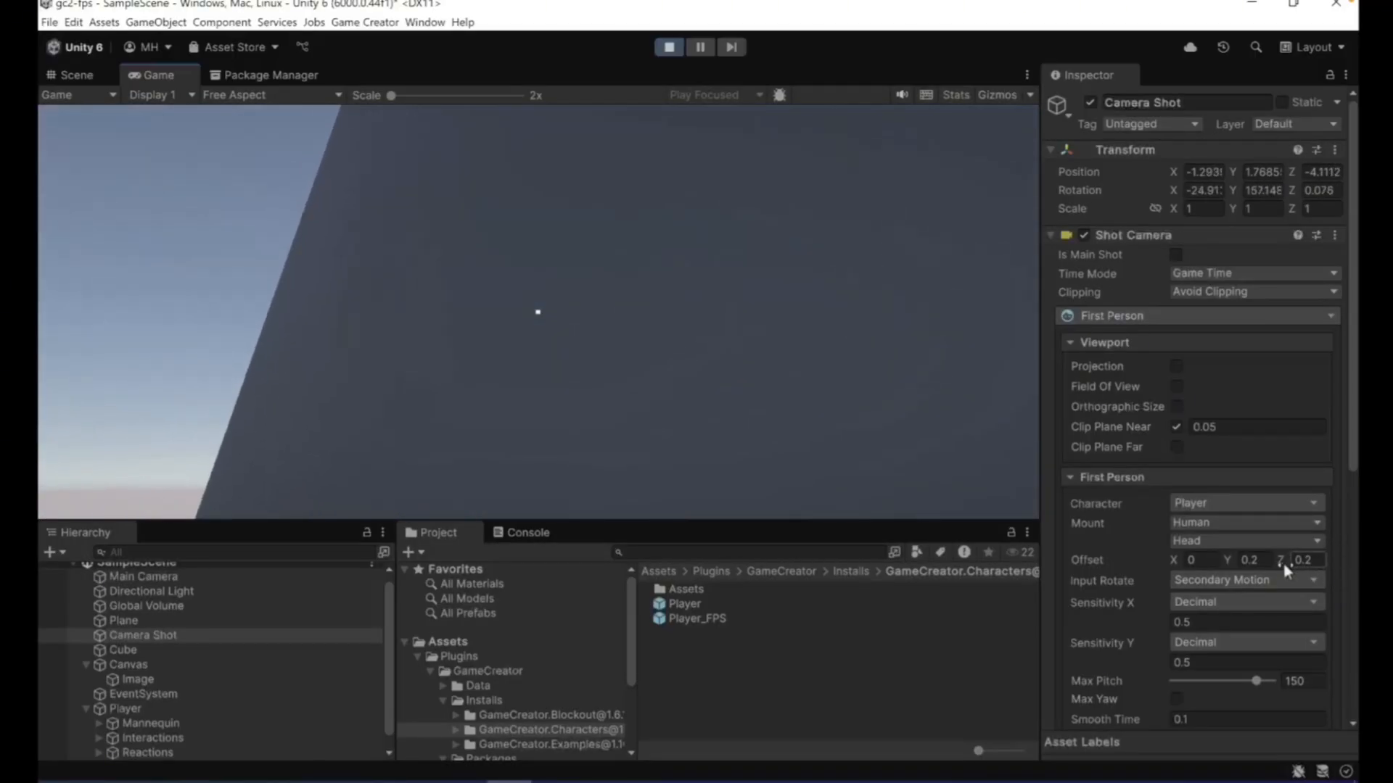
pyautogui.press('s')
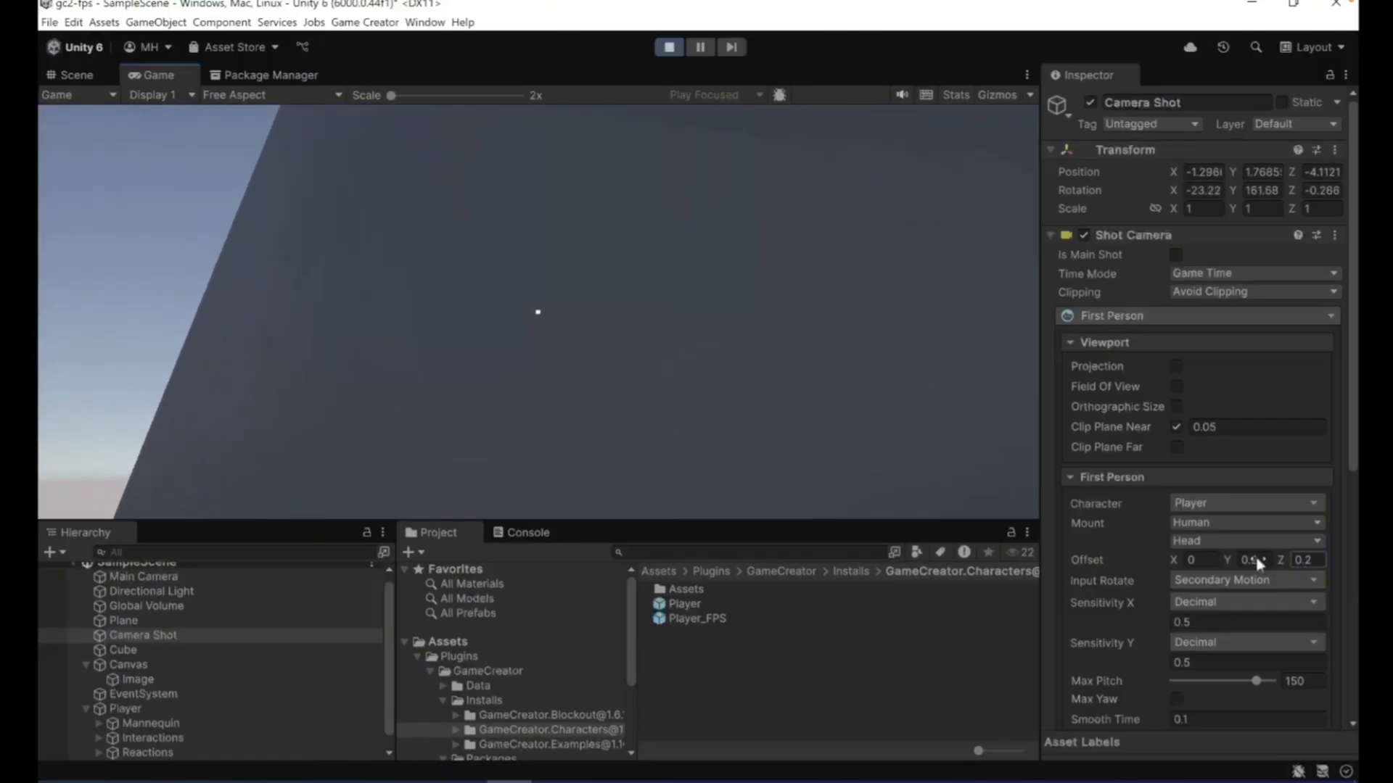
pyautogui.press('w')
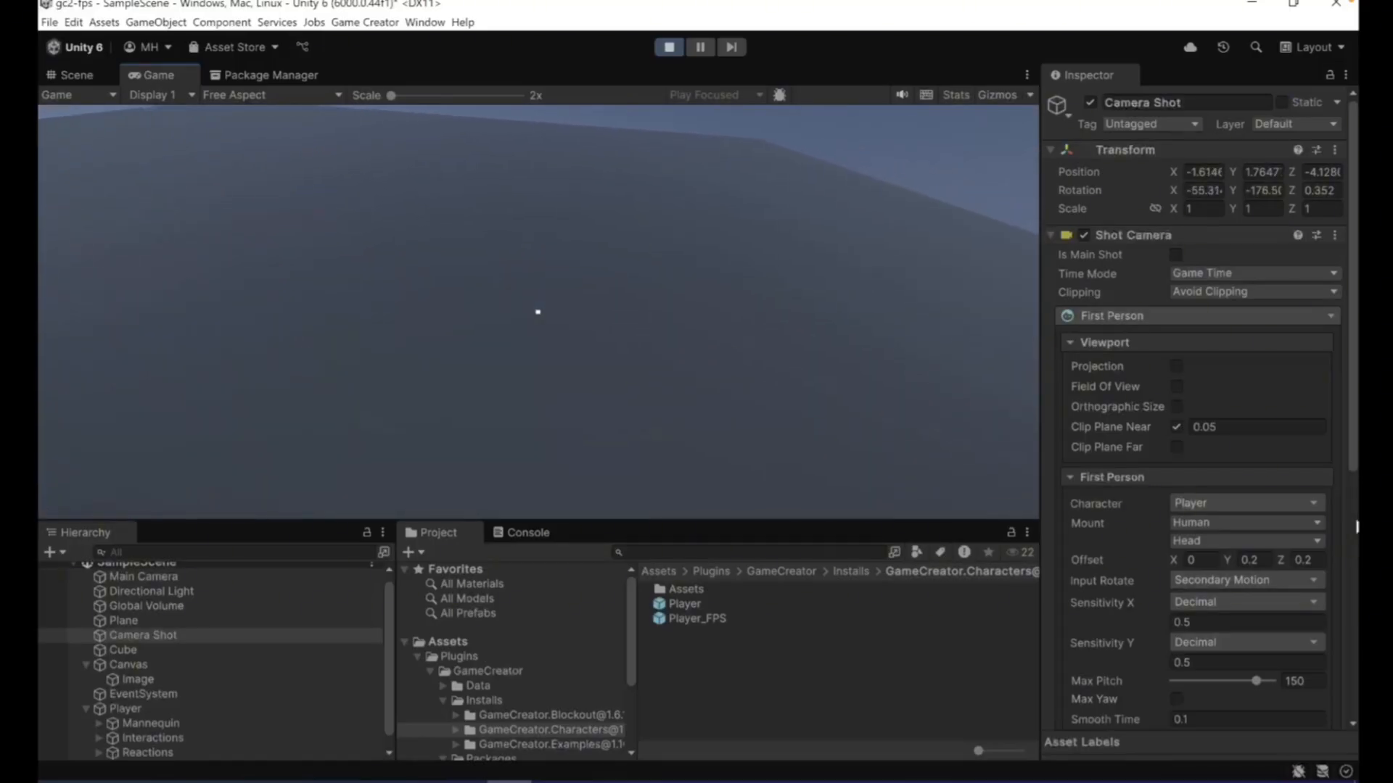
pyautogui.press('a')
pyautogui.press('s')
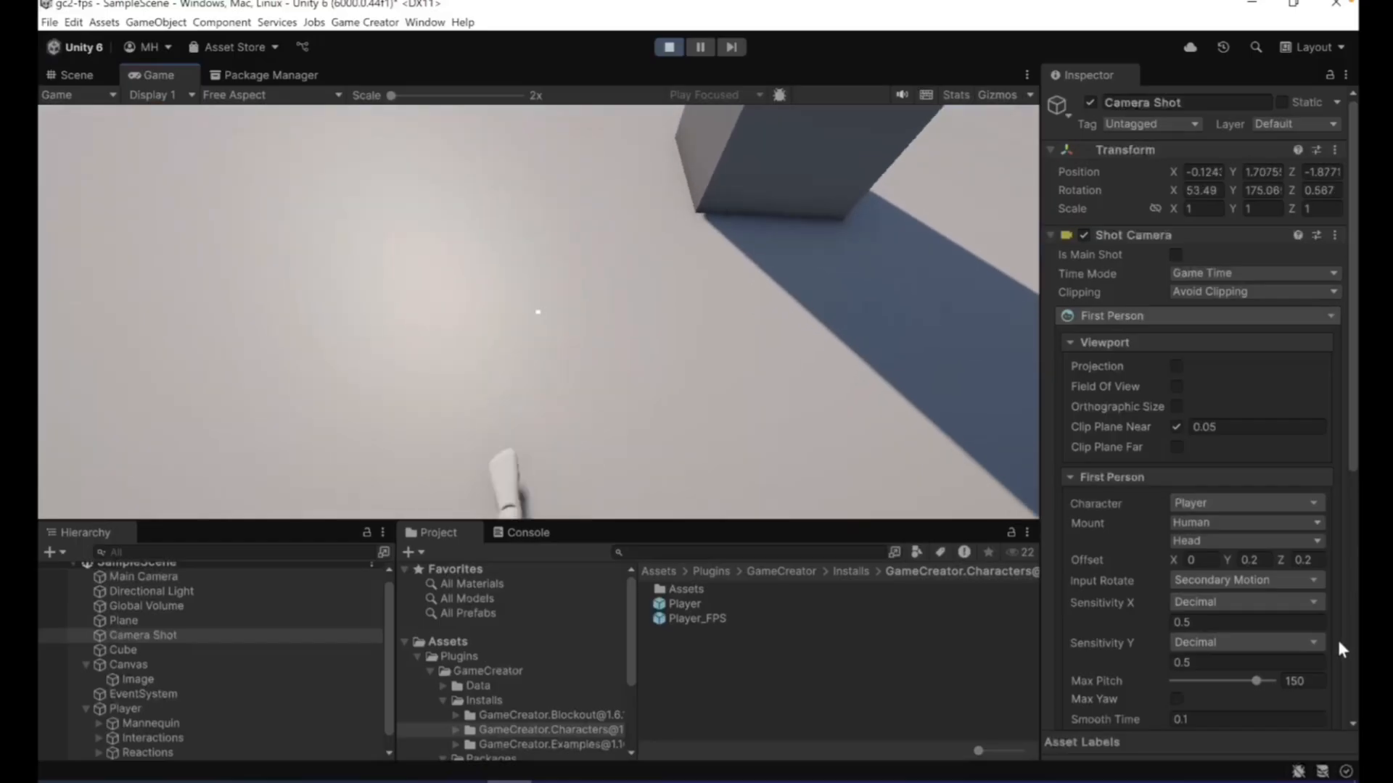
pyautogui.press('w')
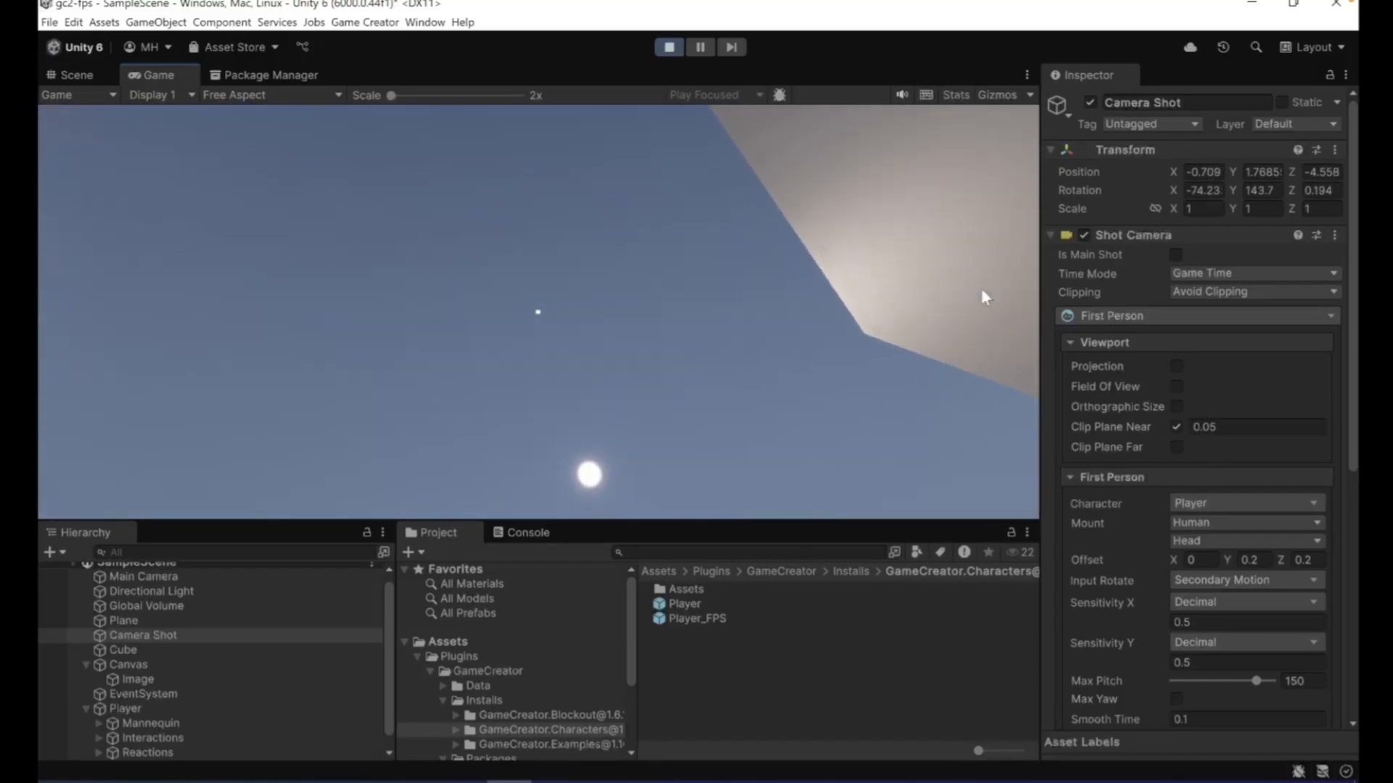
pyautogui.click(669, 47)
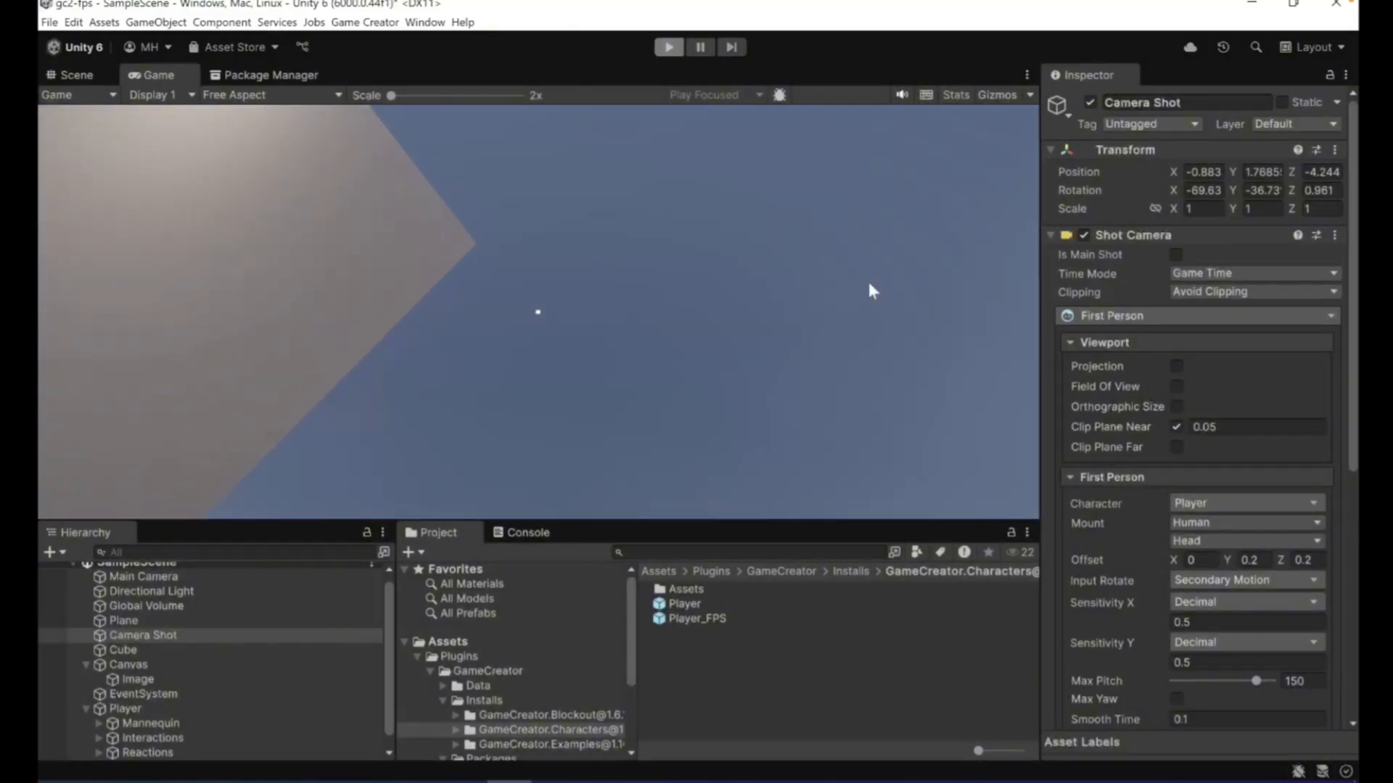
# - Set the Camera Shot's Clip Plane Near to 0.01 and its first-person Offset Z to 0.15
pyautogui.click(1230, 423)
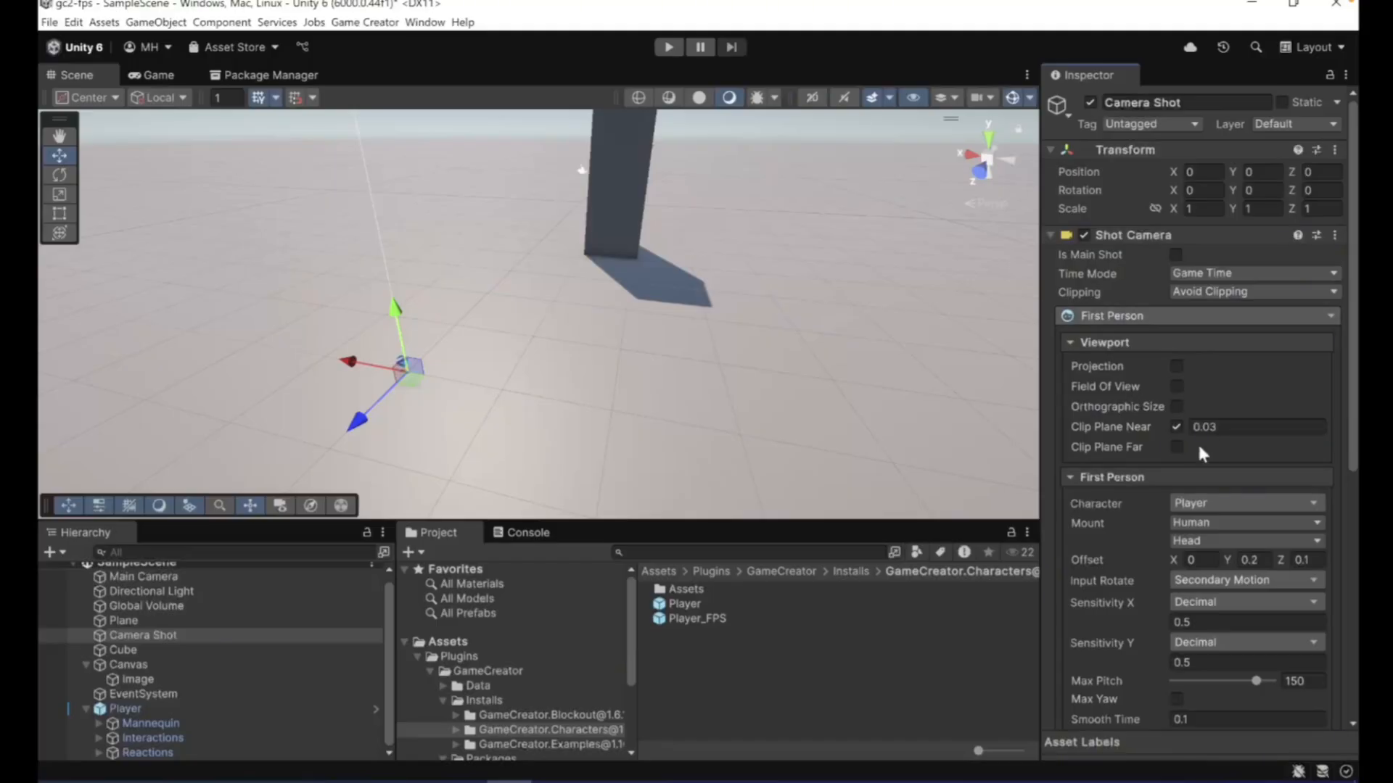
pyautogui.click(1232, 428)
# - Start play mode, run across the plane, and set the Camera Shot's first-person Offset Z to 0.2
pyautogui.click(670, 47)
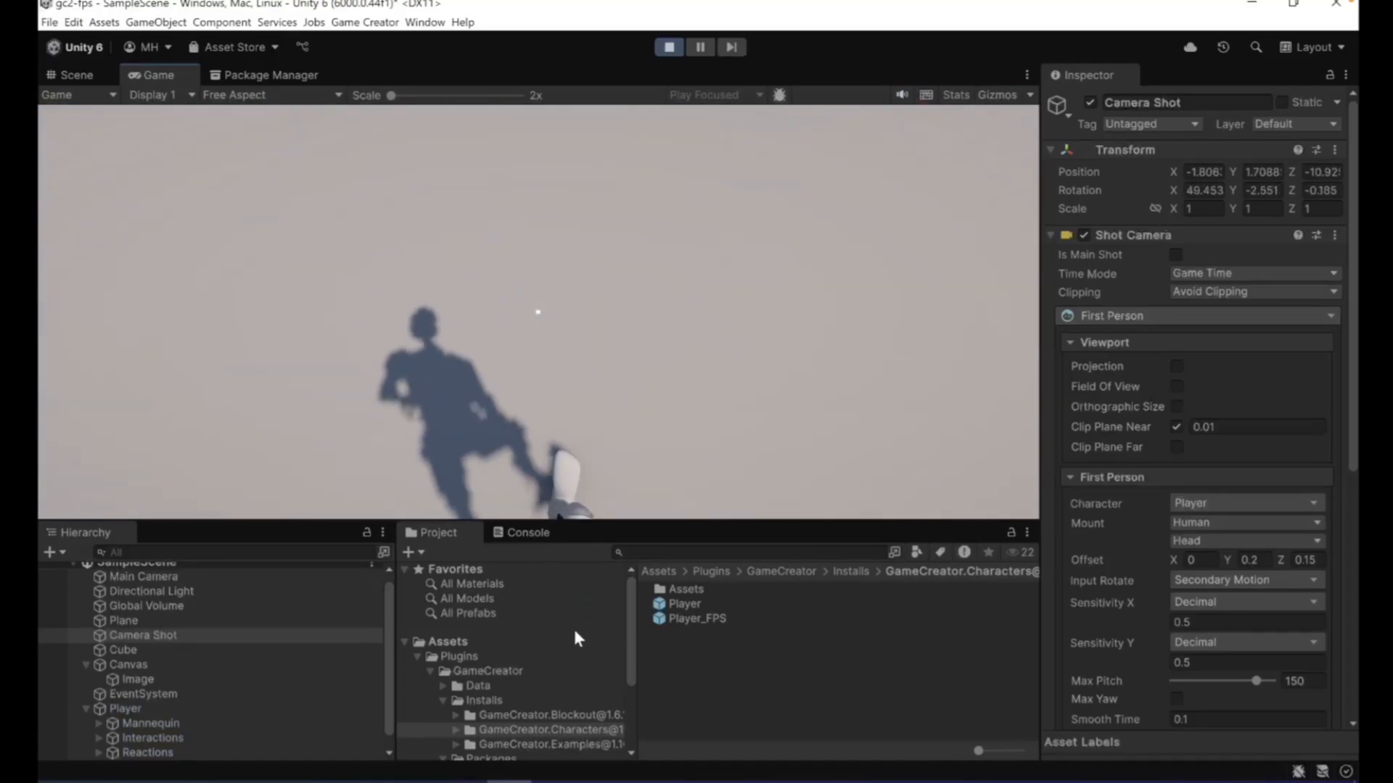
pyautogui.press('w')
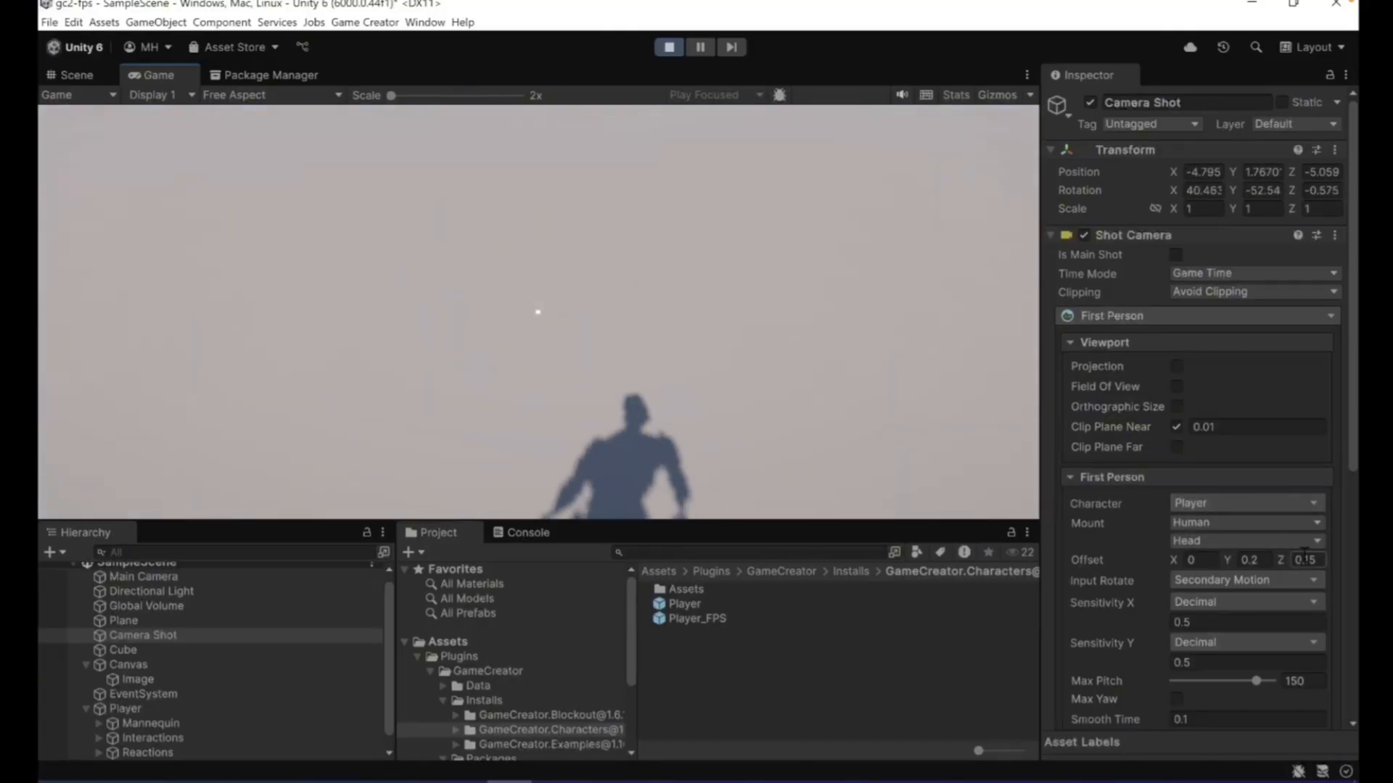
pyautogui.click(1305, 559)
pyautogui.write('.2')
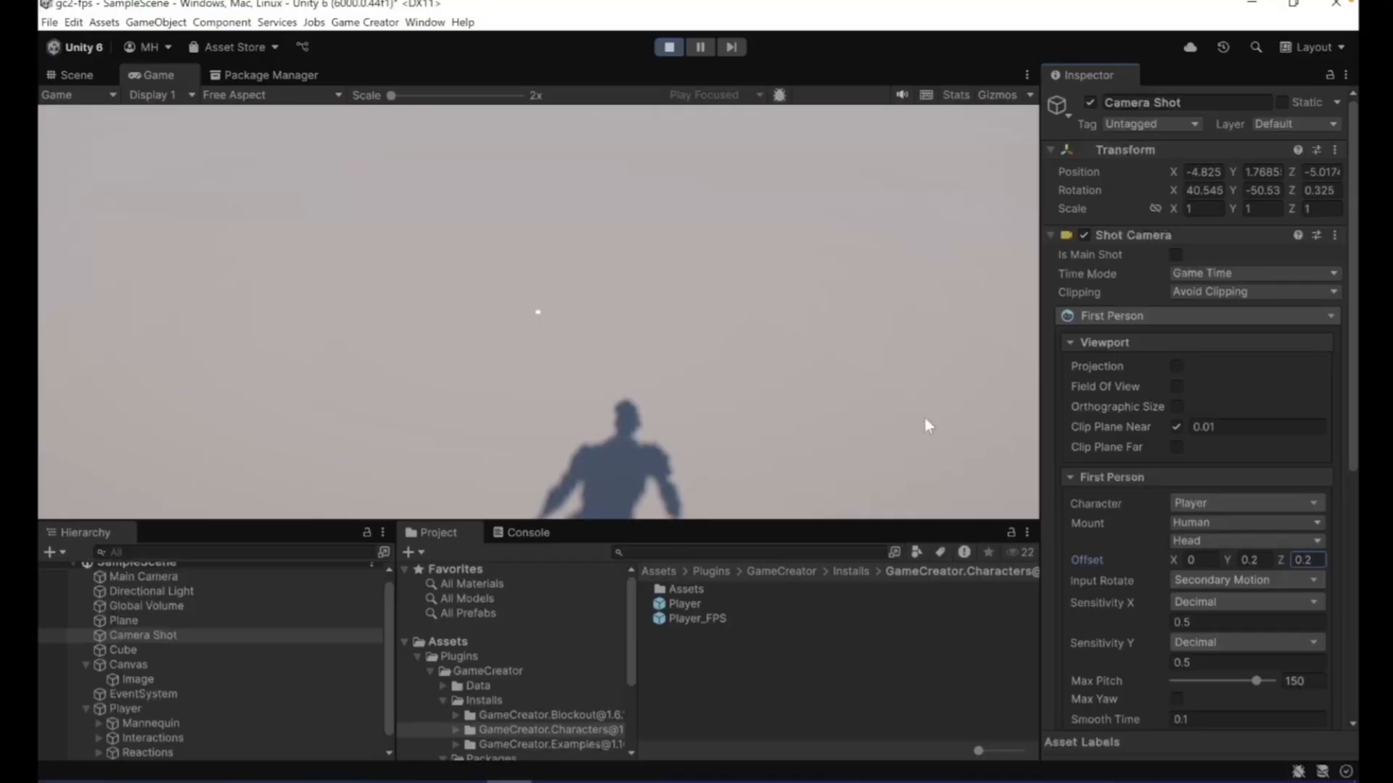
pyautogui.click(742, 343)
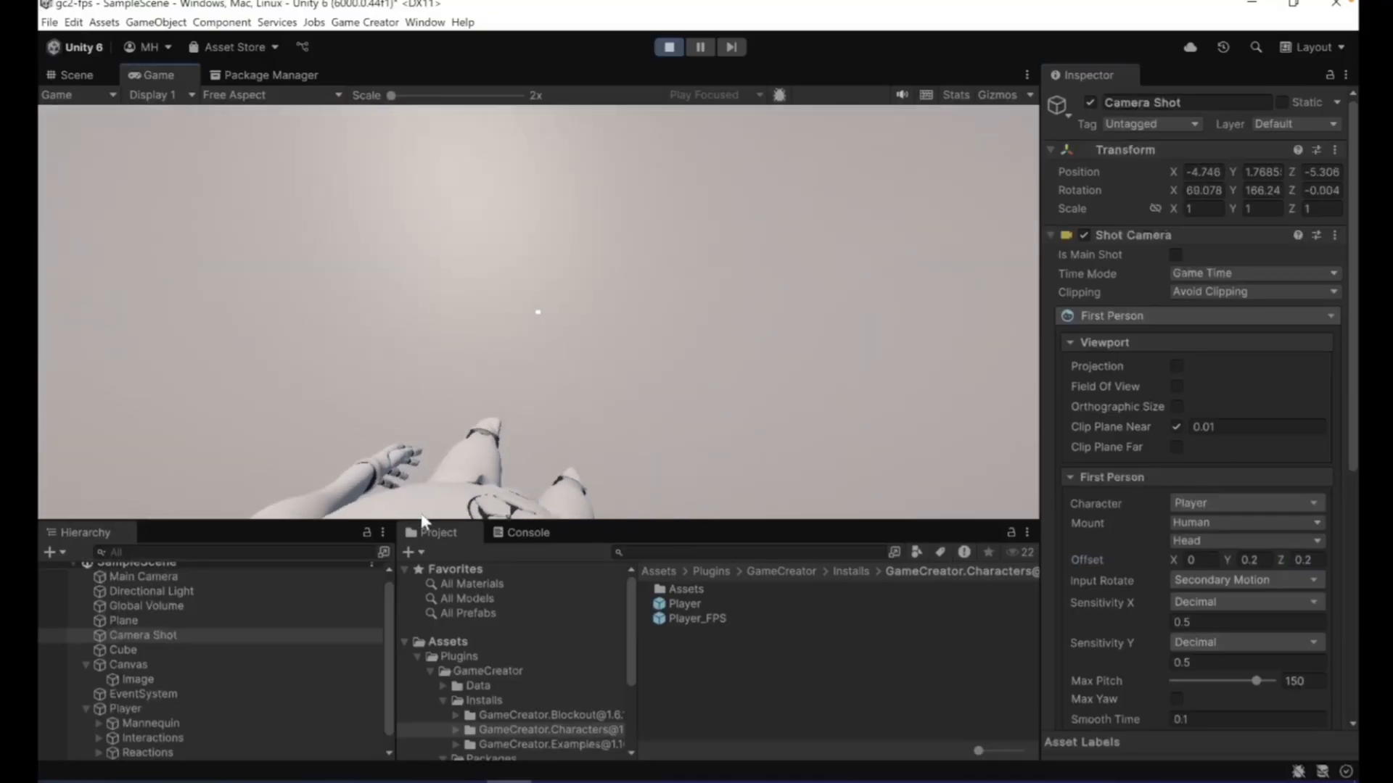
# - Walk up to the cube and along its faces to check clipping at Offset Z 0.2, enlarging the Game view
pyautogui.press('w')
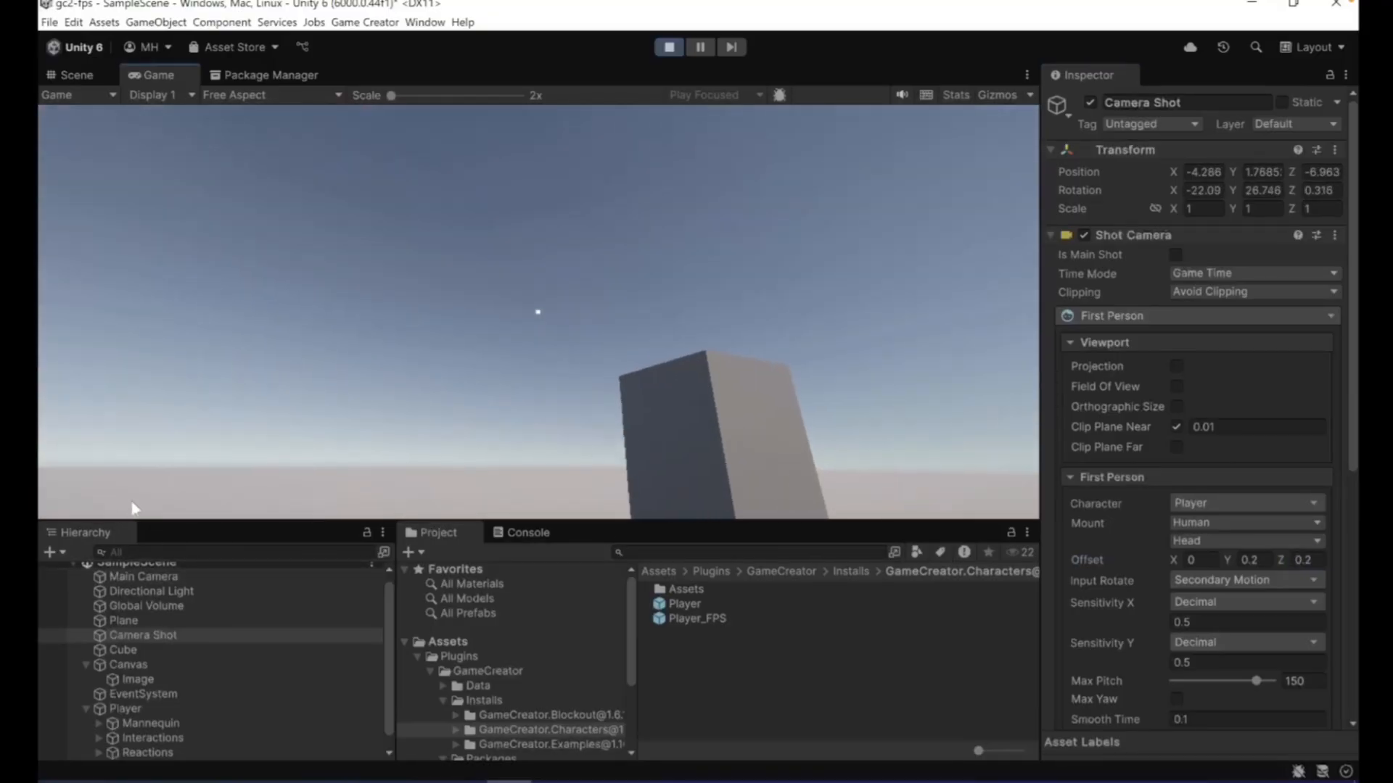
pyautogui.press('w')
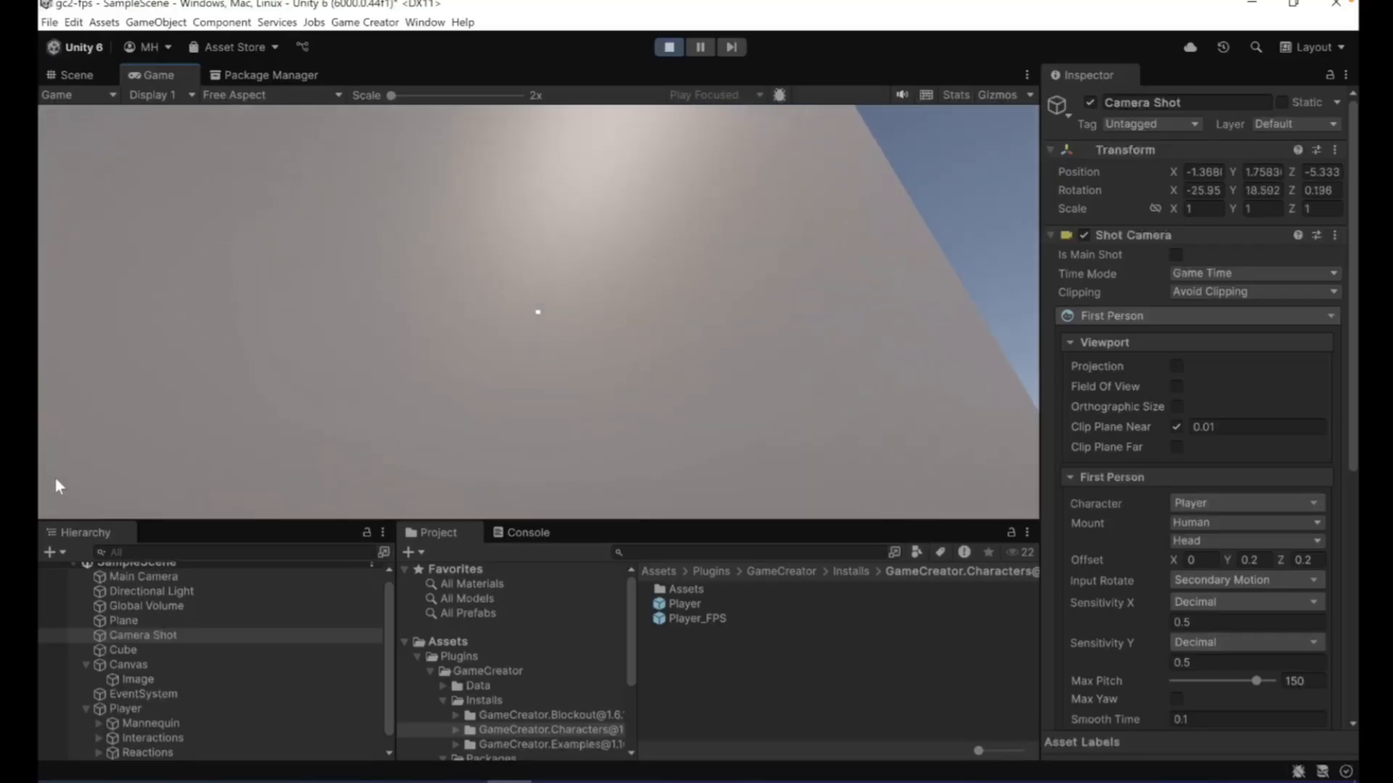
pyautogui.press('w')
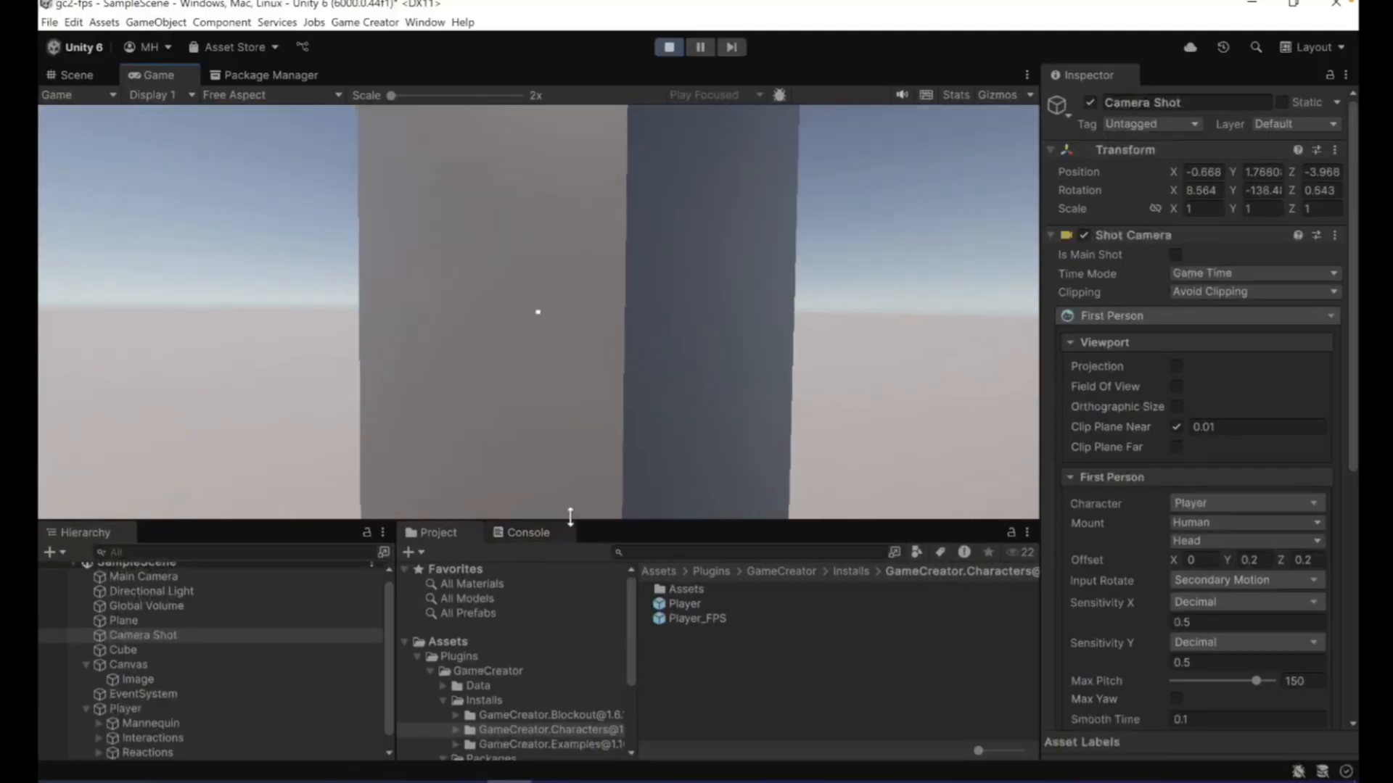
pyautogui.moveTo(570, 521); pyautogui.dragTo(570, 609)
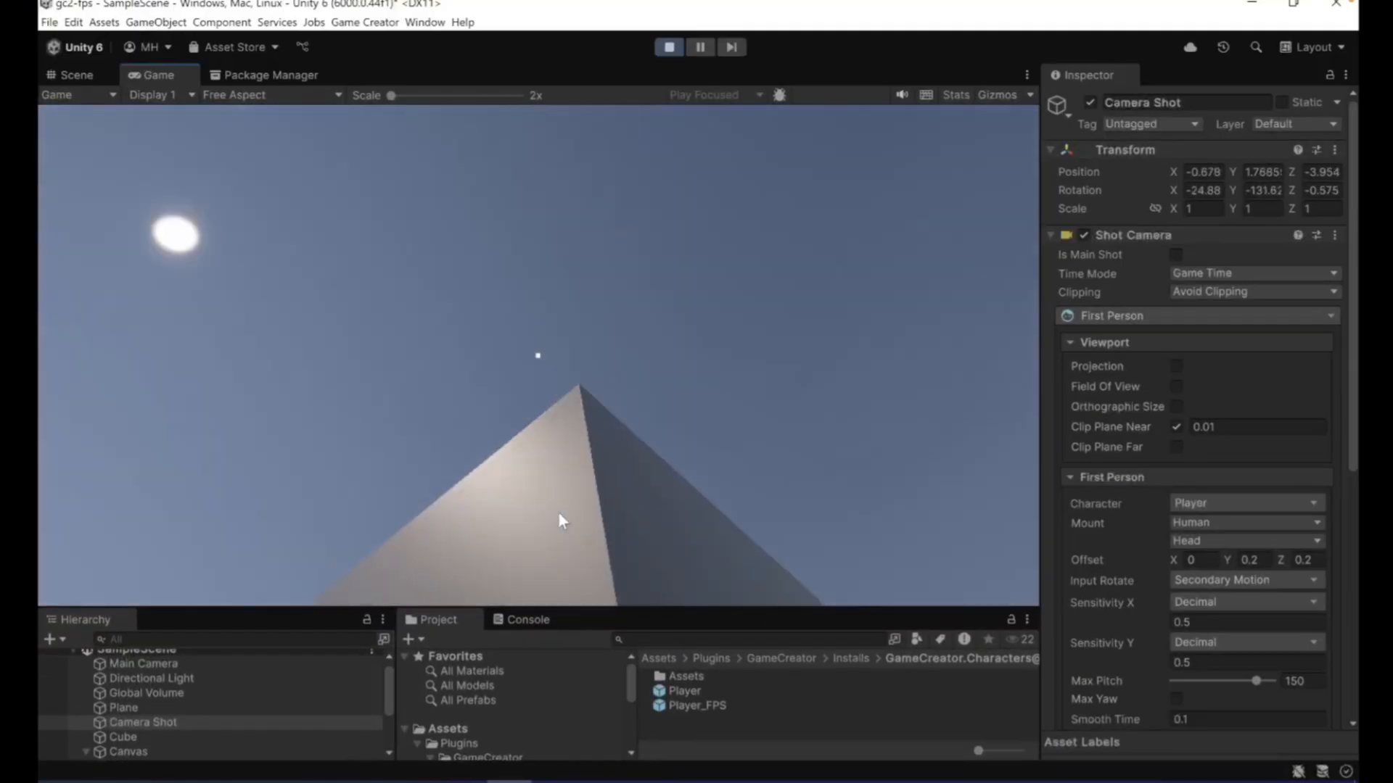
pyautogui.press('a')
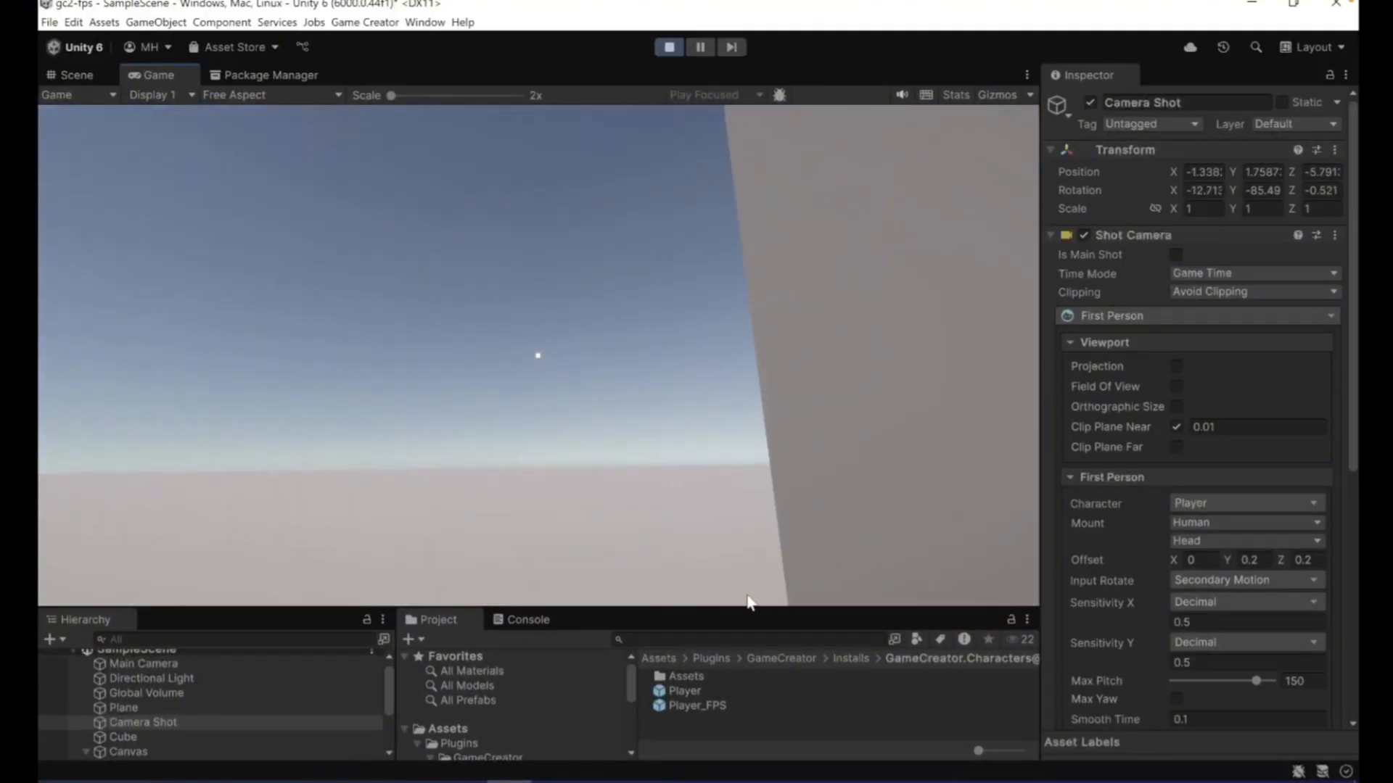
pyautogui.press('w')
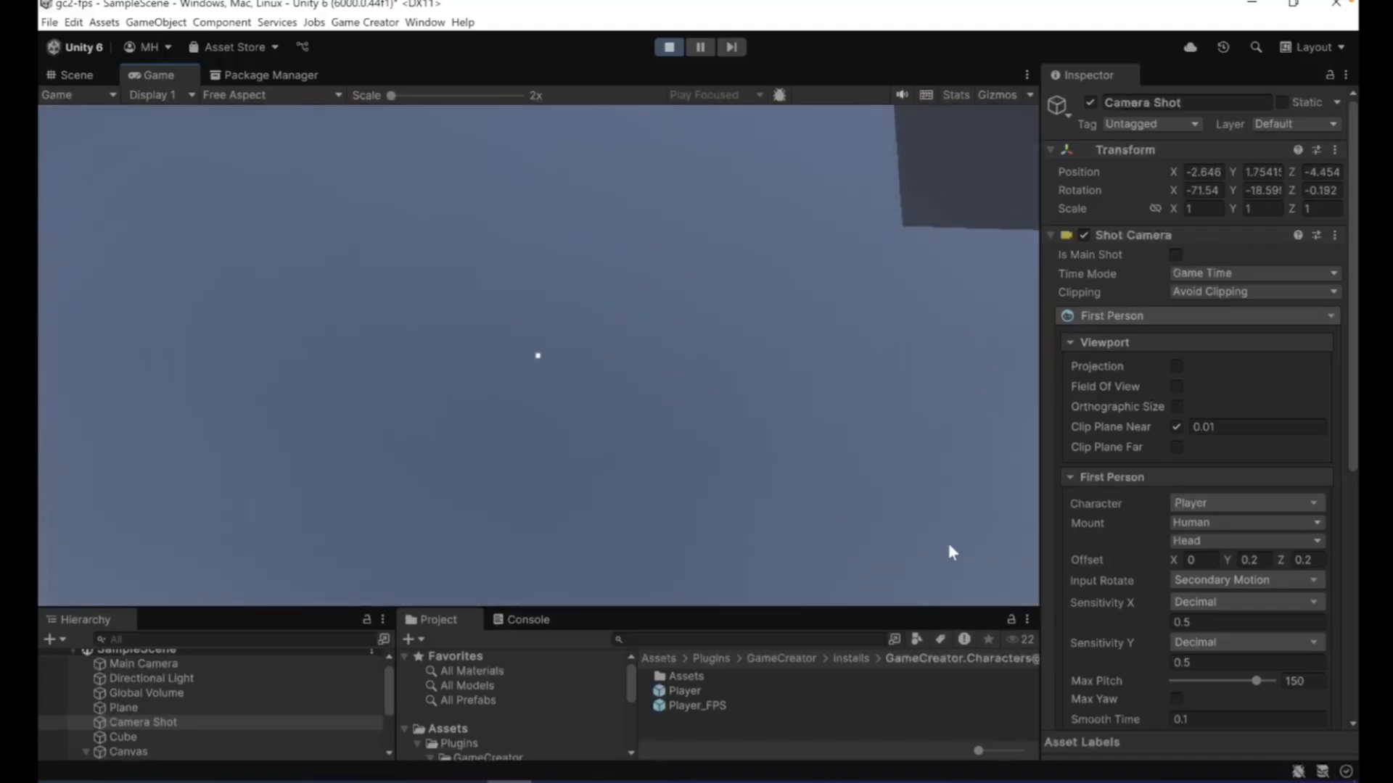
# - Back away from the cube and approach its shaded face again to check the camera clipping, and stop the playback
pyautogui.press('s')
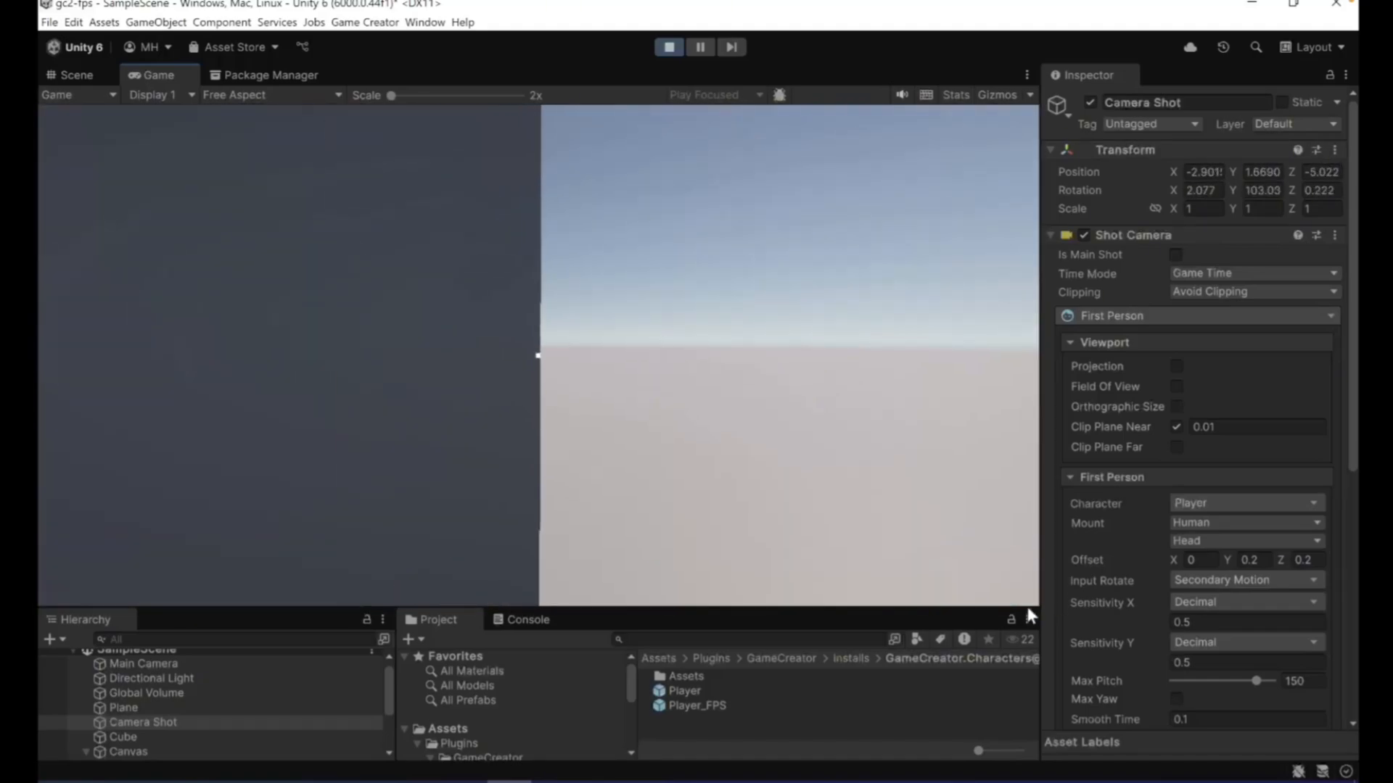
pyautogui.press('s')
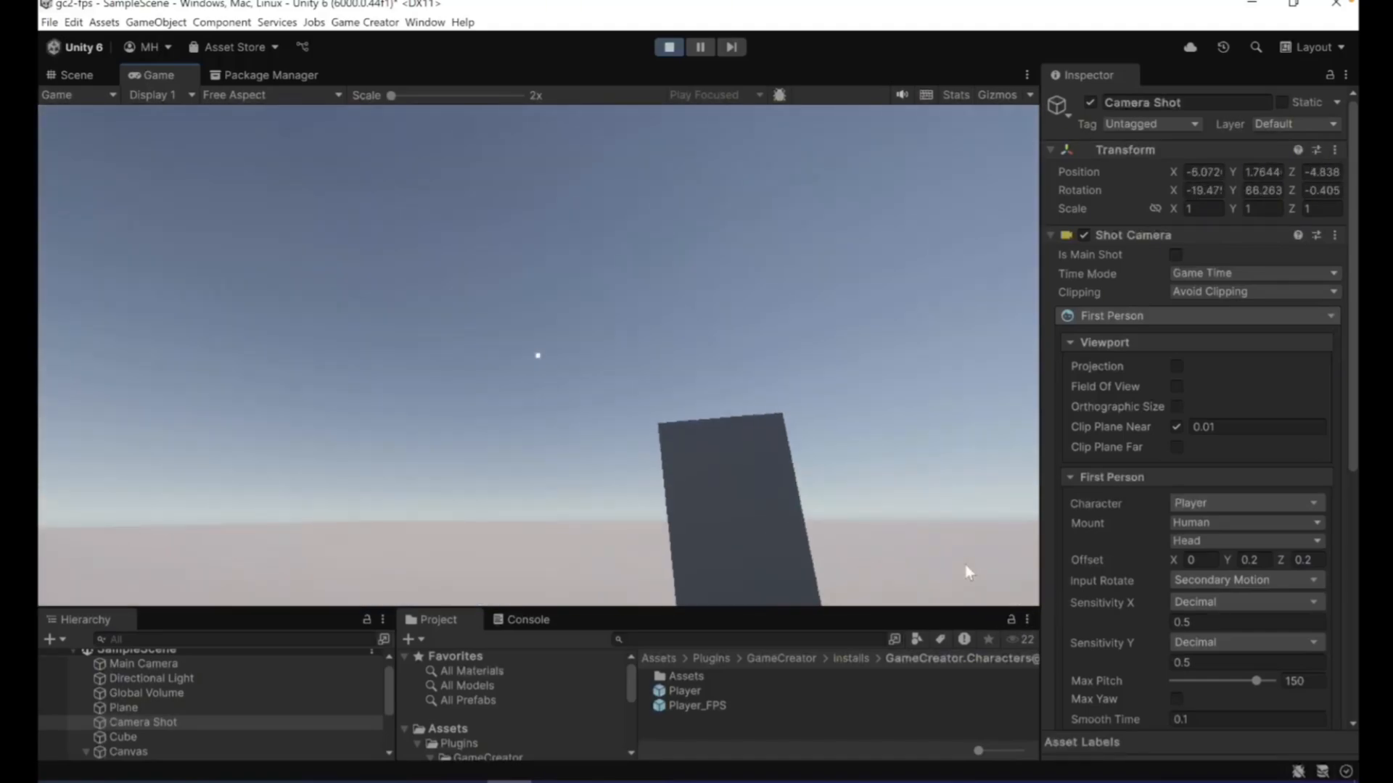
pyautogui.press('w')
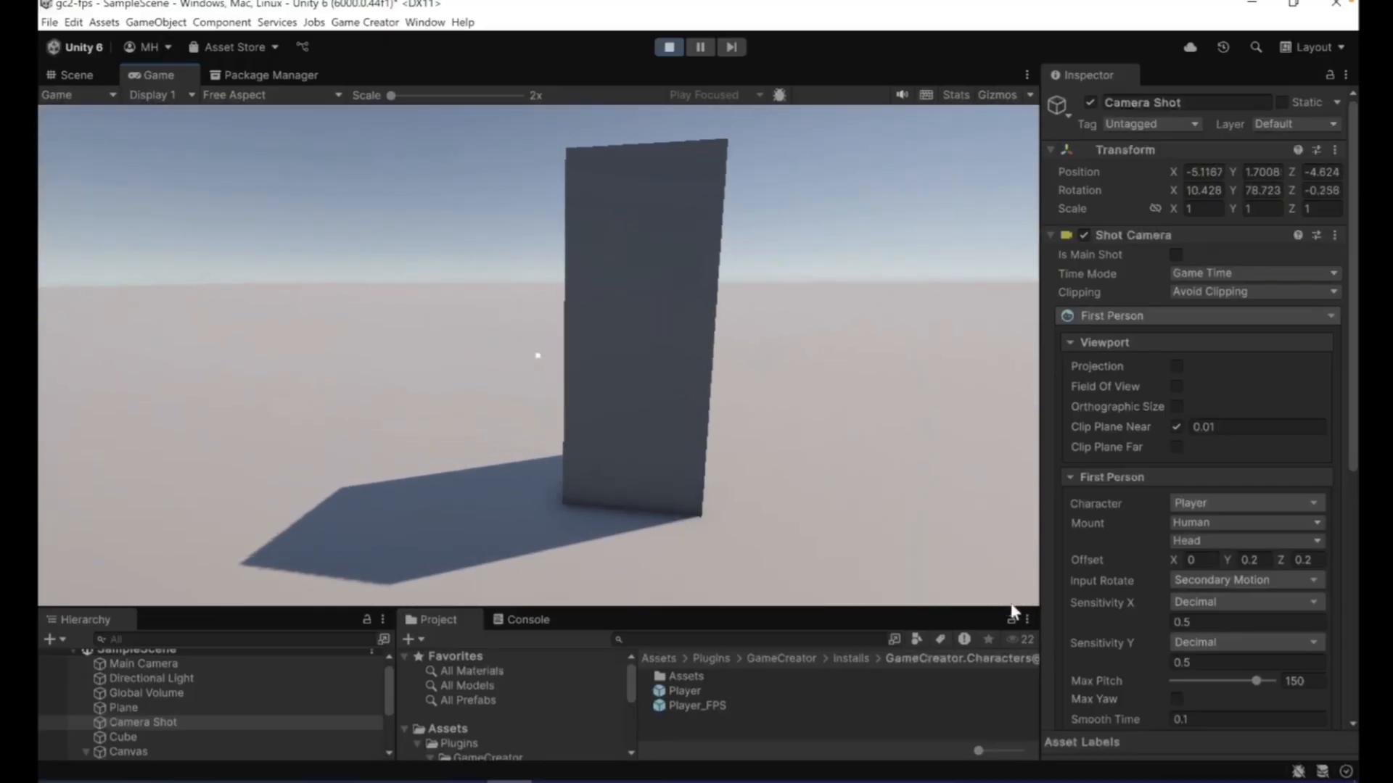
pyautogui.press('w')
pyautogui.press('s')
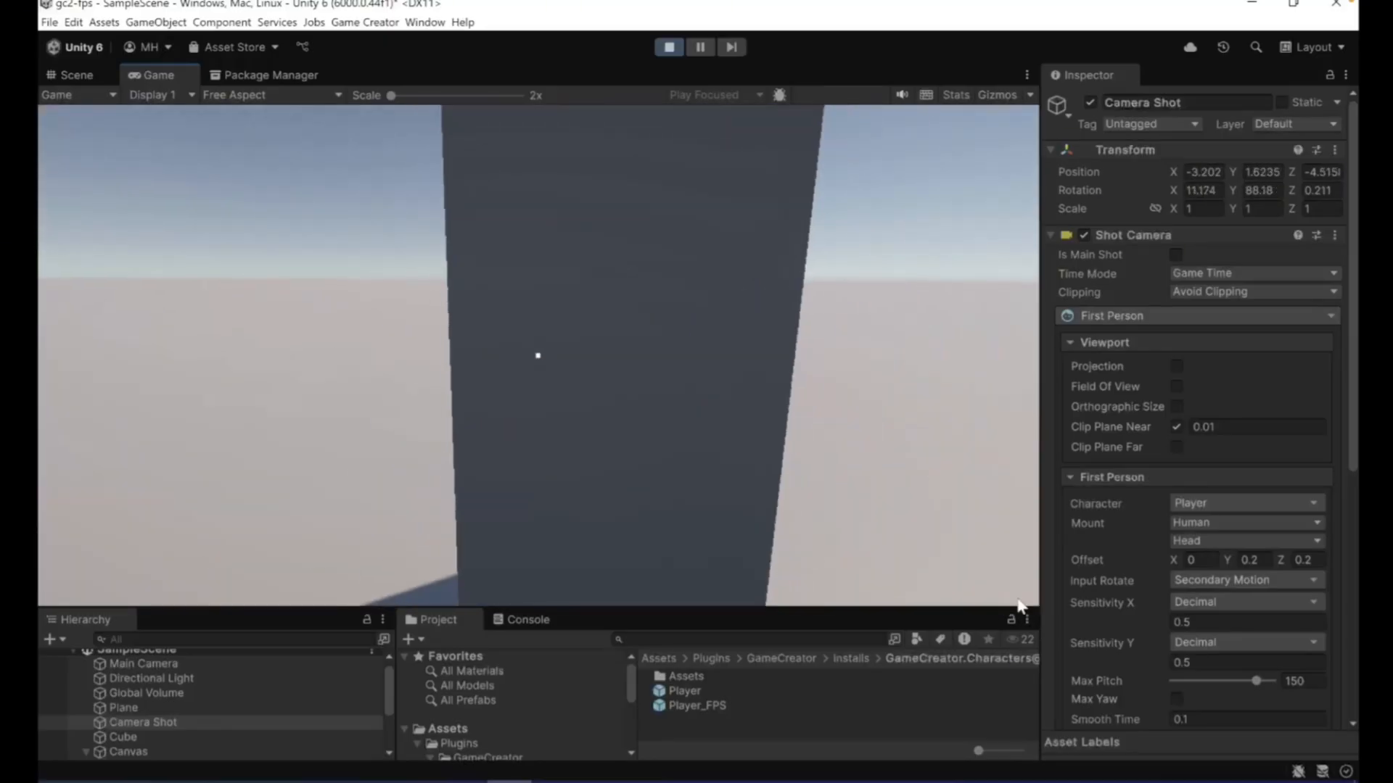
pyautogui.press('s')
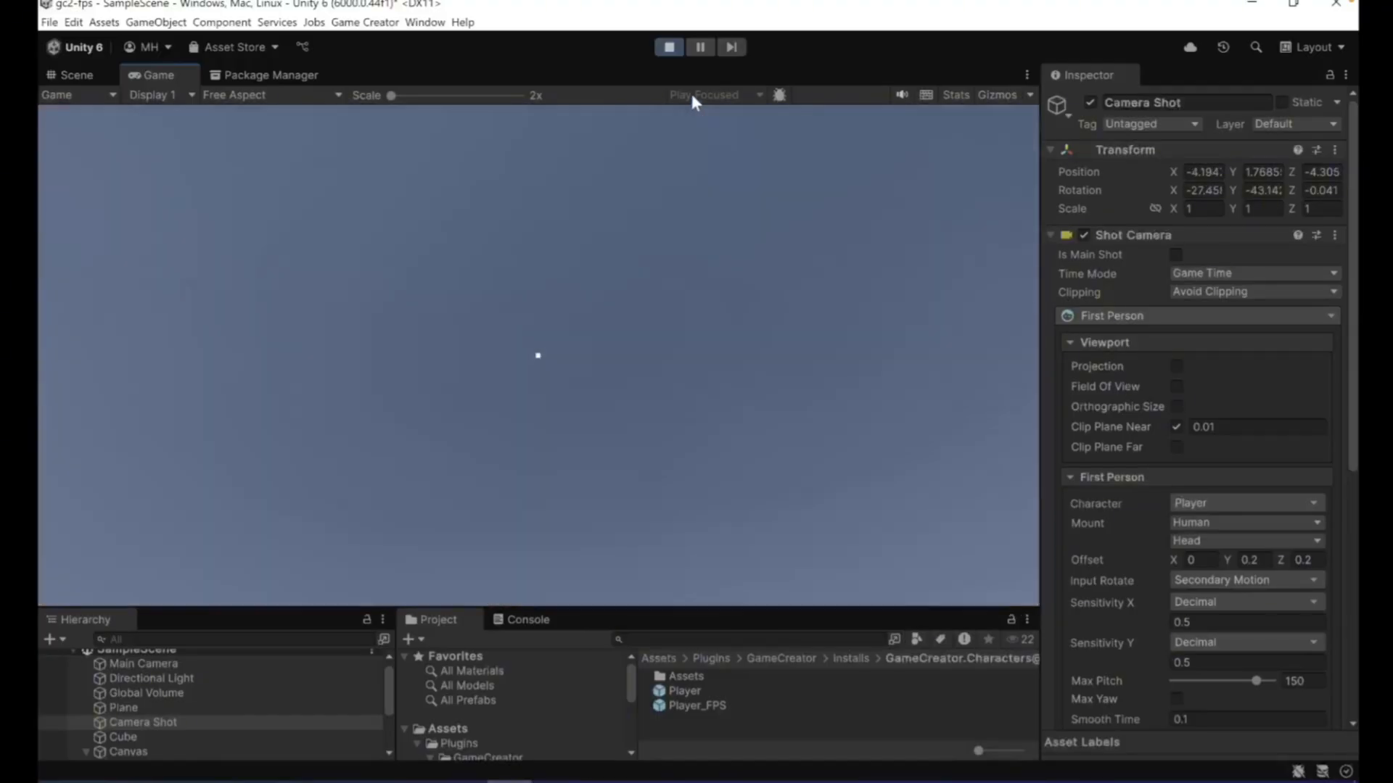
pyautogui.click(669, 48)
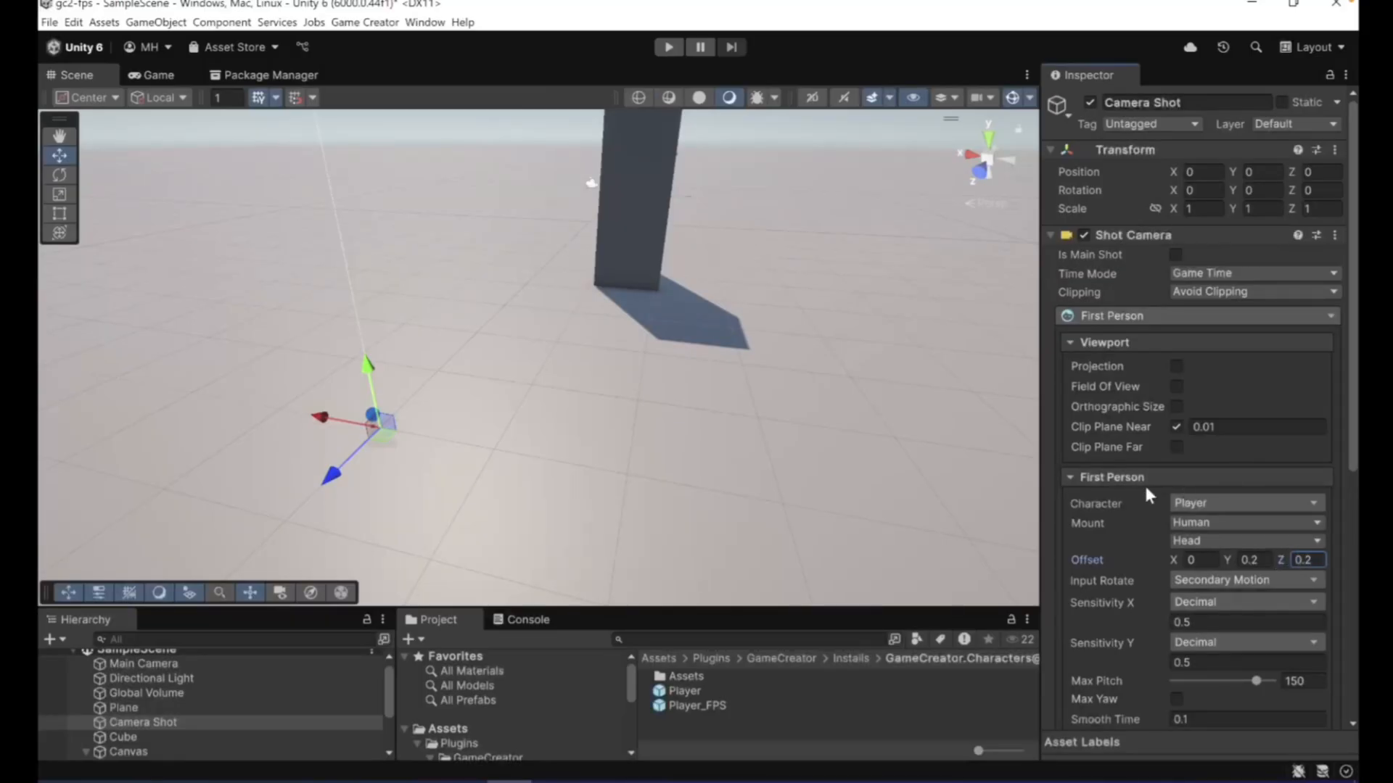
# - Set the Main Camera's Avoid Clip option to Zoom In
pyautogui.click(111, 665)
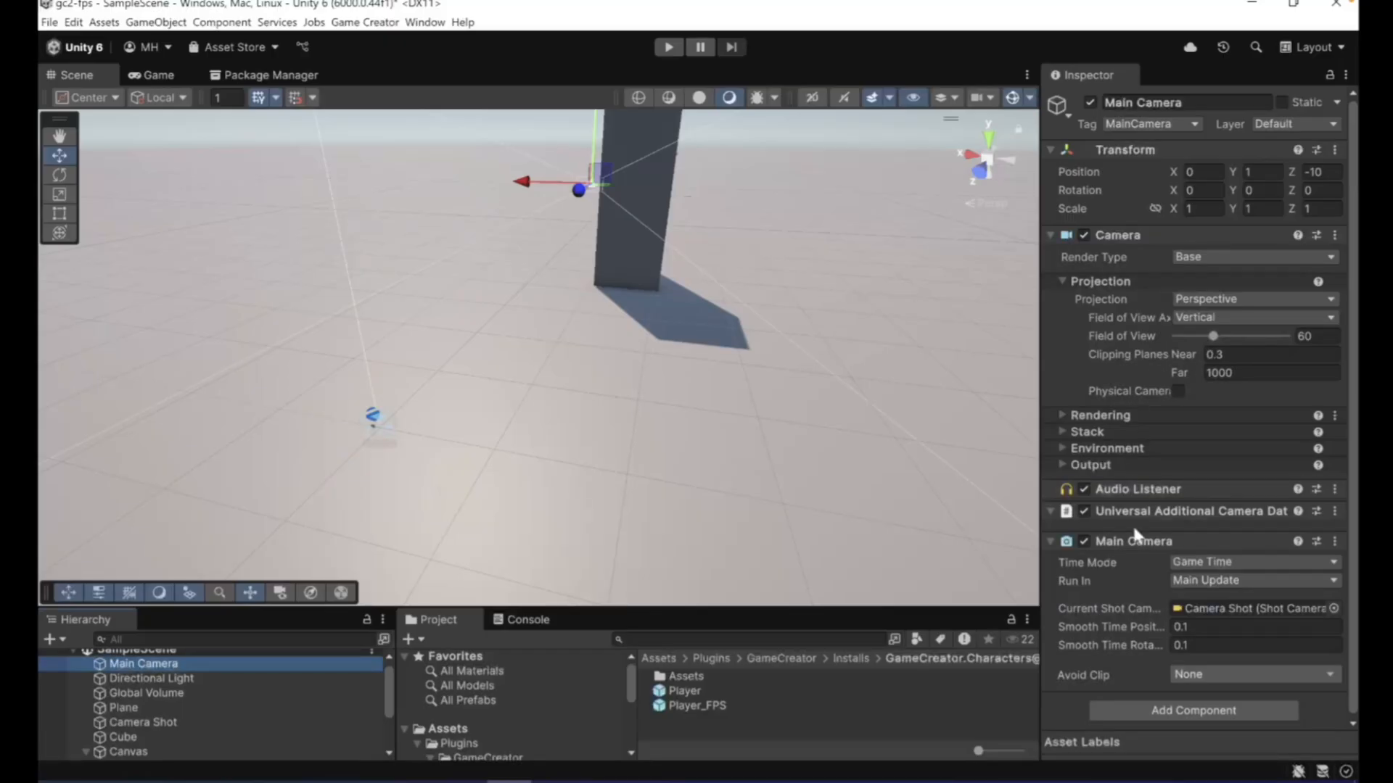
pyautogui.scroll(-1, 1136, 536)
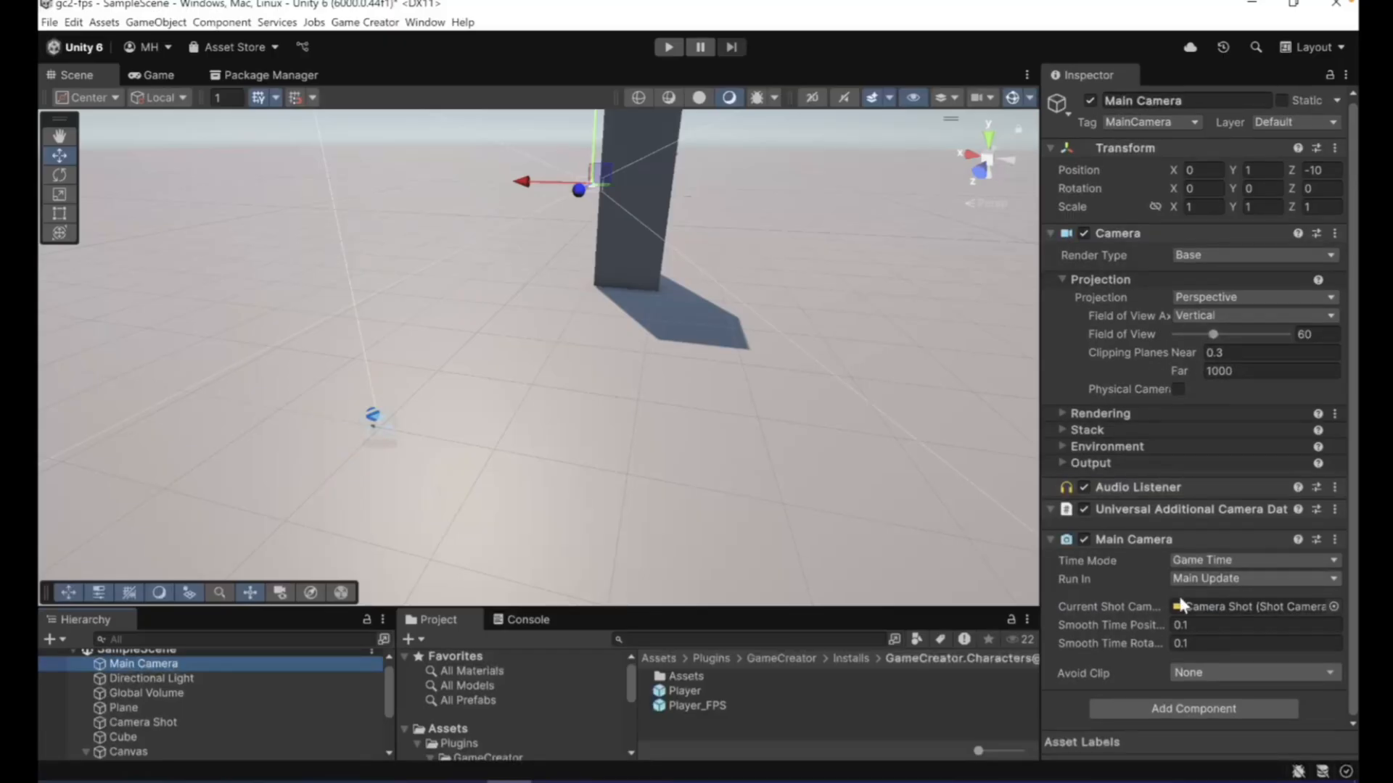
pyautogui.click(1187, 674)
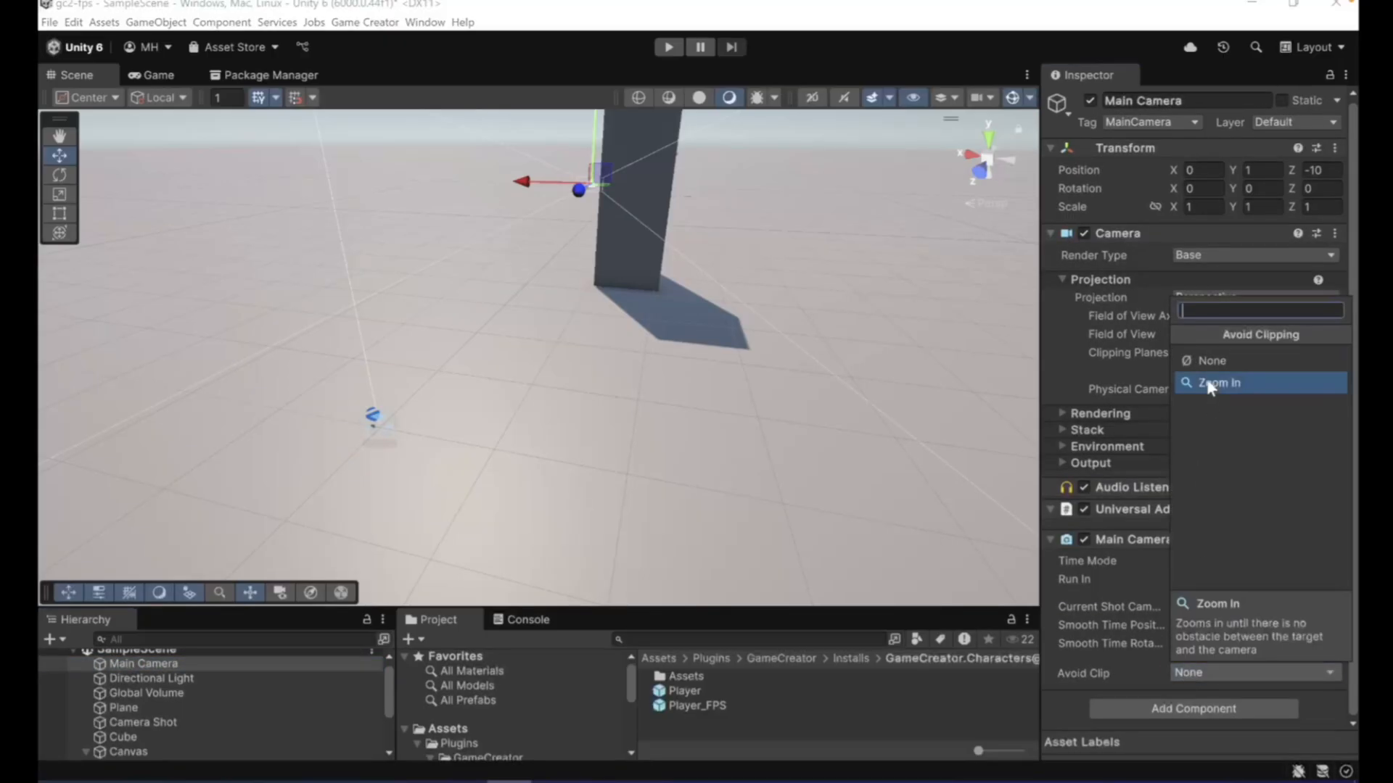
pyautogui.click(1211, 383)
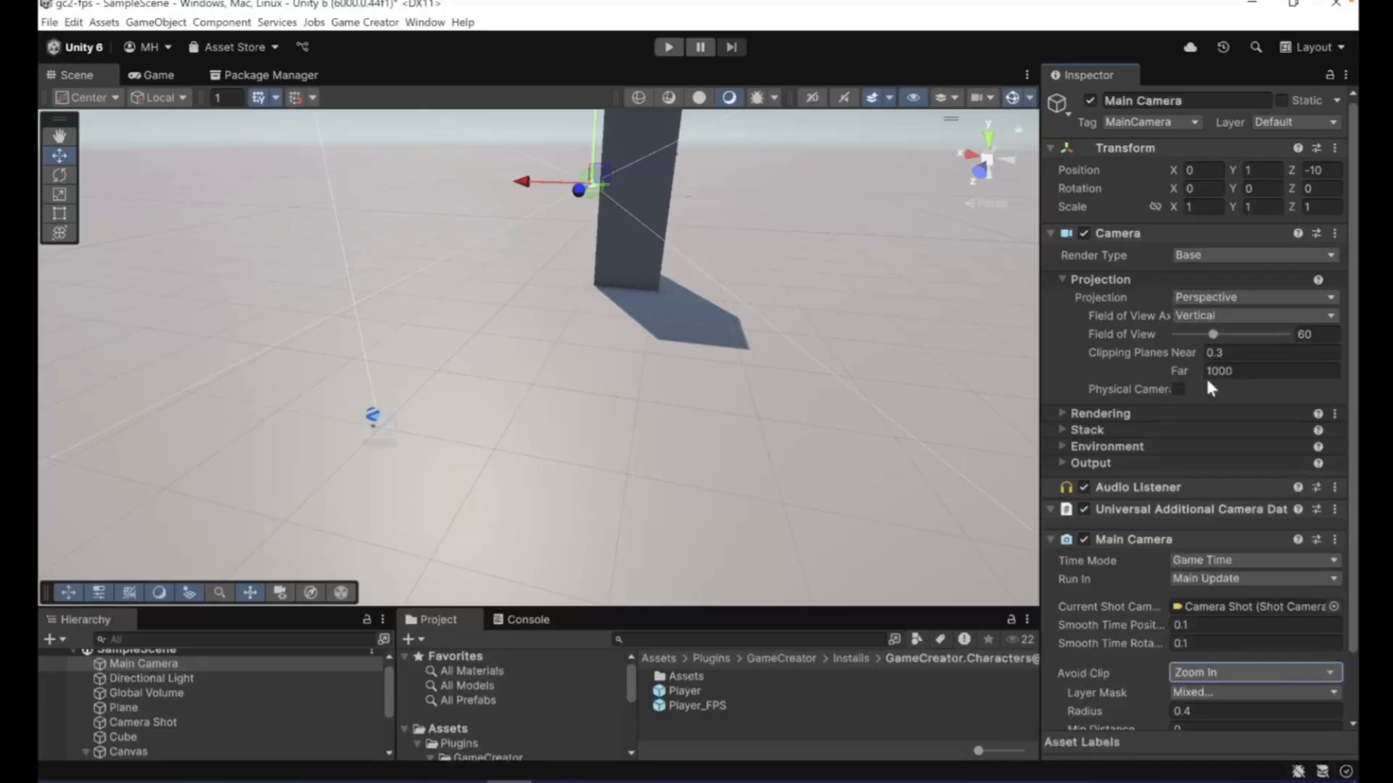
# - Test Zoom In clip avoidance in play mode, pressing against the cube's faces, circling it and backing away to look down at the body
pyautogui.click(669, 48)
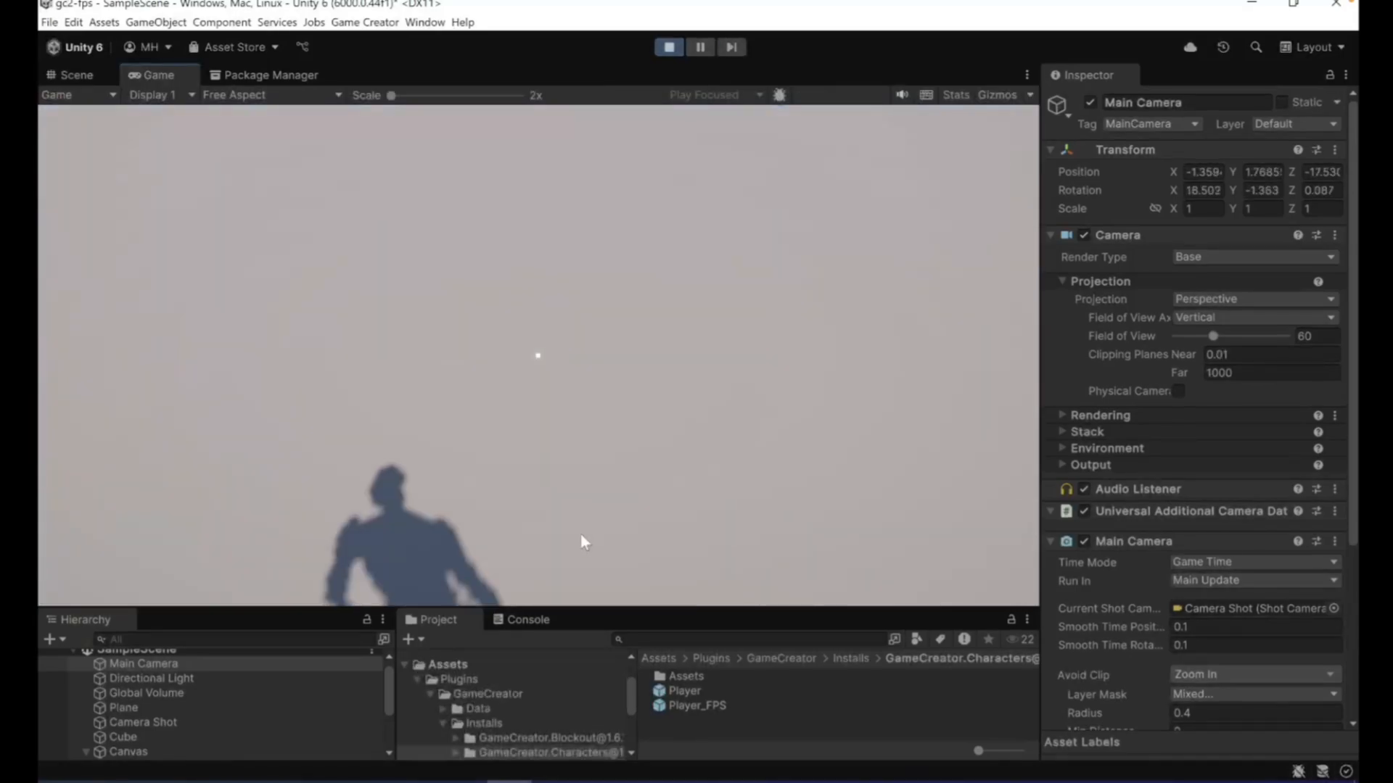
pyautogui.press('w')
pyautogui.press('w')
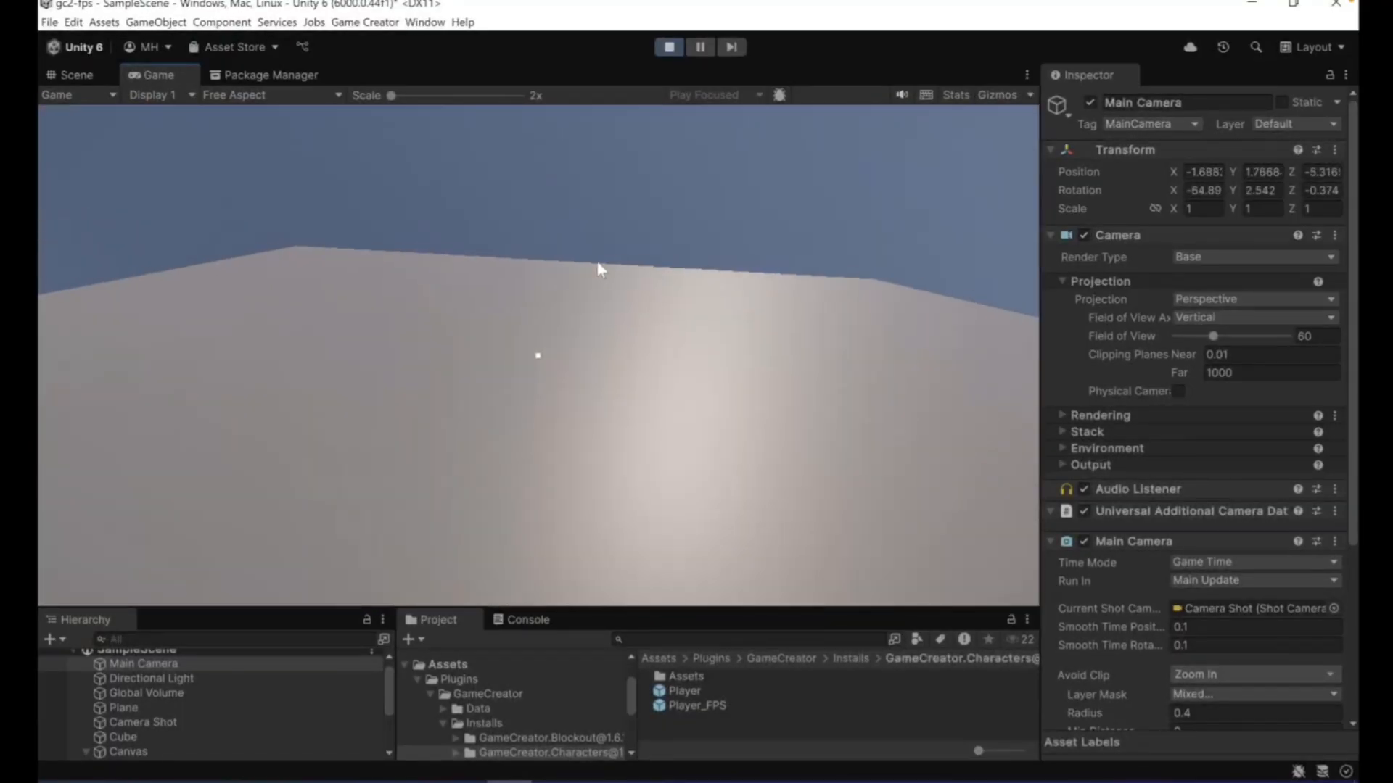
pyautogui.press('a')
pyautogui.press('s')
pyautogui.press('w')
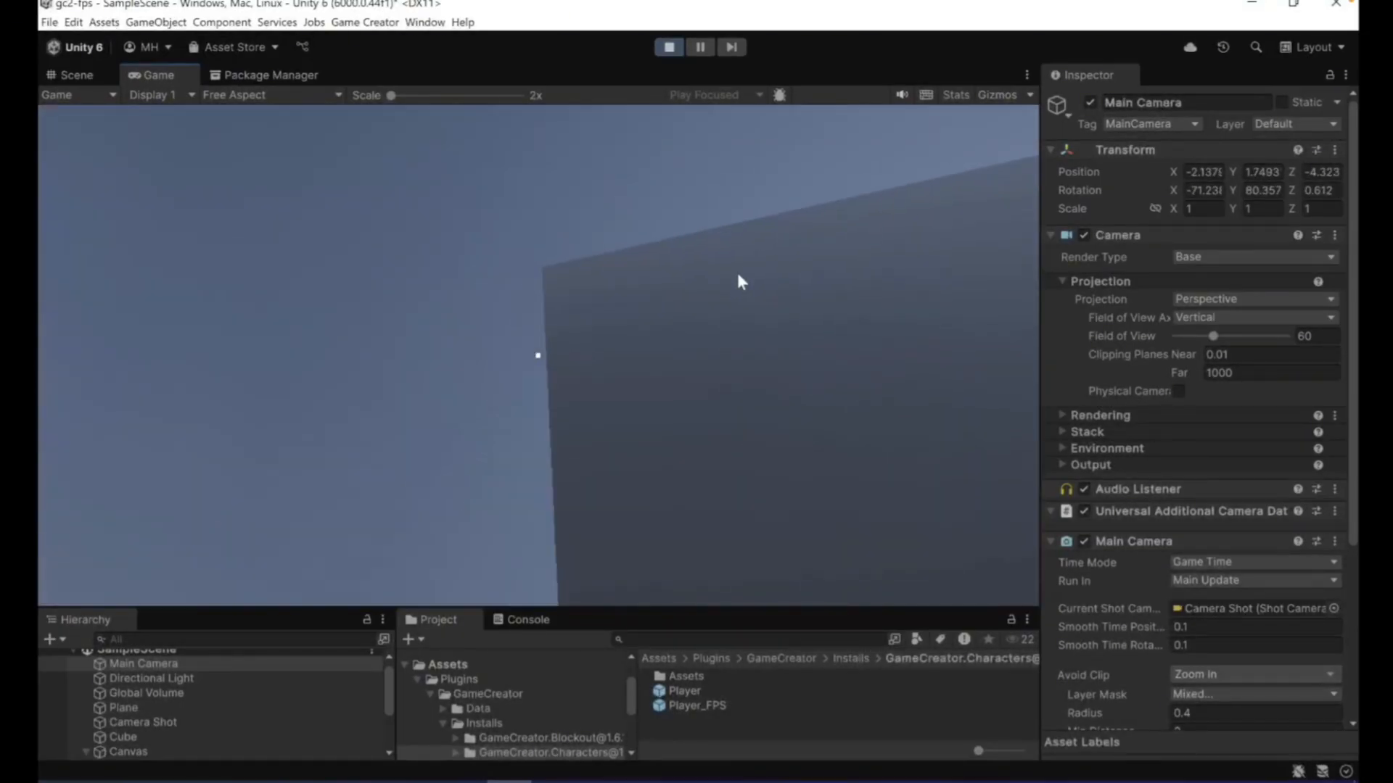
pyautogui.press('a')
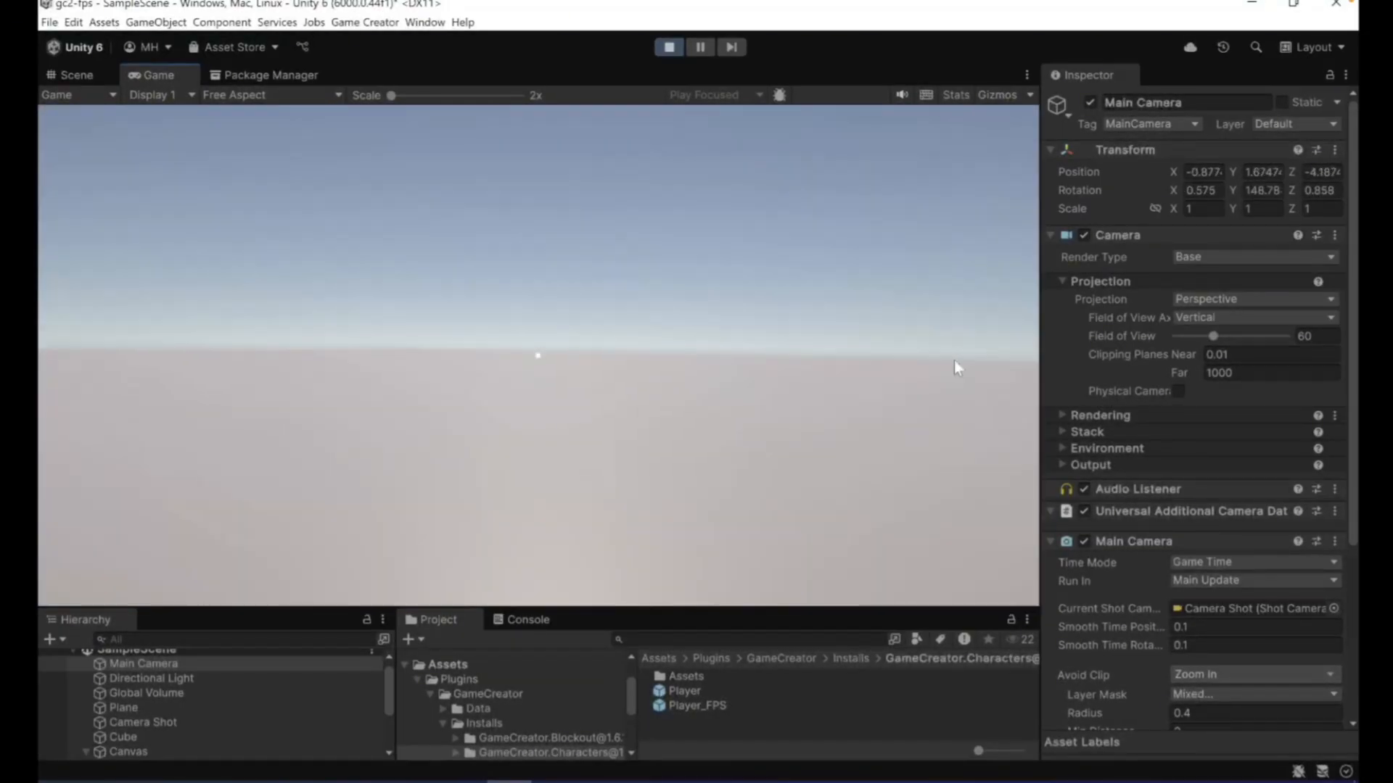
pyautogui.press('s')
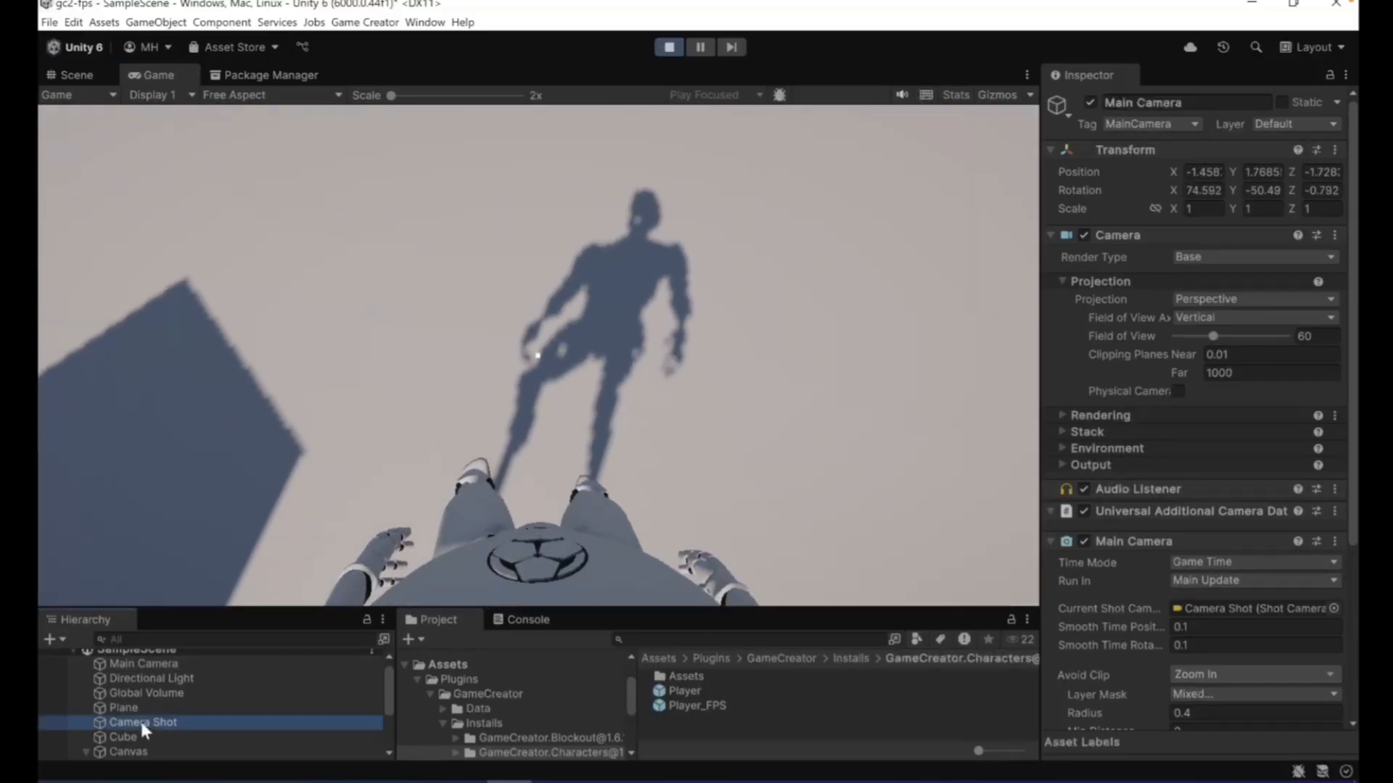
# - Try Offset Z values of 0.1 and 0.15 on the Camera Shot in play mode while looking down at the body
pyautogui.click(140, 721)
pyautogui.click(1311, 557)
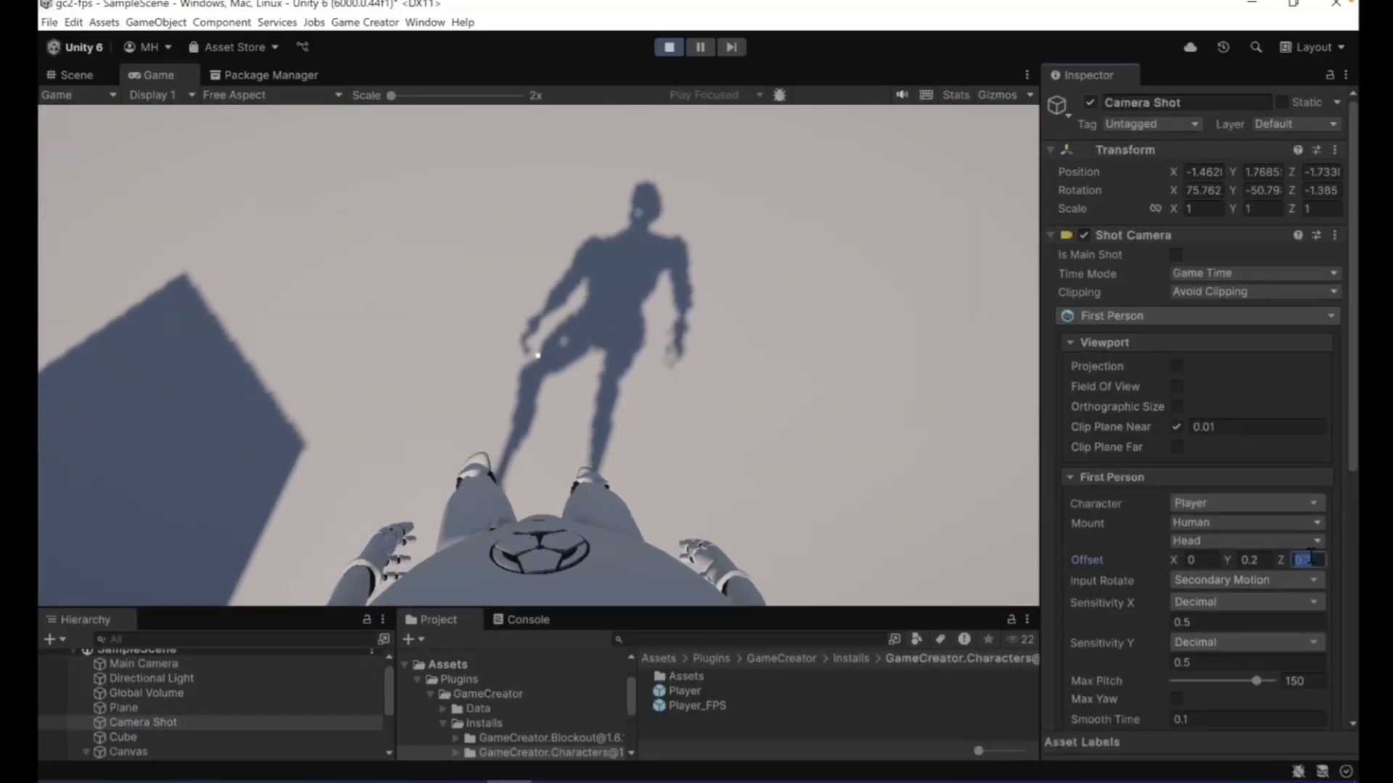
pyautogui.write('0.1')
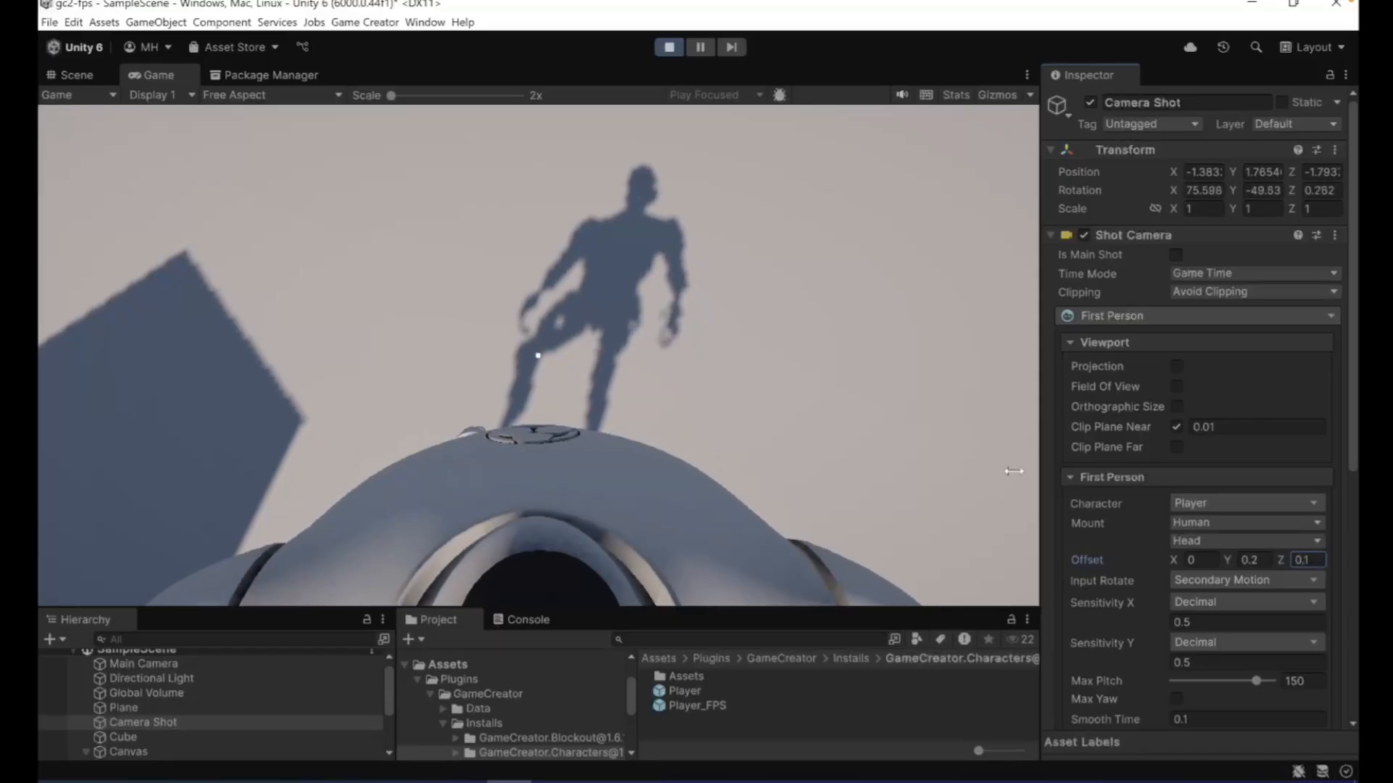
pyautogui.write('.15')
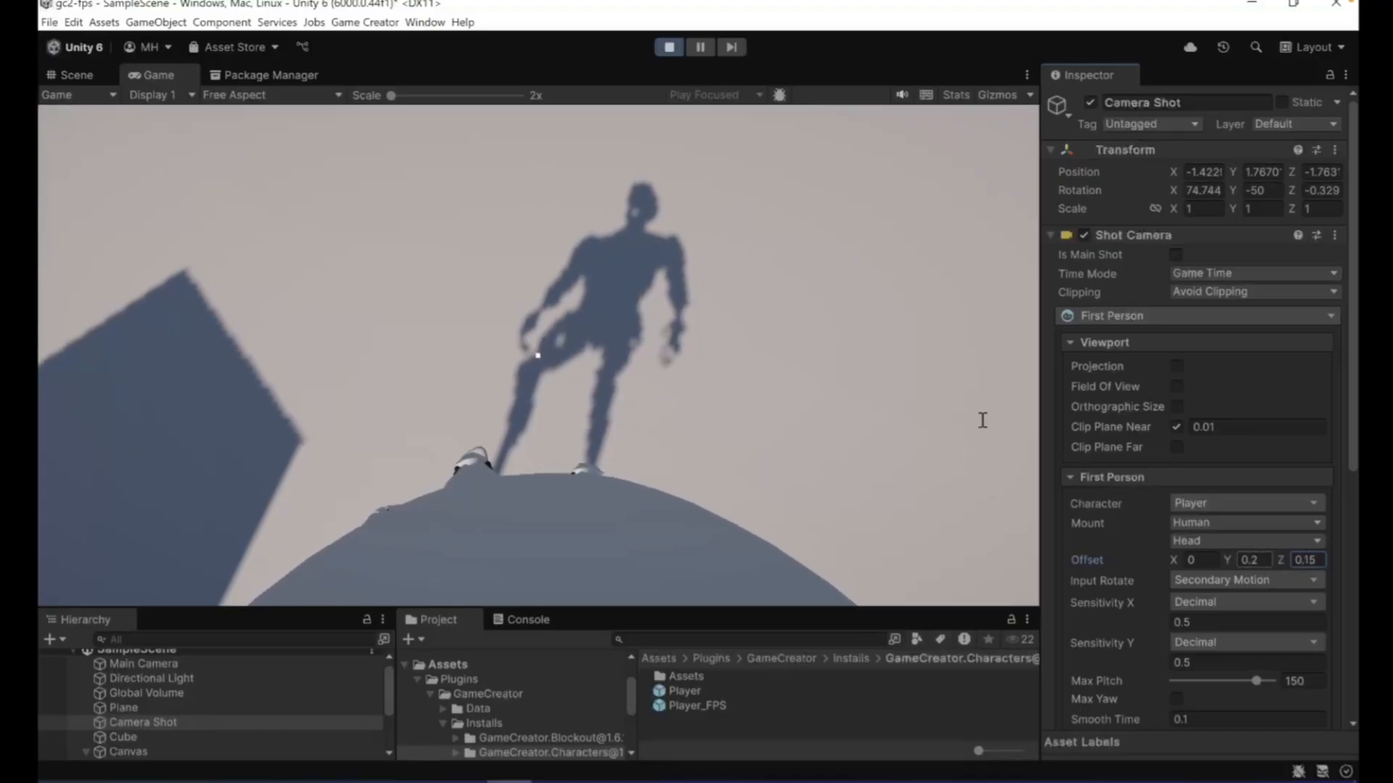
pyautogui.click(765, 277)
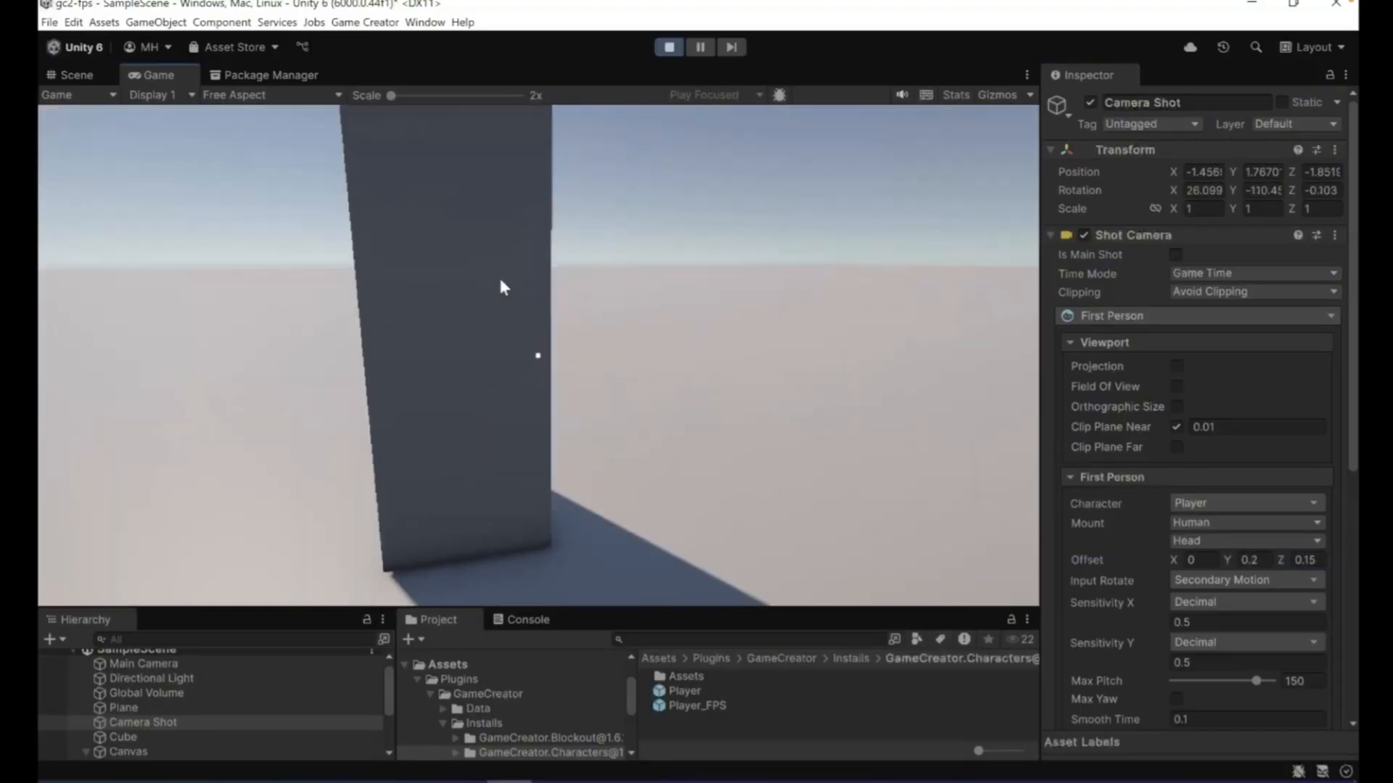
# - Approach and back away from the cube repeatedly in play mode, looking around to check the camera clipping
pyautogui.press('w')
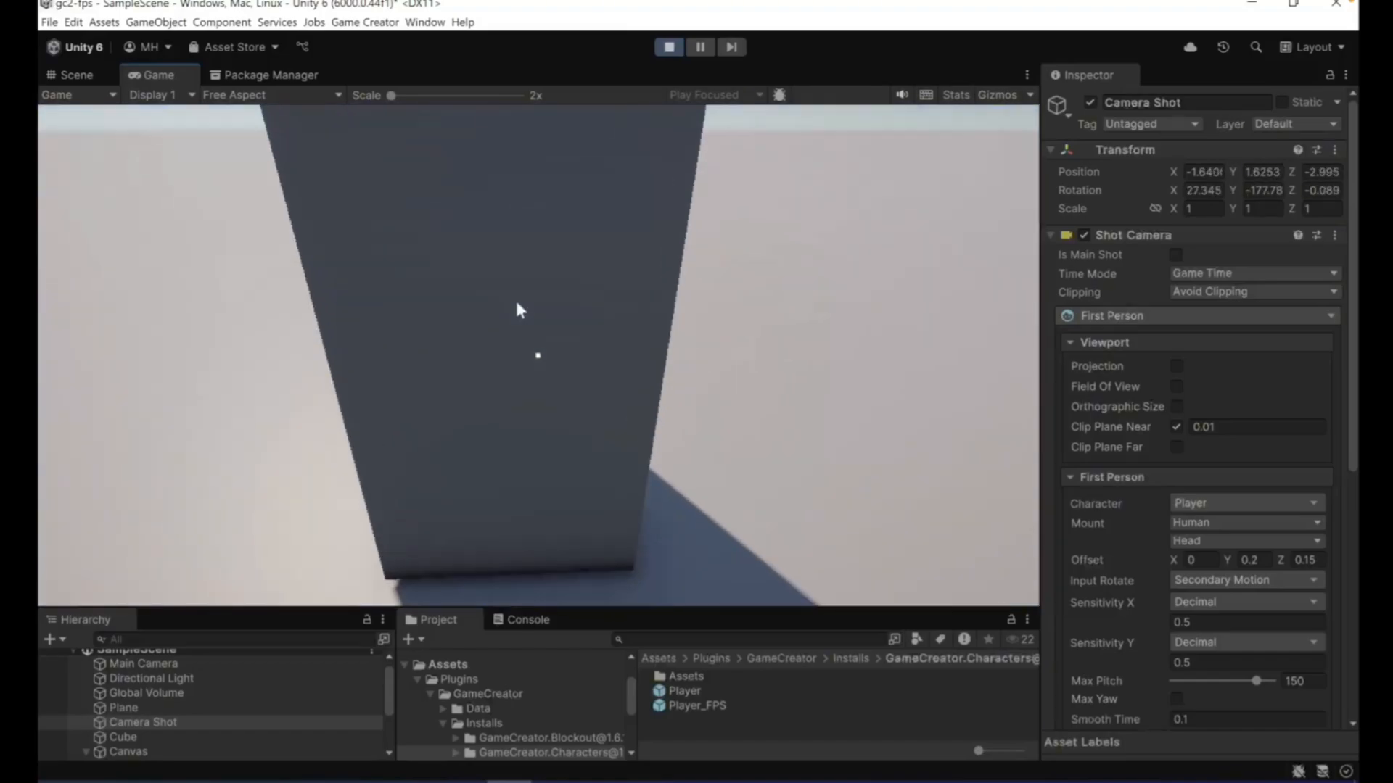
pyautogui.press('s')
pyautogui.press('w')
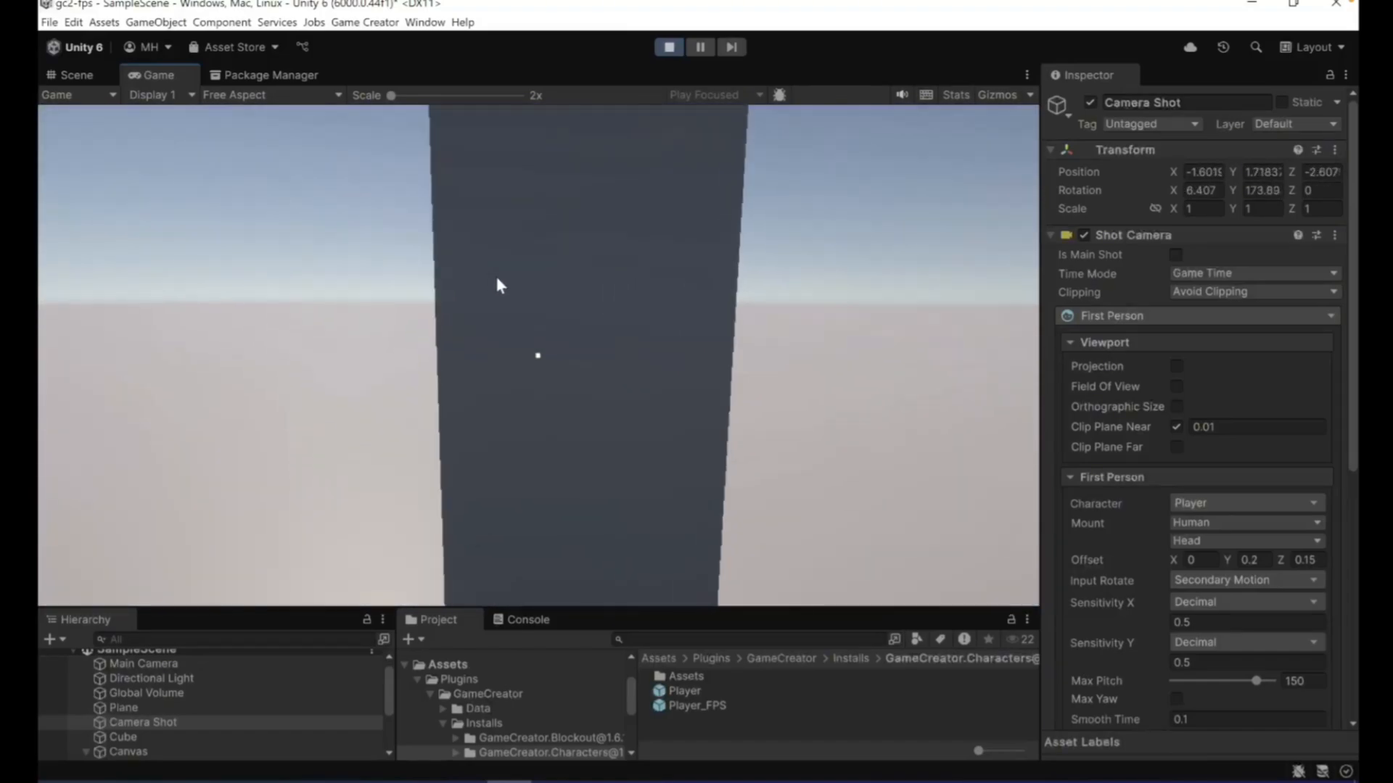
pyautogui.press('s')
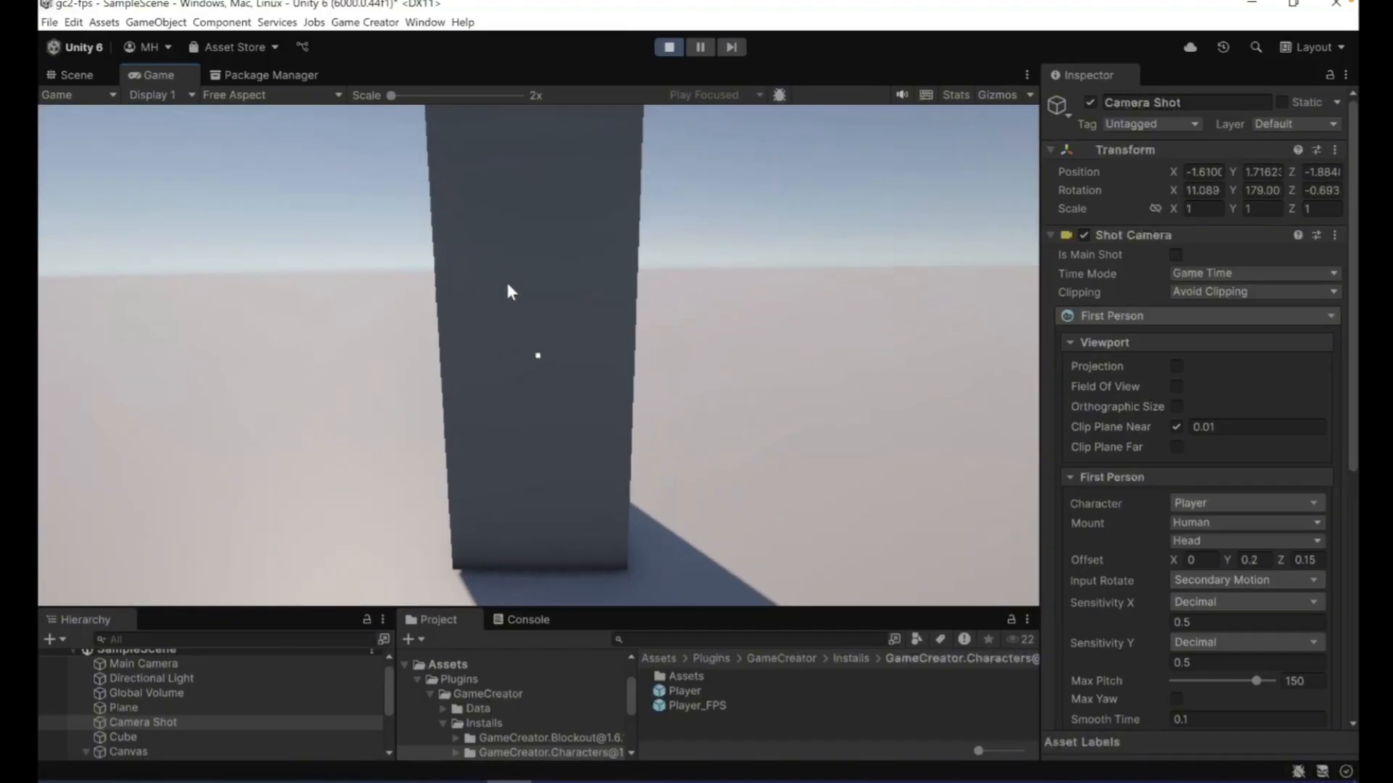
pyautogui.press('w')
pyautogui.press('s')
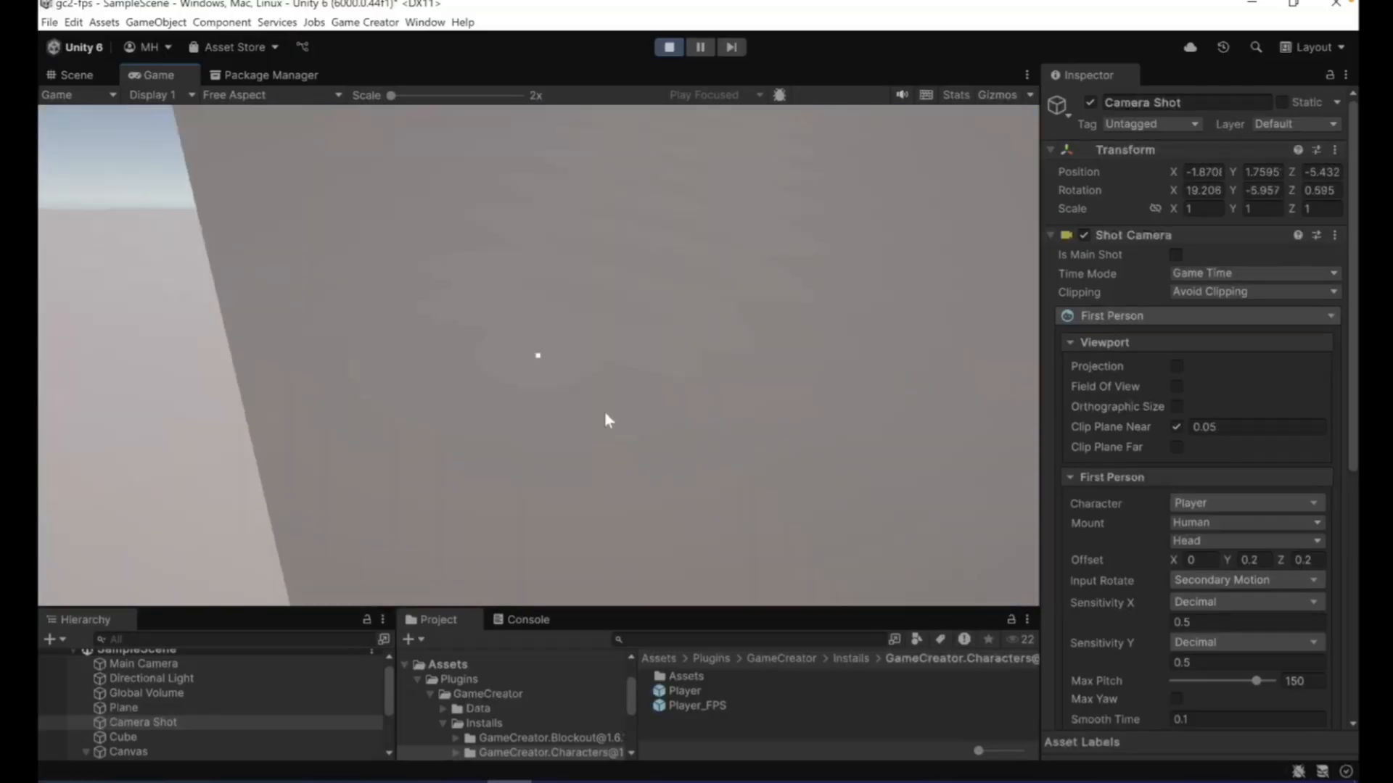
pyautogui.press('s')
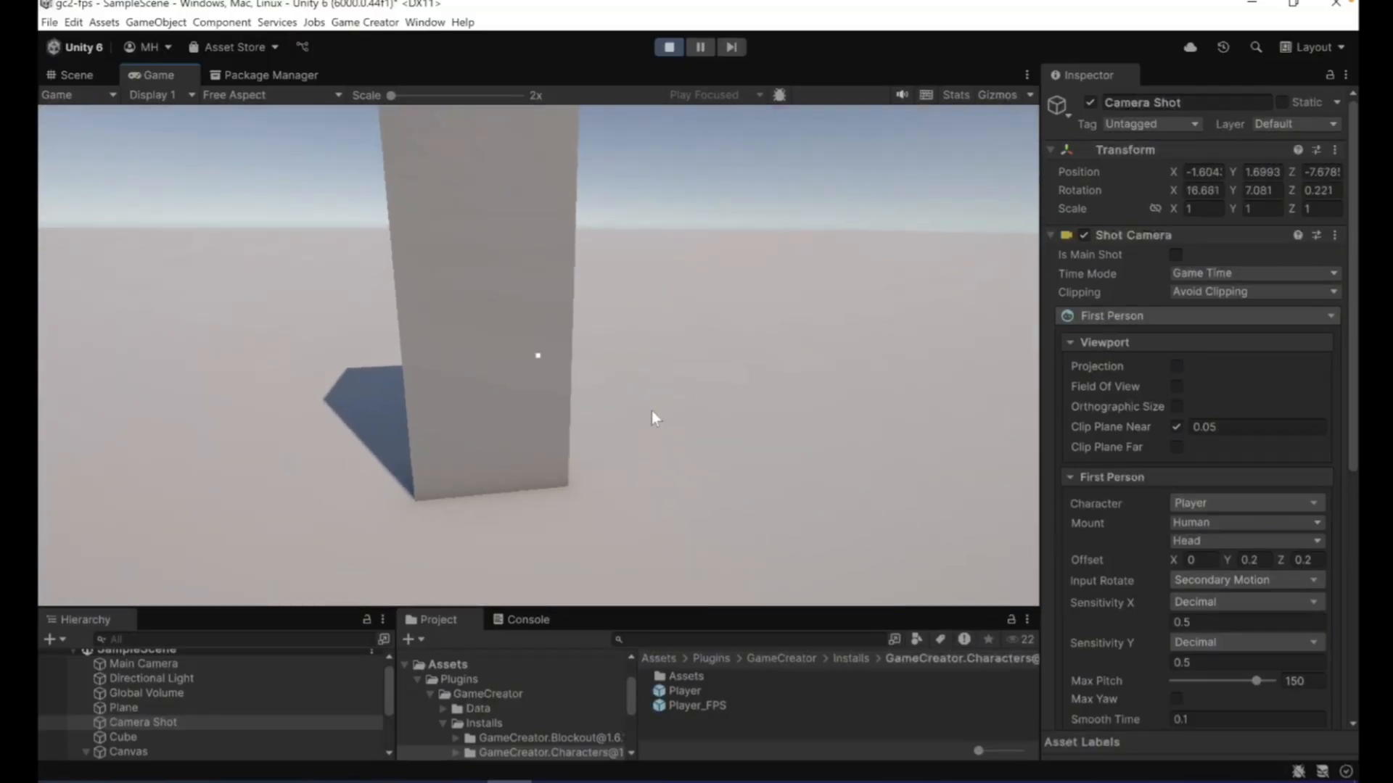
pyautogui.press('a')
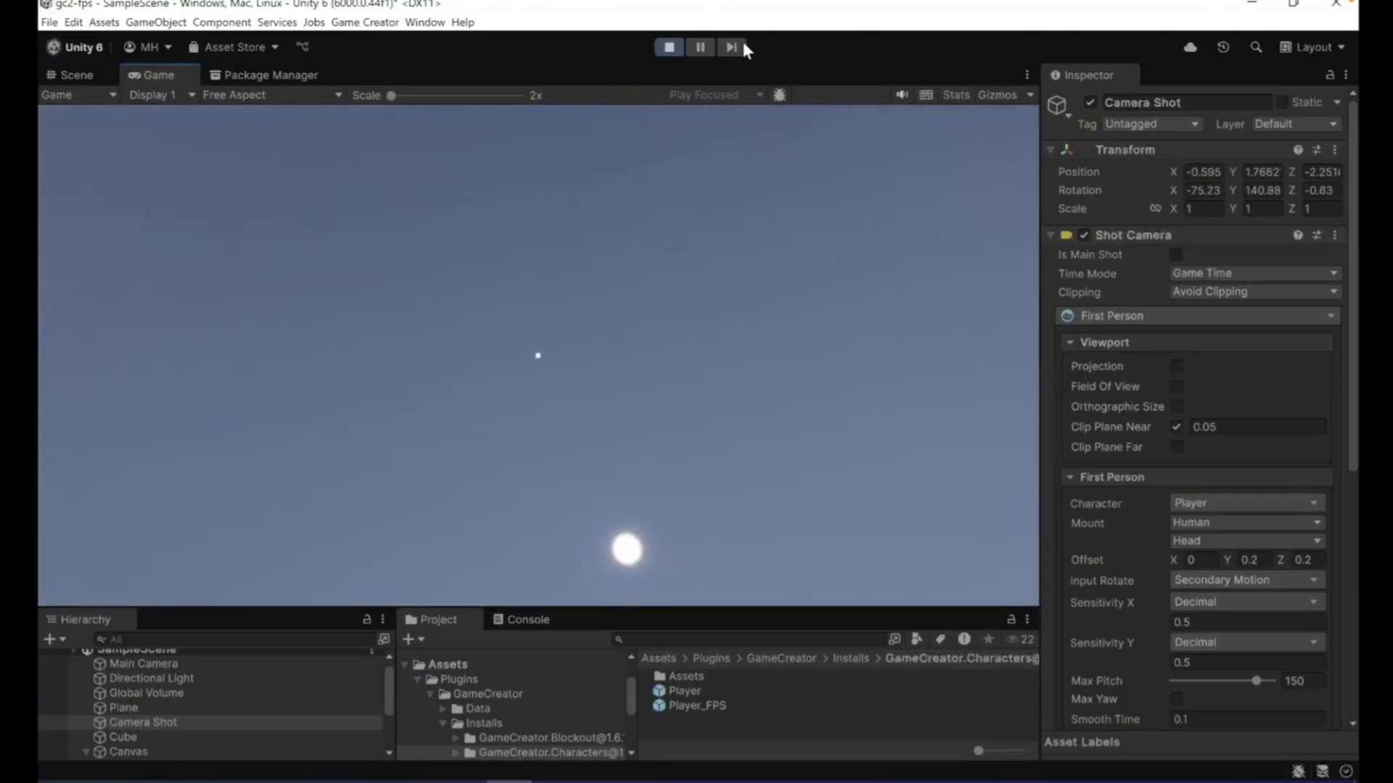
# - Exit play mode and create an empty object named GameManager at the root of SampleScene
pyautogui.click(668, 47)
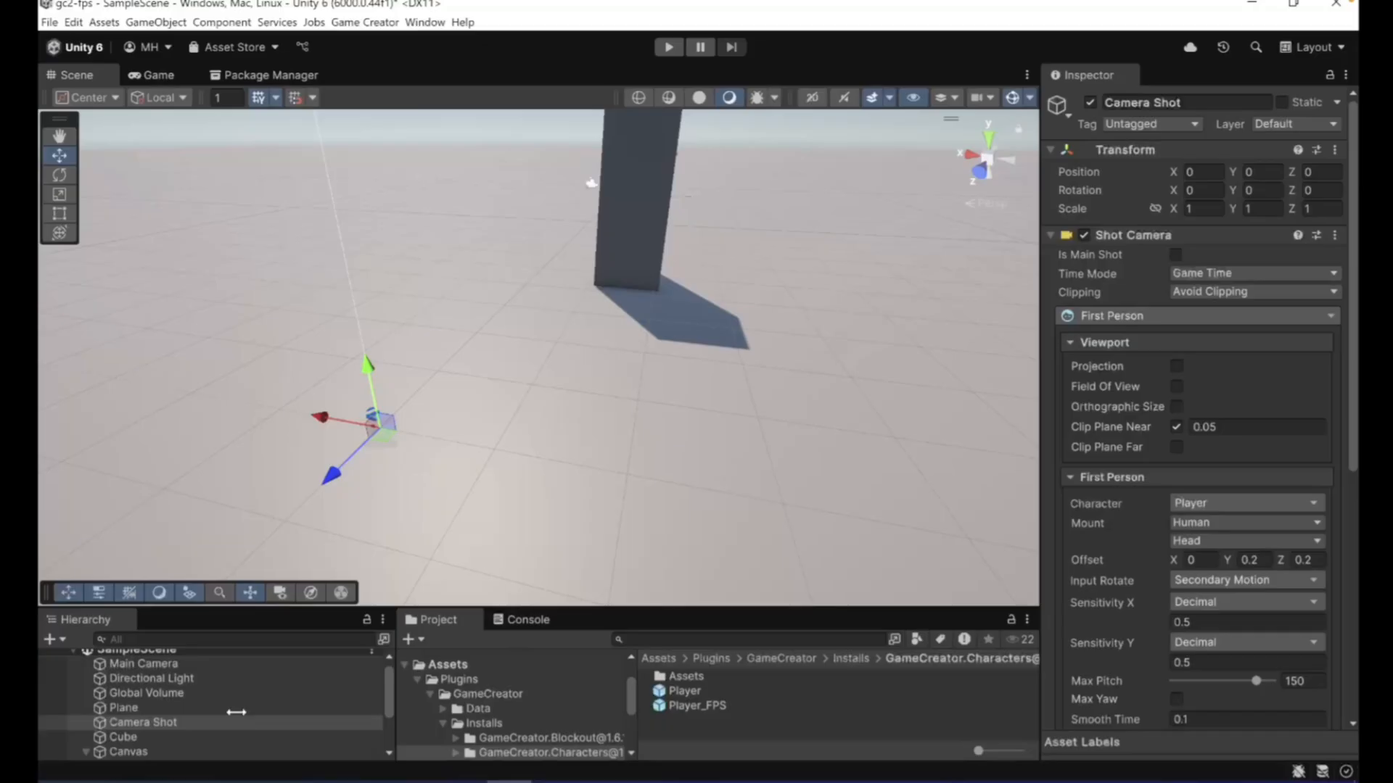
pyautogui.scroll(1, 135, 702)
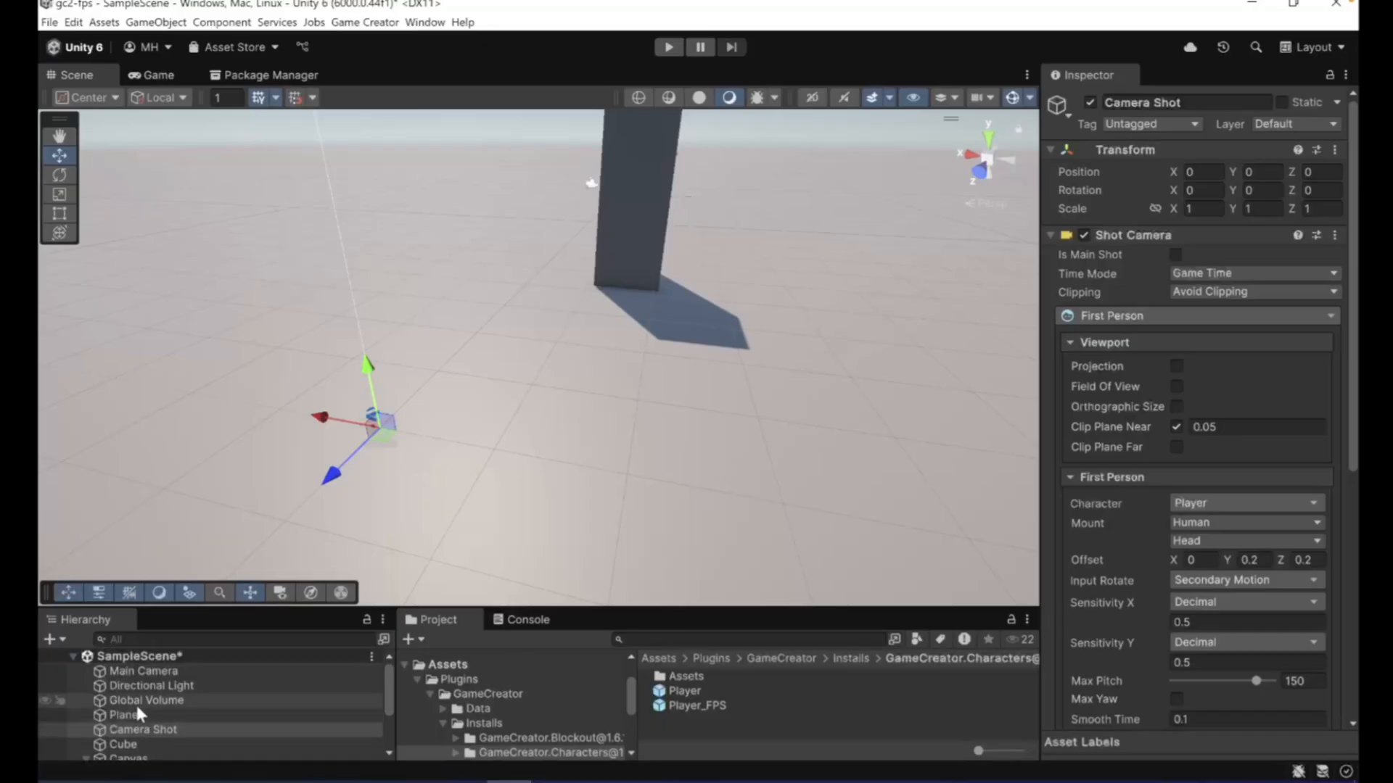
pyautogui.click(130, 657)
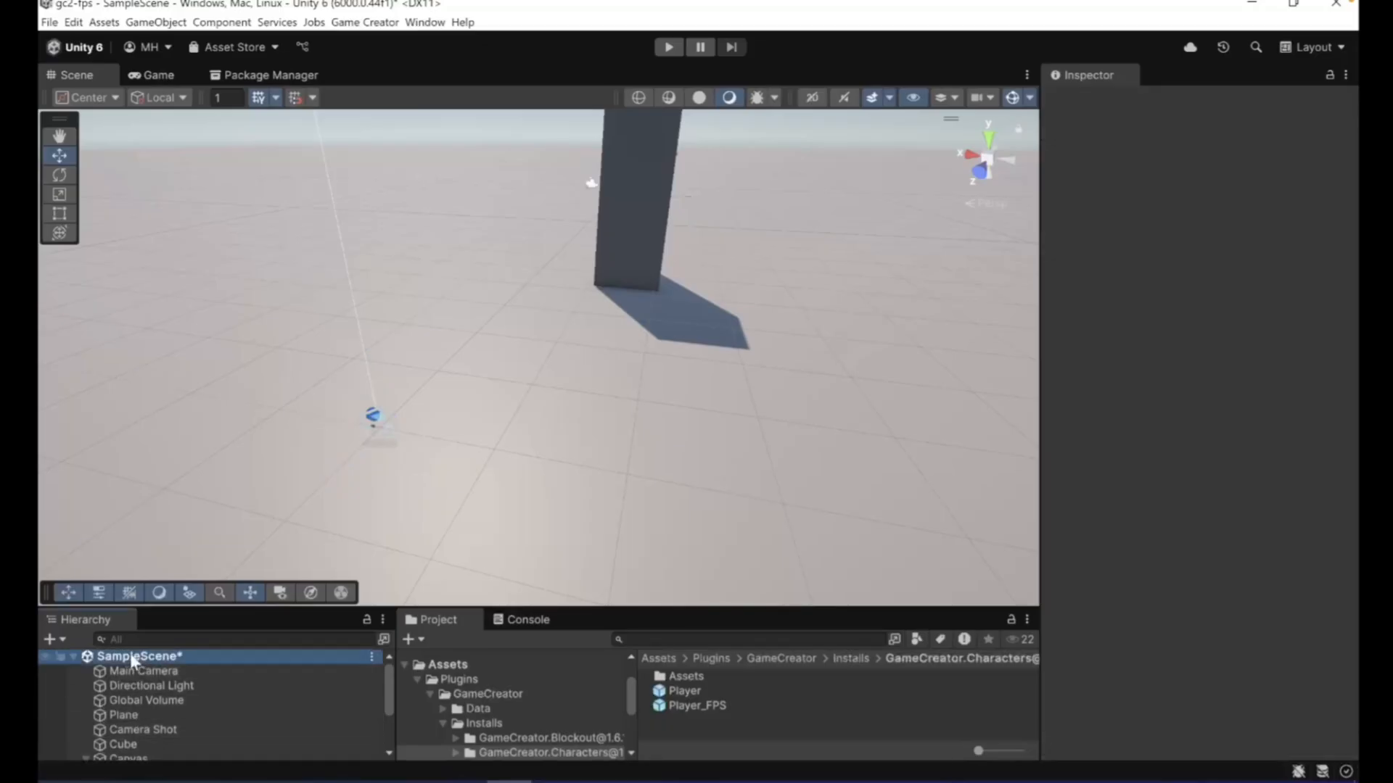
pyautogui.click(52, 639)
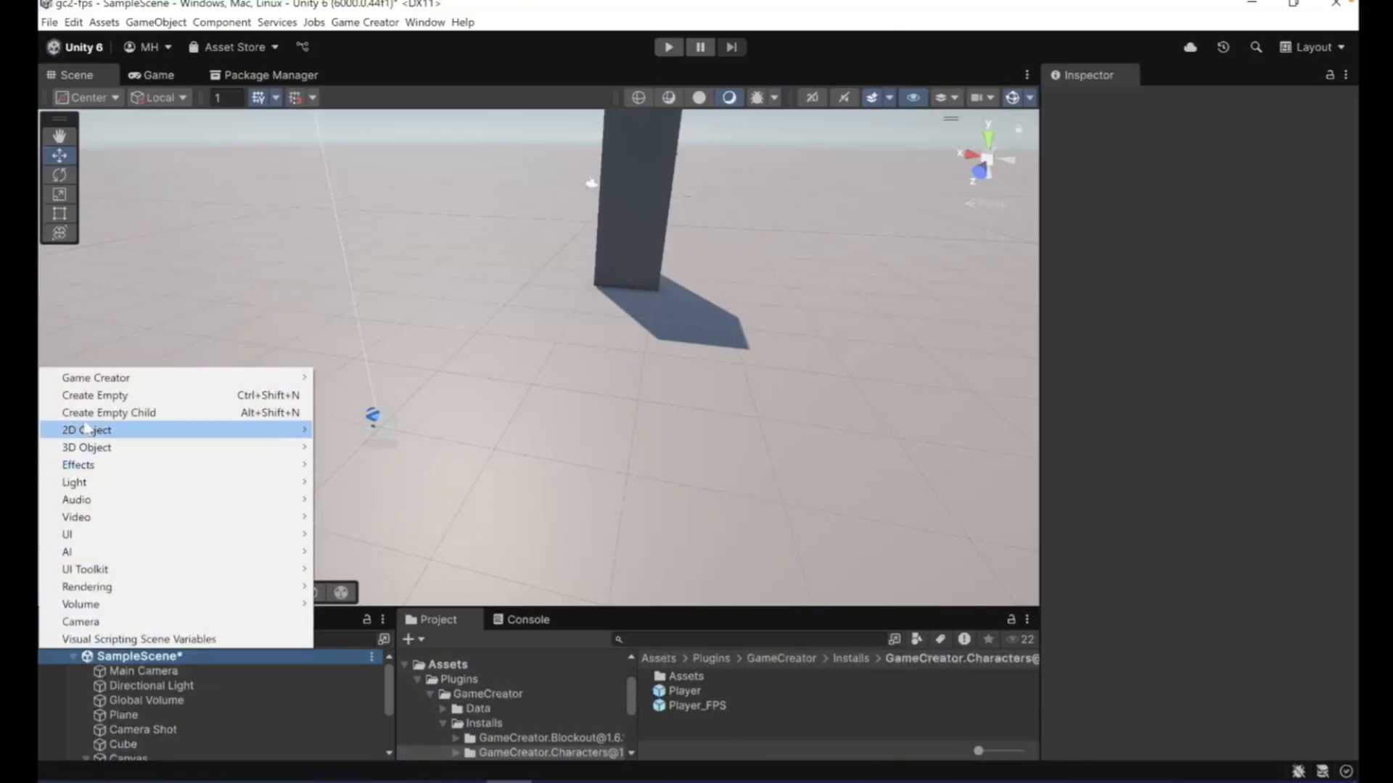
pyautogui.click(108, 412)
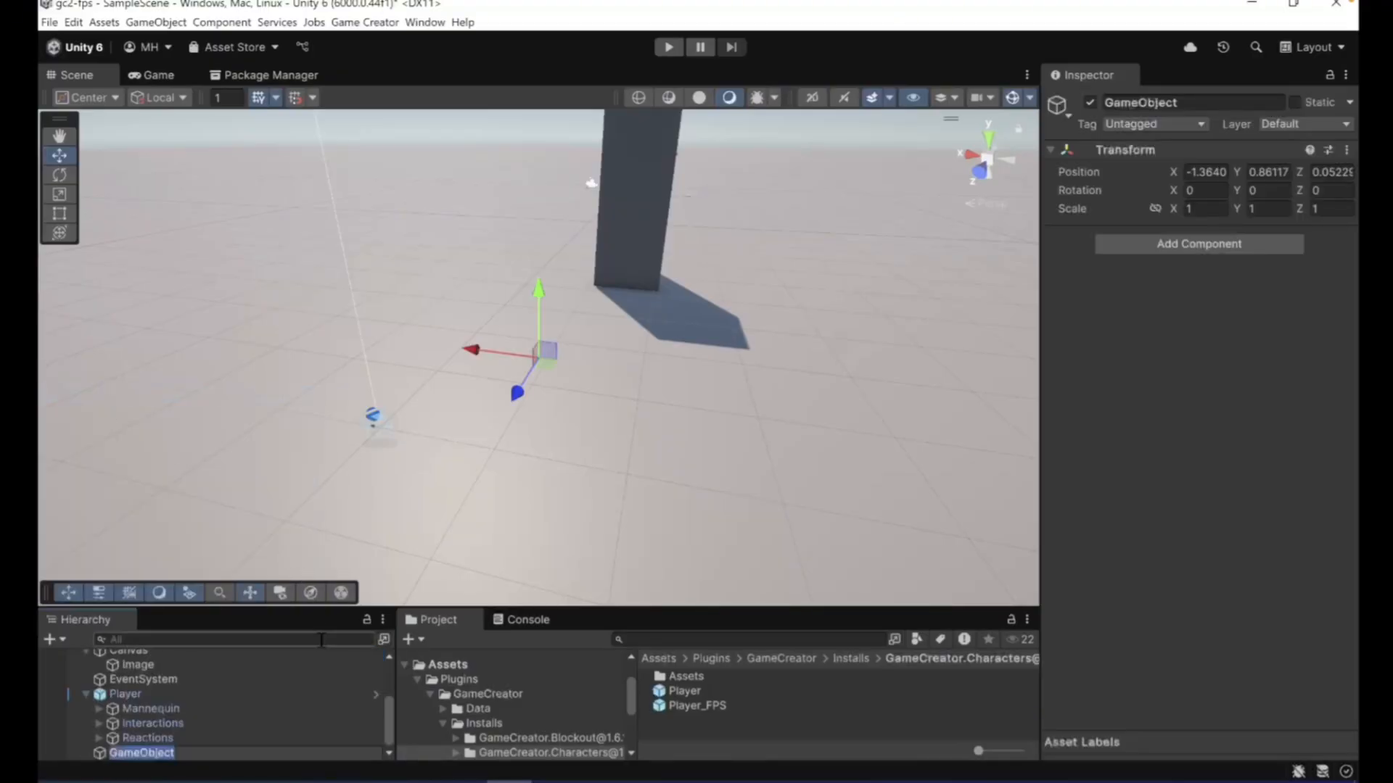
pyautogui.write('GameManager')
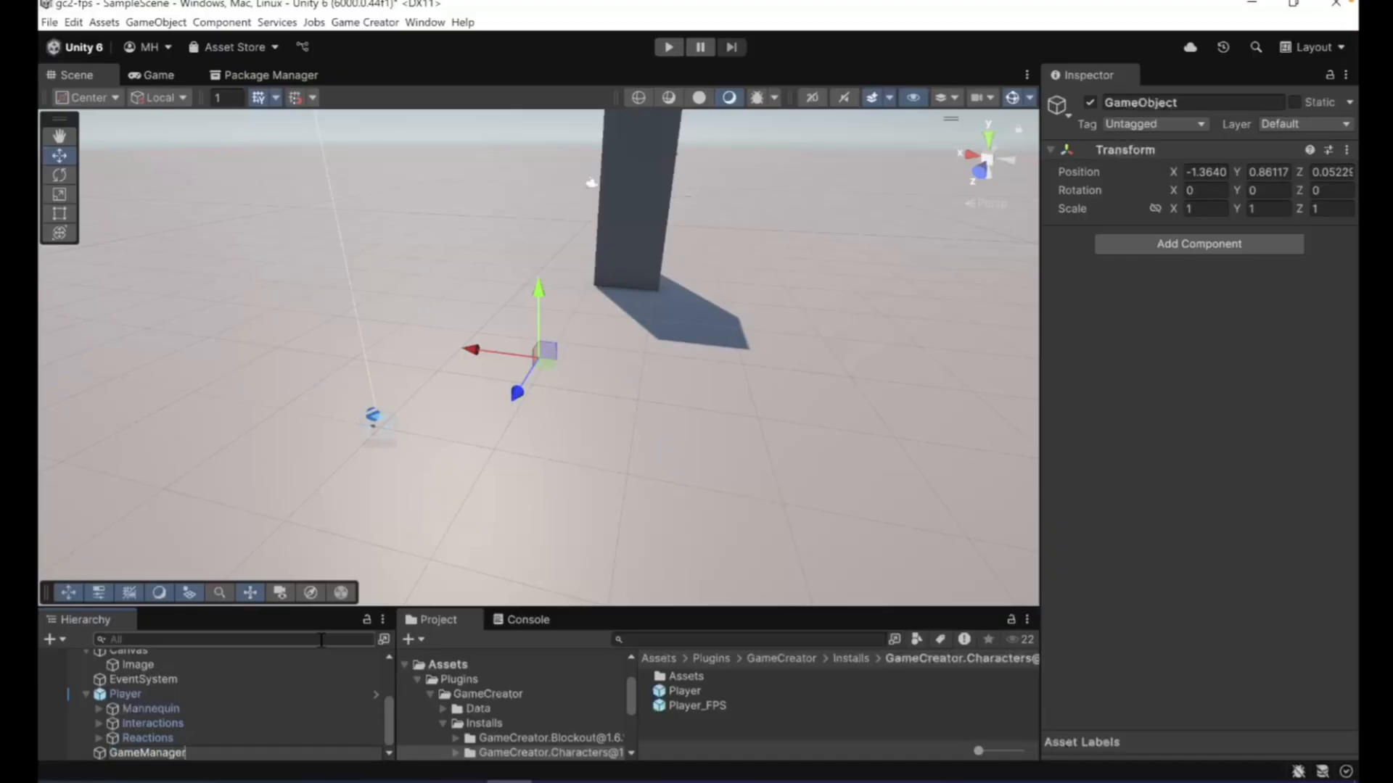
pyautogui.press('Return')
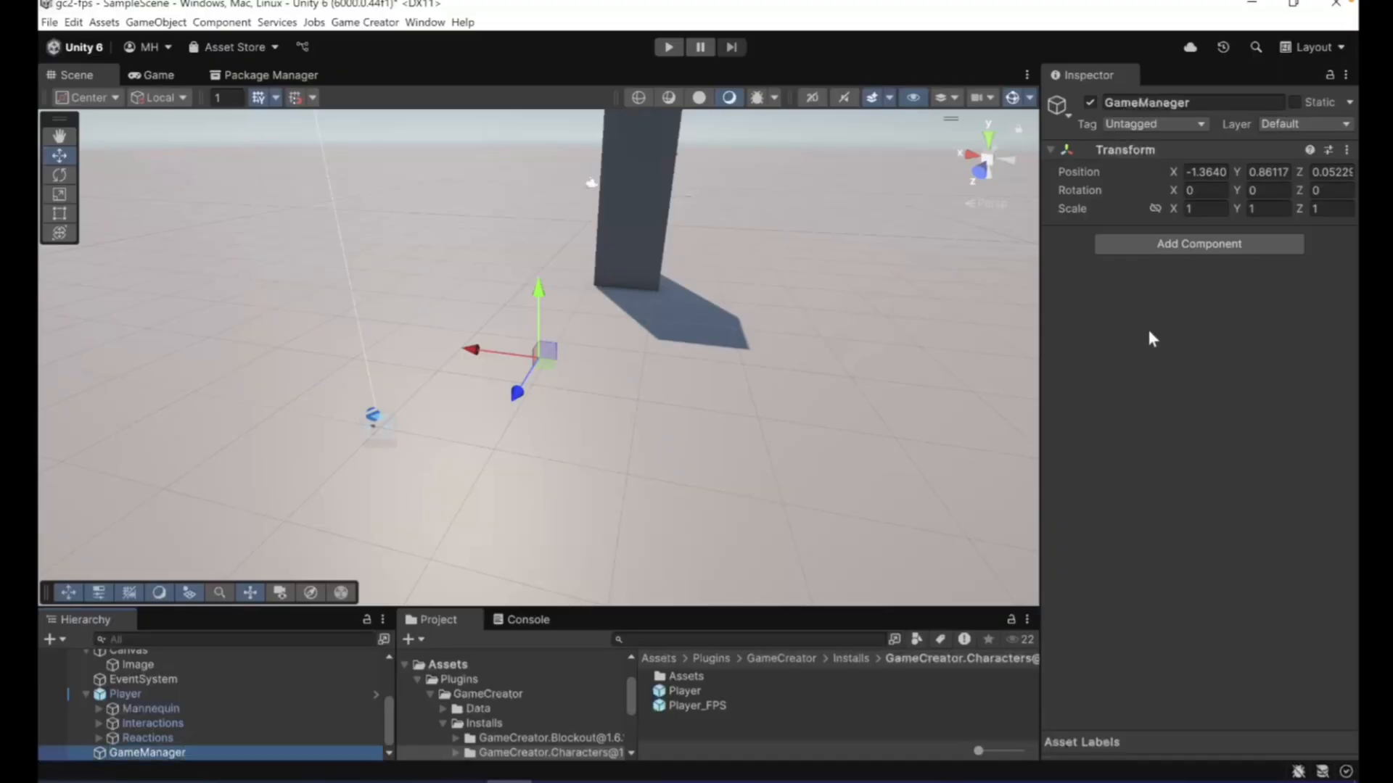
# - Add a Trigger component to the GameManager object
pyautogui.click(1158, 245)
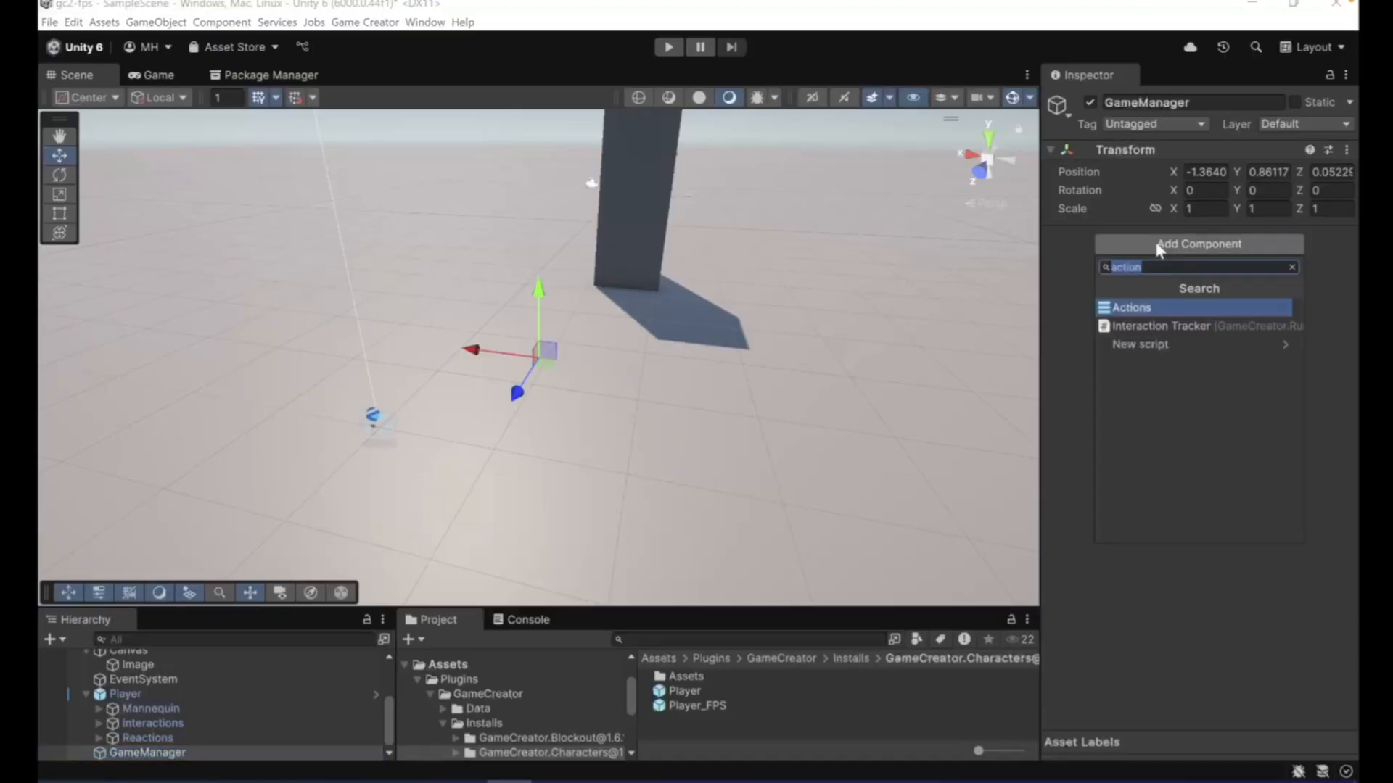
pyautogui.write('trigger')
pyautogui.press('Return')
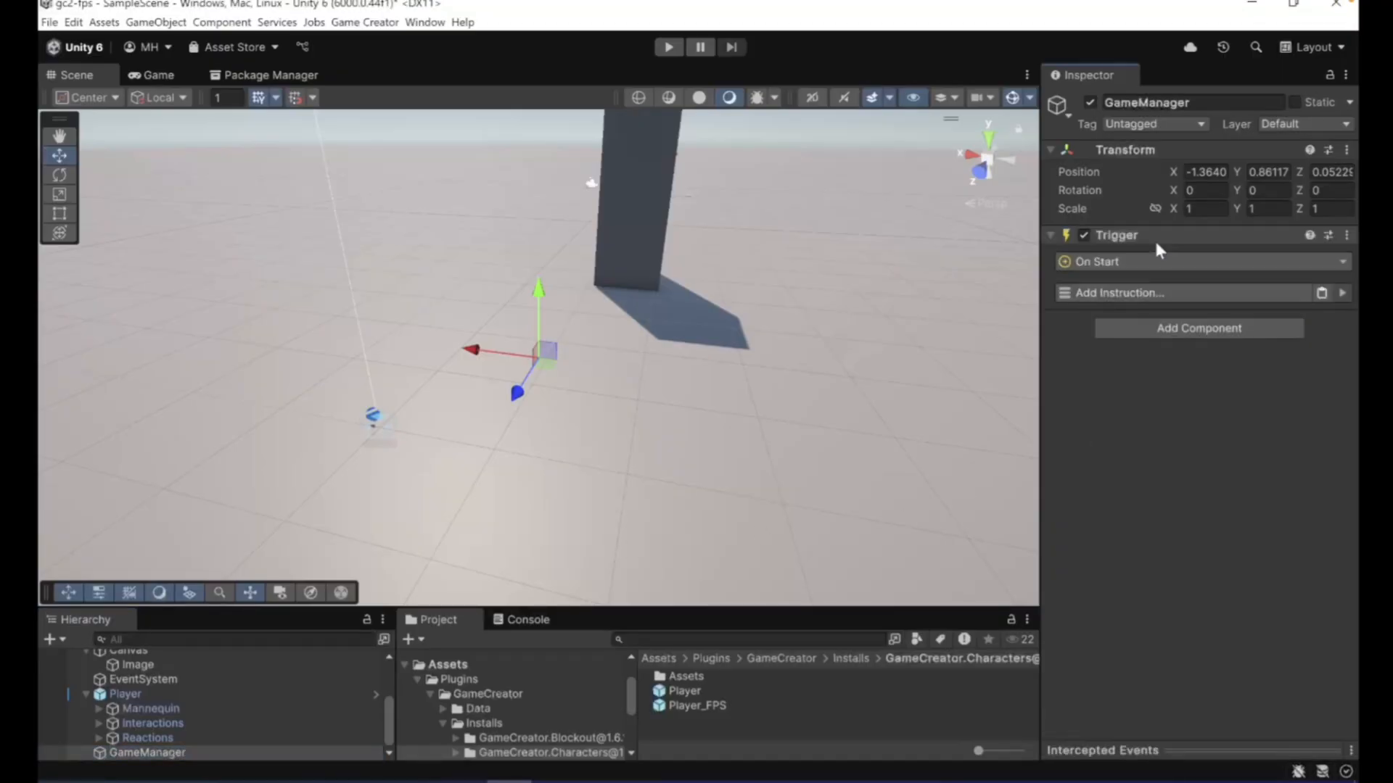
# - Add a Cursor Visibility instruction to the GameManager's On Start trigger with Is Visible turned off
pyautogui.click(1093, 296)
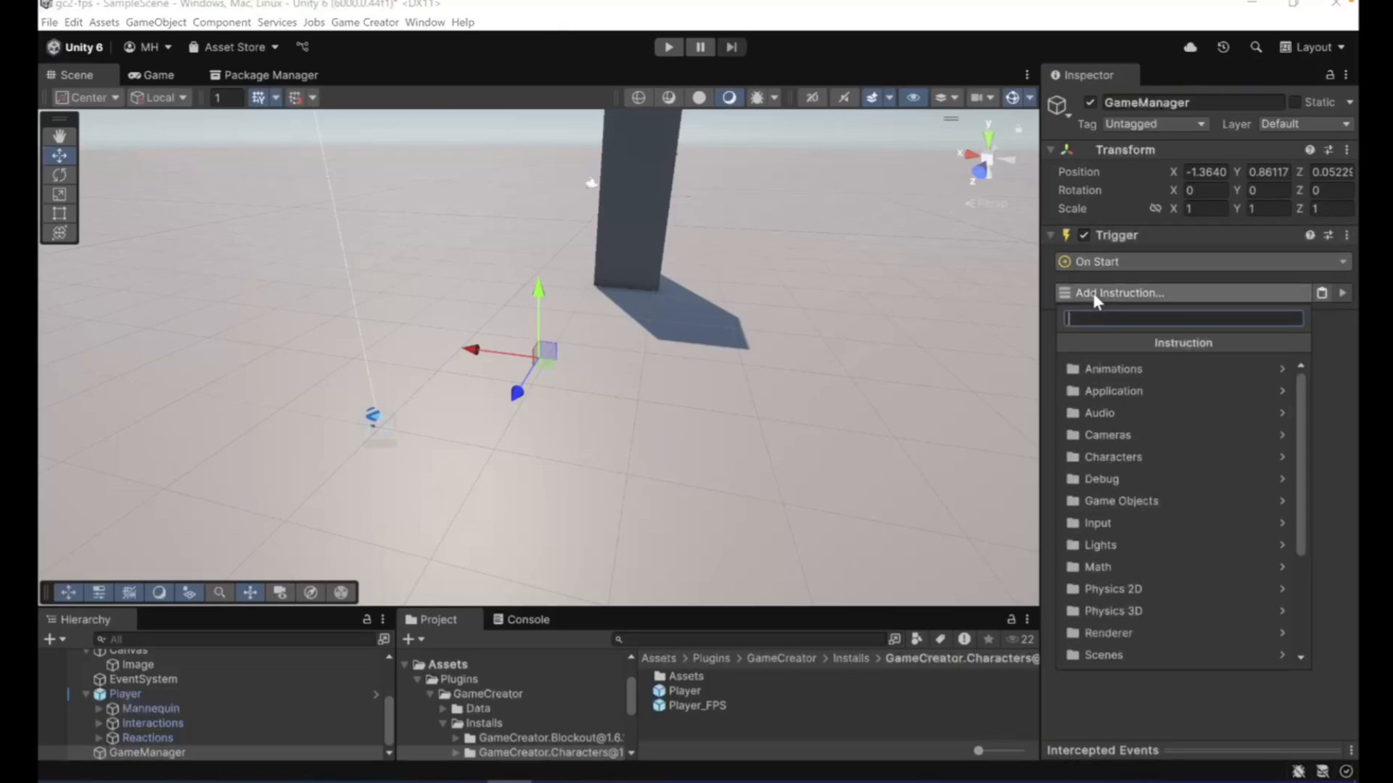
pyautogui.write('cursor')
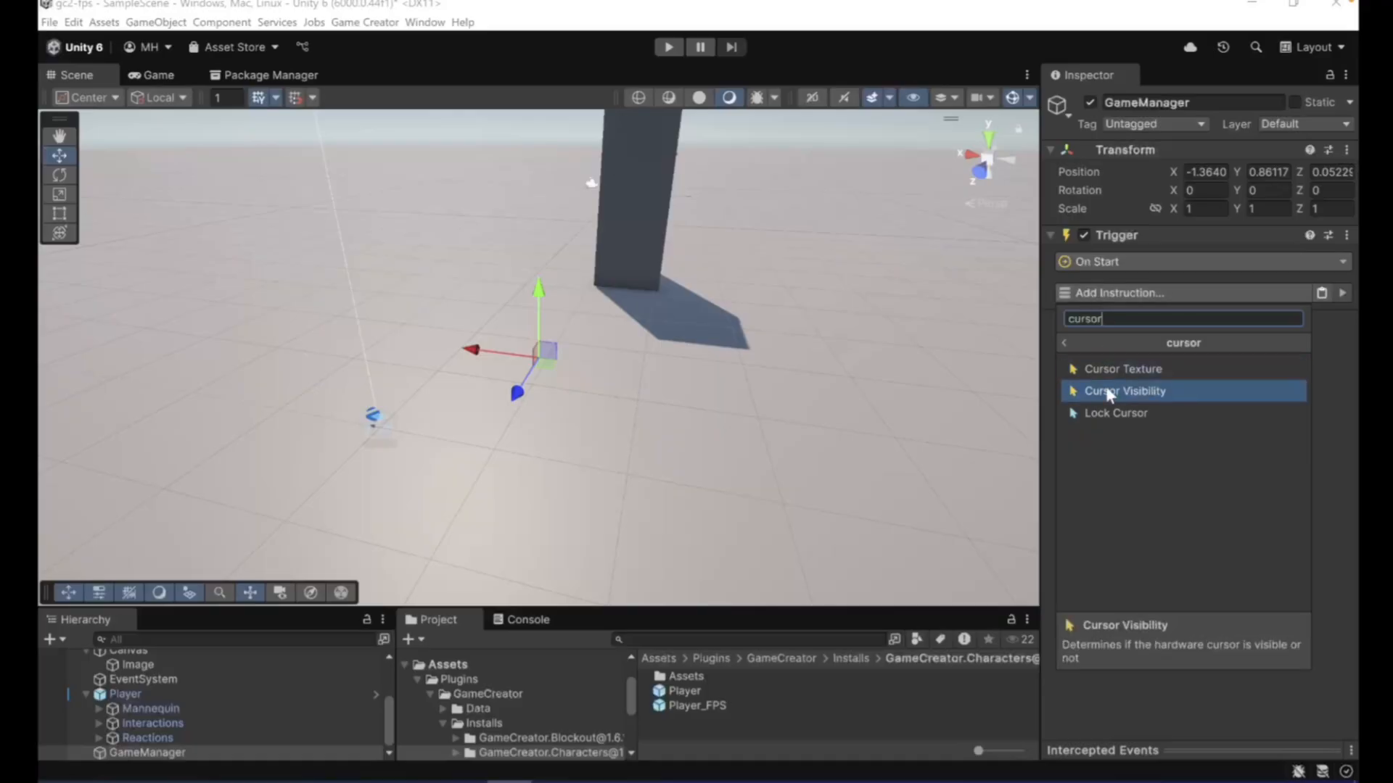
pyautogui.click(1106, 391)
pyautogui.click(1175, 334)
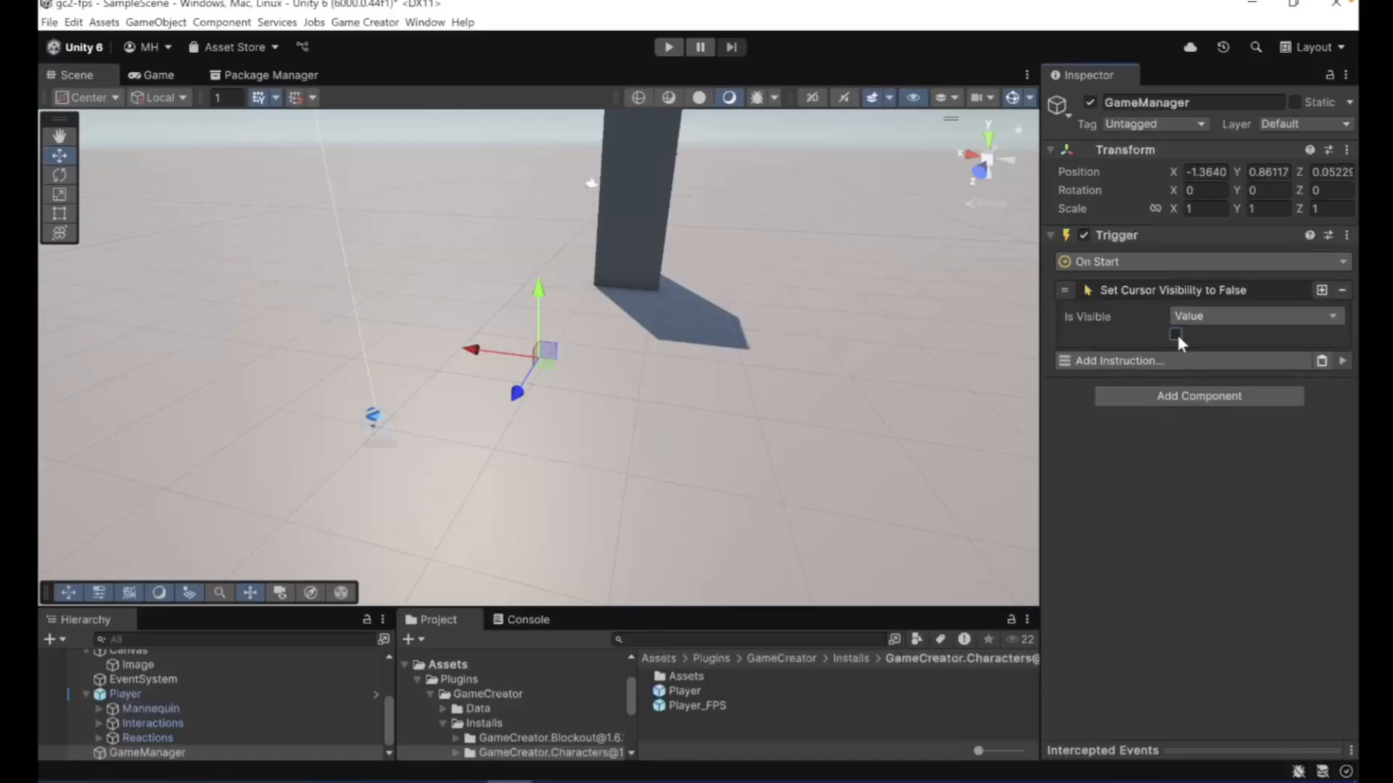
pyautogui.click(1112, 291)
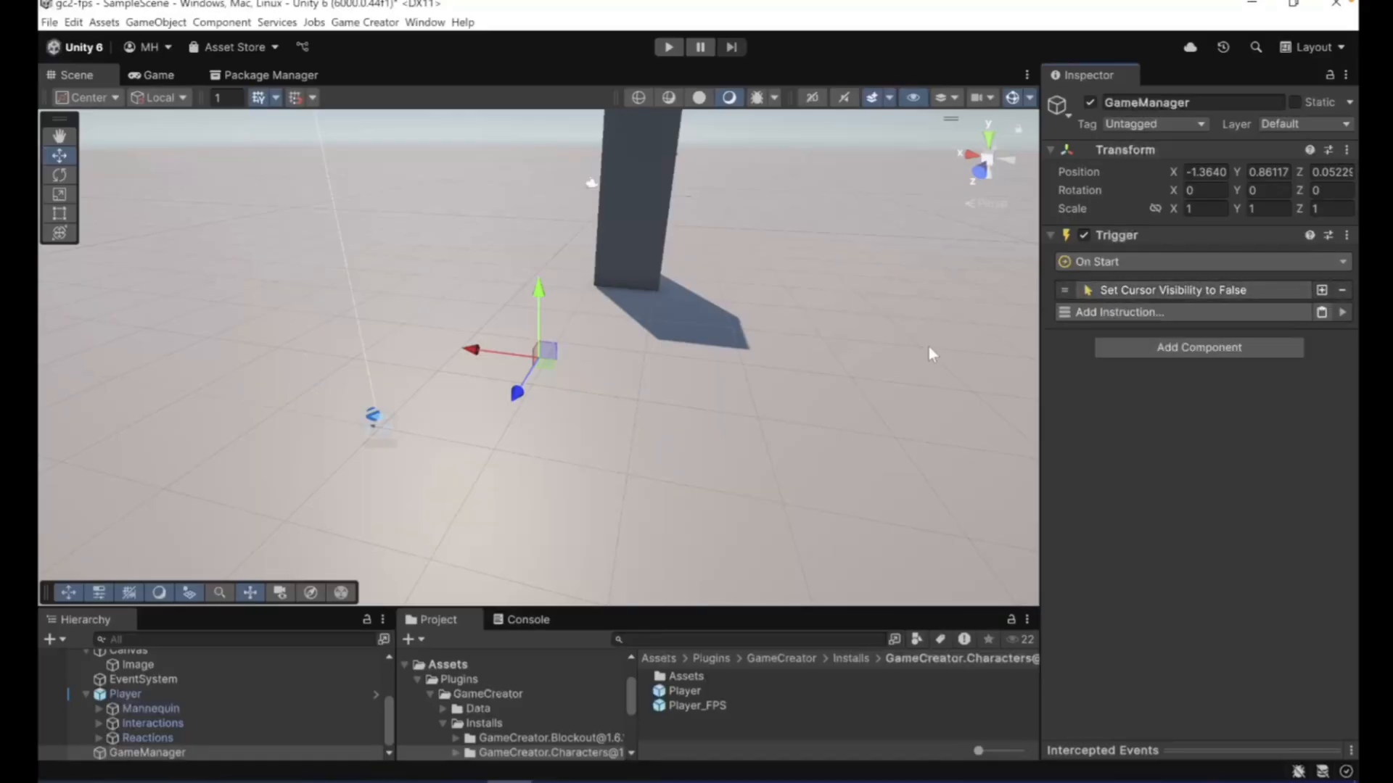
# - Test the cursor hiding in play mode by walking to and around the cube, releasing the cursor from the game view partway through
pyautogui.click(668, 48)
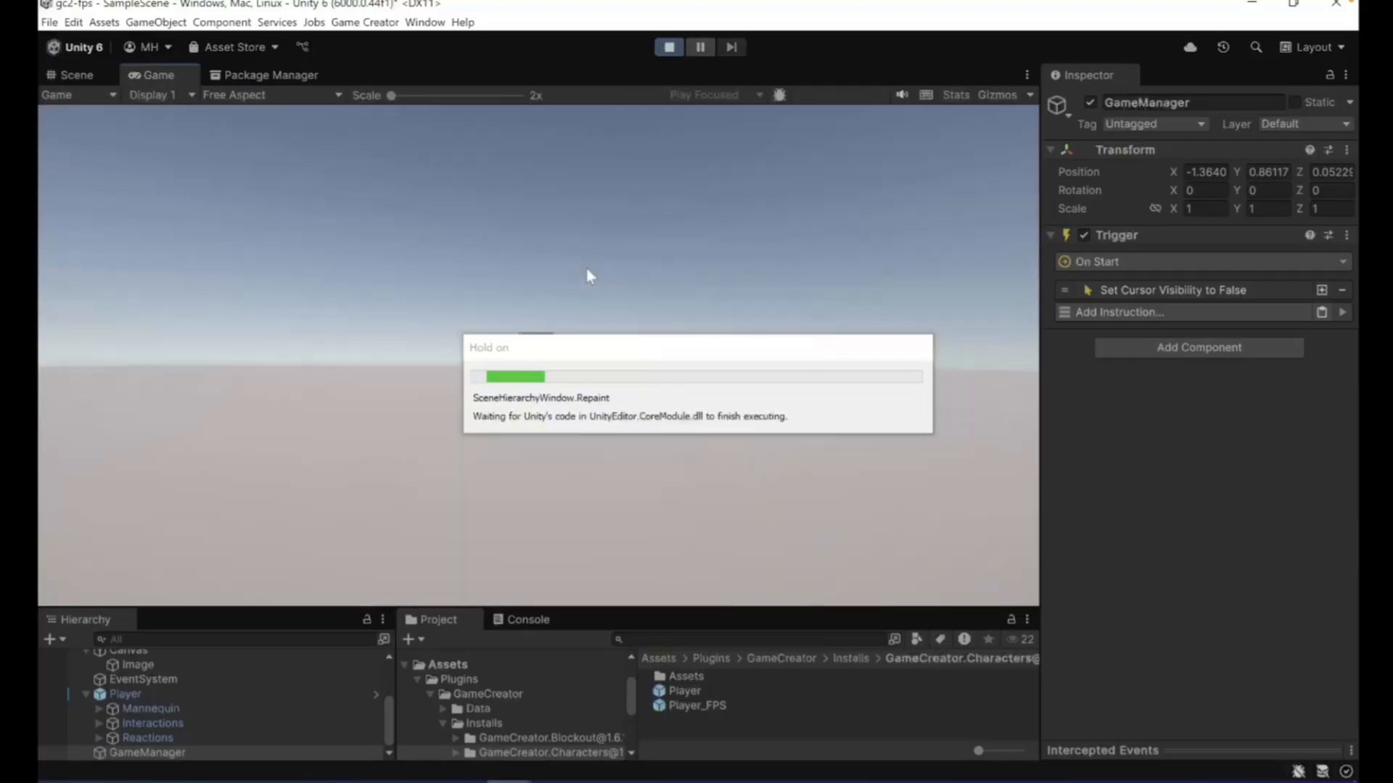
pyautogui.click(589, 299)
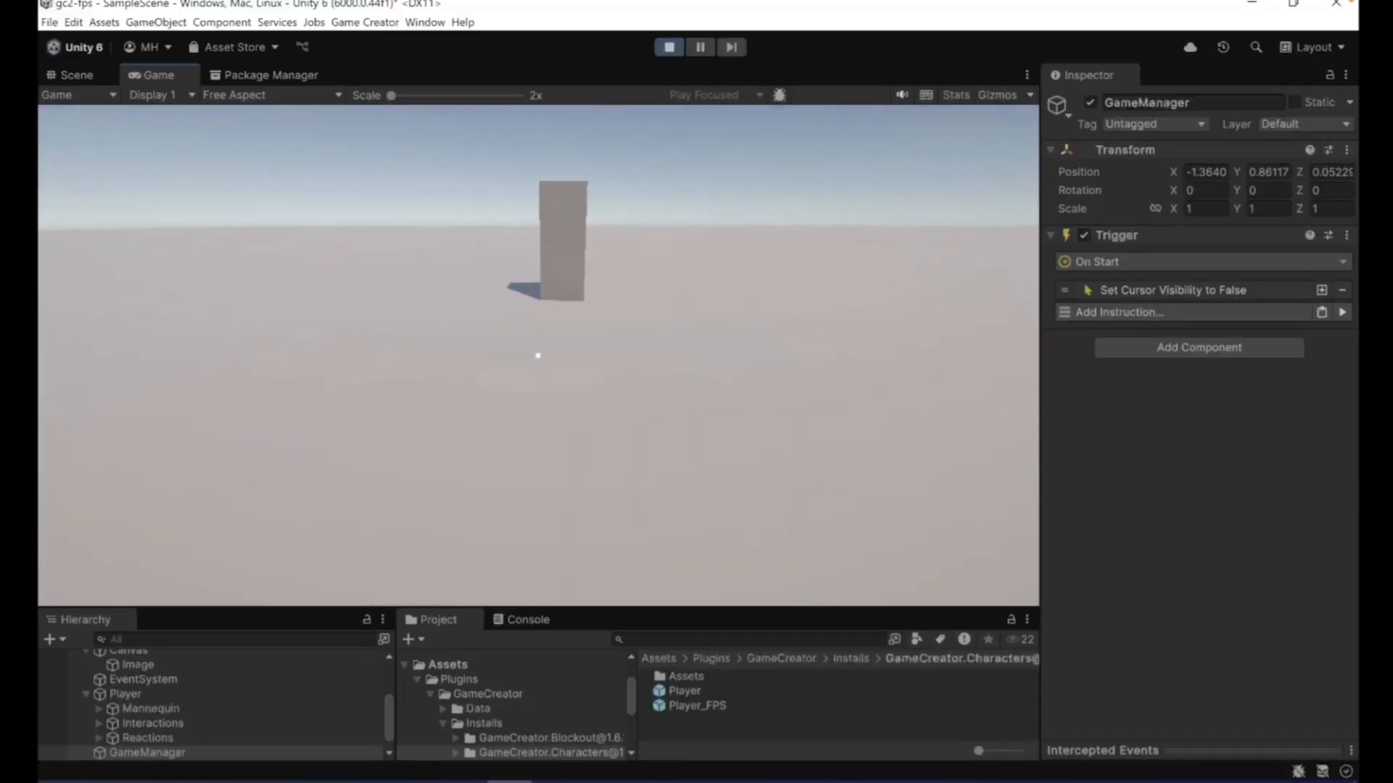
pyautogui.press('w')
pyautogui.press('w')
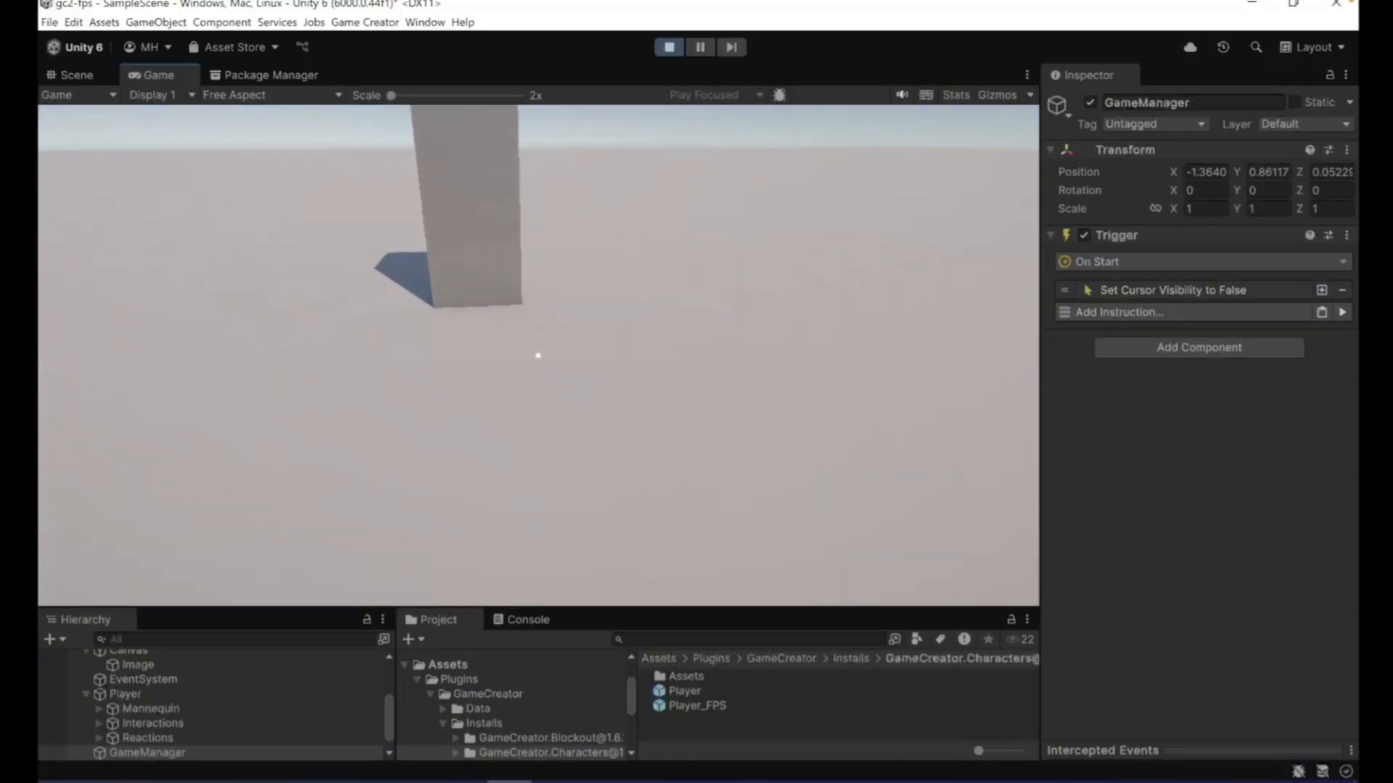
pyautogui.press('Escape')
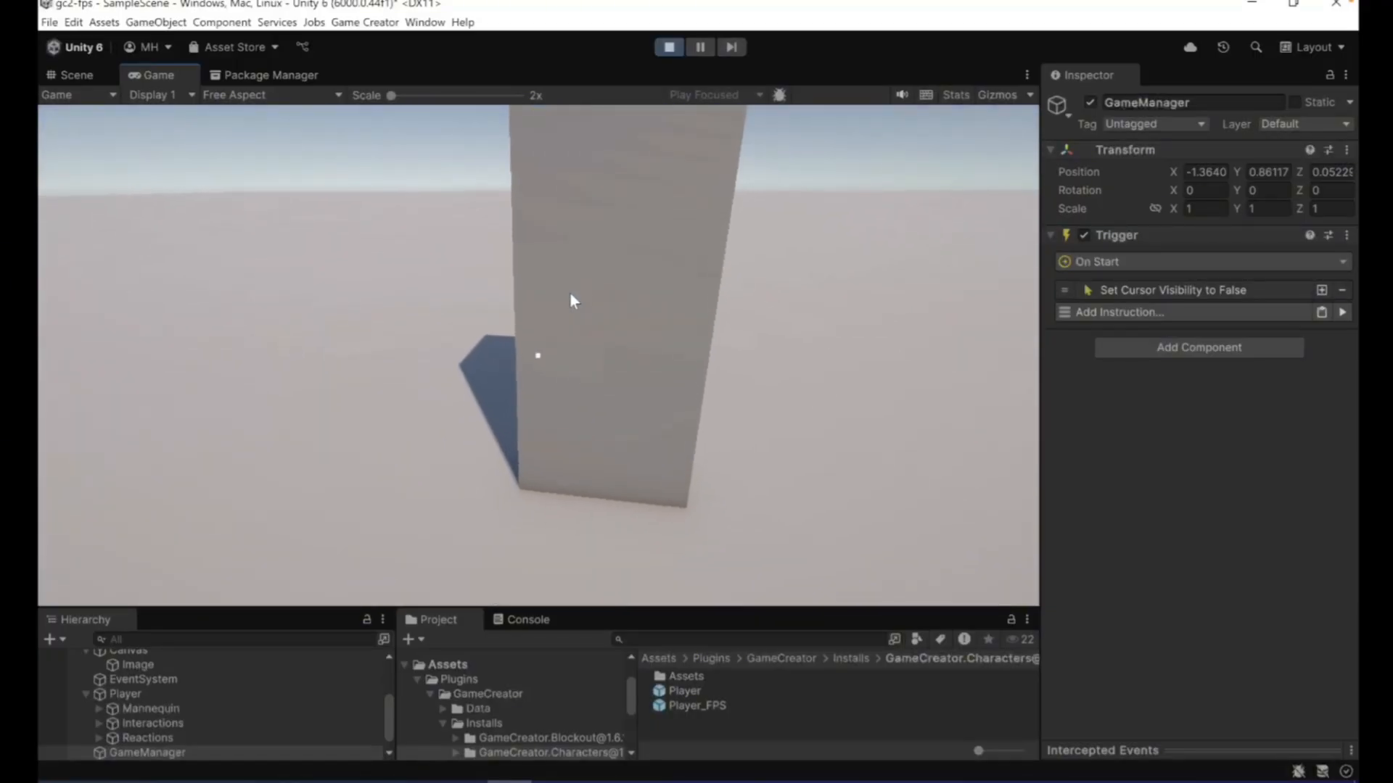
pyautogui.press('a')
pyautogui.press('a')
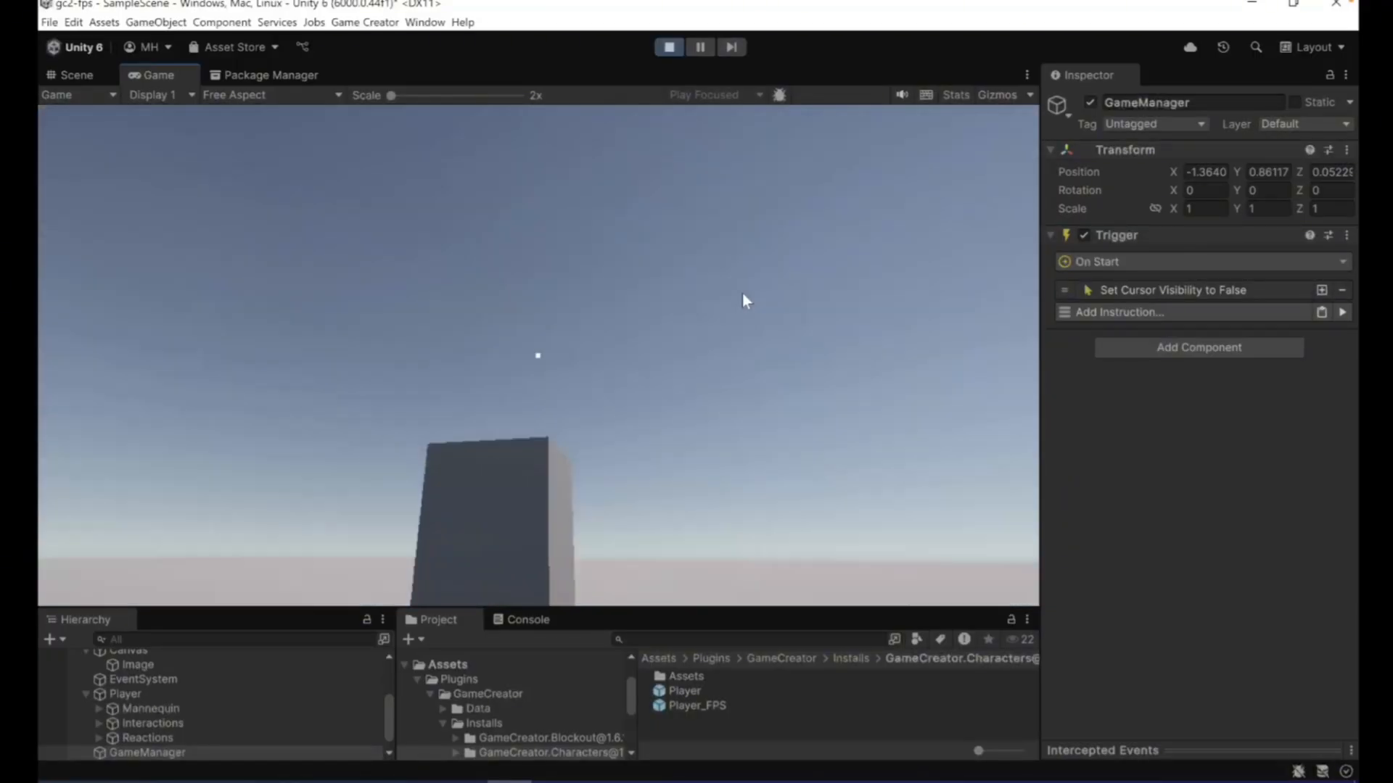
pyautogui.press('w')
pyautogui.press('w')
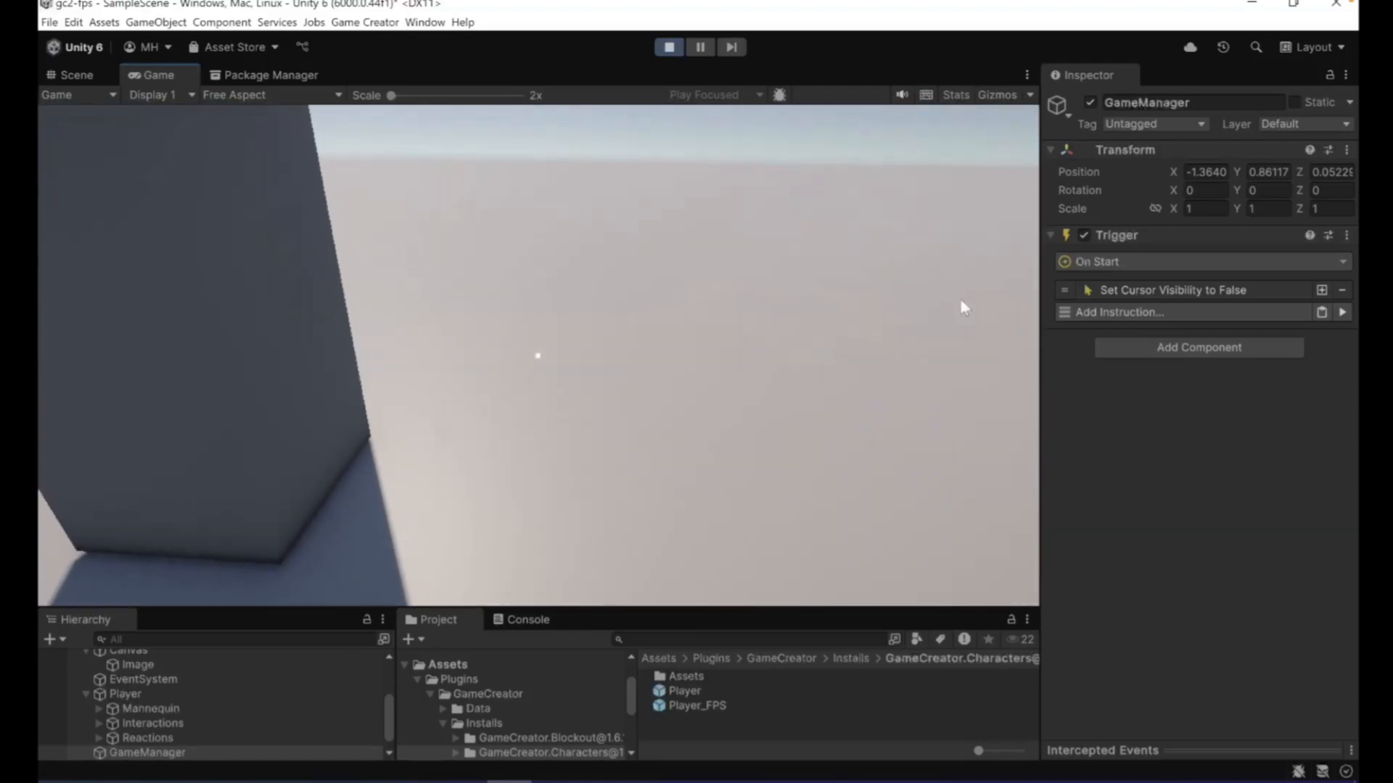